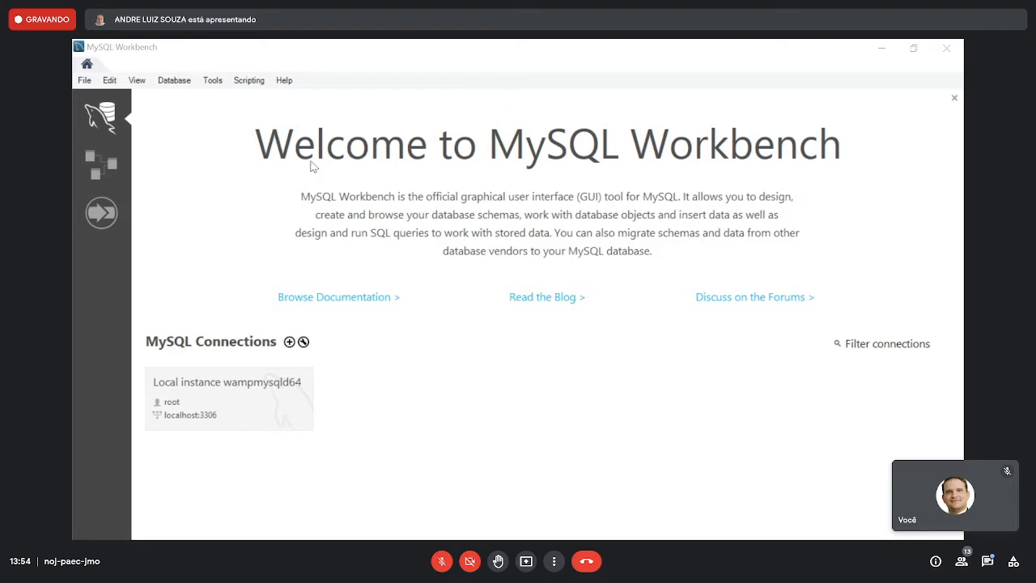
- Create a new model with an EER diagram, then hide the modeling additions sidebar and view the diagram at 150%
left_click(85, 81)
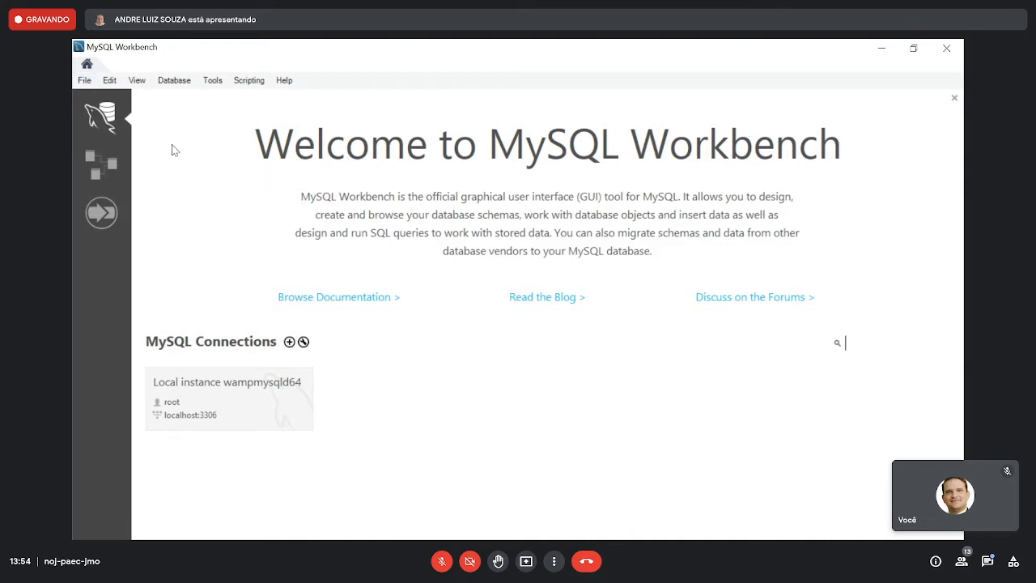
left_click(84, 80)
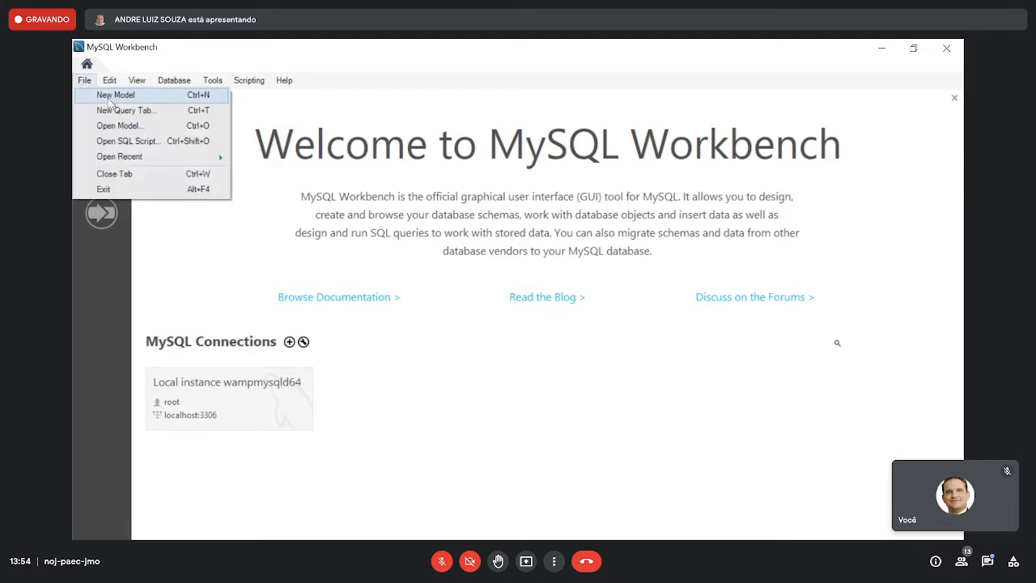
left_click(115, 96)
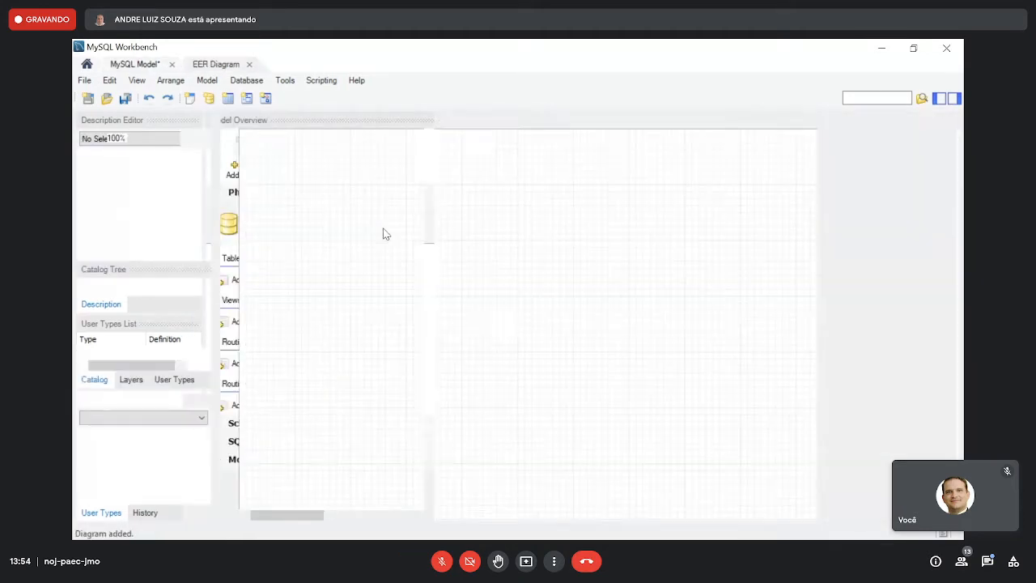
left_click(954, 98)
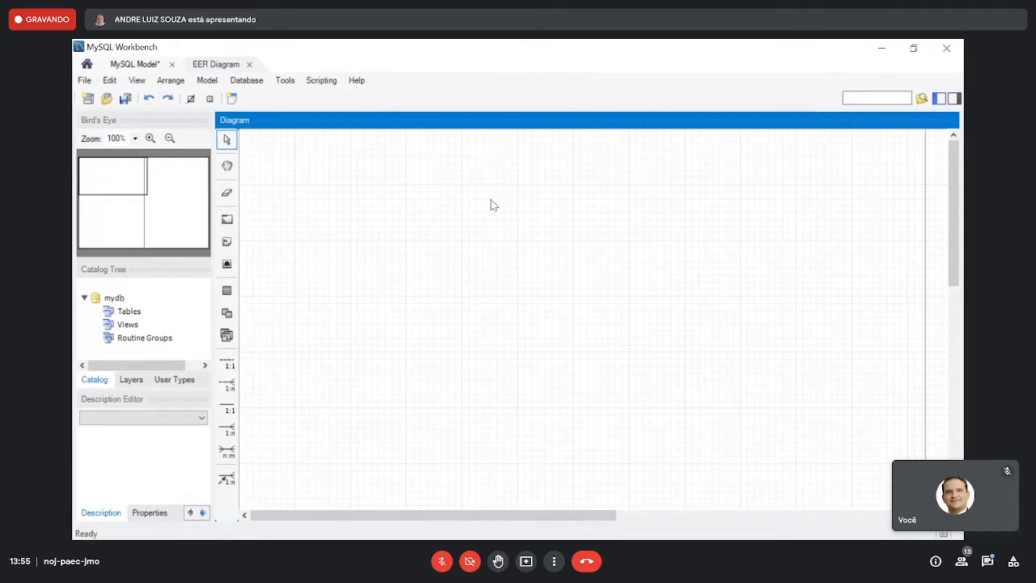
left_click(149, 137)
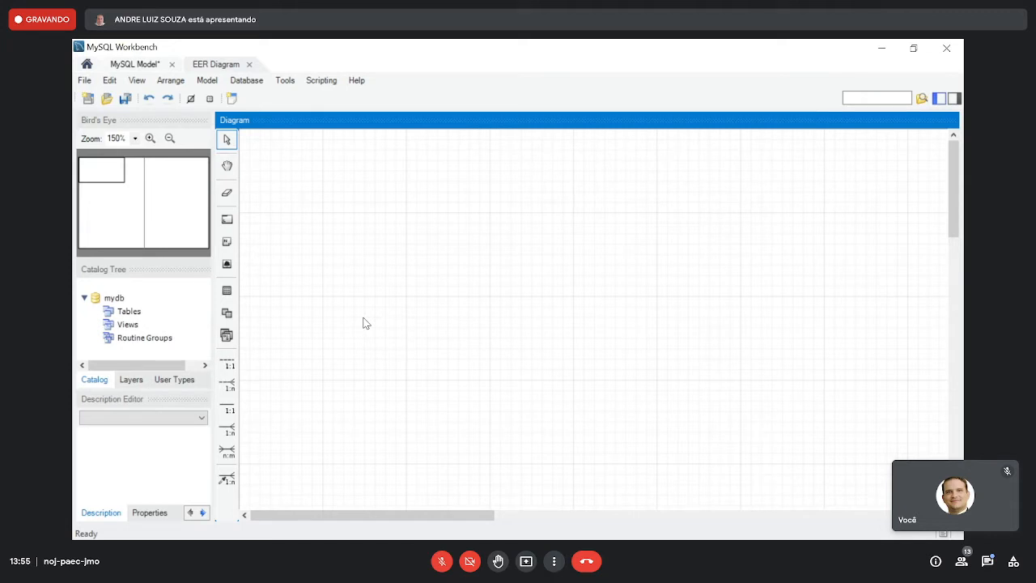
- Add a table named clientes with an auto-increment INT primary key id and place it near the diagram's upper-left corner
left_click(227, 291)
left_click(307, 195)
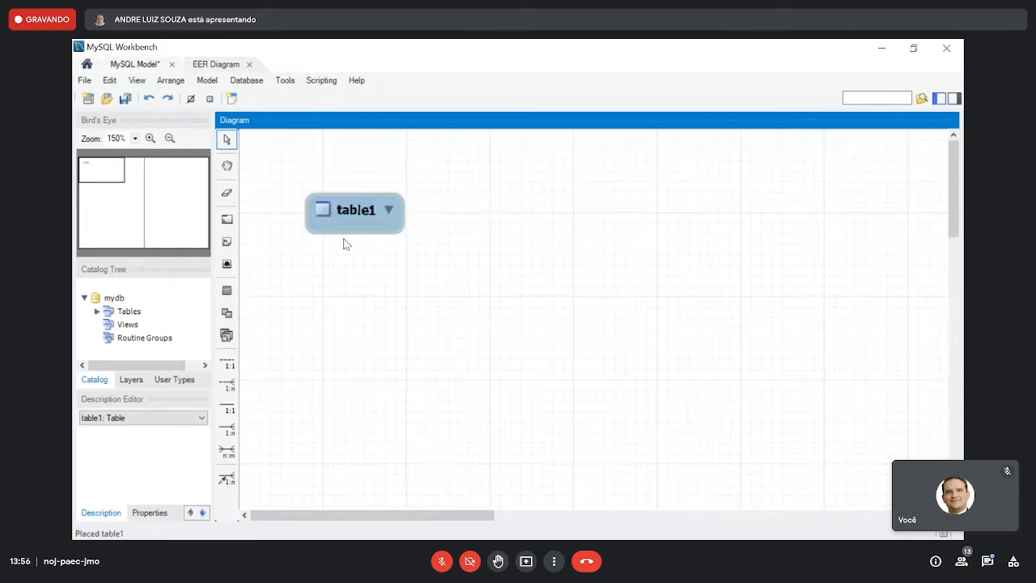
left_click(349, 214)
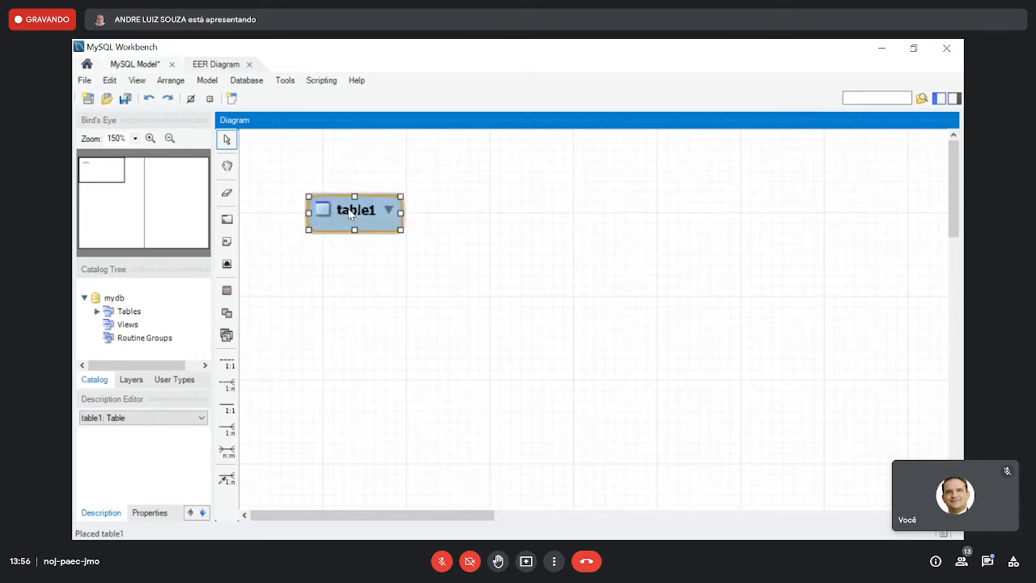
double_click(349, 214)
type("clientes")
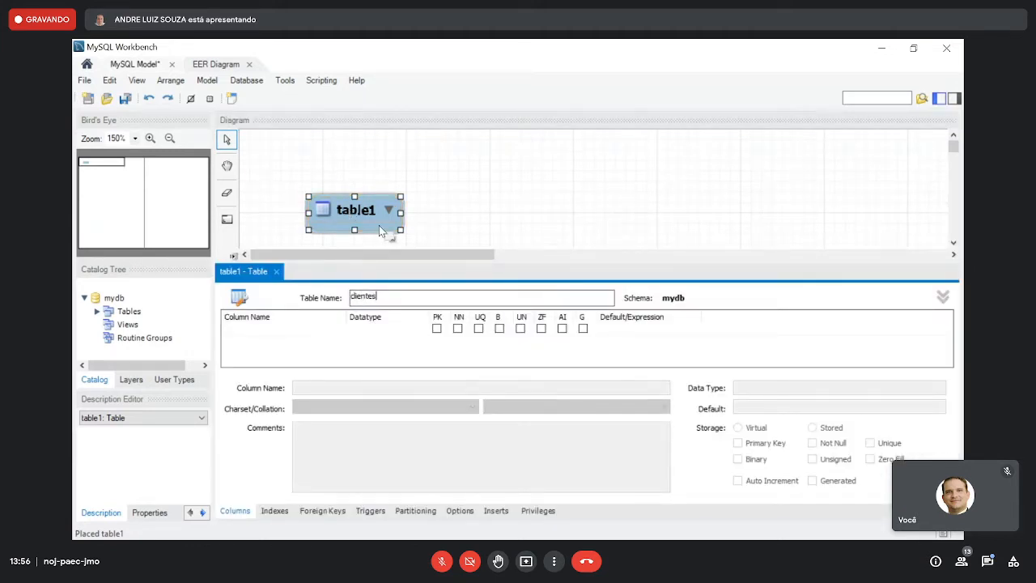
left_click(436, 328)
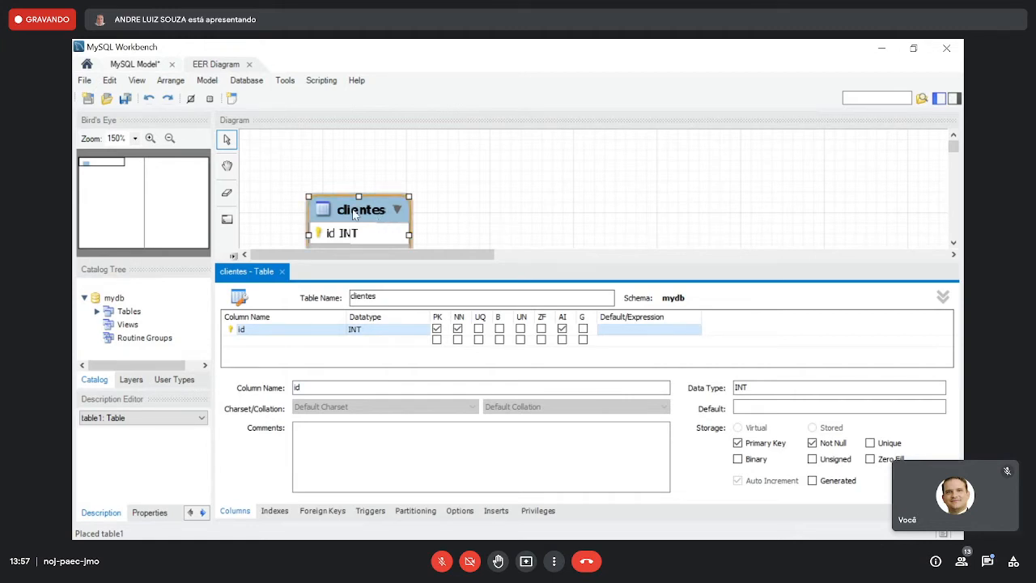
left_click_drag(353, 213, 315, 174)
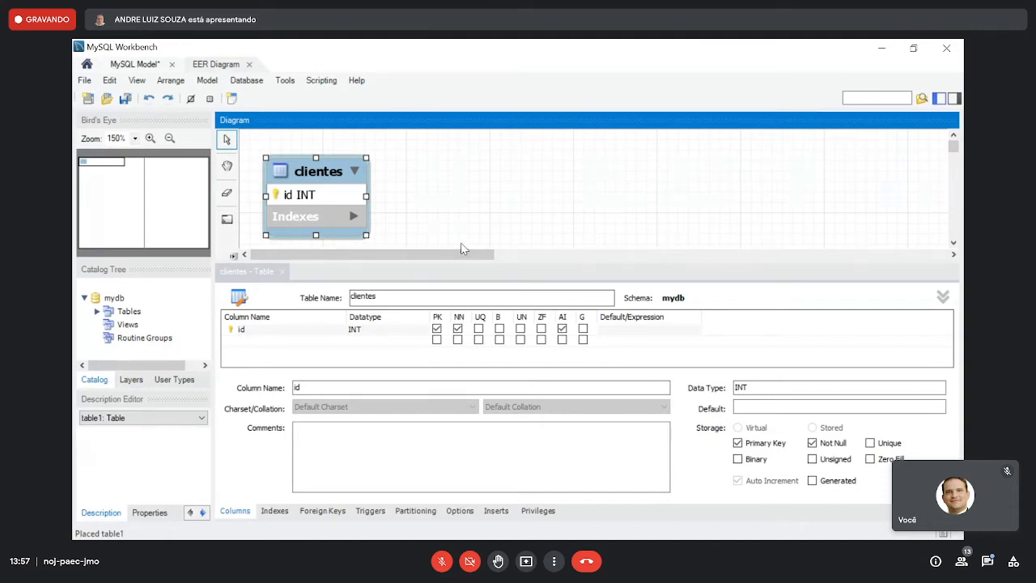
- Add a not-null nome column of type VARCHAR(45) to the clientes table
left_click(315, 341)
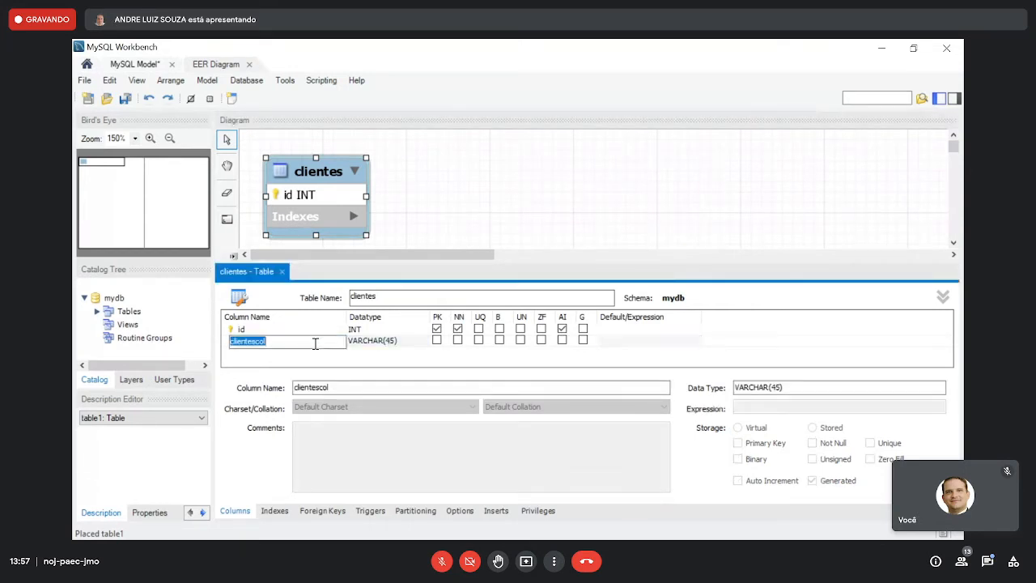
type("nome")
key("Tab")
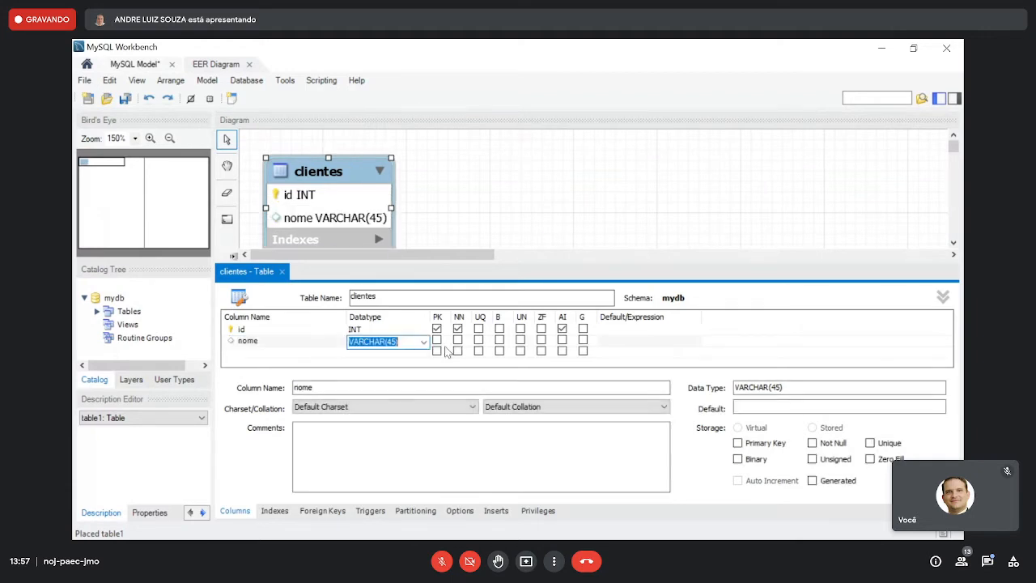
left_click(459, 340)
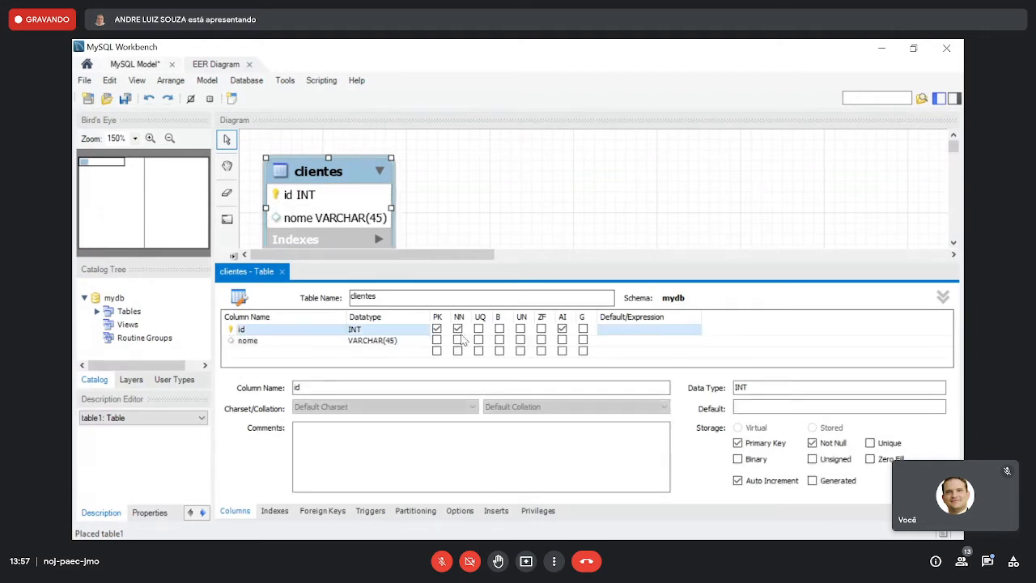
- Add a not-null telefone column of type CHAR(15) to the clientes table and close the table editor
left_click(286, 353)
type("telefon")
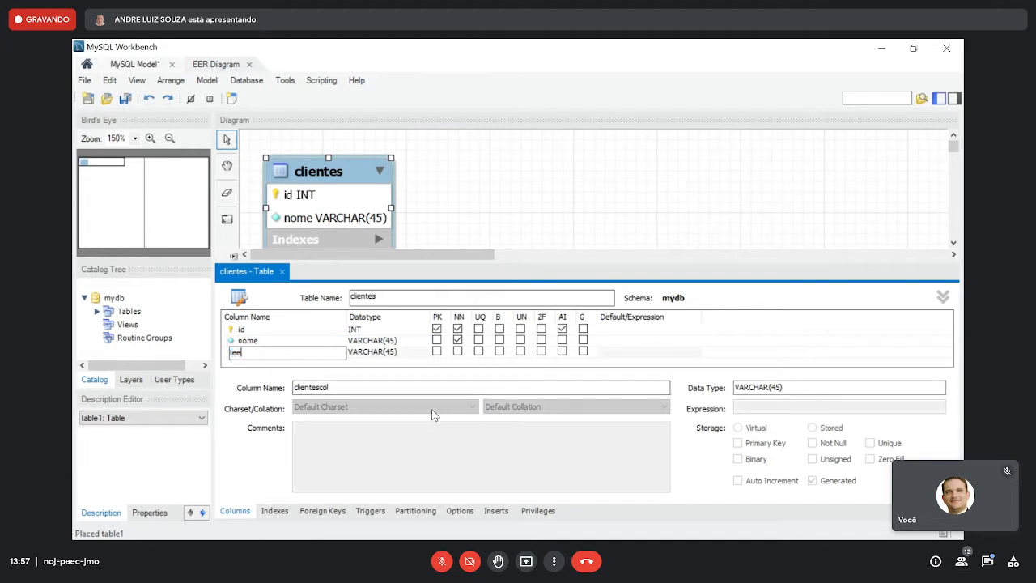
type("e")
key("Tab")
left_click(393, 354)
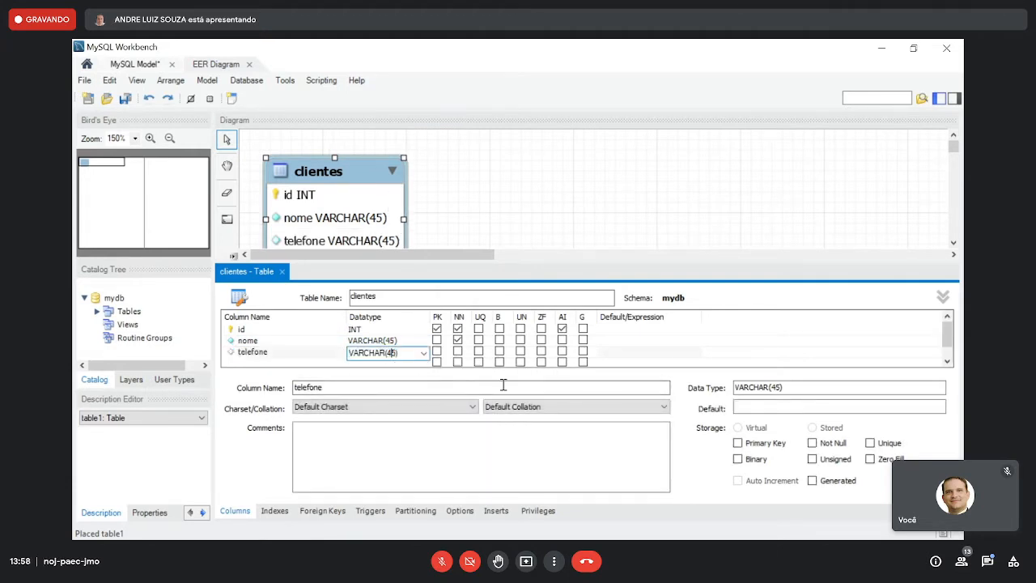
key("BackSpace")
type("1")
key("Left")
key("Left")
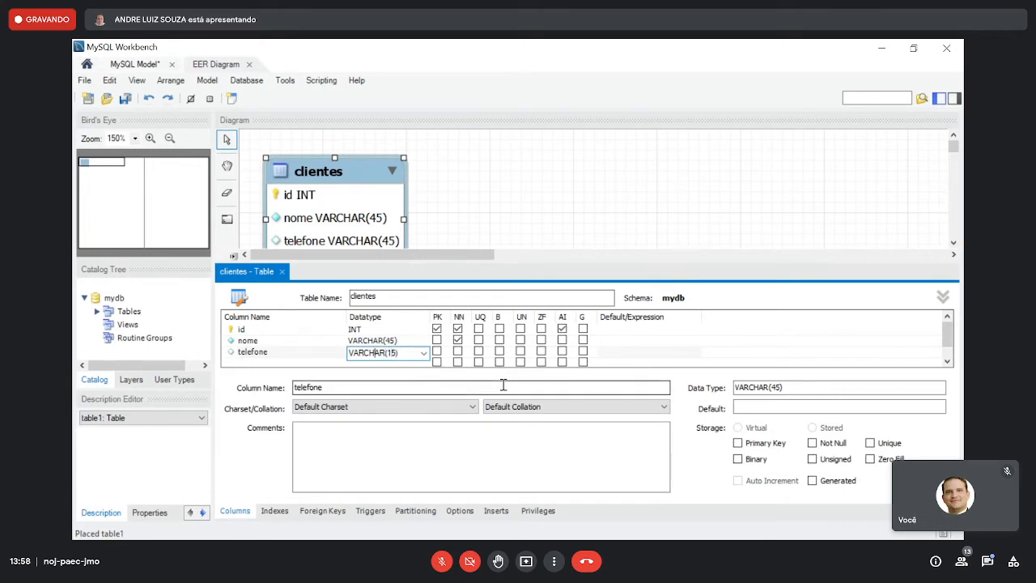
key("BackSpace")
key("BackSpace")
key("BackSpace")
left_click(458, 350)
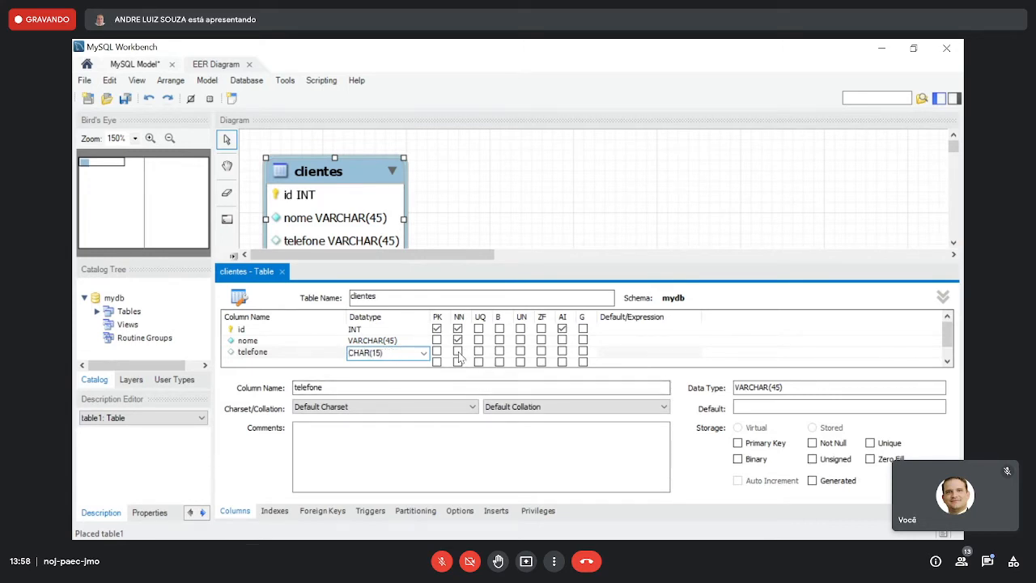
left_click(315, 343)
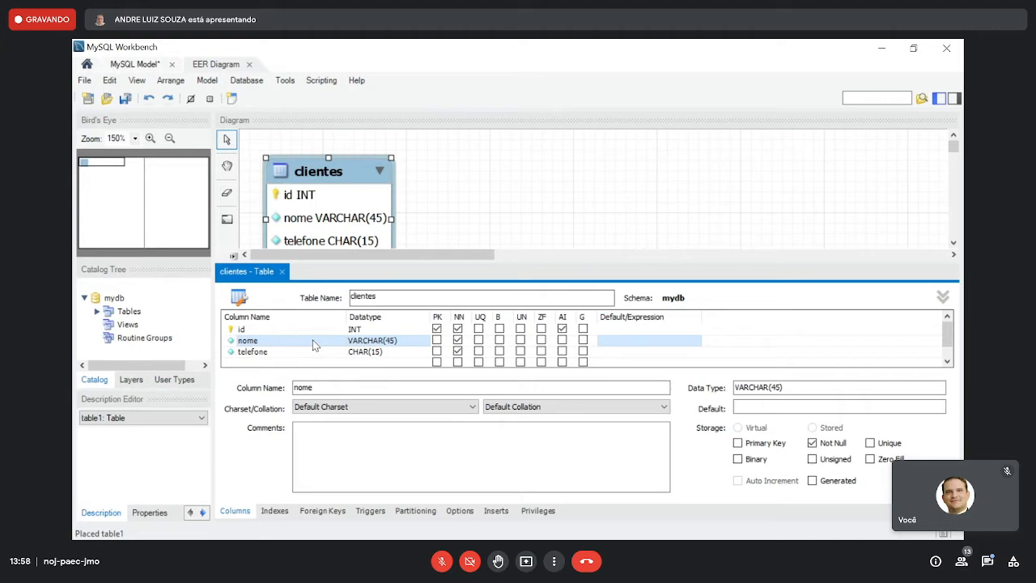
left_click(282, 271)
left_click(362, 193)
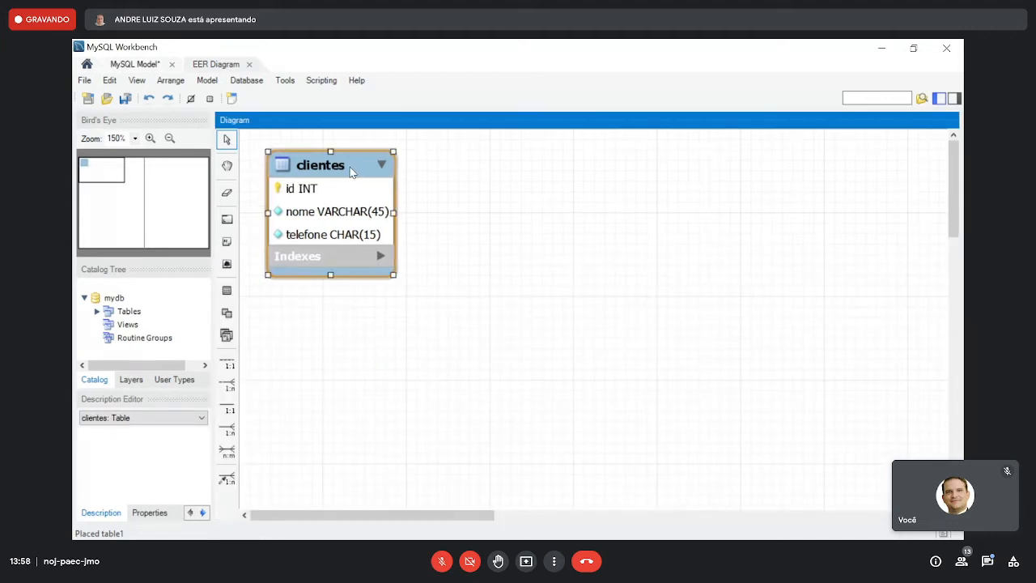
- Add a logradouros table below clientes with an auto-increment INT primary key id and a not-null nome VARCHAR(45) column
left_click(227, 290)
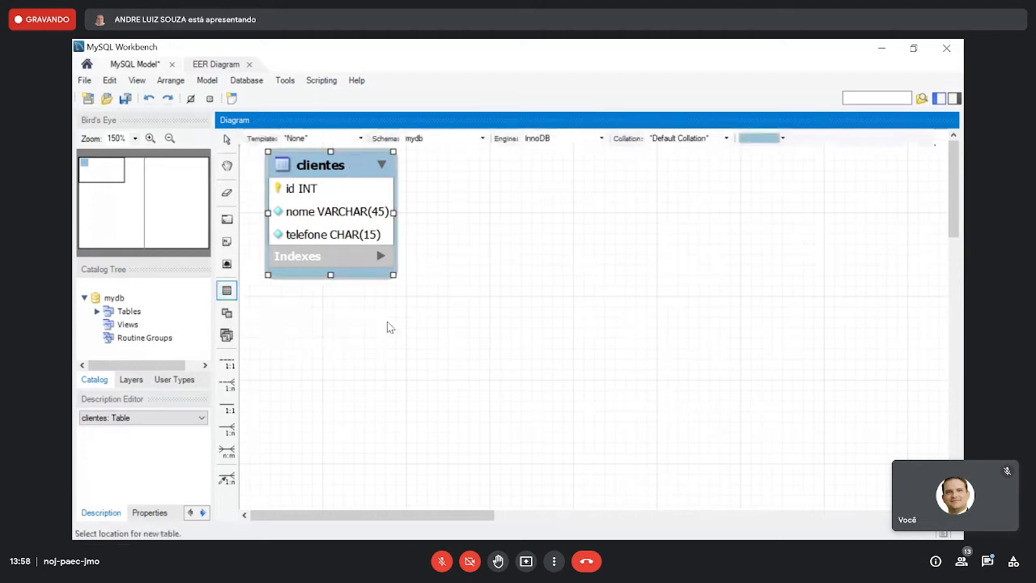
left_click(387, 327)
left_click_drag(427, 341, 406, 331)
double_click(407, 331)
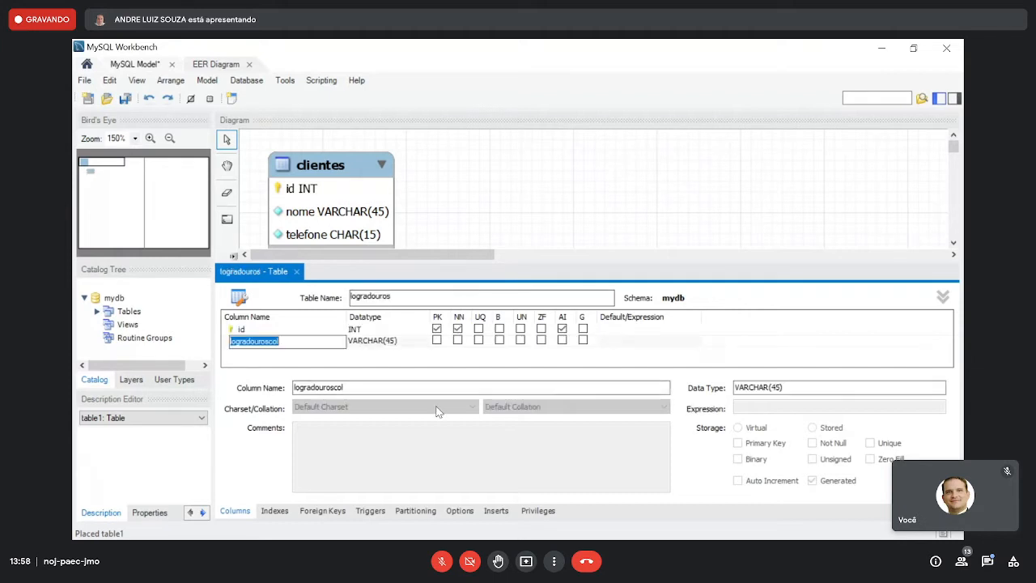
type("nome")
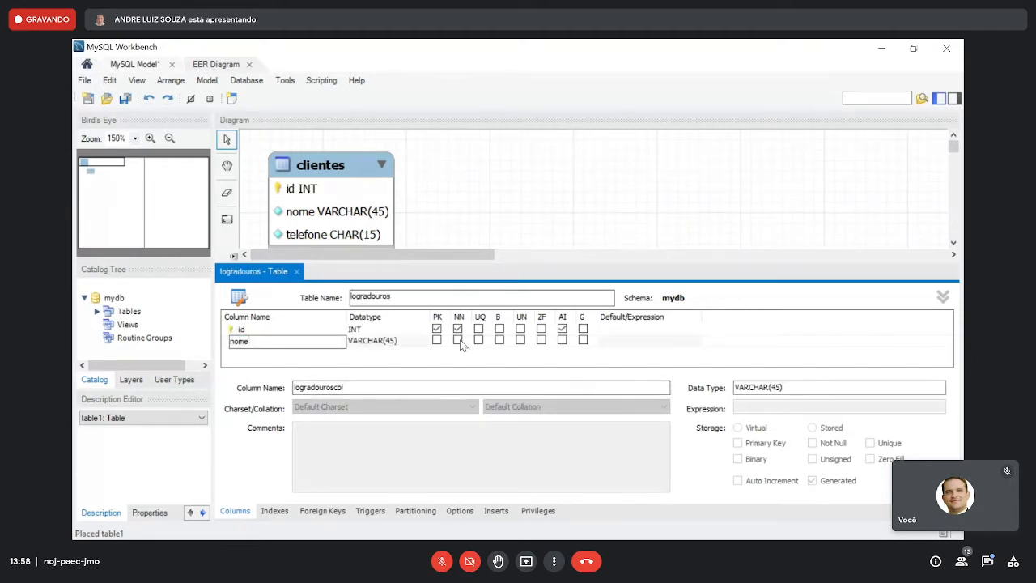
key("Return")
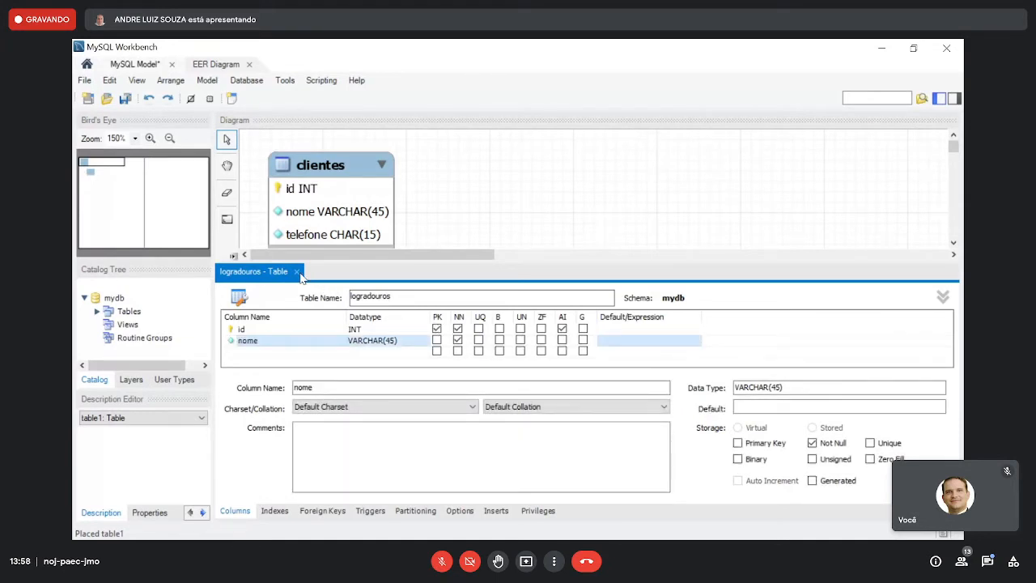
left_click(298, 273)
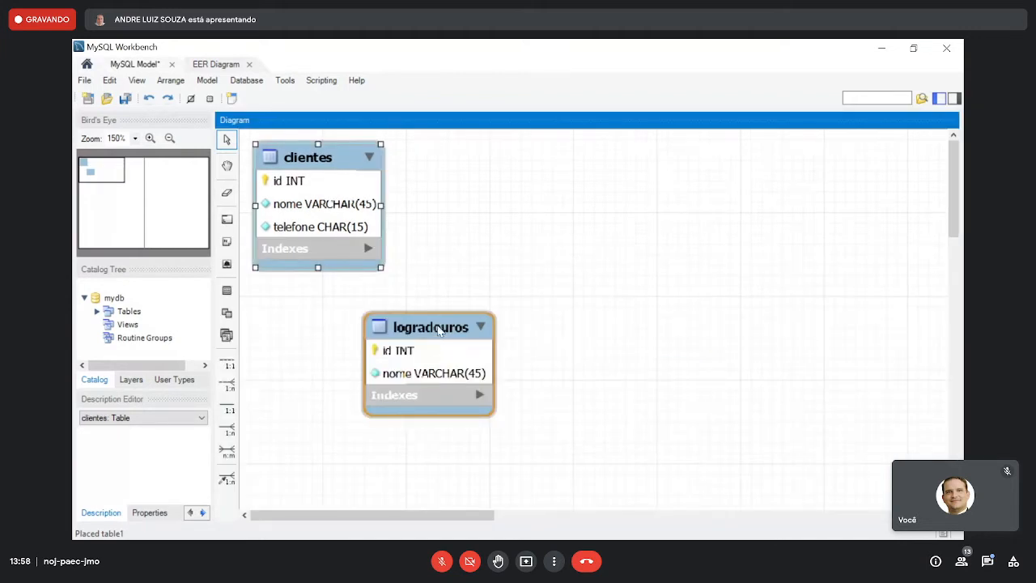
- Set up the new table below logradouros as bairros, with an auto-increment INT primary key id and a not-null nome VARCHAR(45) column
double_click(532, 349)
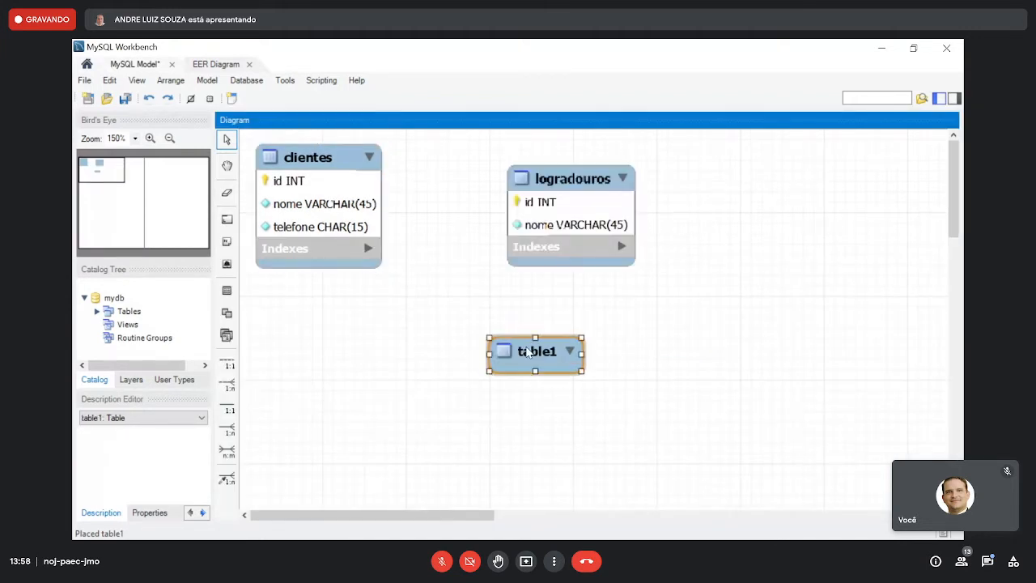
type("bairros")
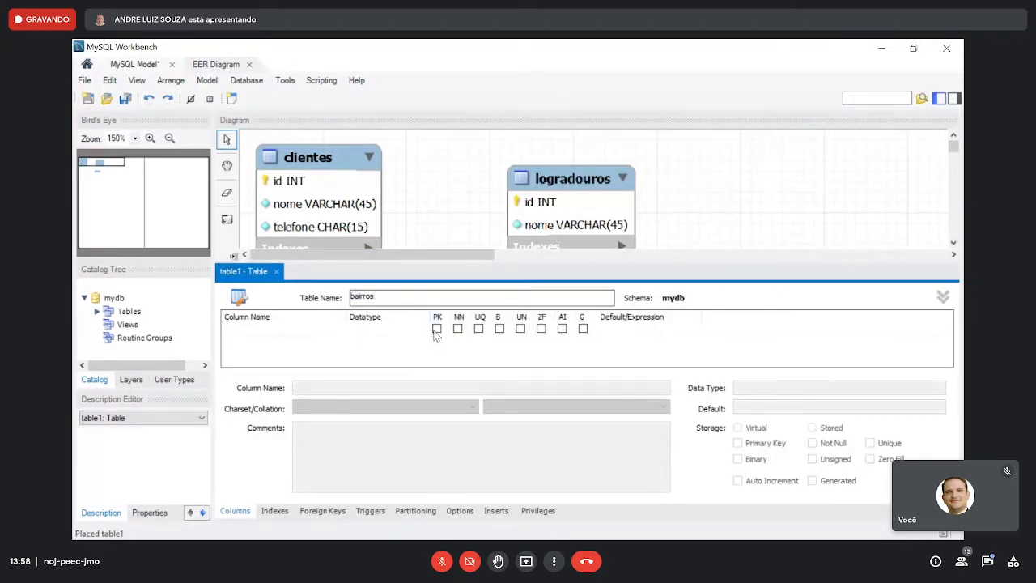
left_click(436, 330)
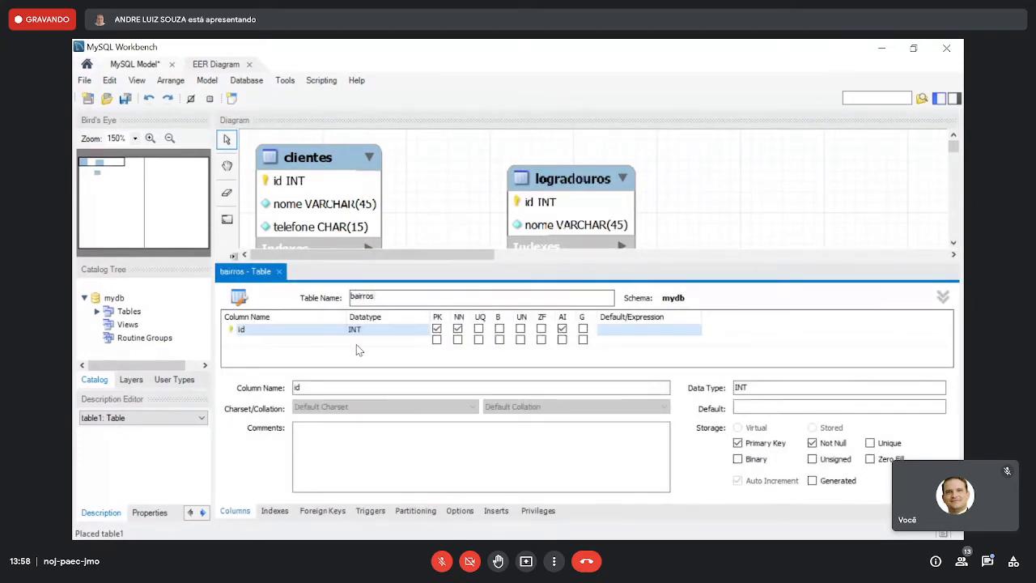
left_click(312, 342)
type("nome")
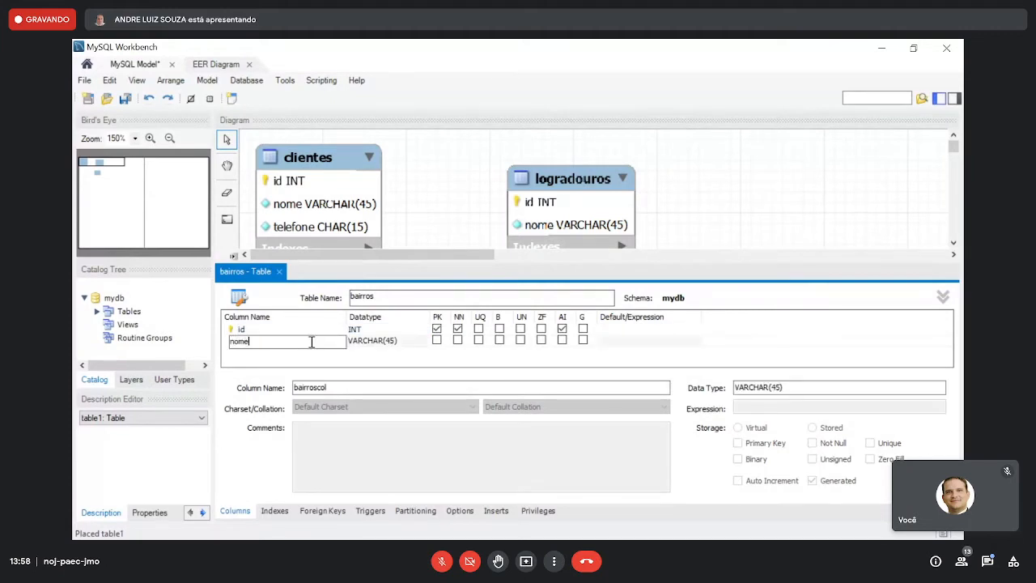
left_click(457, 340)
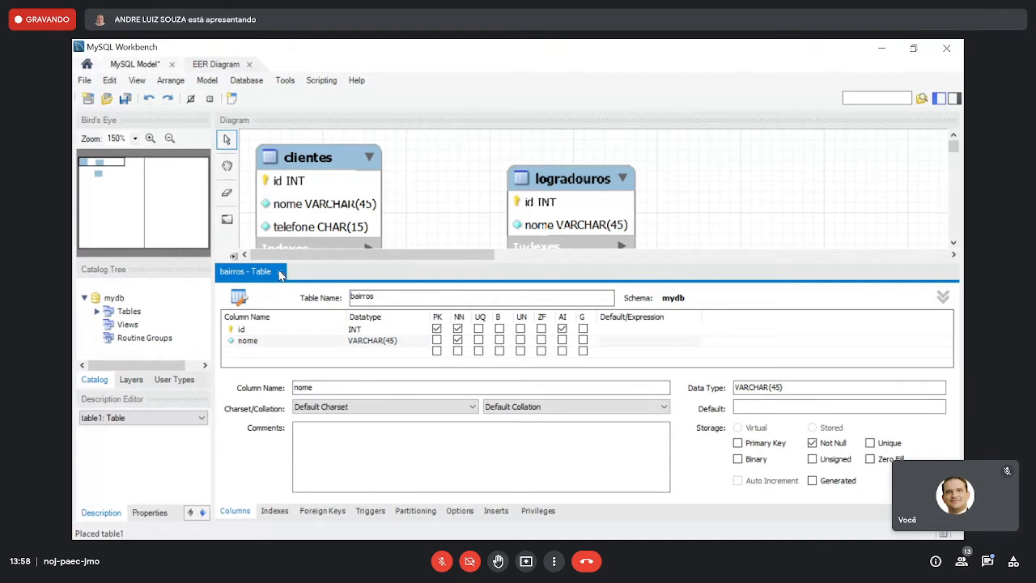
left_click(279, 271)
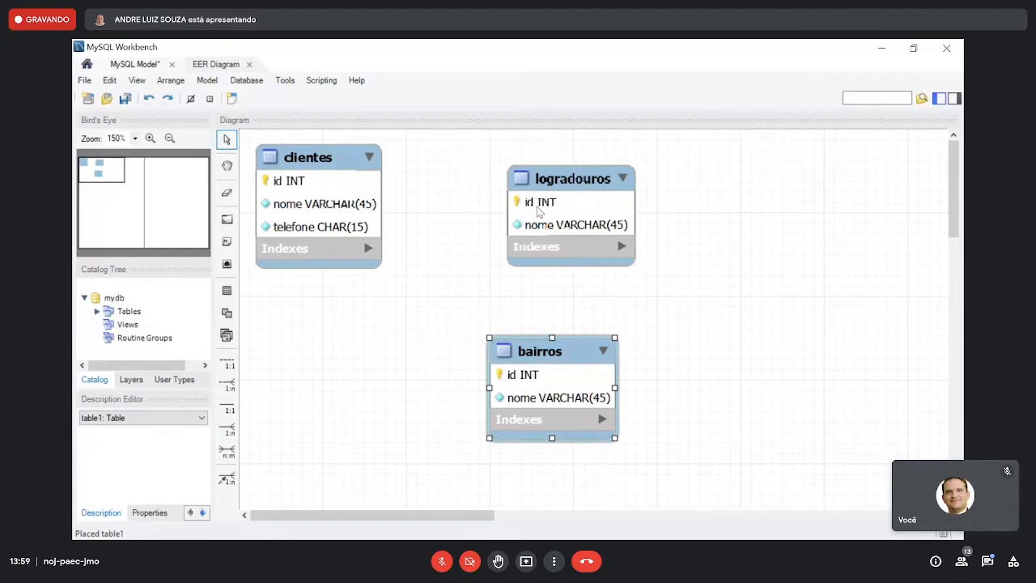
- Rearrange the diagram so logradouros and bairros are stacked well to the right of clientes, with bairros below logradouros
left_click_drag(571, 185, 591, 171)
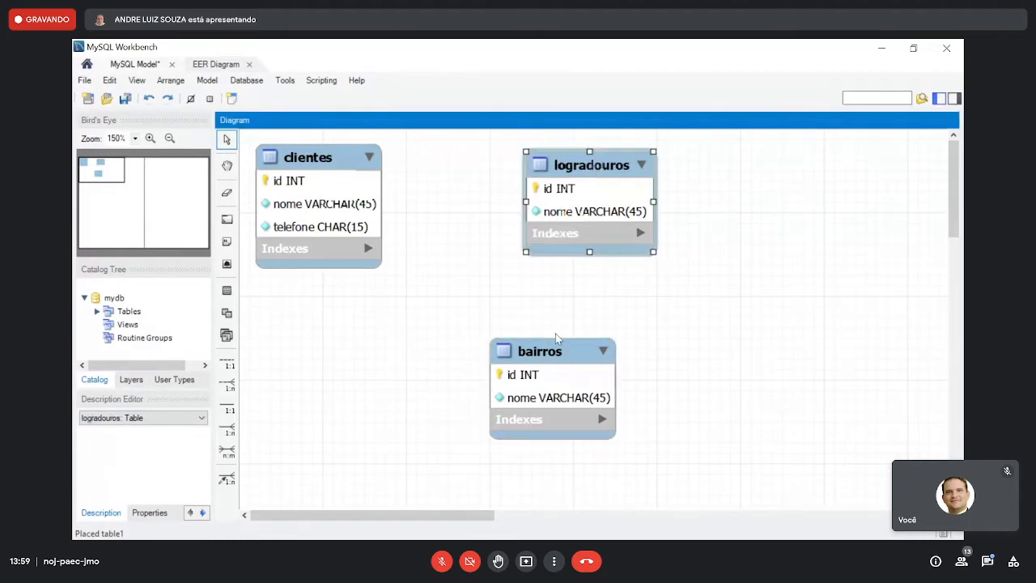
left_click_drag(550, 355, 598, 302)
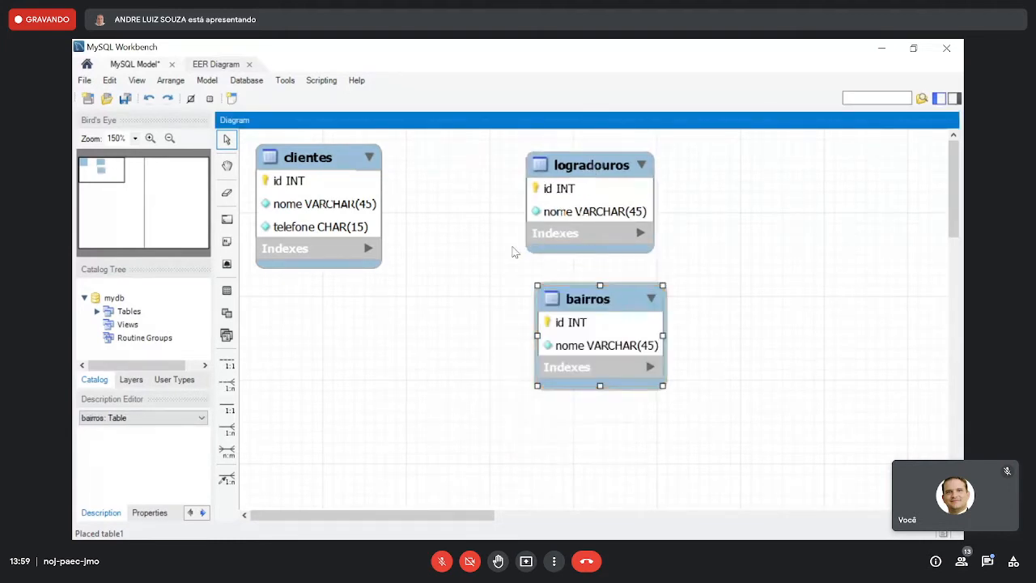
left_click_drag(360, 170, 357, 164)
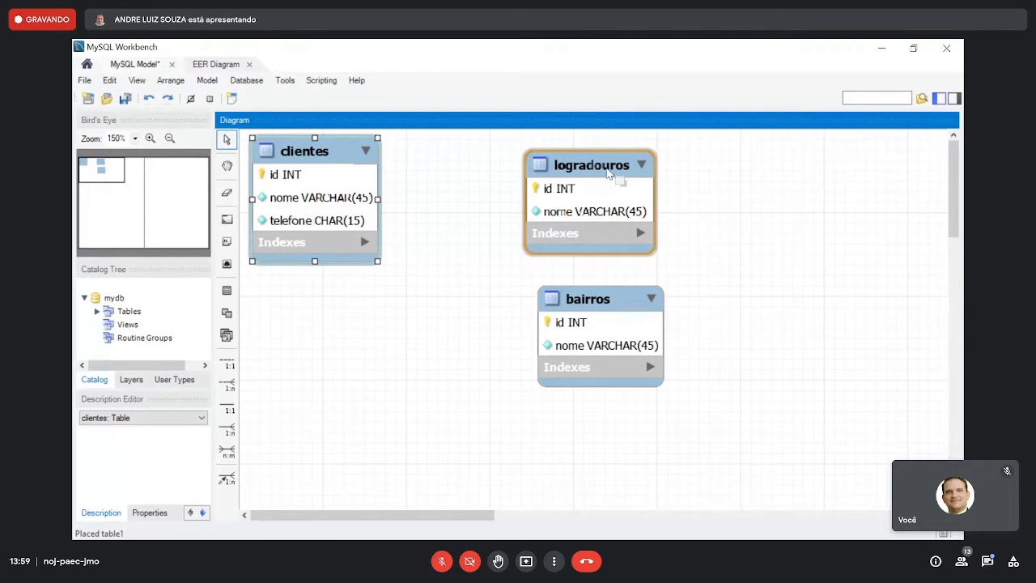
left_click_drag(608, 174, 735, 181)
left_click_drag(618, 298, 738, 303)
left_click_drag(710, 173, 726, 159)
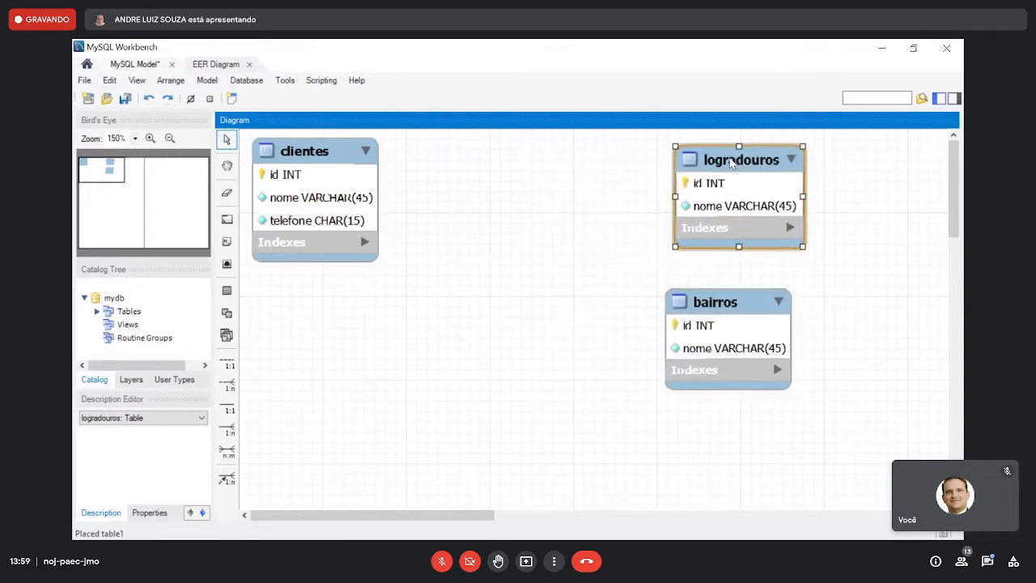
left_click_drag(717, 301, 751, 278)
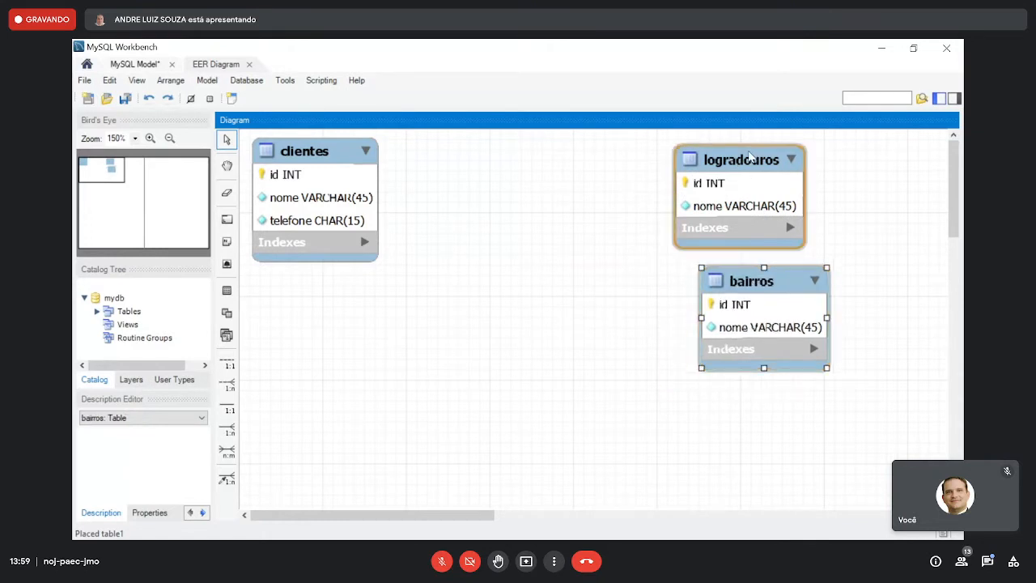
- Move logradouros up and right above bairros, and shift clientes slightly to the right
left_click_drag(750, 154, 757, 148)
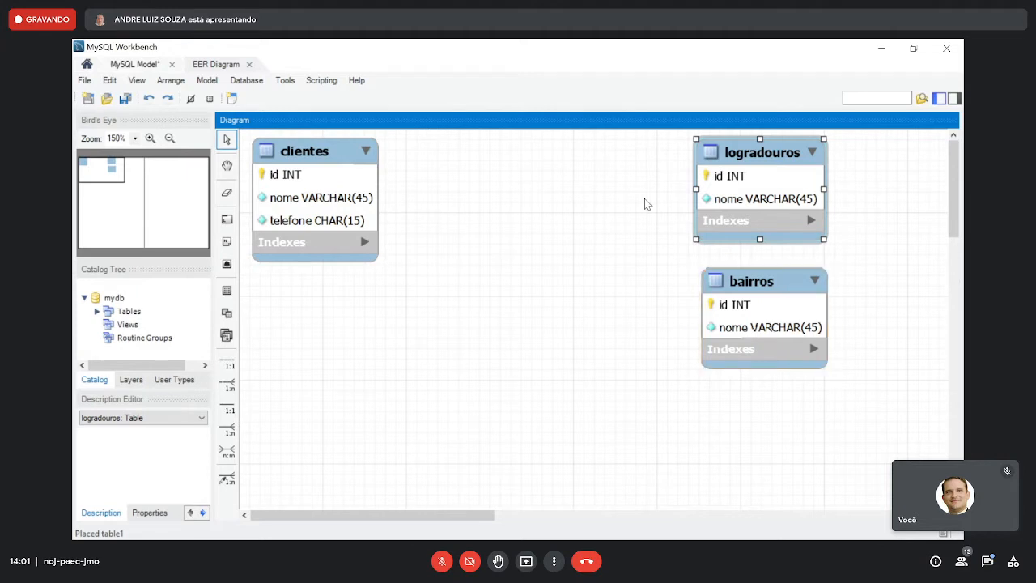
left_click_drag(336, 151, 344, 162)
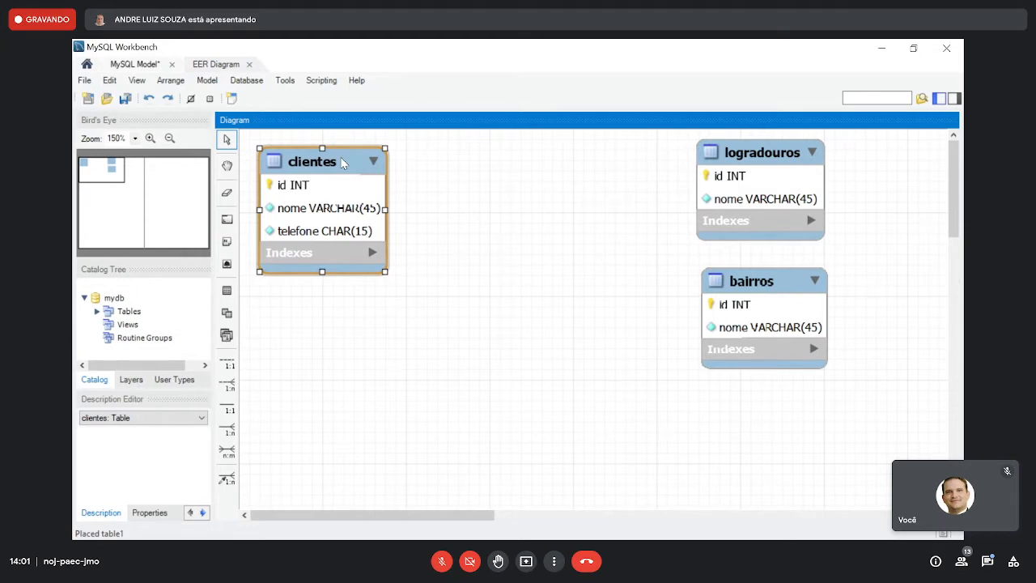
left_click_drag(343, 163, 389, 156)
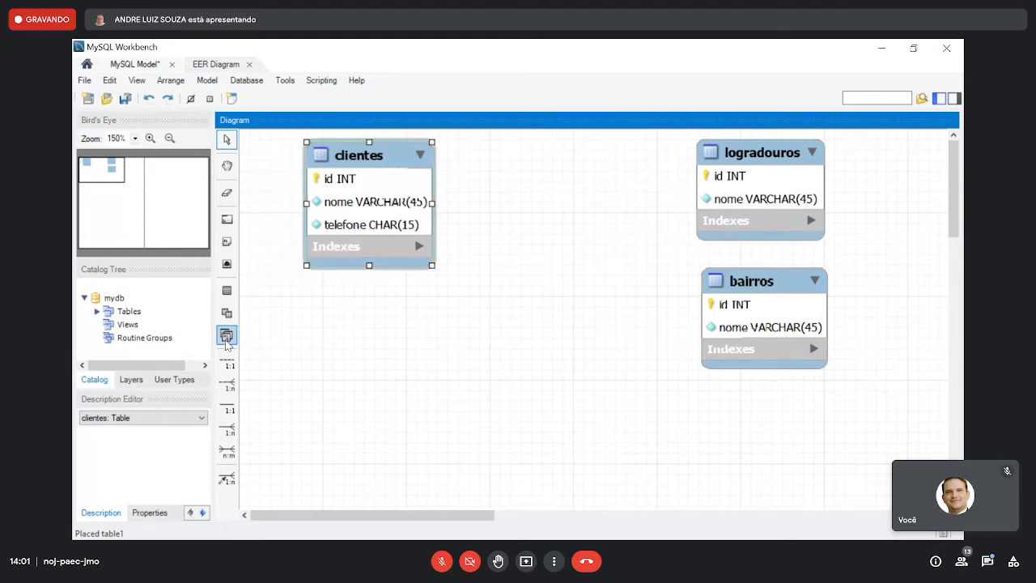
- Try linking clientes to logradouros and bairros with 1:n non-identifying relationships holding the foreign keys in clientes, and undo both
left_click(226, 384)
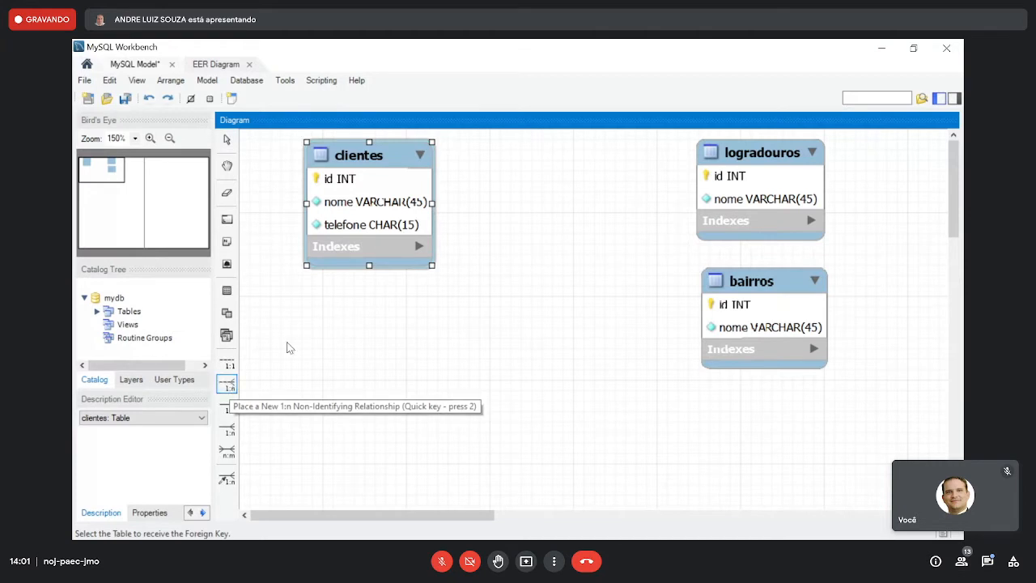
left_click(374, 202)
left_click(748, 185)
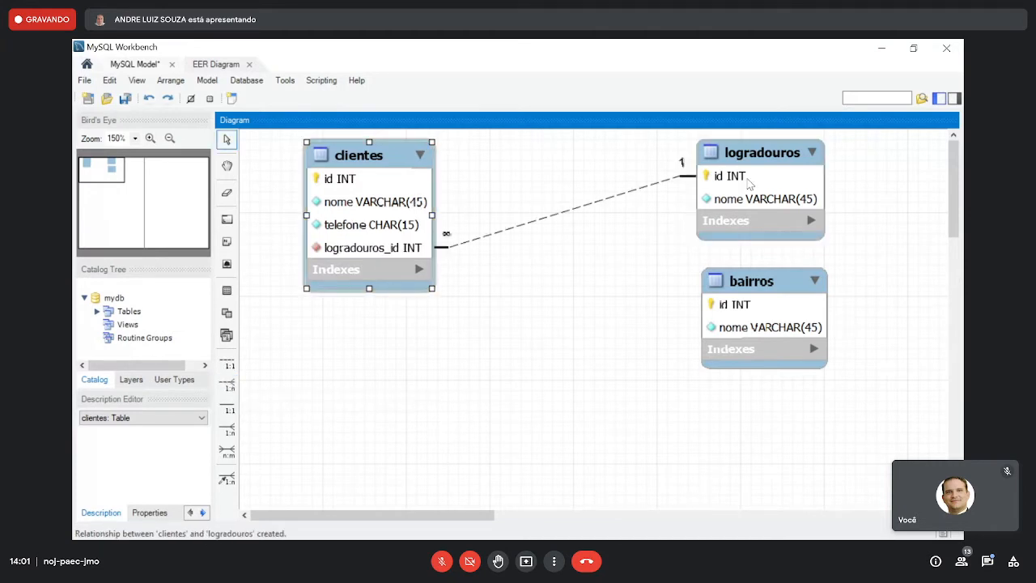
left_click(227, 385)
left_click(409, 230)
left_click(731, 306)
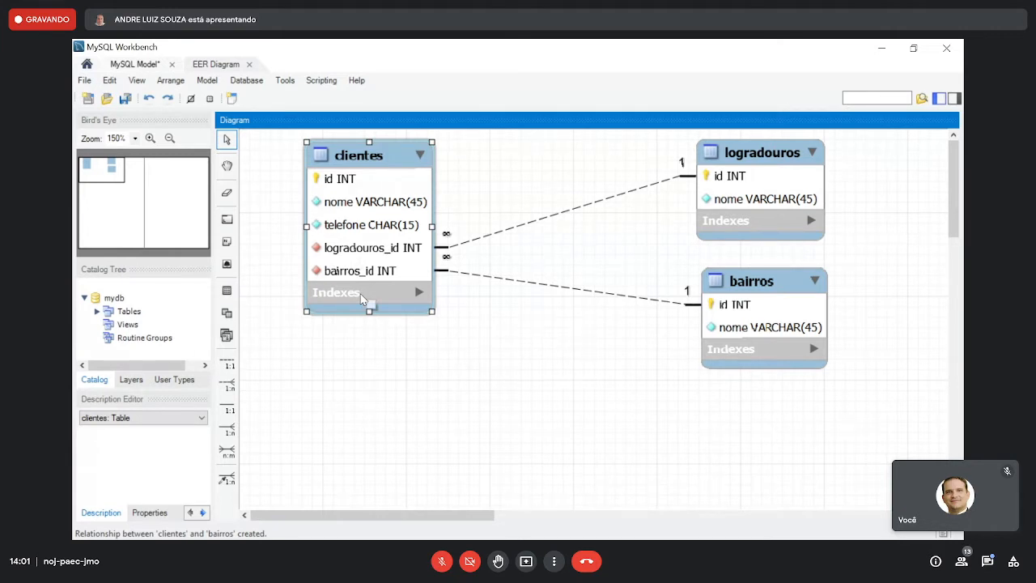
key("ctrl+z")
key("ctrl+z")
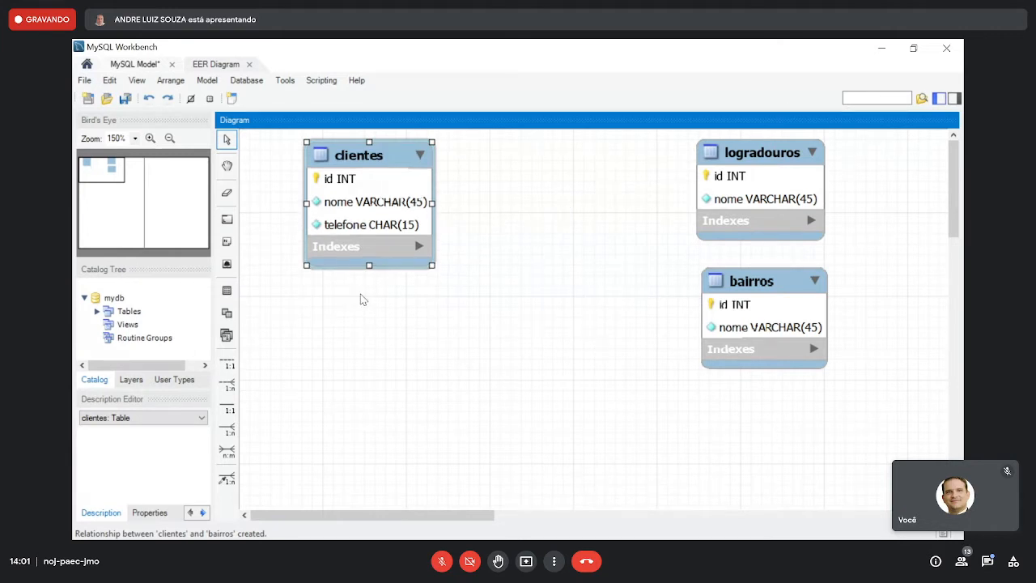
- Move clientes to the left edge of the diagram and logradouros and bairros further right, widening the gap between them
left_click_drag(378, 162, 320, 164)
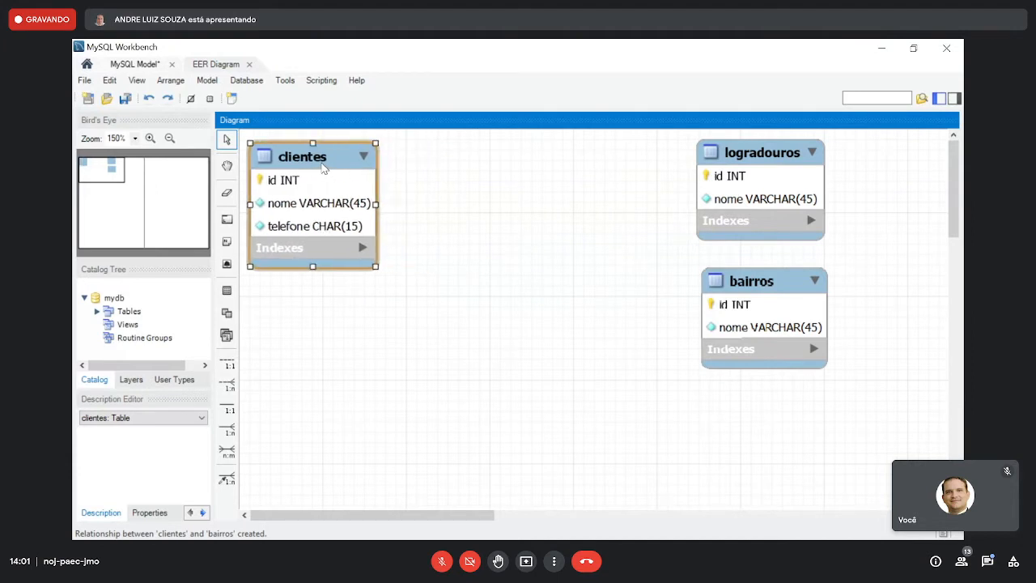
left_click_drag(756, 167, 781, 165)
left_click_drag(779, 276, 803, 271)
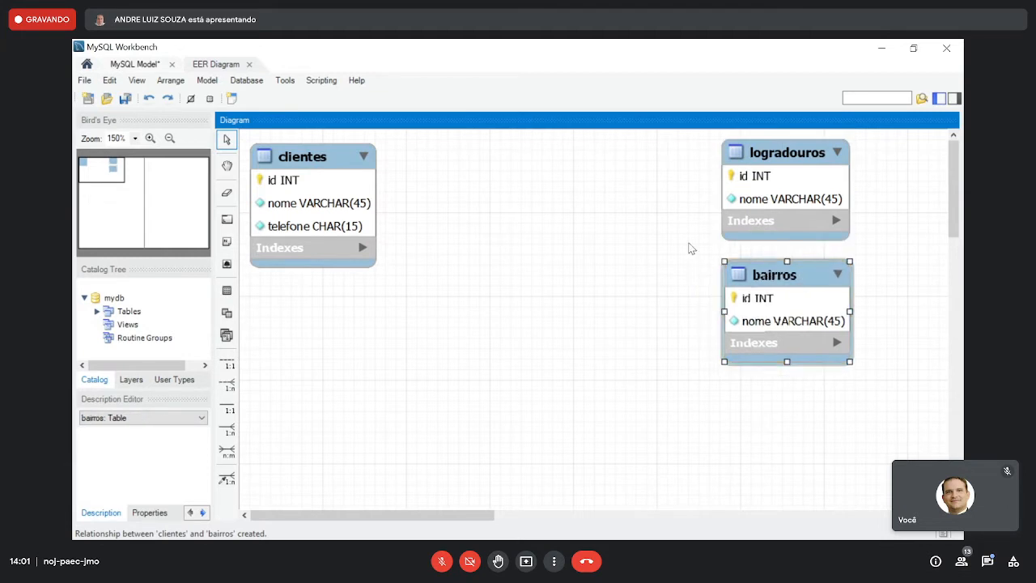
left_click(555, 266)
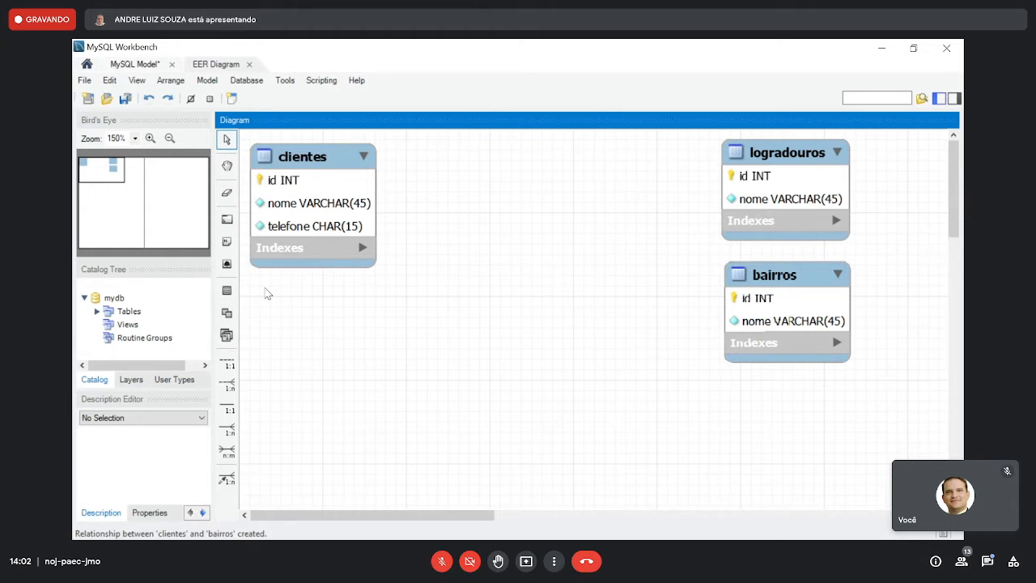
- Add an enderecos table between clientes and logradouros with an auto-increment INT primary key id
left_click(533, 174)
double_click(533, 174)
type("e")
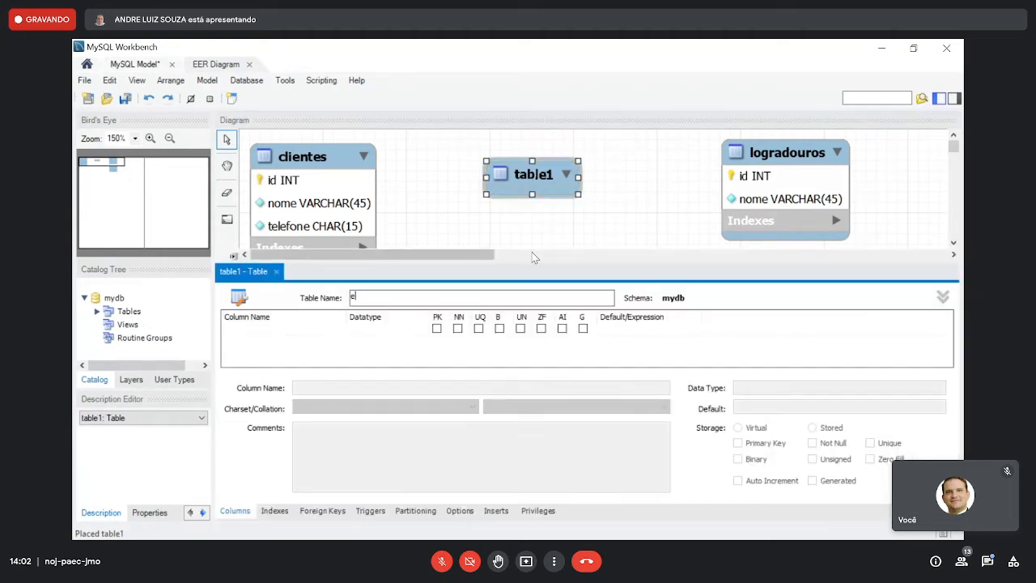
type("nderecos")
left_click(435, 330)
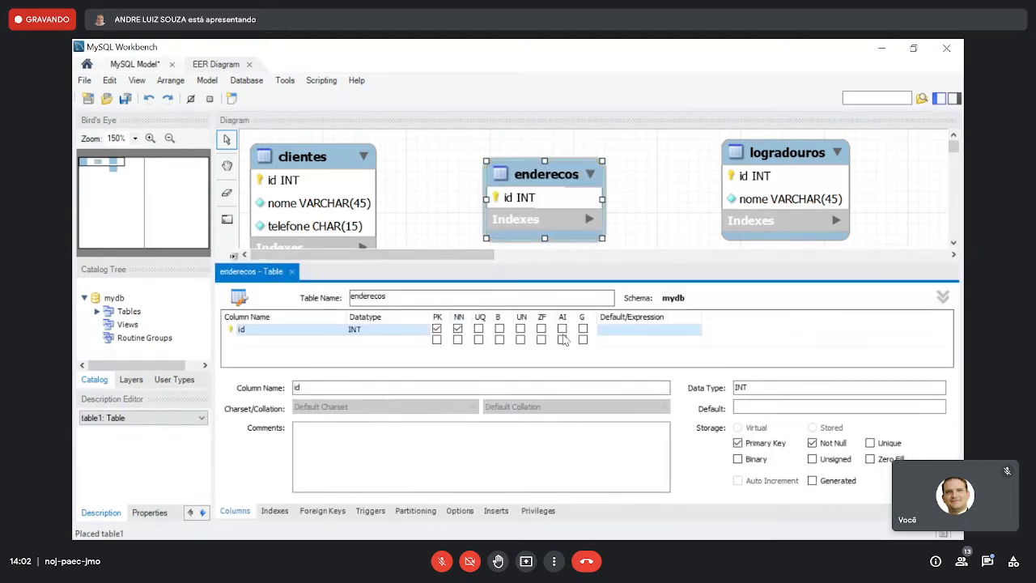
left_click(562, 329)
- Add a not-null numero column of type CHAR(15) to the enderecos table
double_click(259, 340)
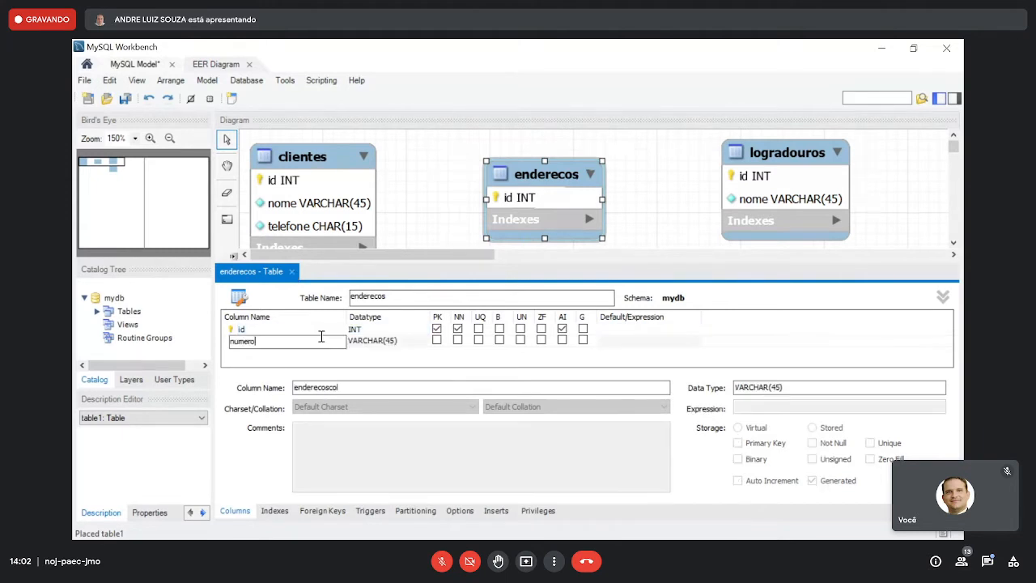
type("numero")
double_click(413, 341)
key("Home")
key("Delete")
key("Delete")
key("Delete")
key("Right")
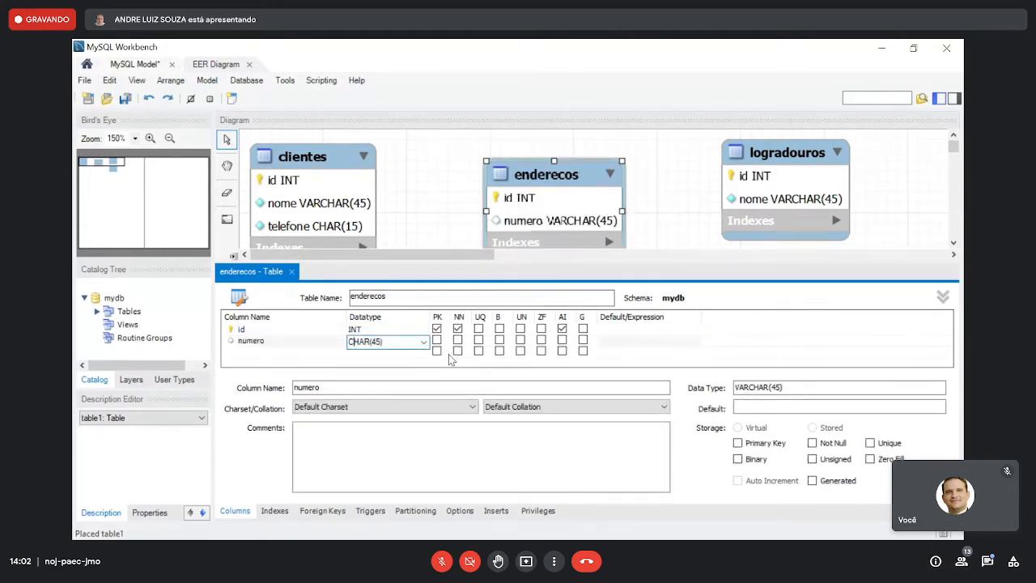
key("Delete")
type("1")
left_click(460, 342)
- Add a nullable complemento column of type VARCHAR(45) to the enderecos table
double_click(322, 353)
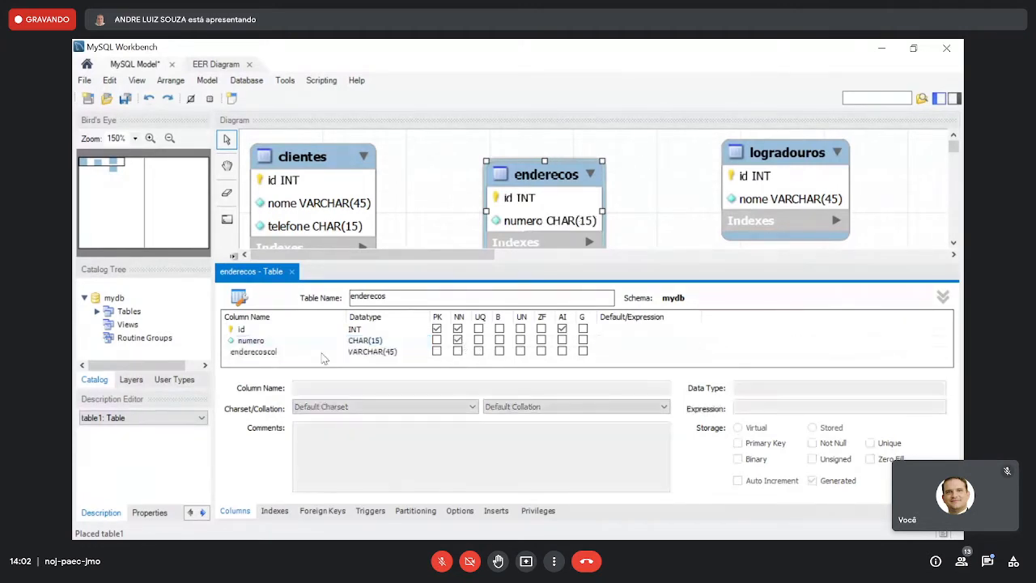
type("complemento")
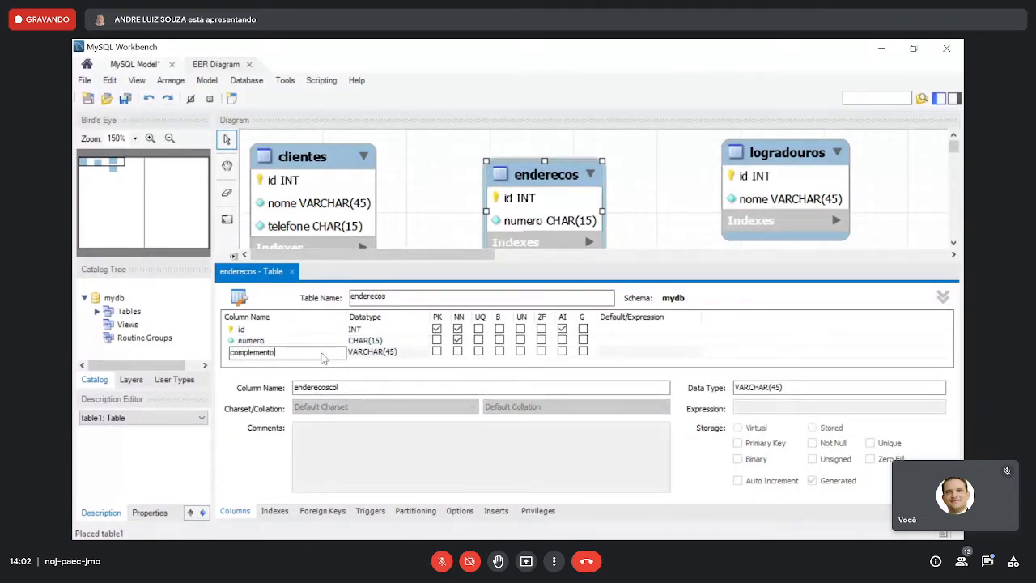
key("Return")
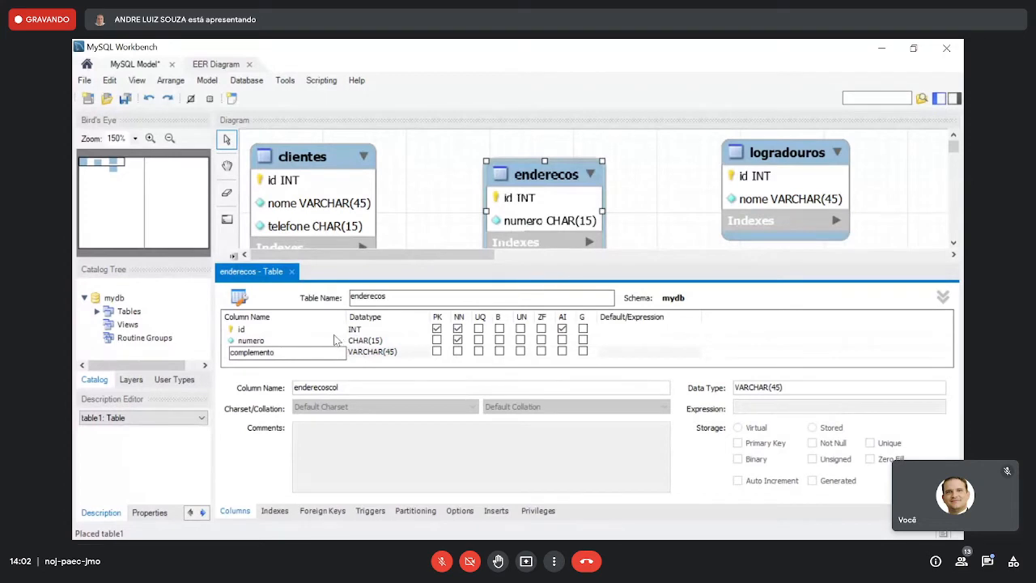
left_click(328, 352)
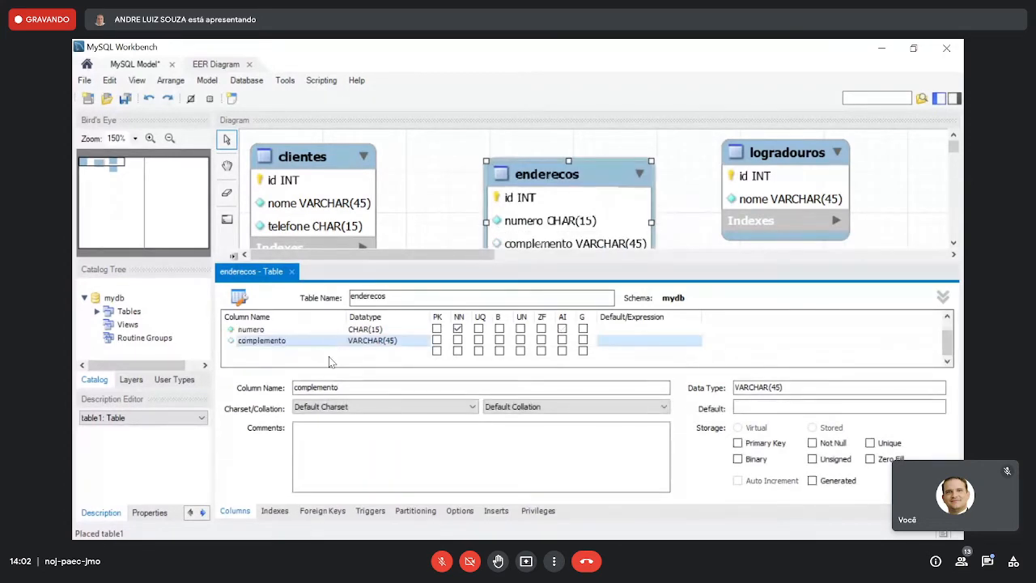
- Add a nullable referencia column of type VARCHAR(250) to enderecos and close the table editor
left_click(330, 353)
type("refe")
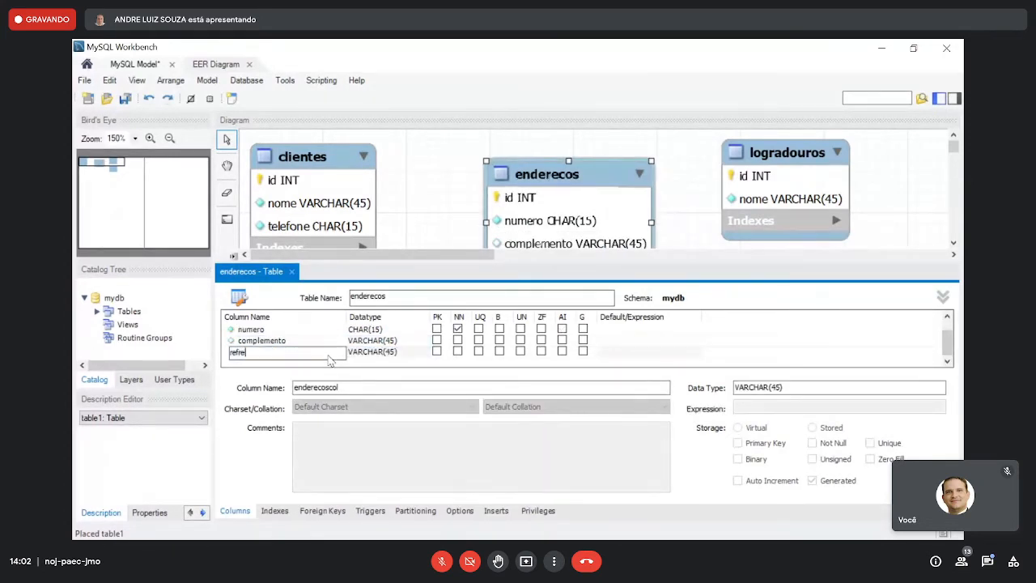
key("BackSpace")
key("BackSpace")
type("erencia")
left_click(390, 355)
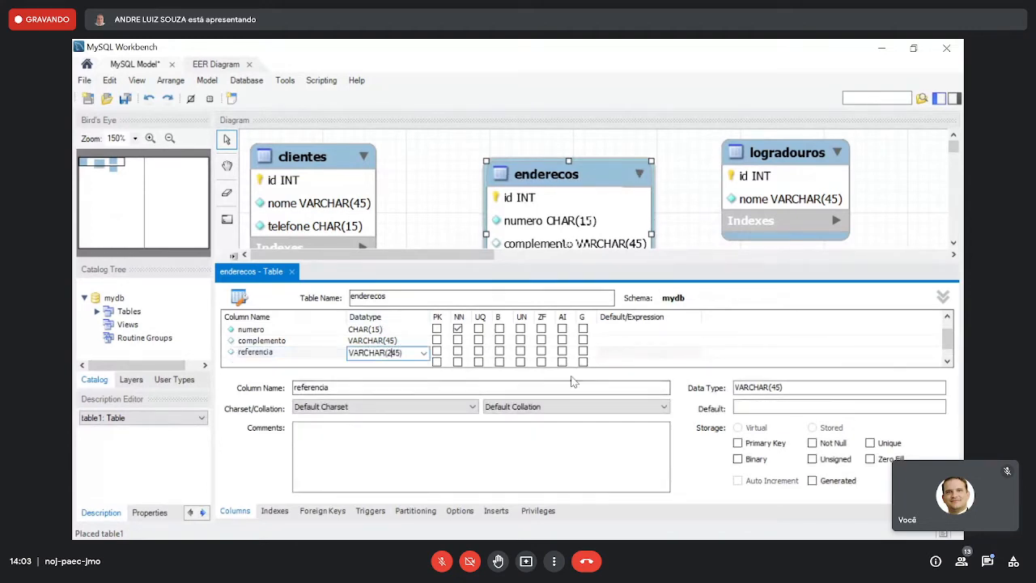
type("250")
left_click(328, 344)
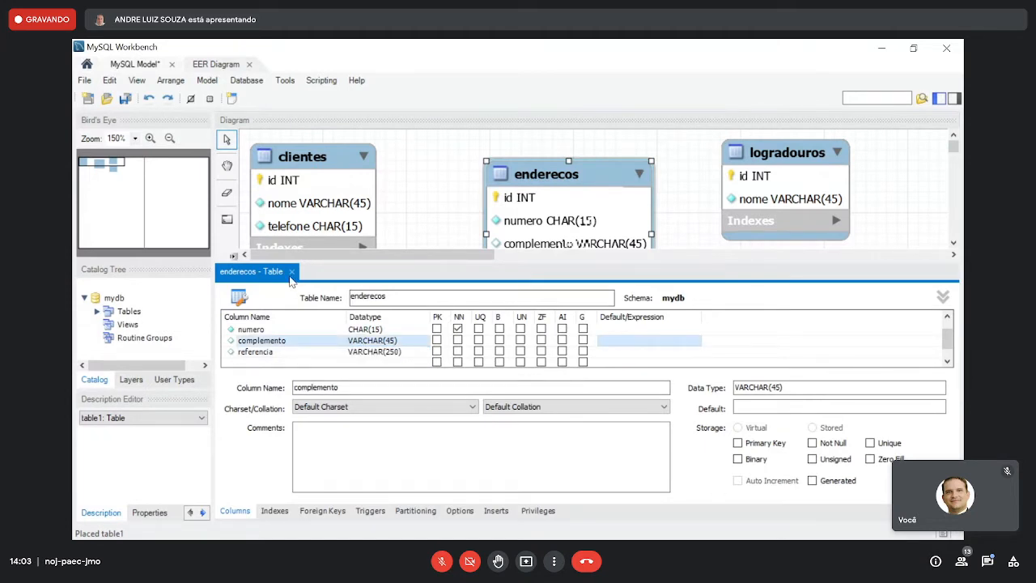
left_click(290, 276)
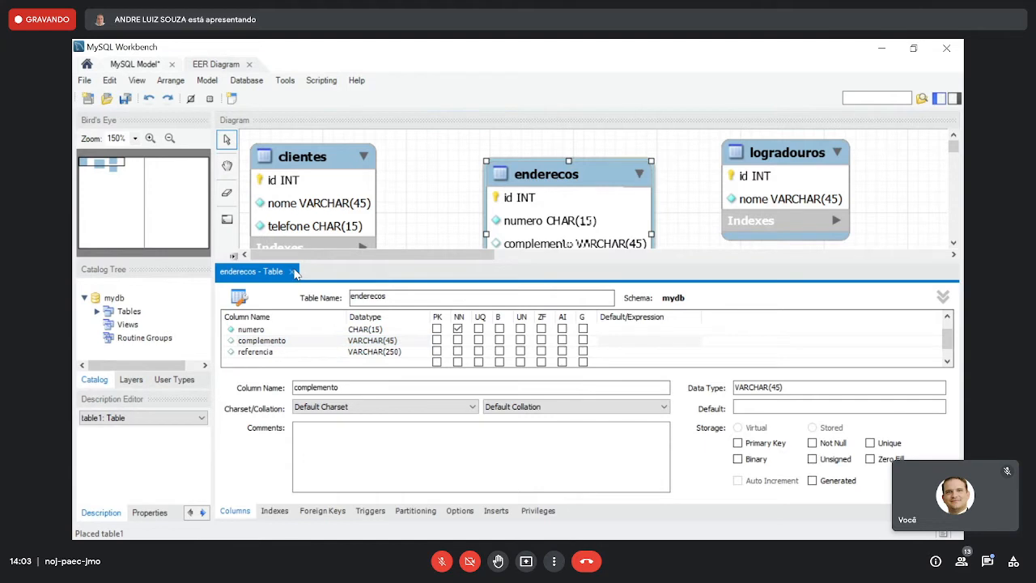
left_click(293, 272)
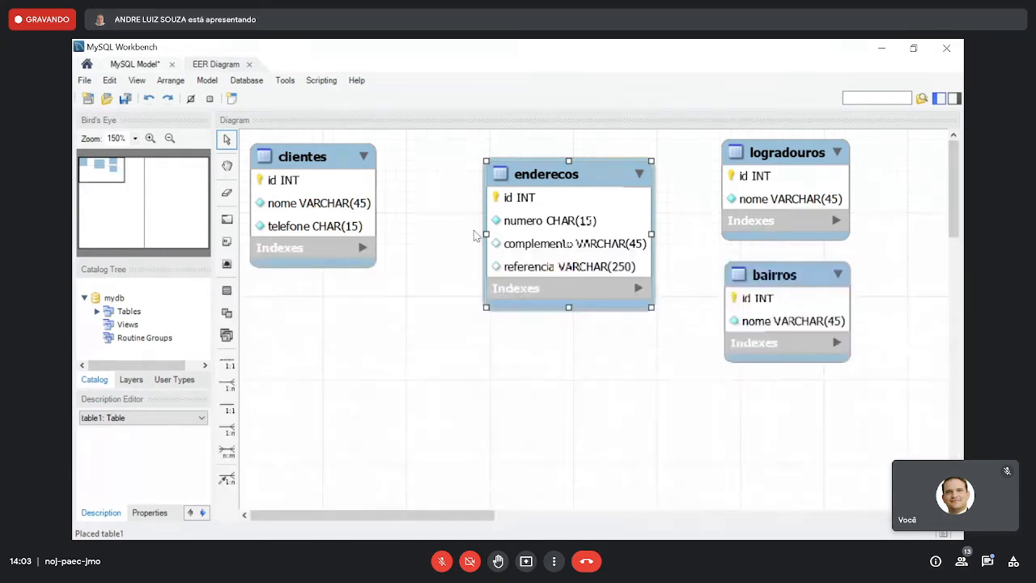
- Shift enderecos slightly up and left, and link it to clientes with a 1:n non-identifying relationship holding the foreign key in enderecos
left_click_drag(561, 180, 536, 172)
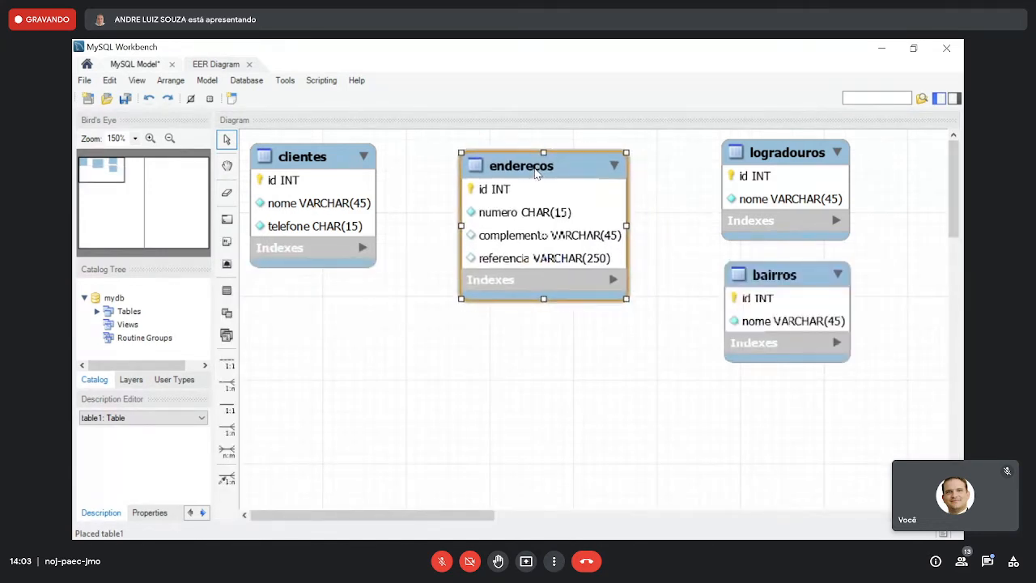
key("2")
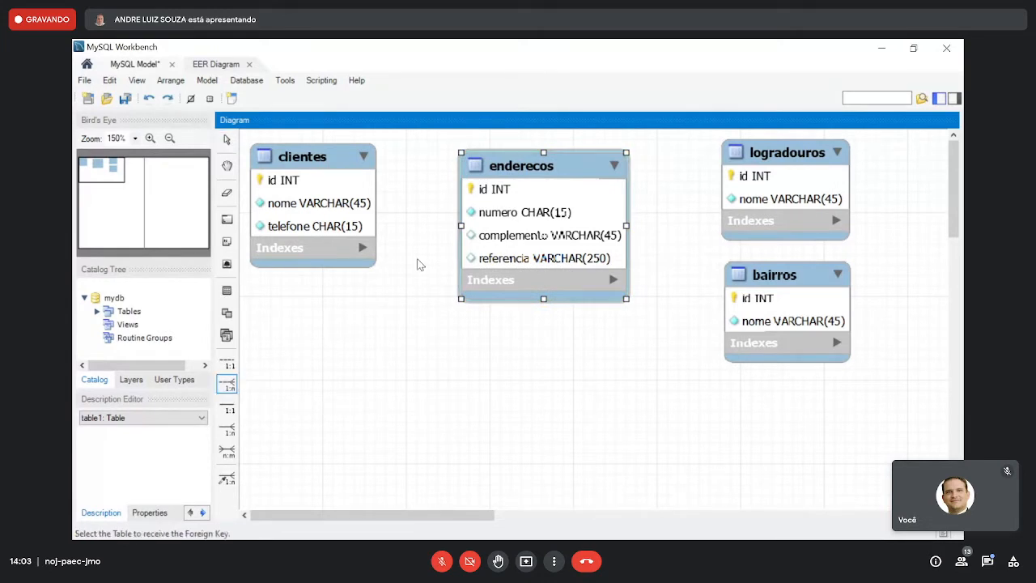
left_click(527, 219)
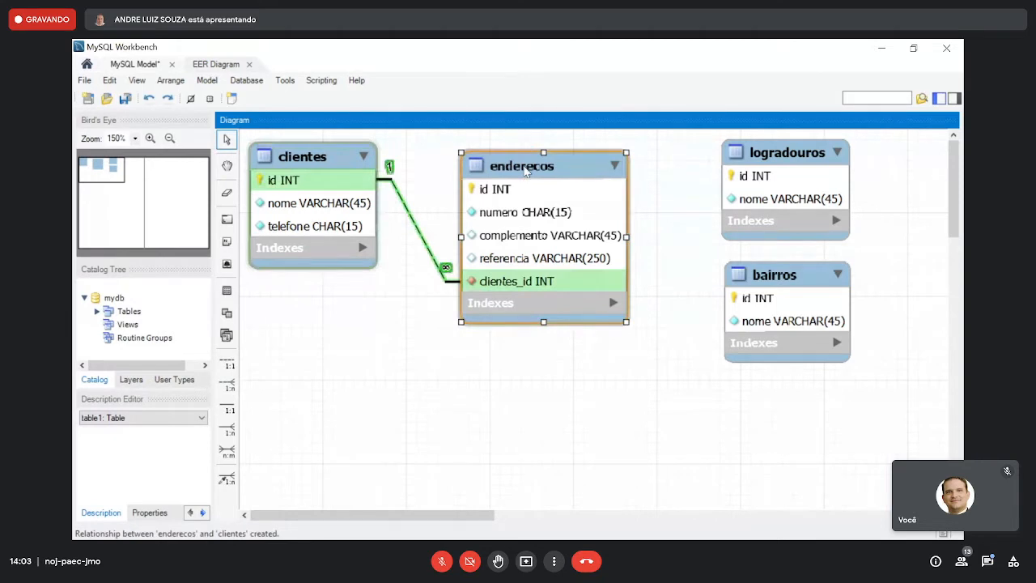
- Rename the clientes_id foreign key column in enderecos as cliente and close the table editor
double_click(522, 166)
left_click(294, 341)
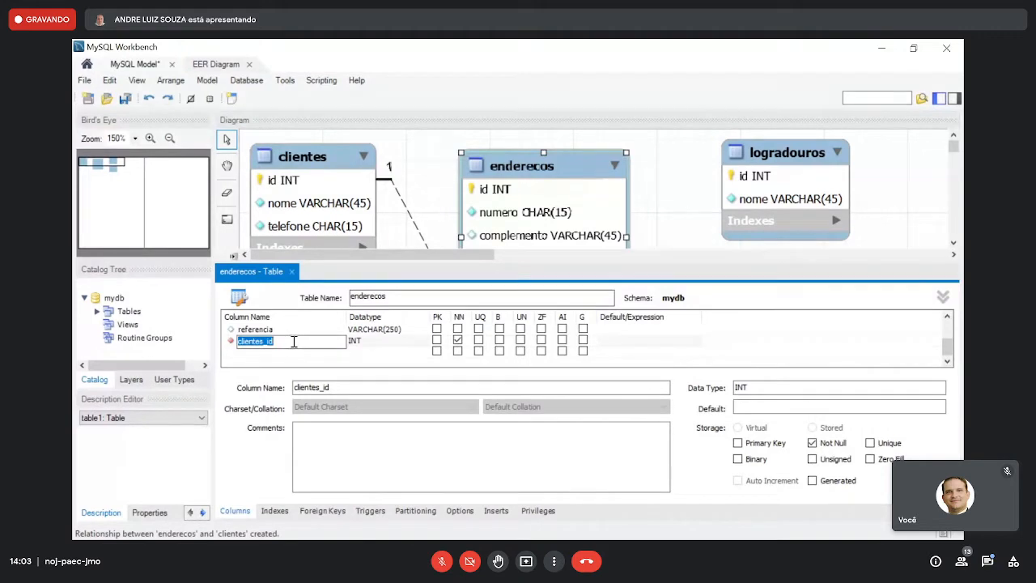
left_click(294, 341)
key("BackSpace")
key("BackSpace")
key("BackSpace")
key("BackSpace")
left_click(298, 330)
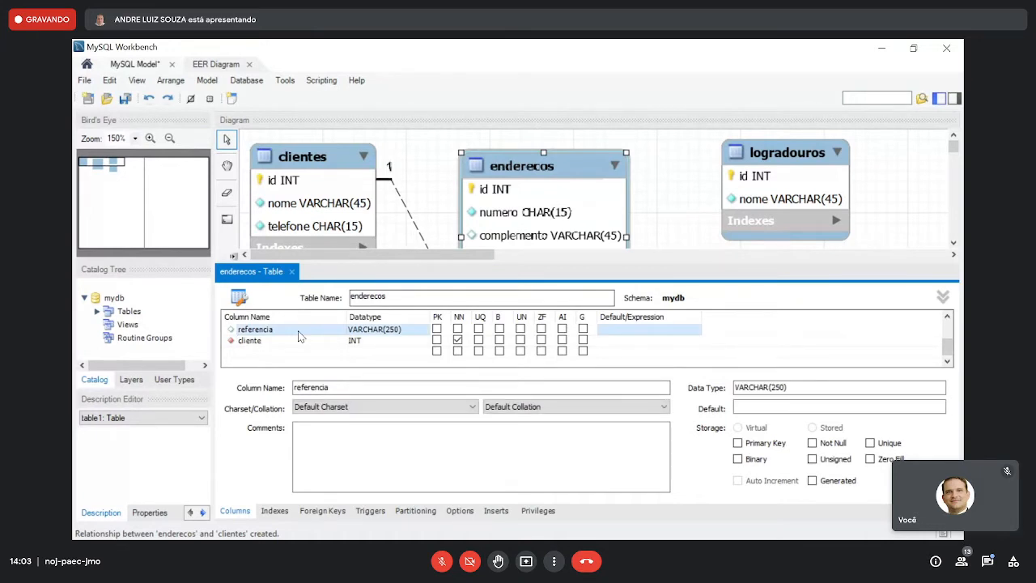
left_click(291, 271)
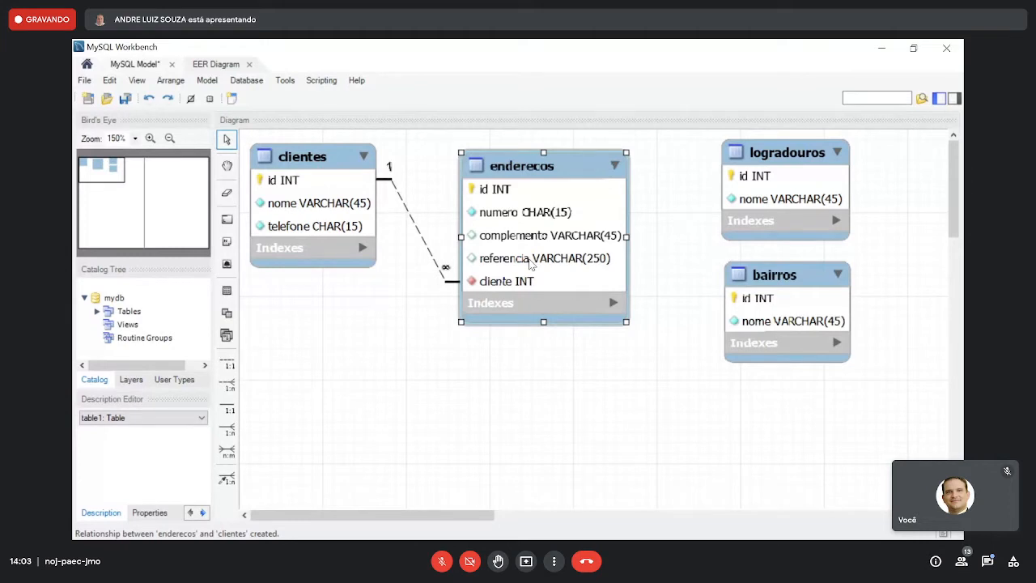
- Link enderecos to logradouros and to bairros with 1:n non-identifying relationships, placing both foreign keys in enderecos
key("2")
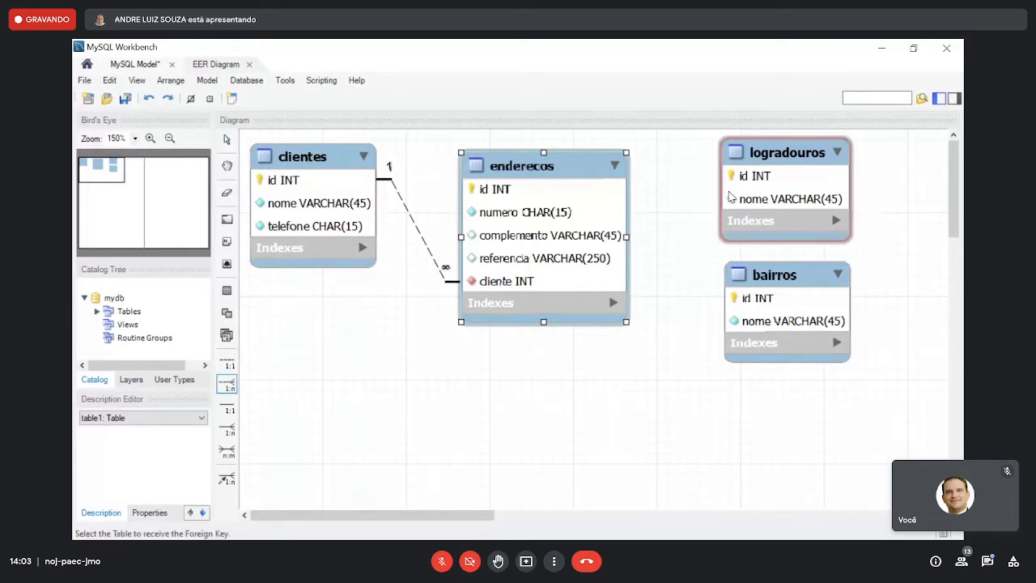
left_click(622, 212)
left_click(774, 193)
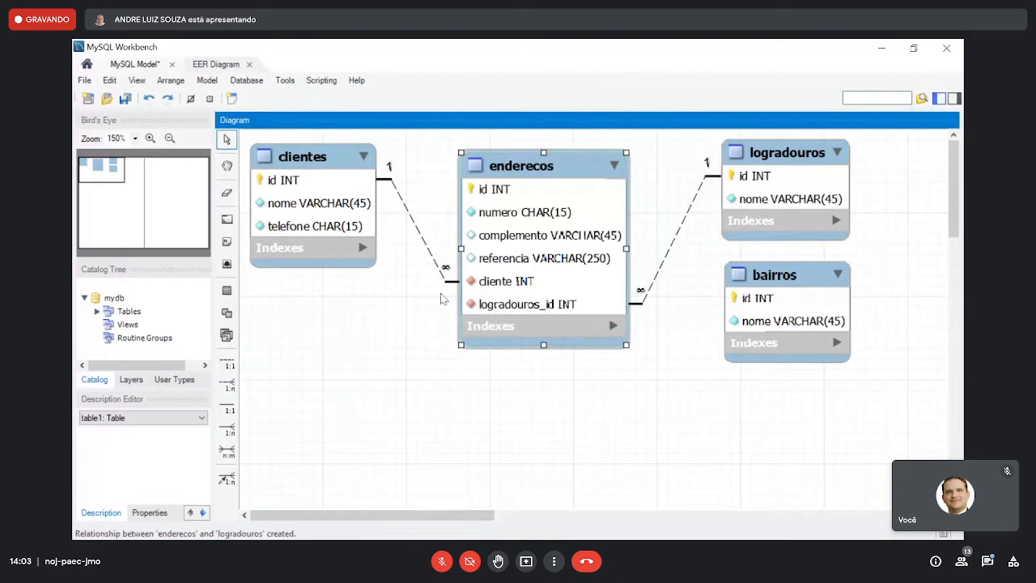
left_click(230, 385)
left_click(527, 283)
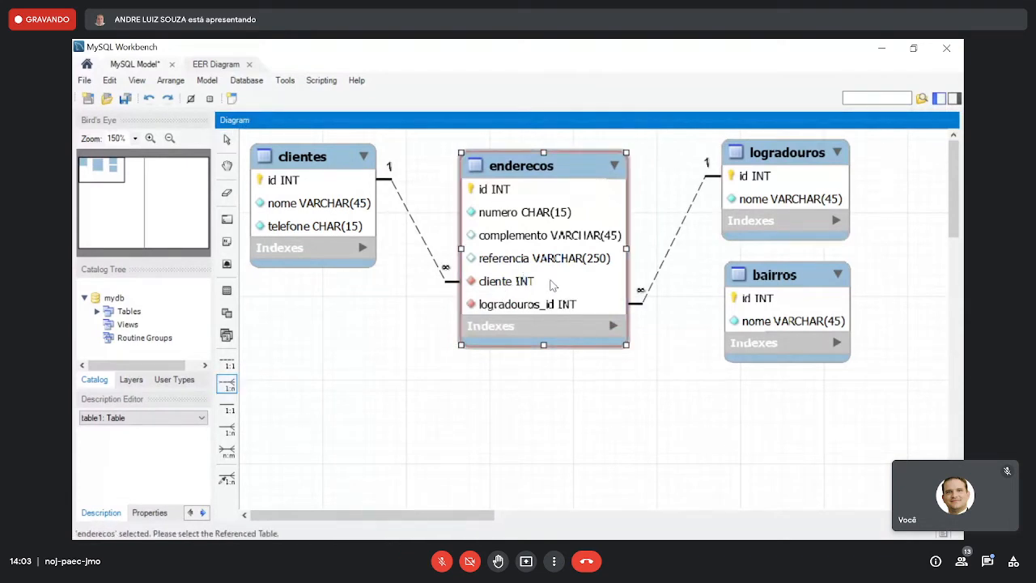
left_click(784, 300)
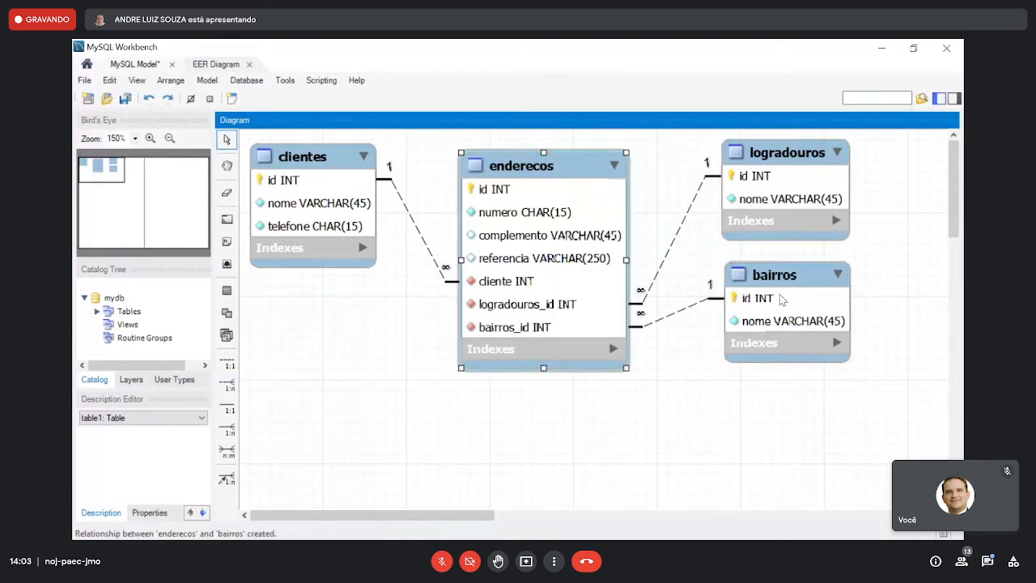
- Rename the logradouros_id foreign key column in enderecos as logradouro
double_click(534, 173)
double_click(306, 352)
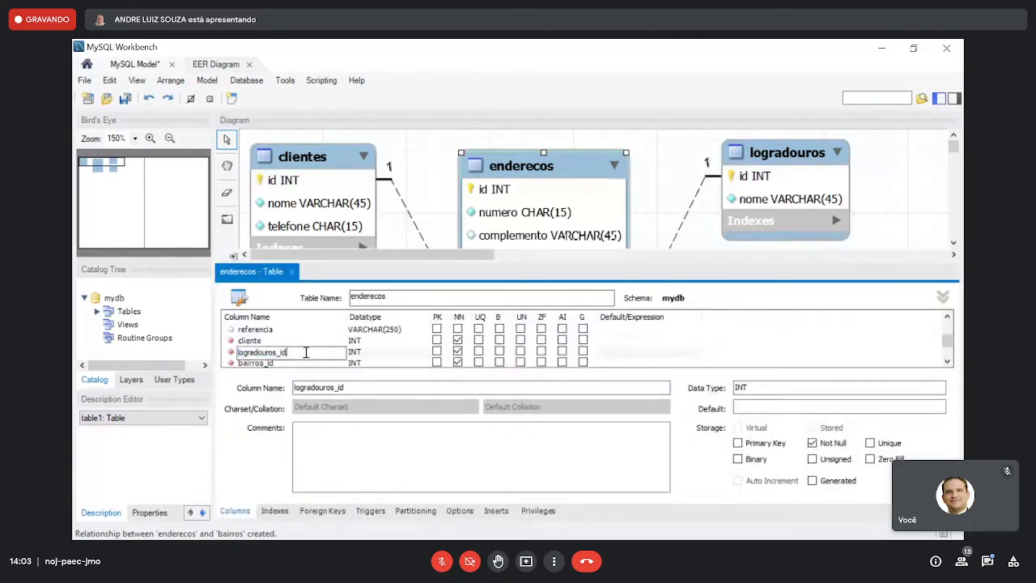
key("BackSpace")
key("BackSpace")
key("BackSpace")
key("BackSpace")
- Rename the bairros_id foreign key column in enderecos as bairro and close the table editor
left_click(312, 365)
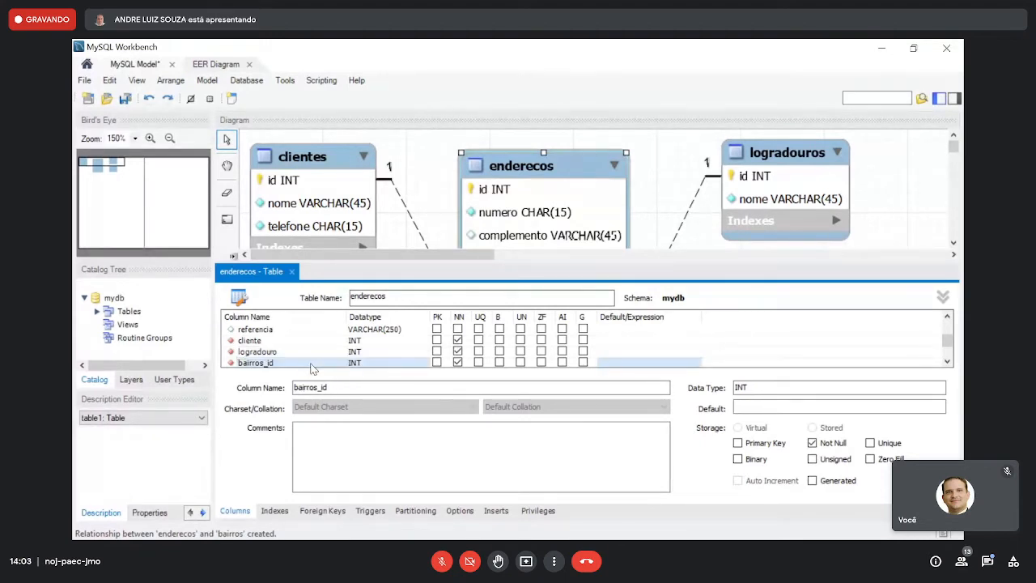
double_click(313, 365)
left_click(312, 364)
key("BackSpace")
key("BackSpace")
key("BackSpace")
key("BackSpace")
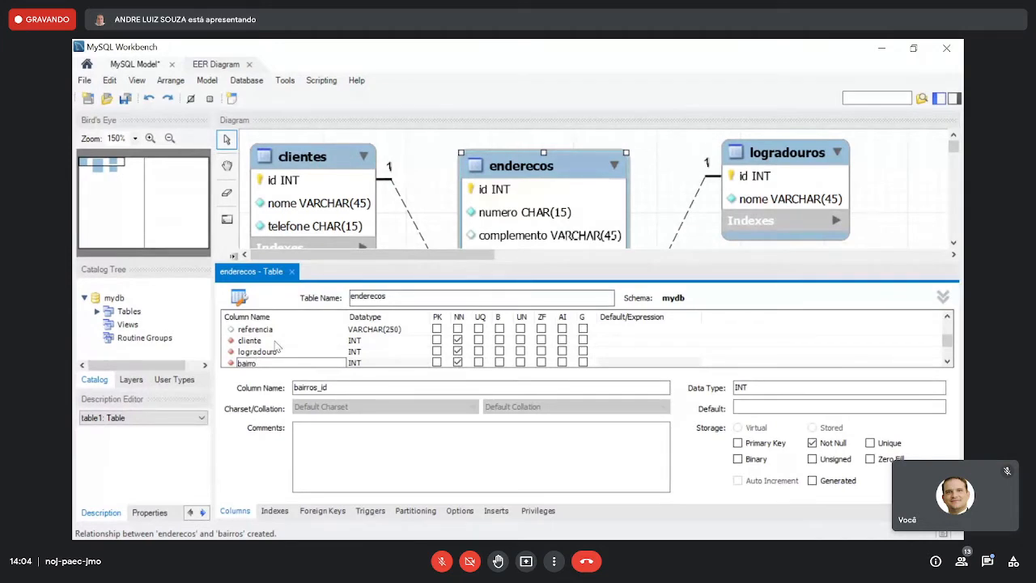
left_click(292, 271)
- Shift clientes slightly up and right and enderecos slightly up in the diagram
left_click(350, 158)
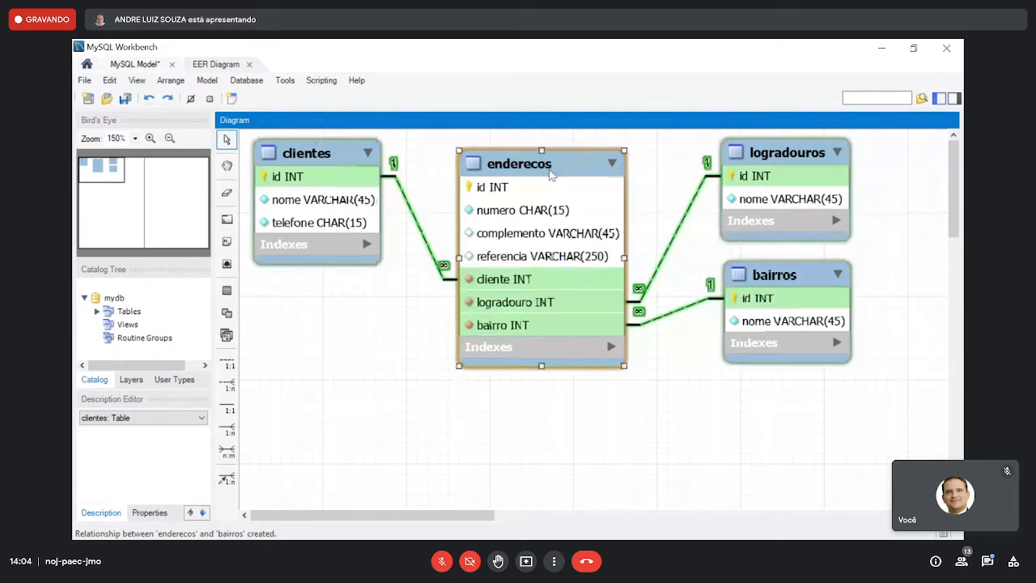
left_click_drag(540, 259, 538, 251)
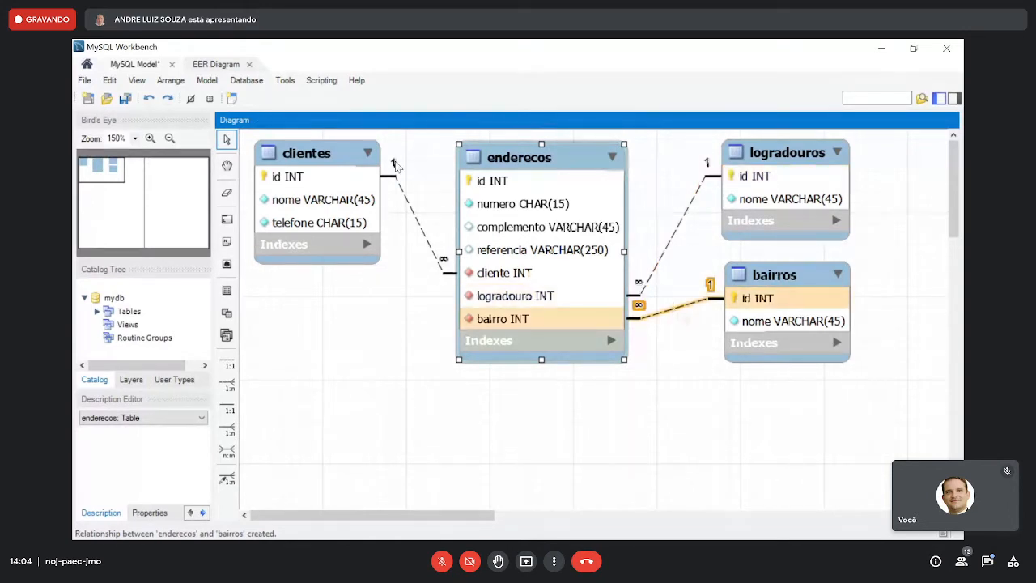
left_click(291, 348)
- Save the model in the Downloads folder as aula20210825.mwb
key("ctrl+s")
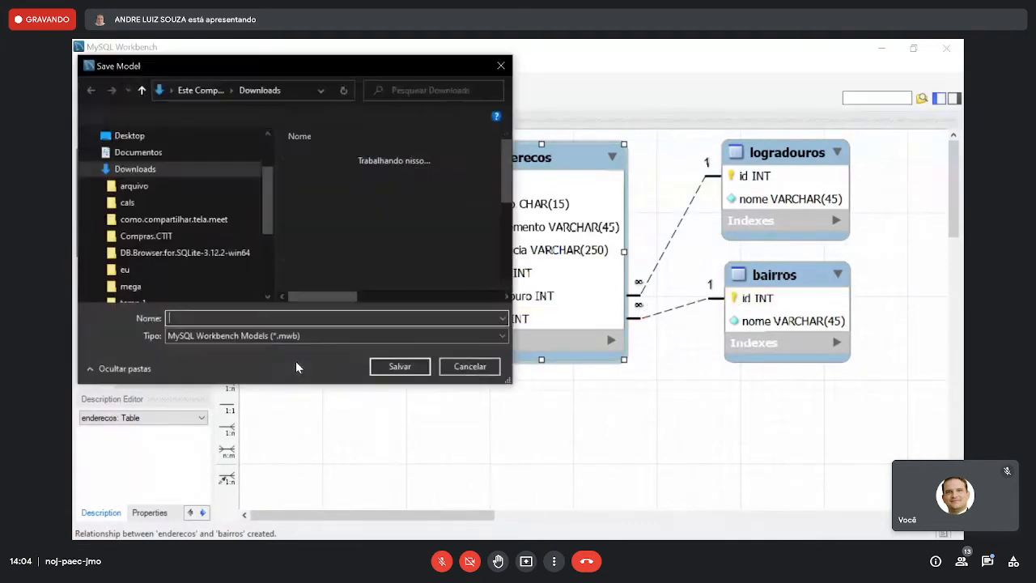
type("aul")
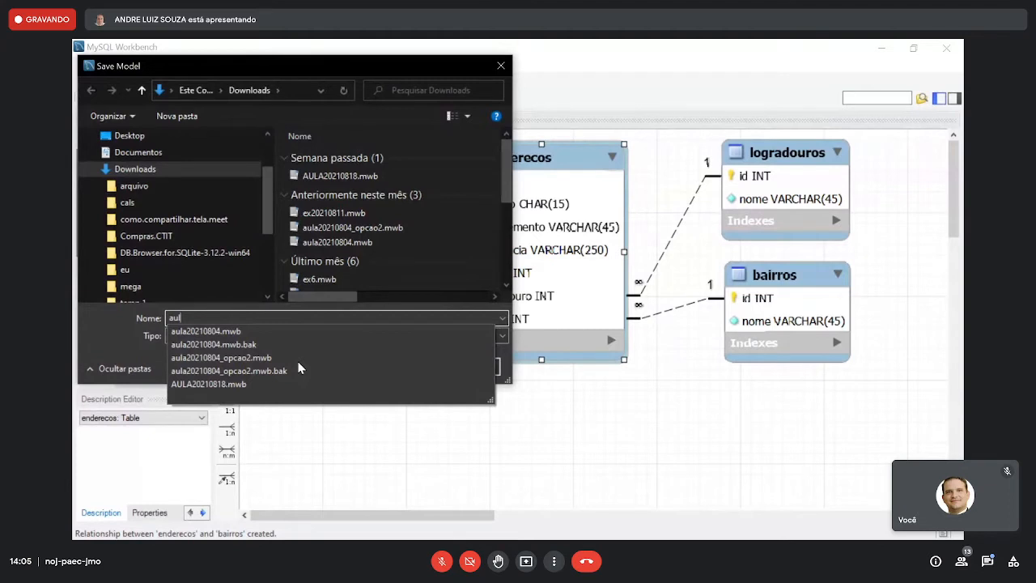
type("a20210825")
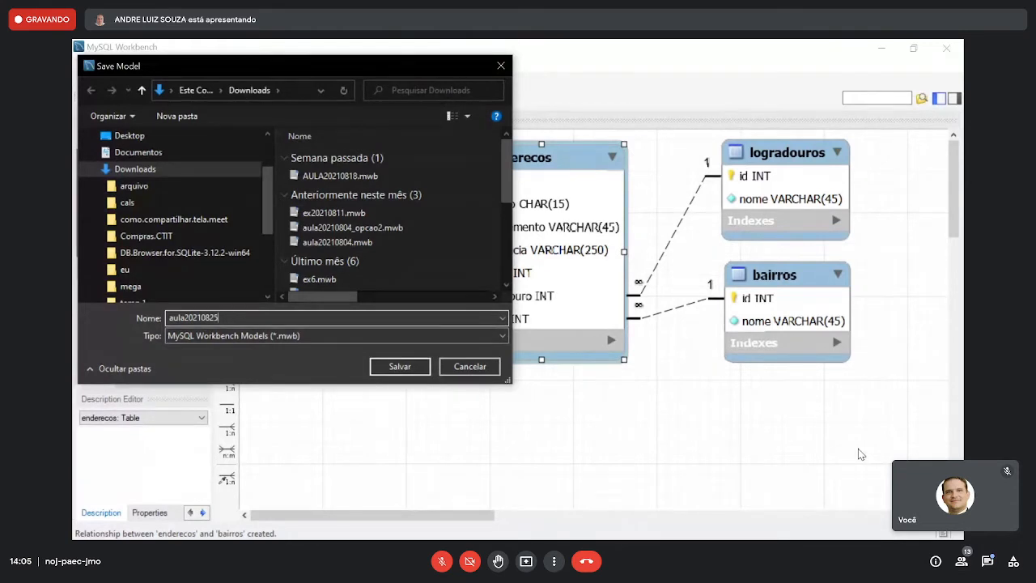
type(".")
key("Return")
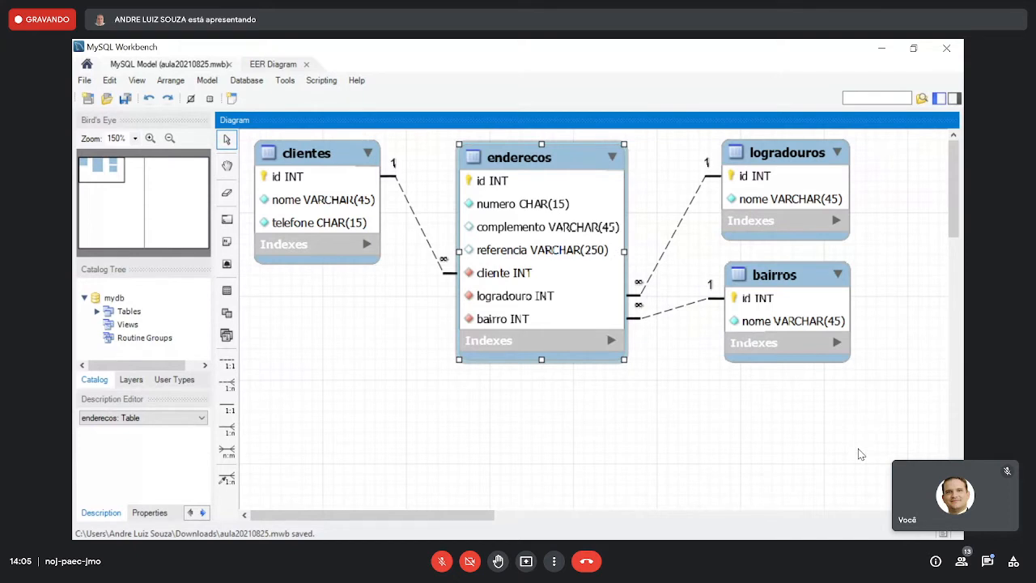
- Place a new table below clientes, named orcamentos, with an auto-incrementing INT primary key column id
left_click(227, 290)
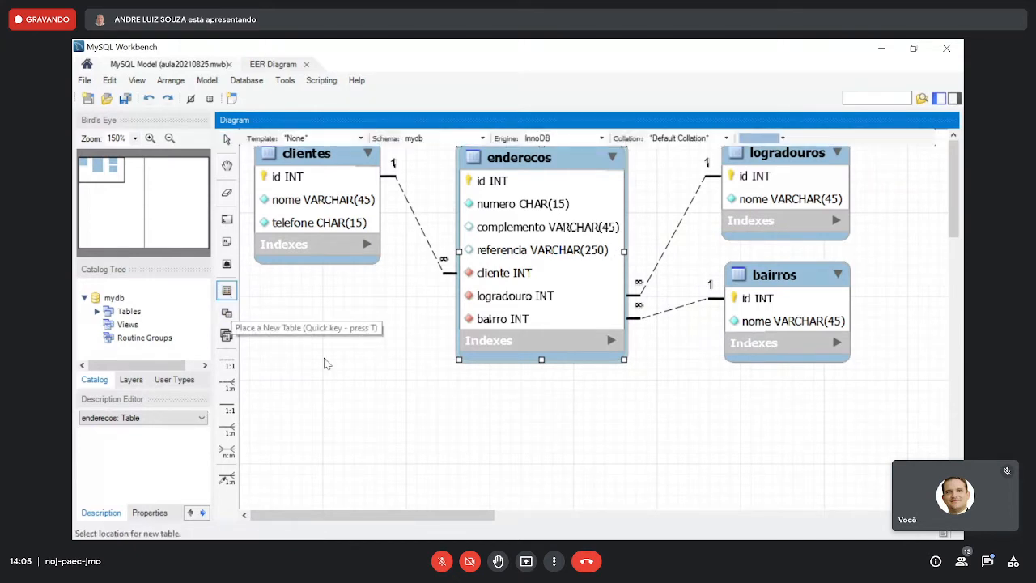
left_click(324, 363)
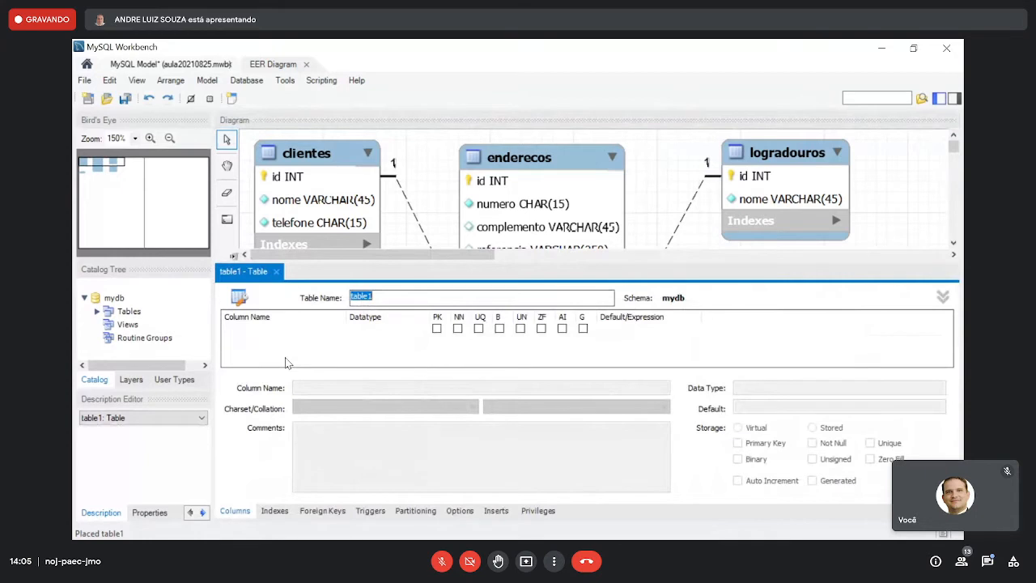
type("orcamentos")
left_click(437, 328)
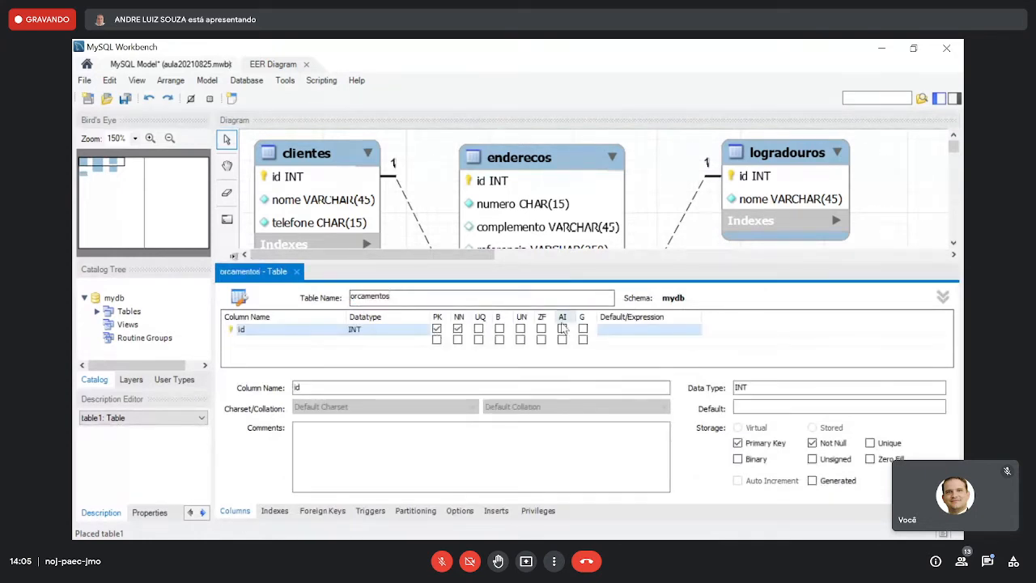
- Add a not-null emissao column of type DATE to orcamentos
left_click(343, 346)
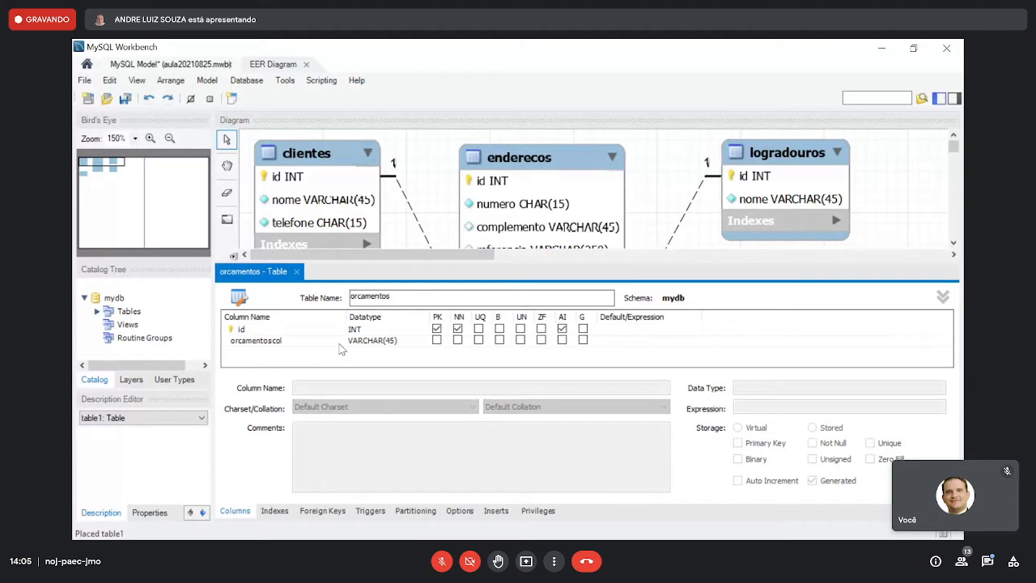
type("emissao")
key("Tab")
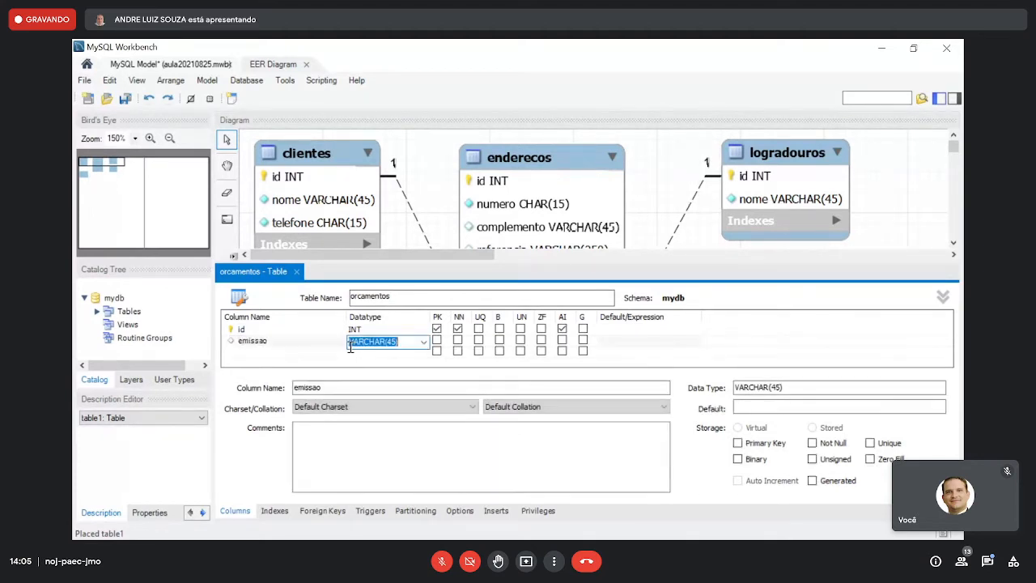
type("date")
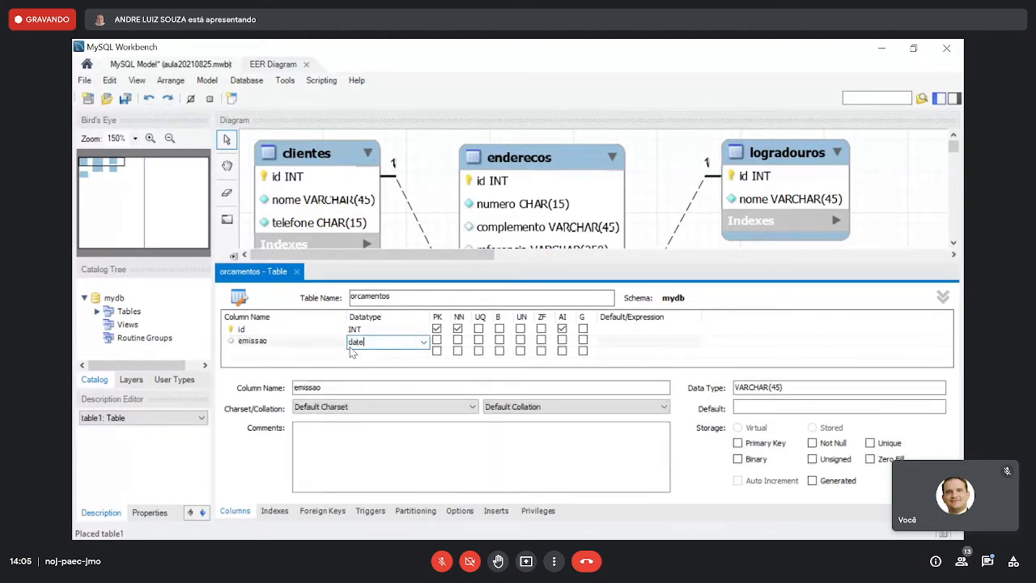
left_click(457, 340)
left_click(305, 332)
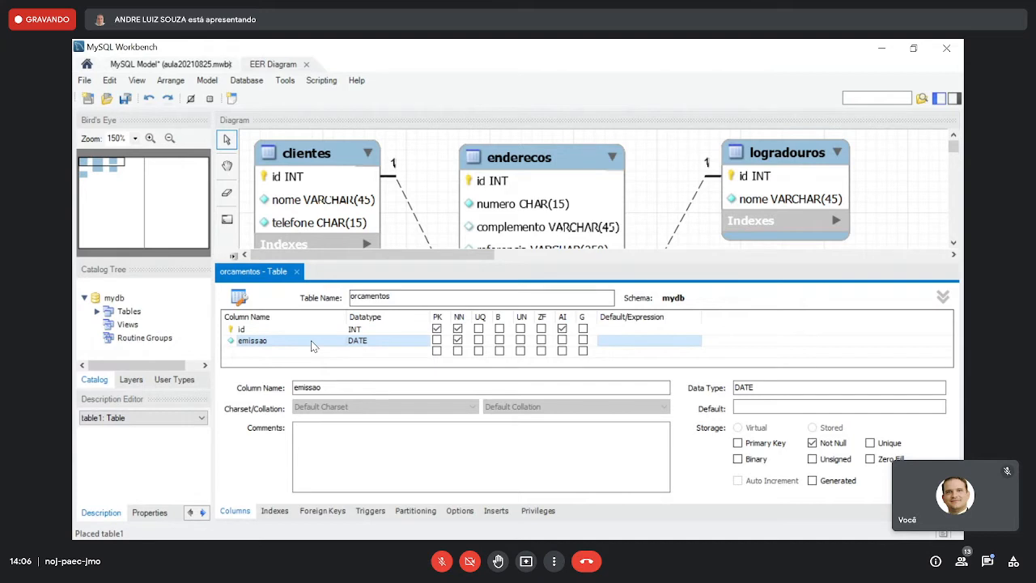
- Add a not-null validade column of type TINYINT to orcamentos, and shift the table slightly up and right in the diagram
left_click(326, 354)
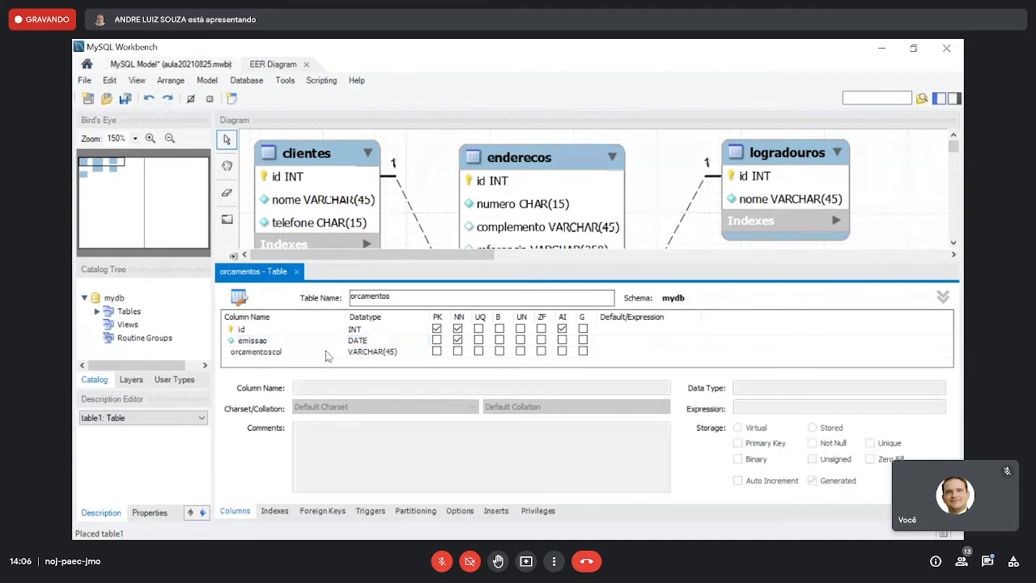
double_click(327, 352)
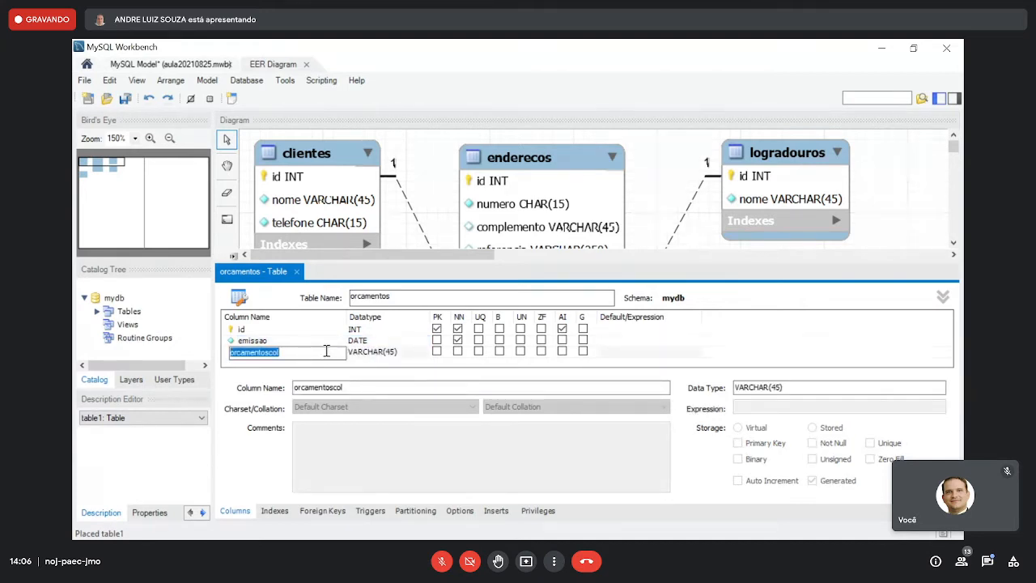
type("validade")
key("Tab")
type("tinyint")
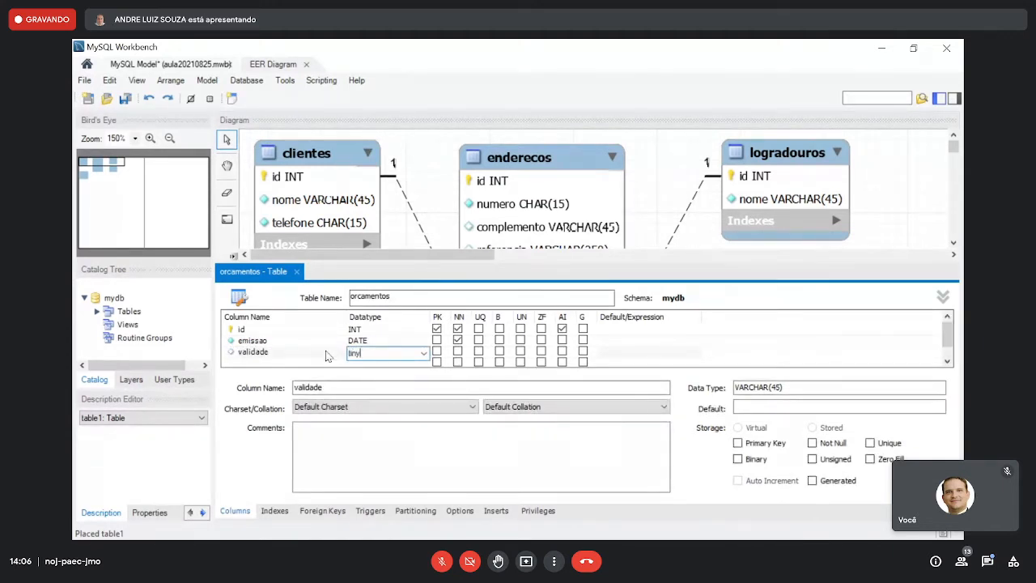
left_click(423, 354)
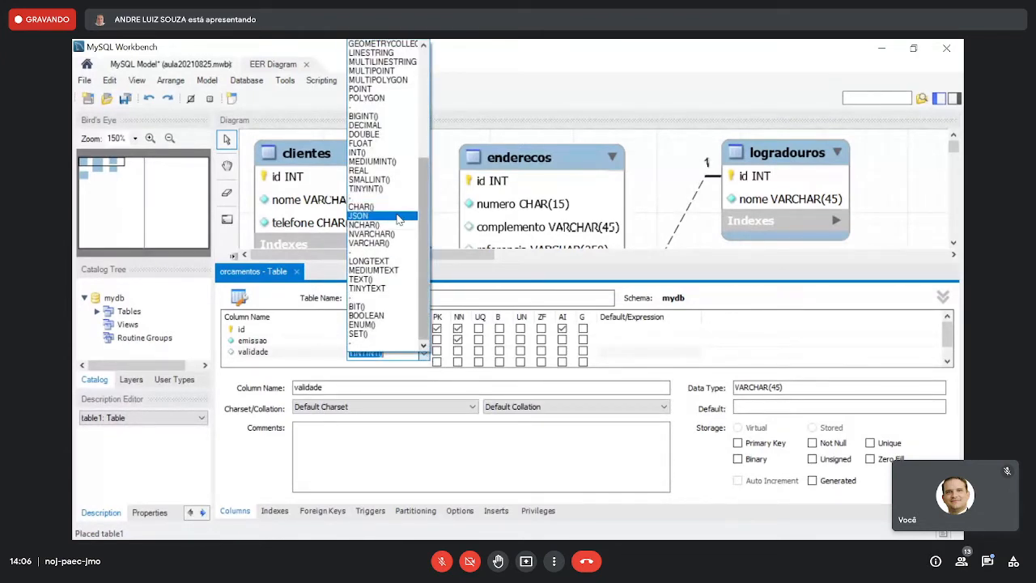
left_click(412, 354)
key("BackSpace")
key("BackSpace")
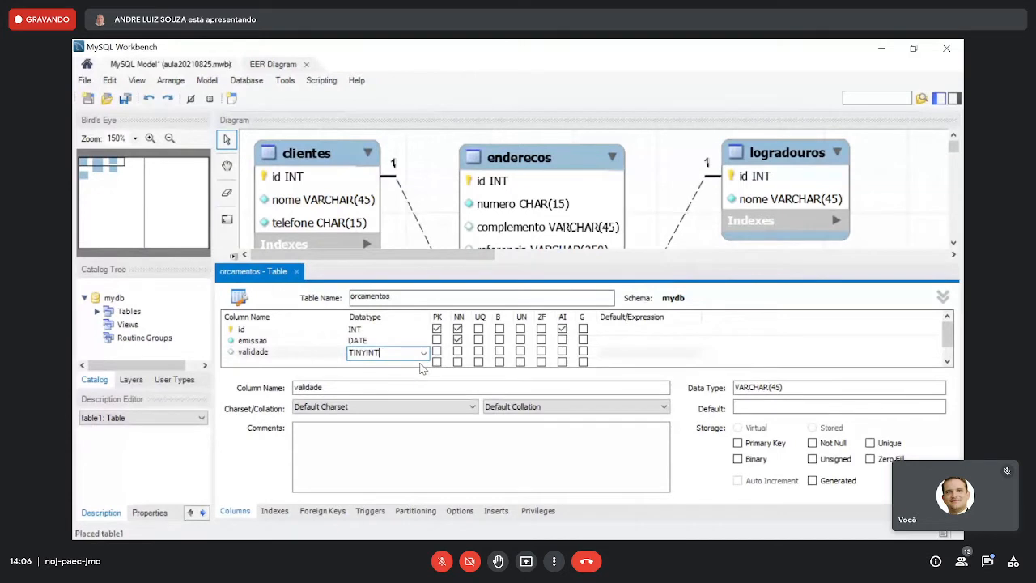
left_click(458, 351)
left_click(320, 347)
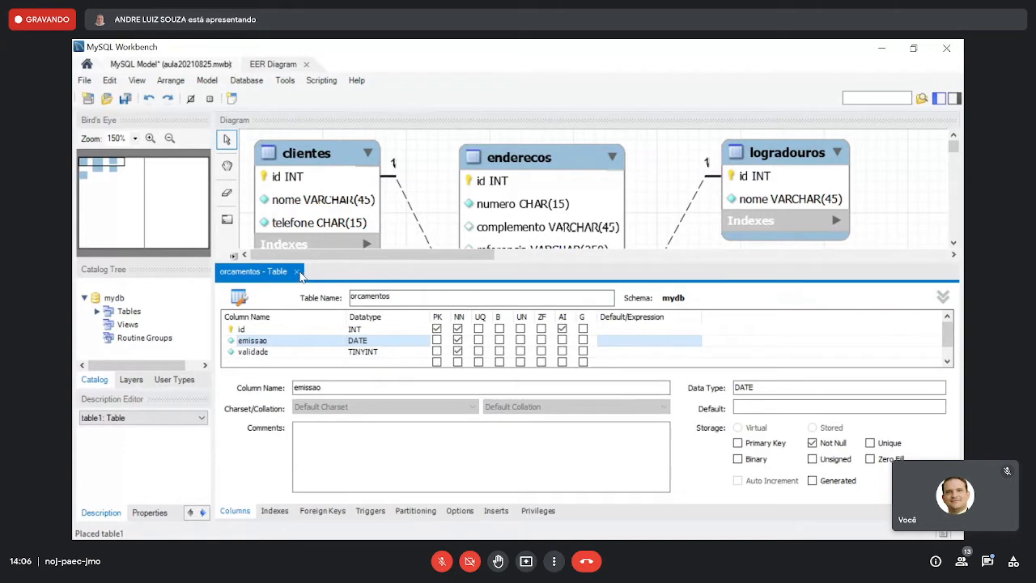
left_click(297, 272)
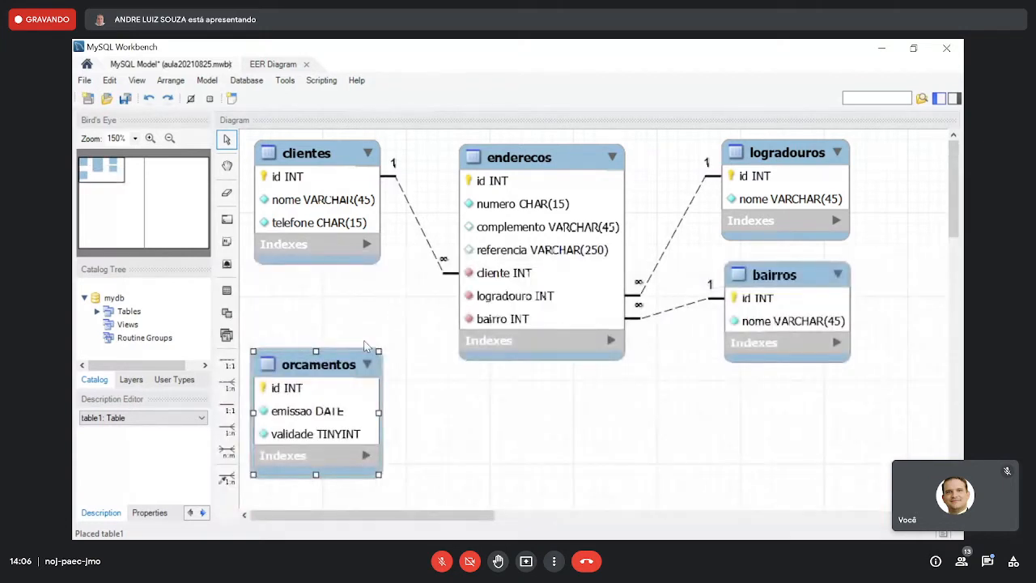
left_click_drag(351, 365, 360, 358)
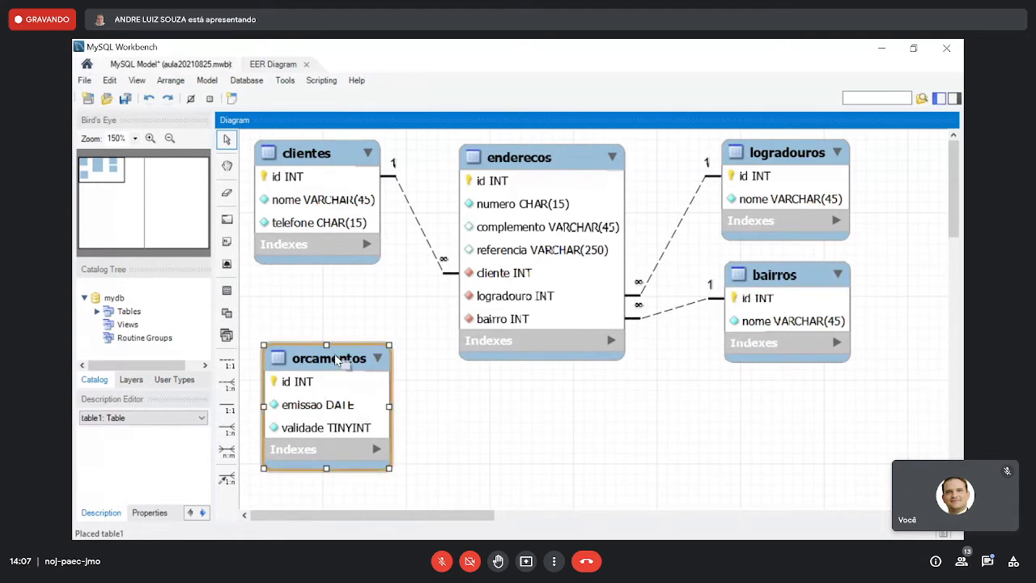
- Add a not-null maodeobra column of type DECIMAL(9,2) to orcamentos and close the table editor
double_click(335, 356)
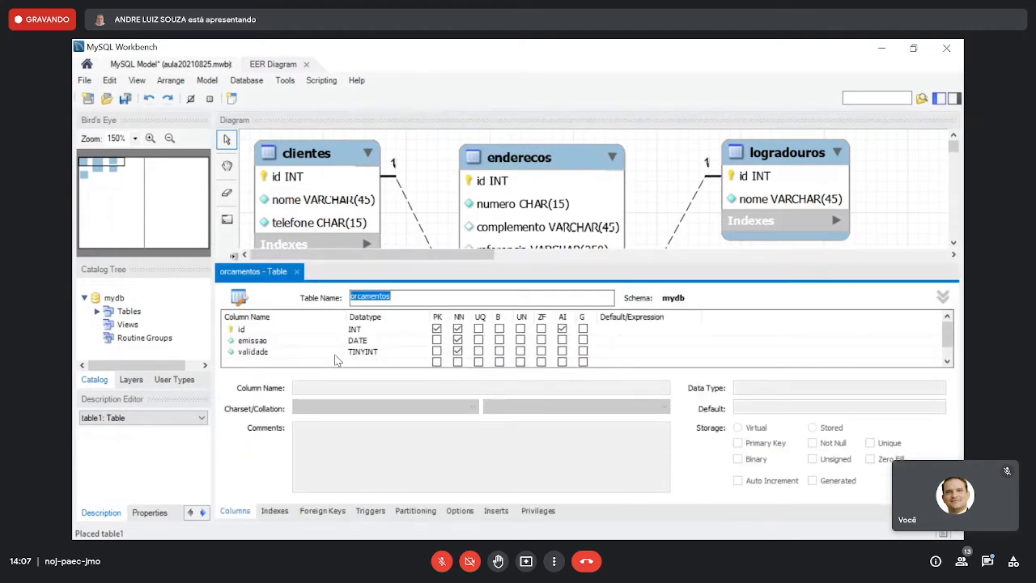
double_click(292, 362)
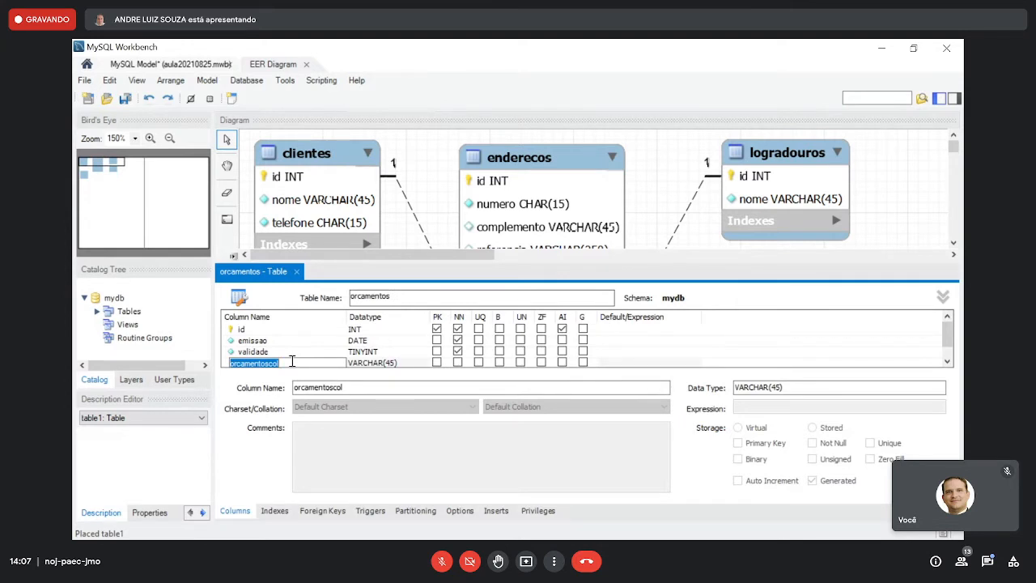
type("maodeobra")
key("Tab")
type("decimal(9,2)")
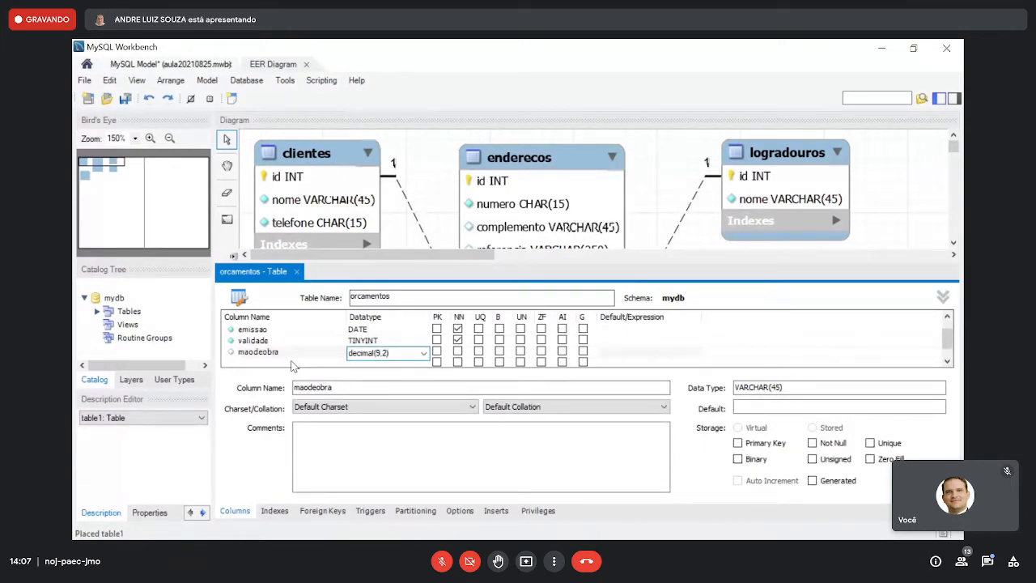
key("Return")
left_click(335, 344)
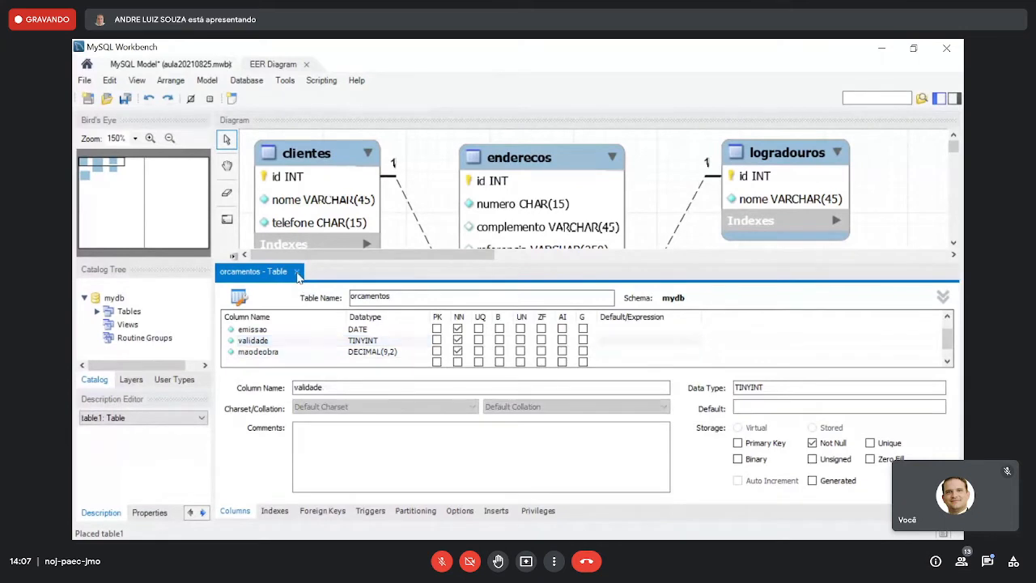
left_click(297, 273)
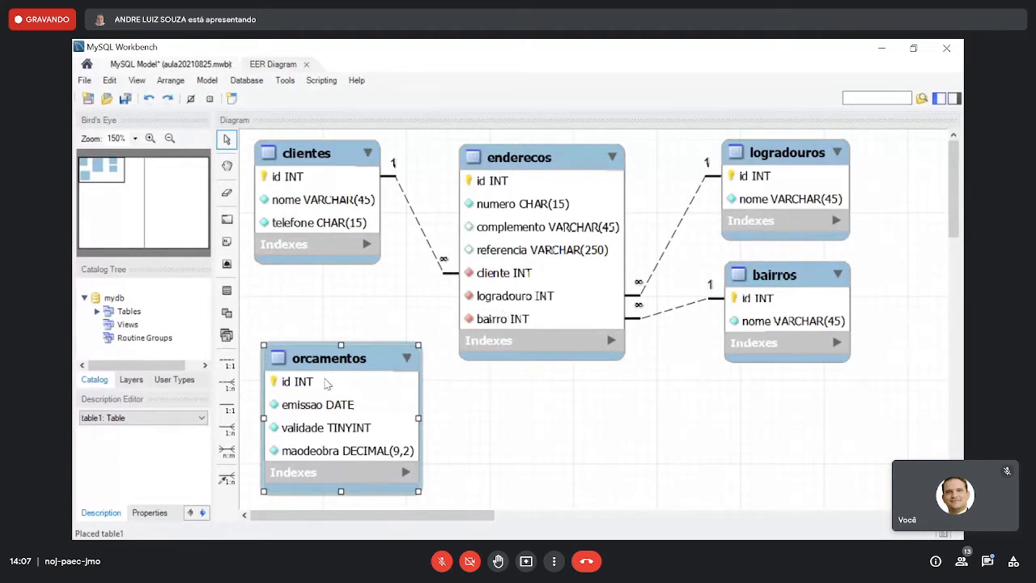
- Add a nullable descricao column of type TEXT to orcamentos, and move the table up and left, closer beneath clientes
double_click(327, 384)
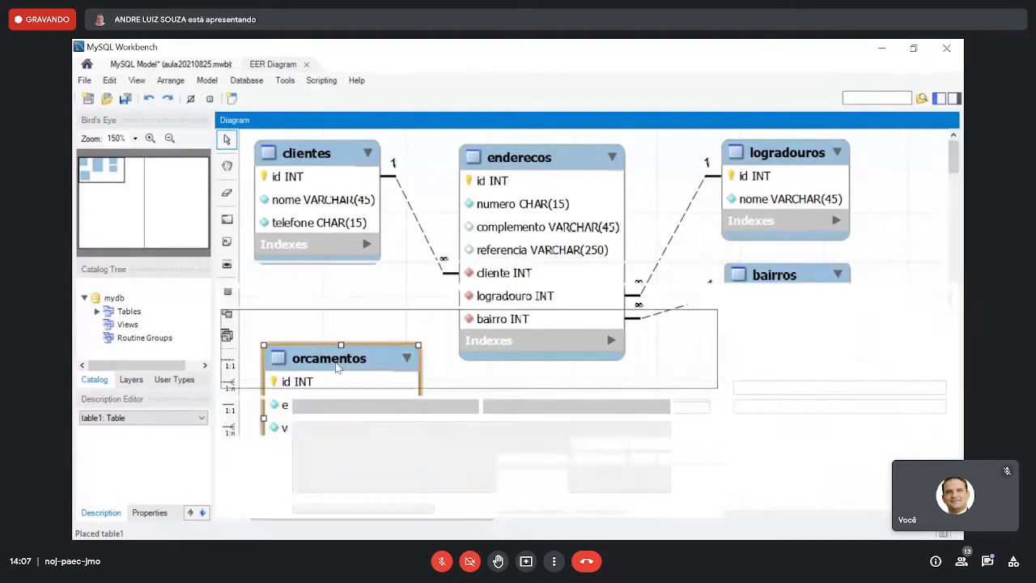
scroll(336, 366, "down", 1)
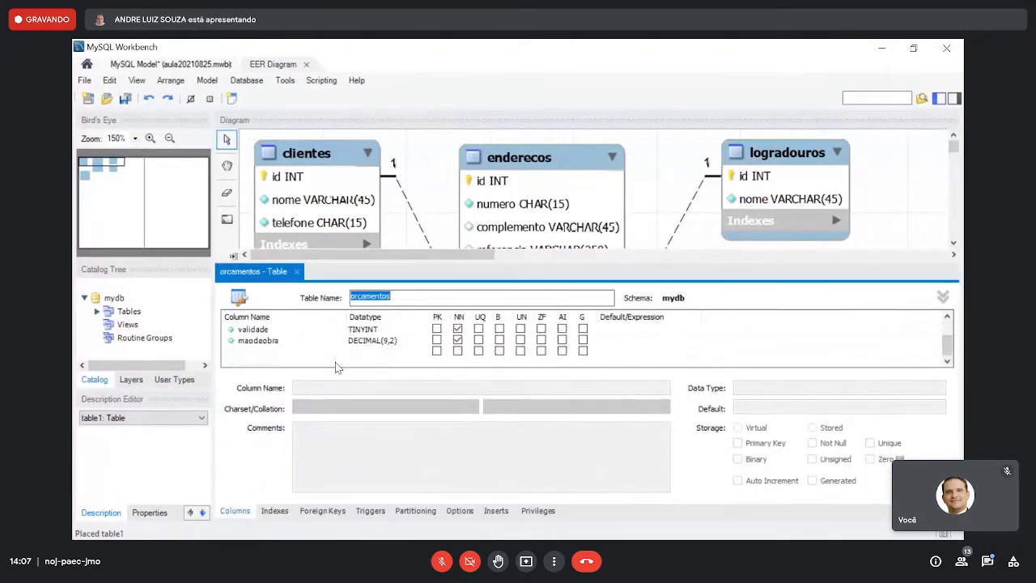
left_click(295, 353)
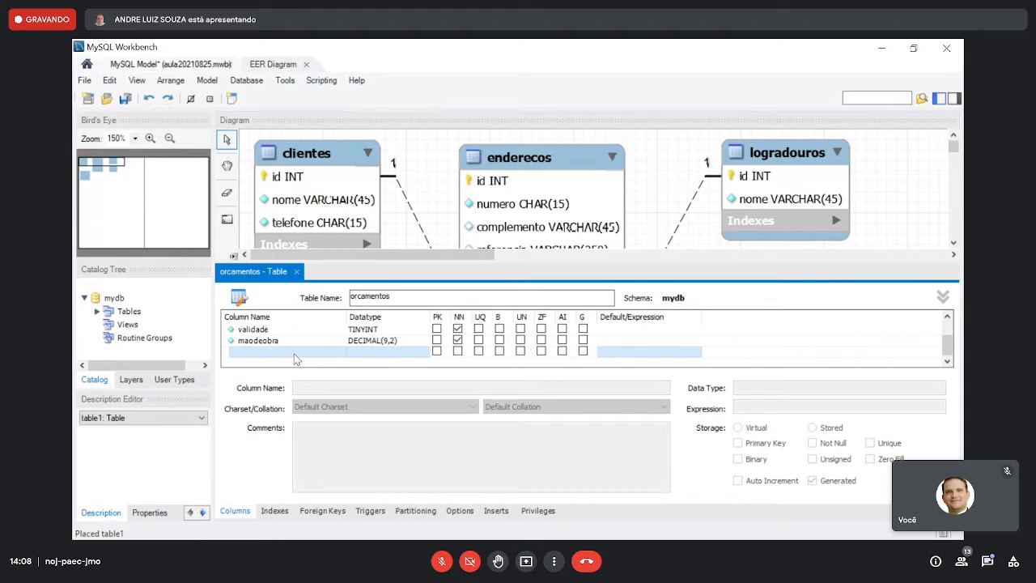
left_click(317, 340)
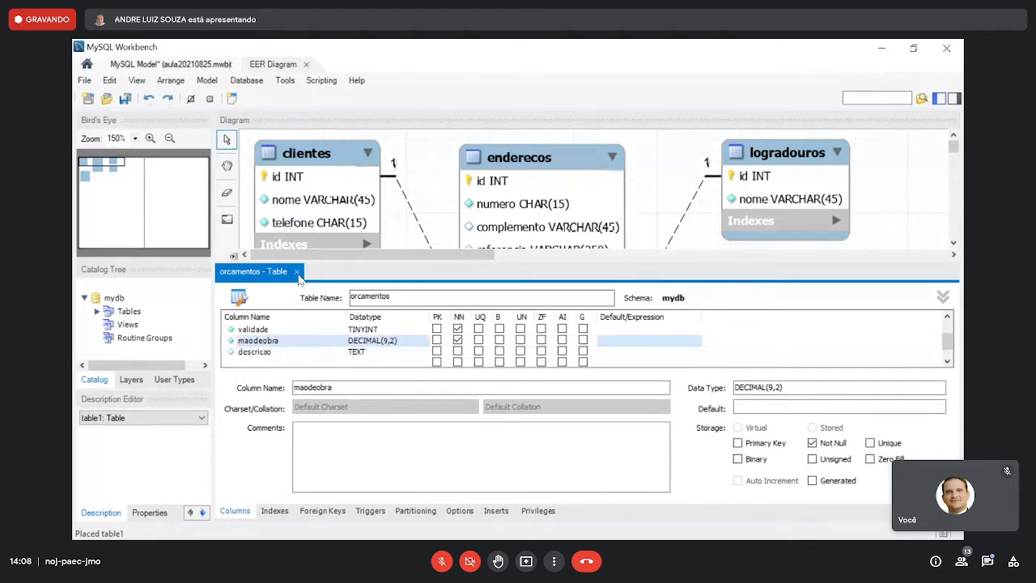
left_click(296, 271)
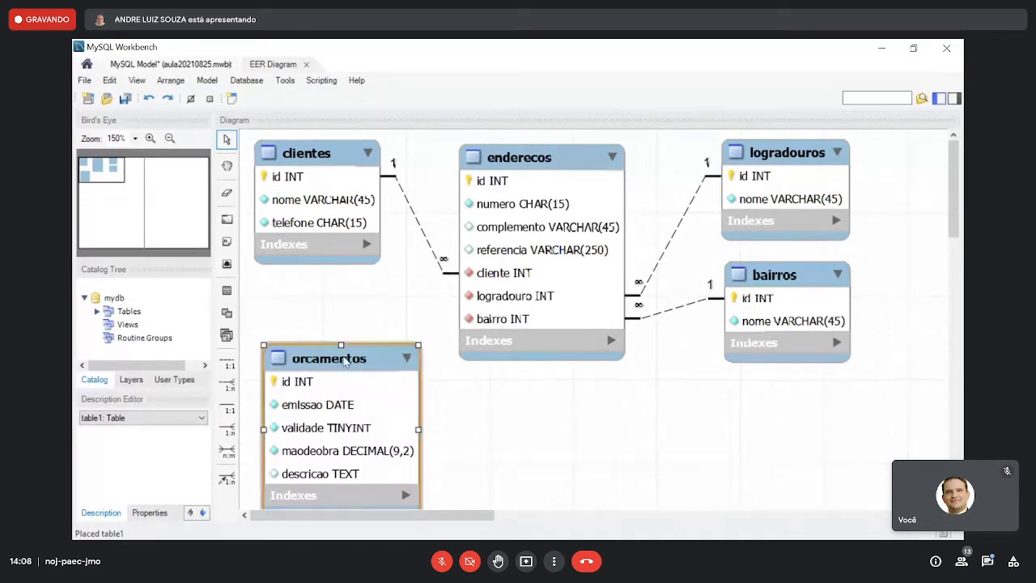
left_click_drag(340, 364, 331, 334)
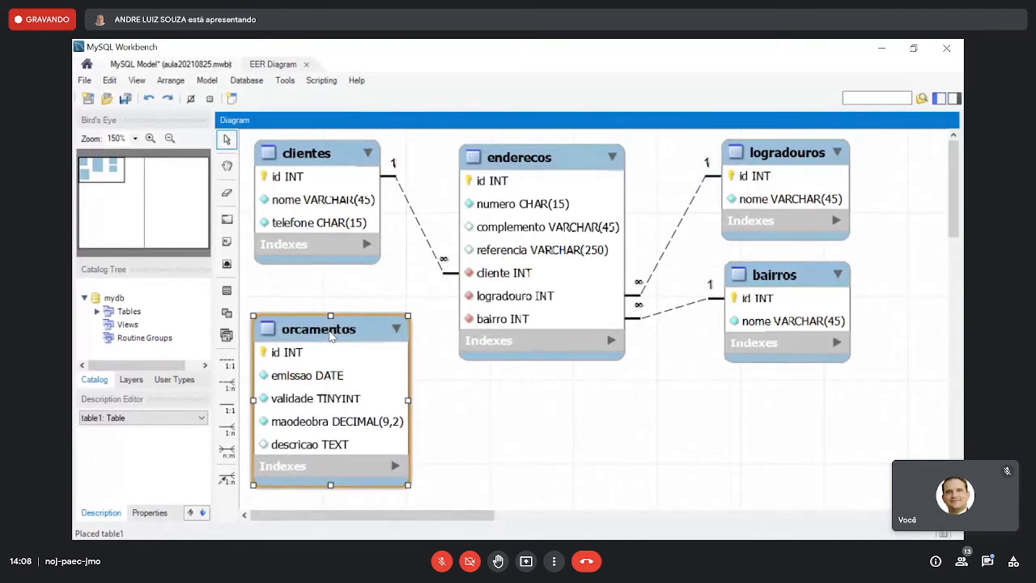
- Create a non-identifying 1:n relationship from orcamentos to enderecos, with orcamentos on the many side
left_click(226, 382)
left_click(344, 375)
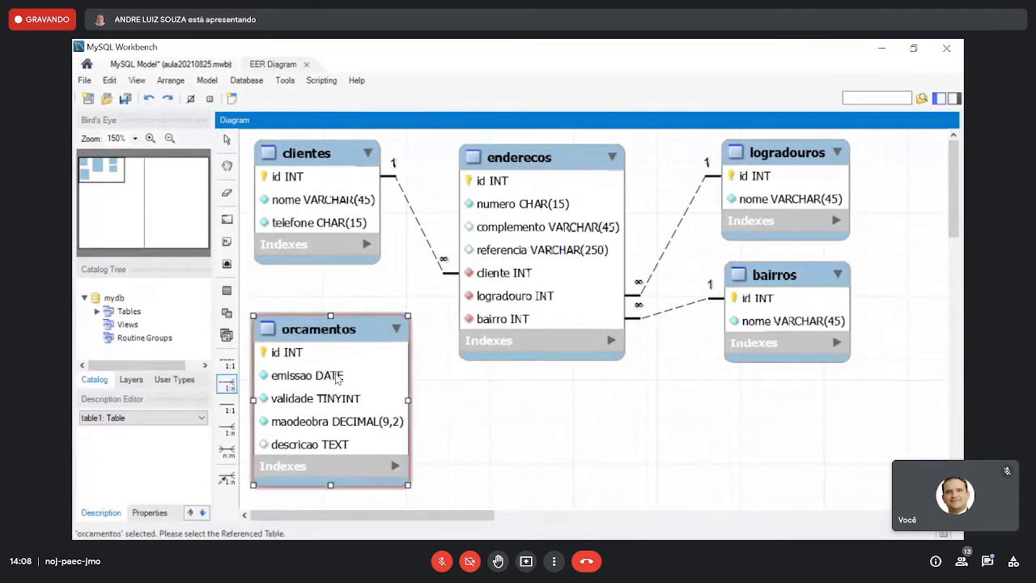
left_click(571, 254)
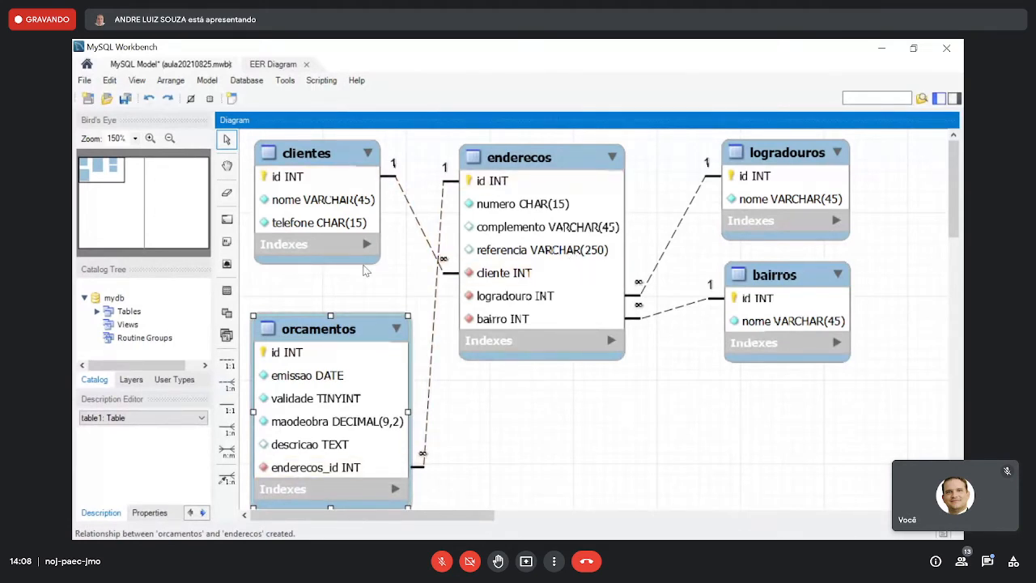
- Move orcamentos slightly up, place clientes on the opposite side of enderecos, and lower logradouros and bairros to sit beneath it
left_click_drag(357, 328, 368, 300)
left_click_drag(333, 160, 909, 147)
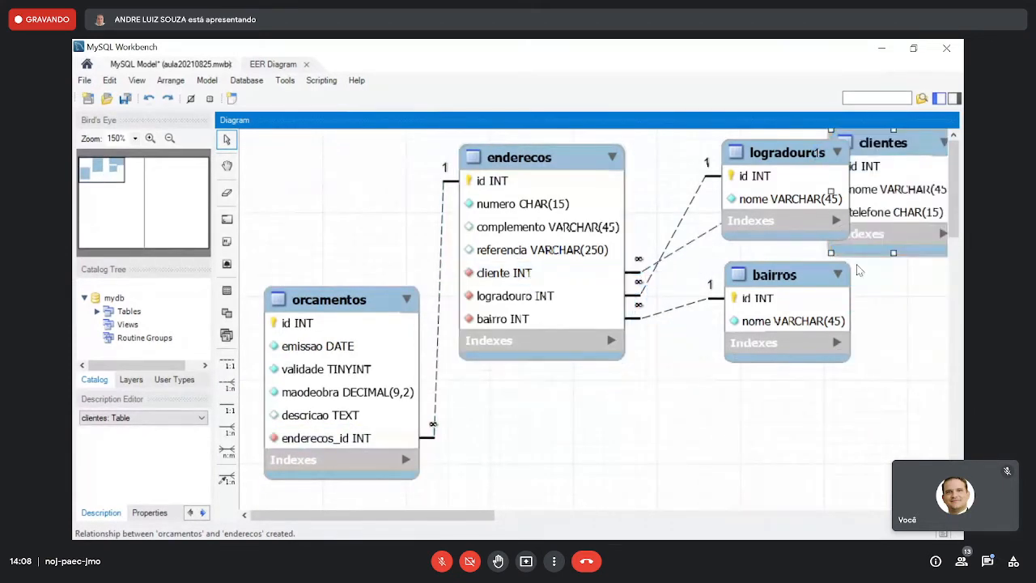
left_click(820, 279)
left_click_drag(820, 280, 820, 348)
left_click_drag(787, 206, 782, 285)
left_click_drag(787, 344, 797, 395)
left_click_drag(772, 237, 787, 283)
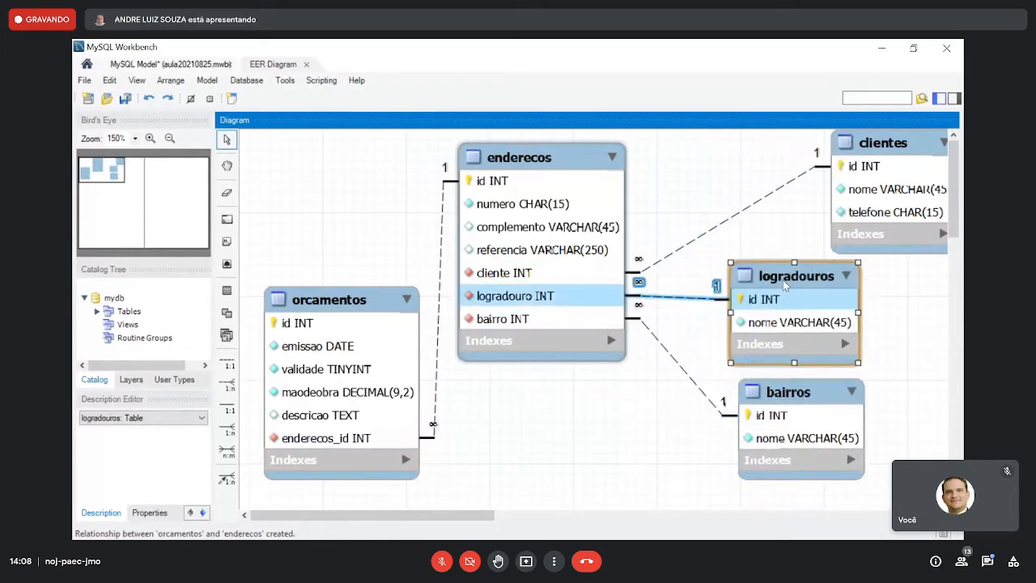
- Align clientes, logradouros and bairros in one vertical column to the right of enderecos, with clientes on top
left_click_drag(887, 153, 771, 151)
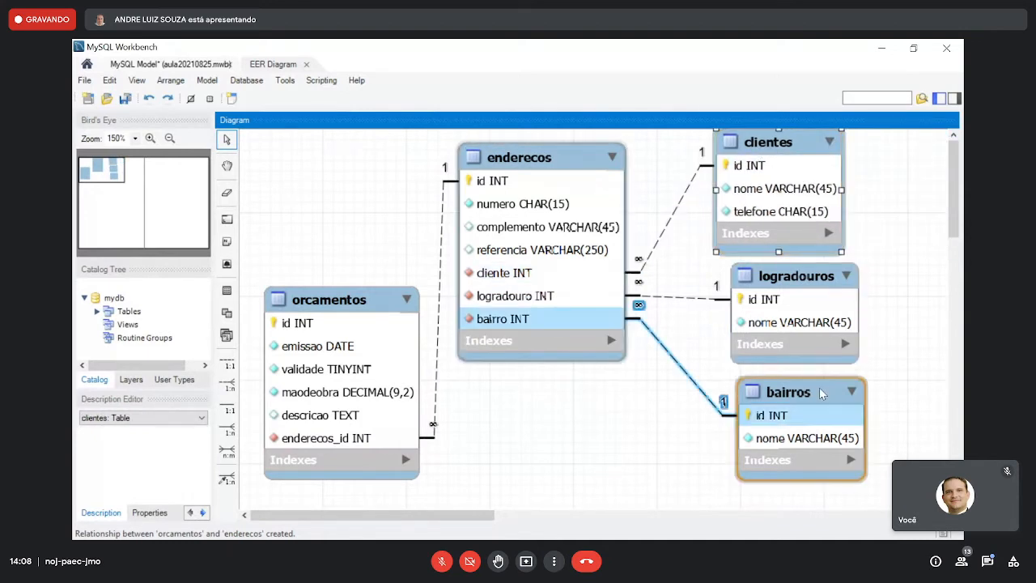
left_click_drag(824, 390, 812, 400)
left_click_drag(796, 280, 787, 292)
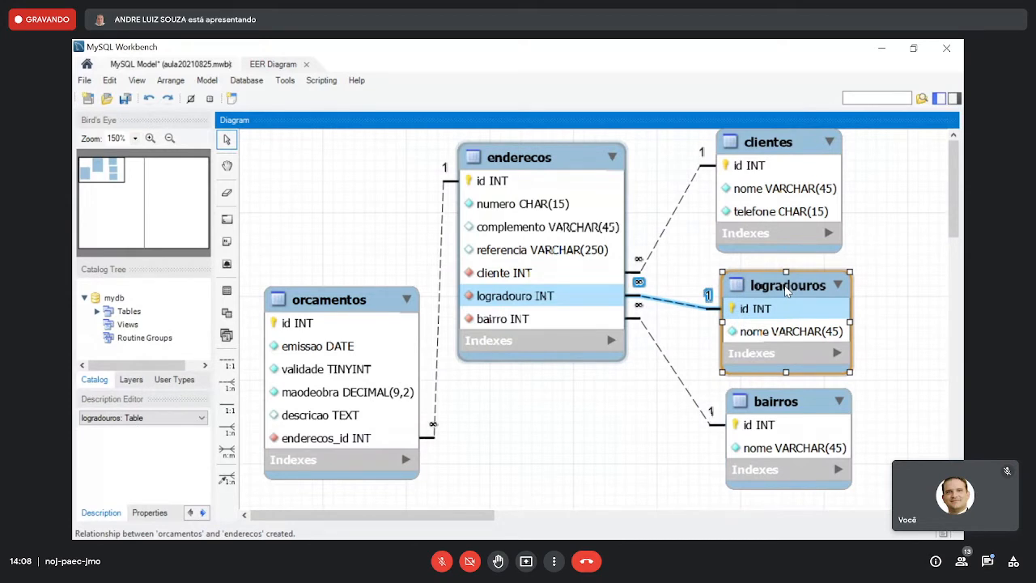
left_click_drag(768, 147, 776, 161)
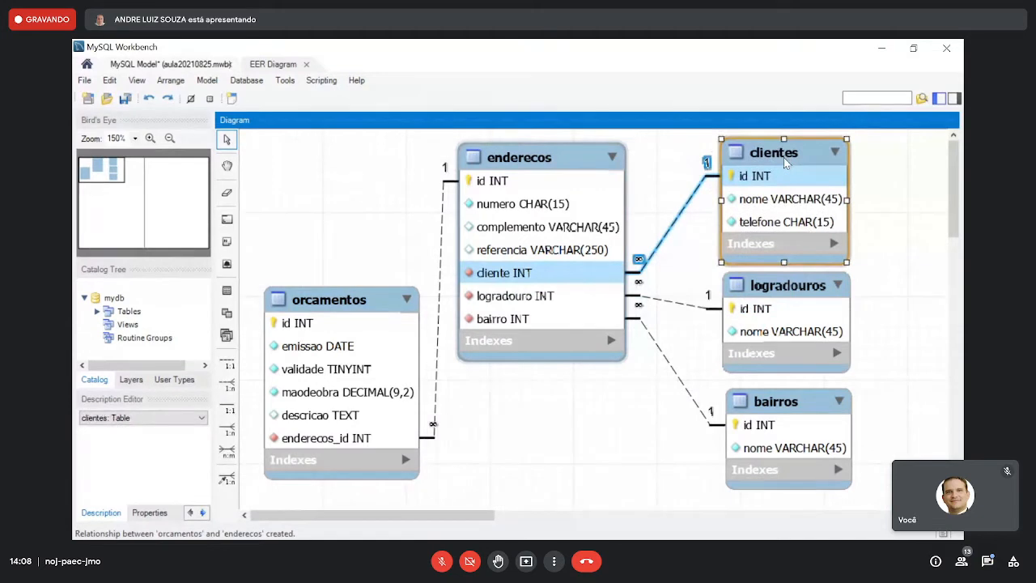
- Shift enderecos slightly down and right, raise orcamentos to sit beside it, and save the model
left_click_drag(570, 153, 590, 164)
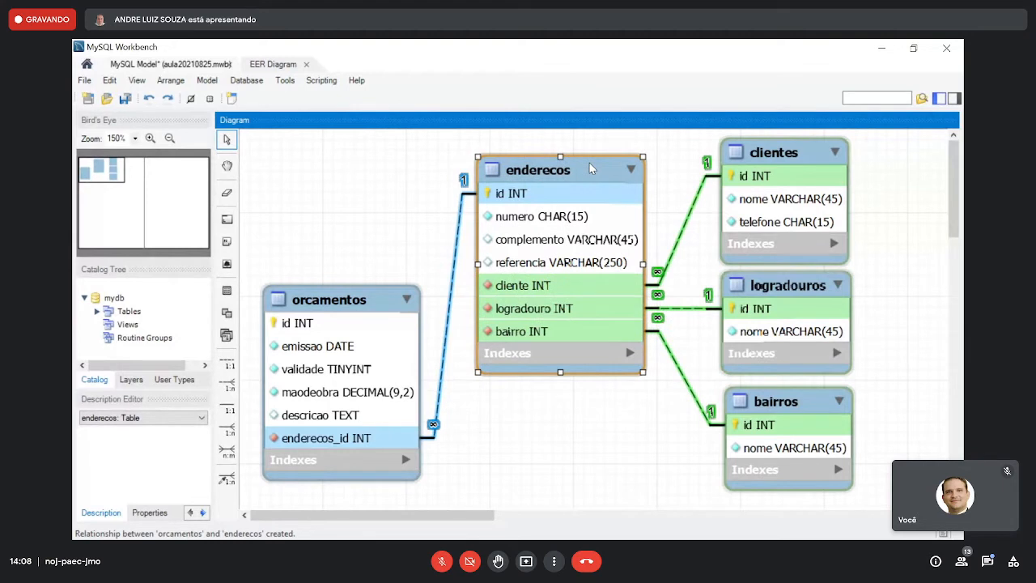
left_click_drag(347, 302, 343, 187)
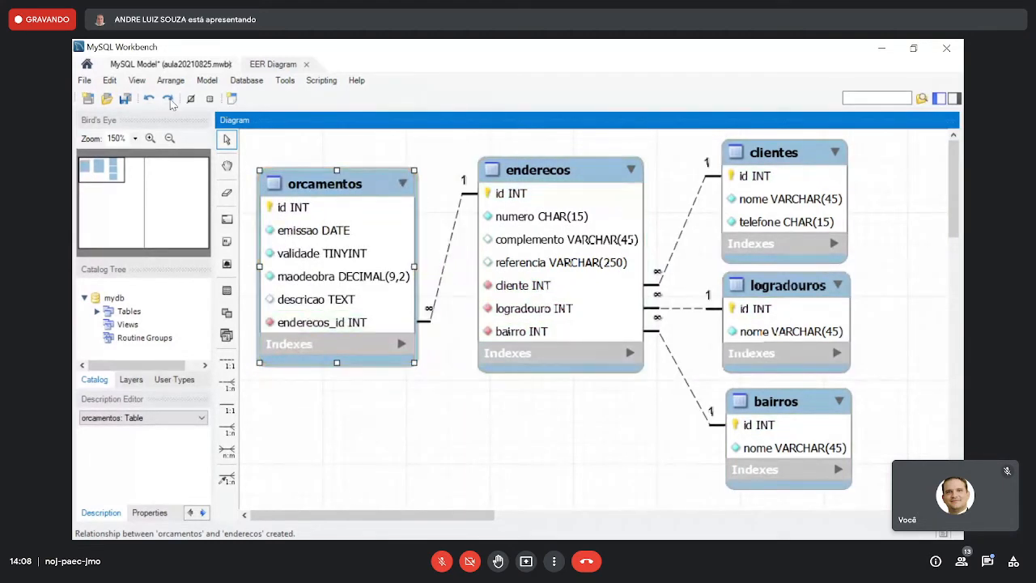
left_click(125, 98)
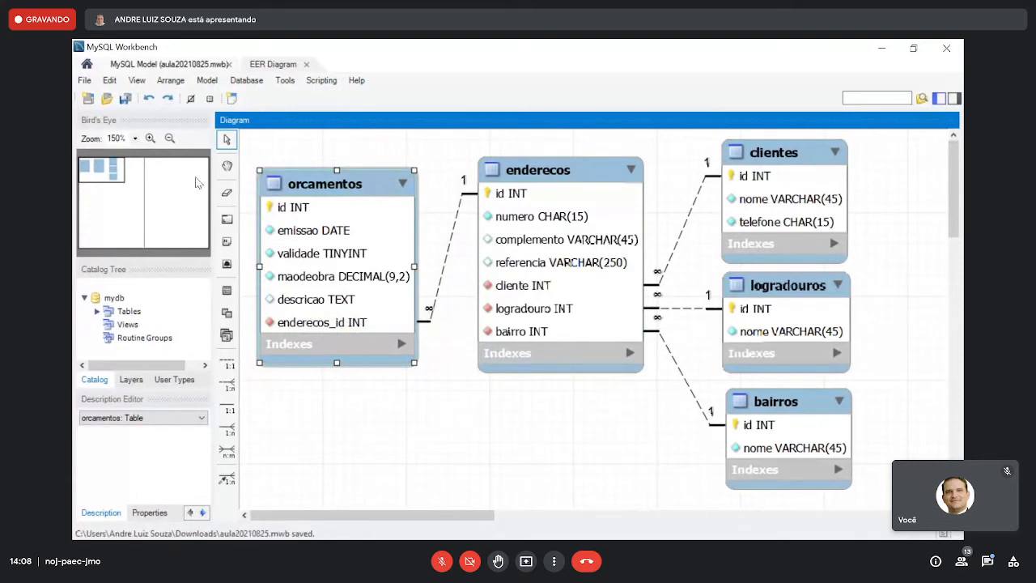
- Rename the foreign key column enderecos_id in orcamentos to endereco
left_click(341, 166)
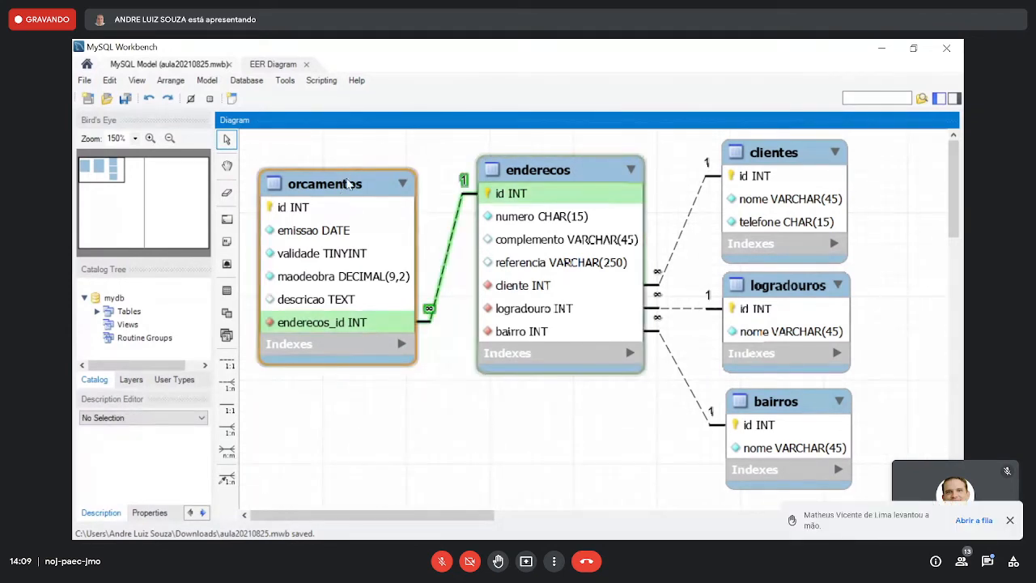
left_click(348, 185)
double_click(348, 185)
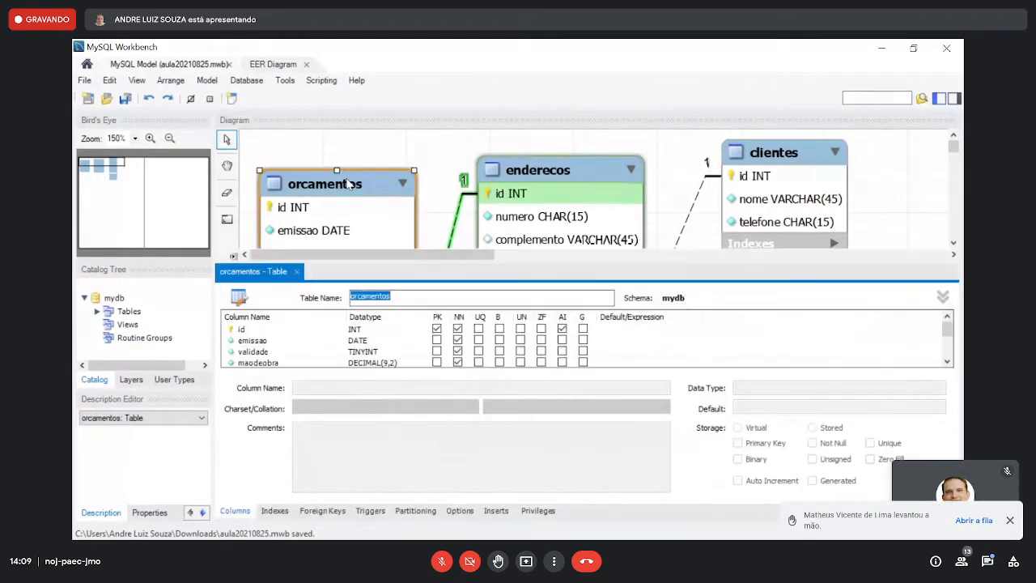
scroll(347, 346, "down", 1)
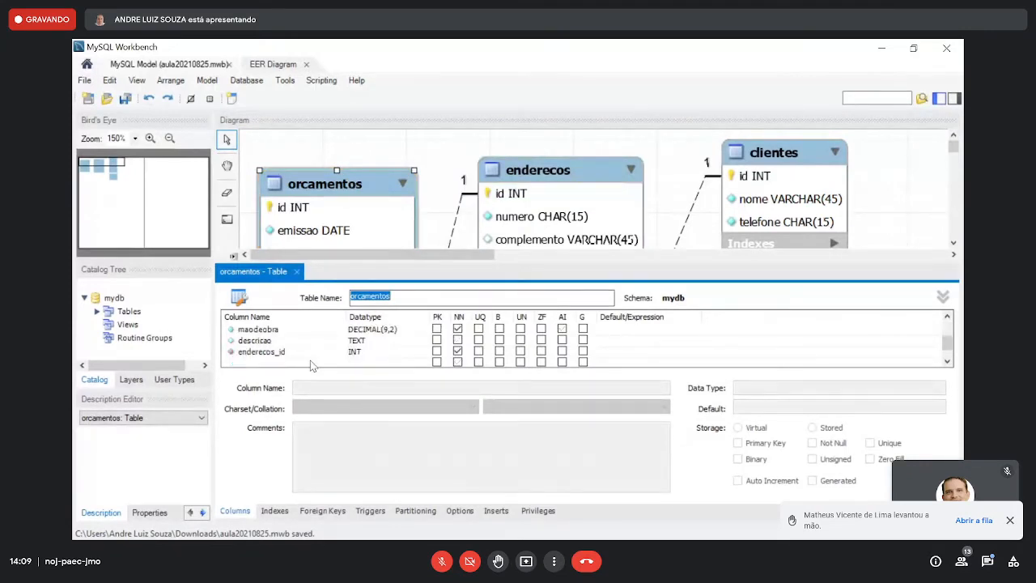
left_click(306, 352)
left_click(306, 352)
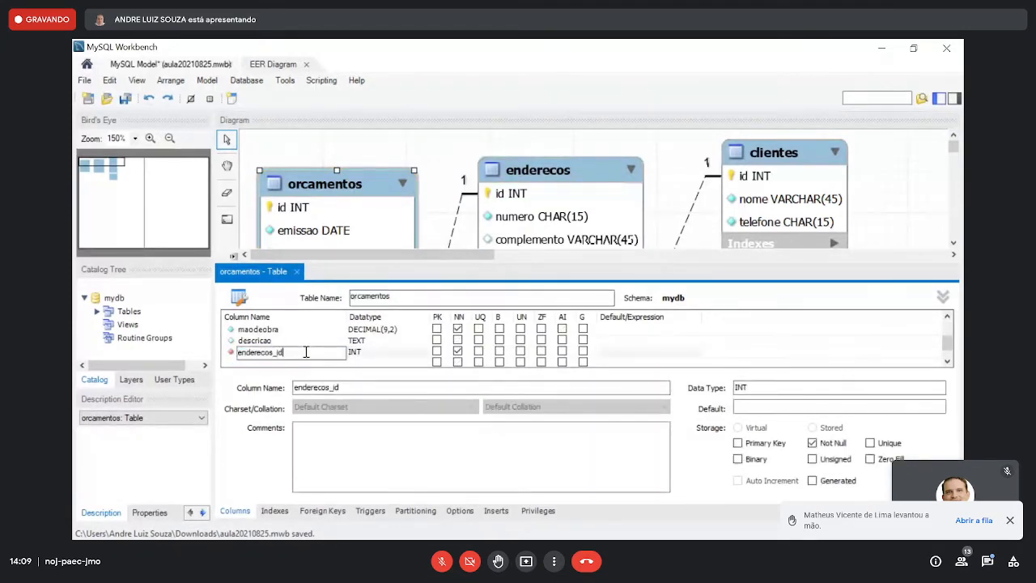
key("BackSpace")
key("BackSpace")
key("BackSpace")
key("BackSpace")
left_click(275, 341)
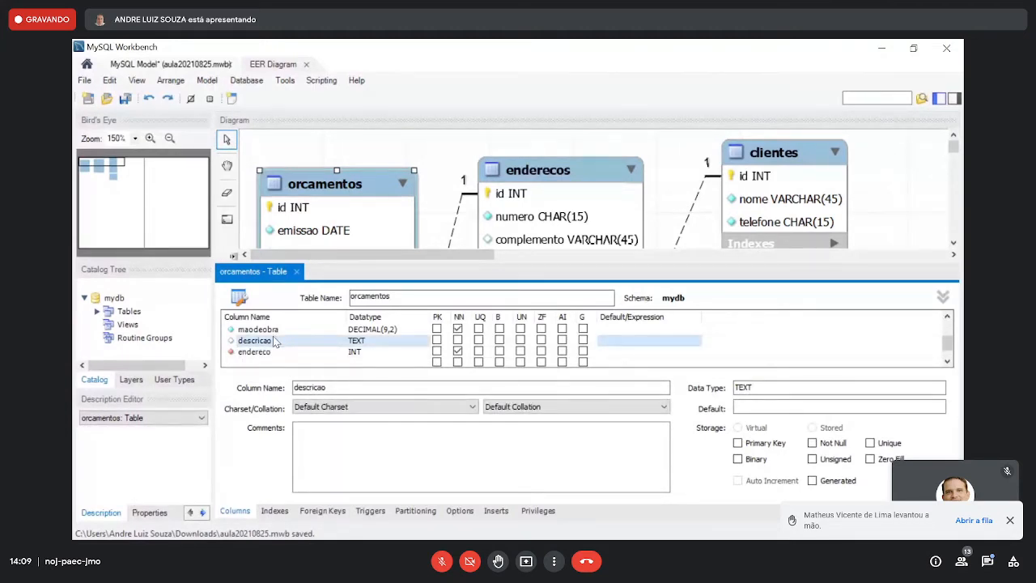
- Add a column named temposervico below endereco in the orcamentos table
scroll(275, 343, "down", 1)
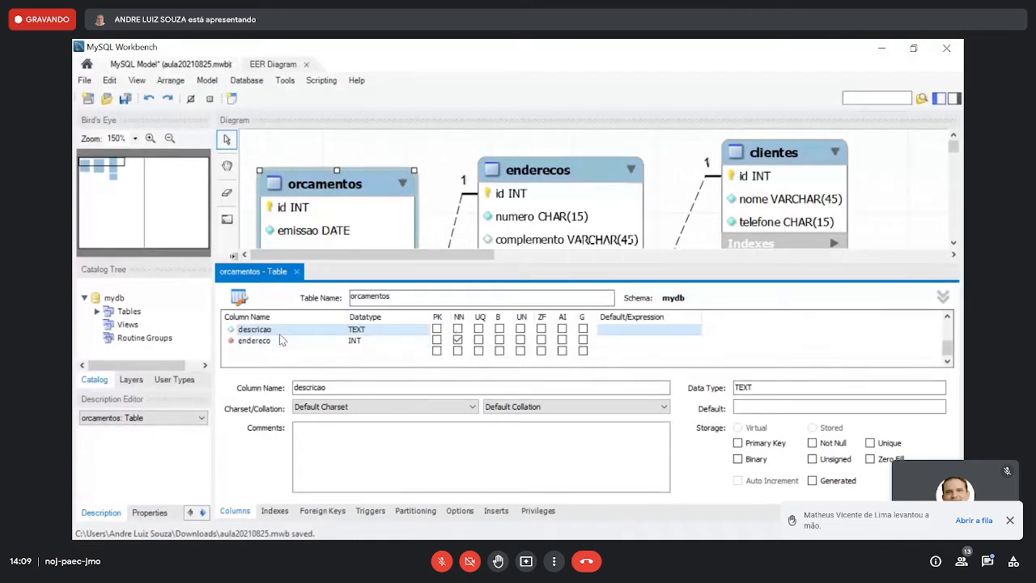
left_click(288, 354)
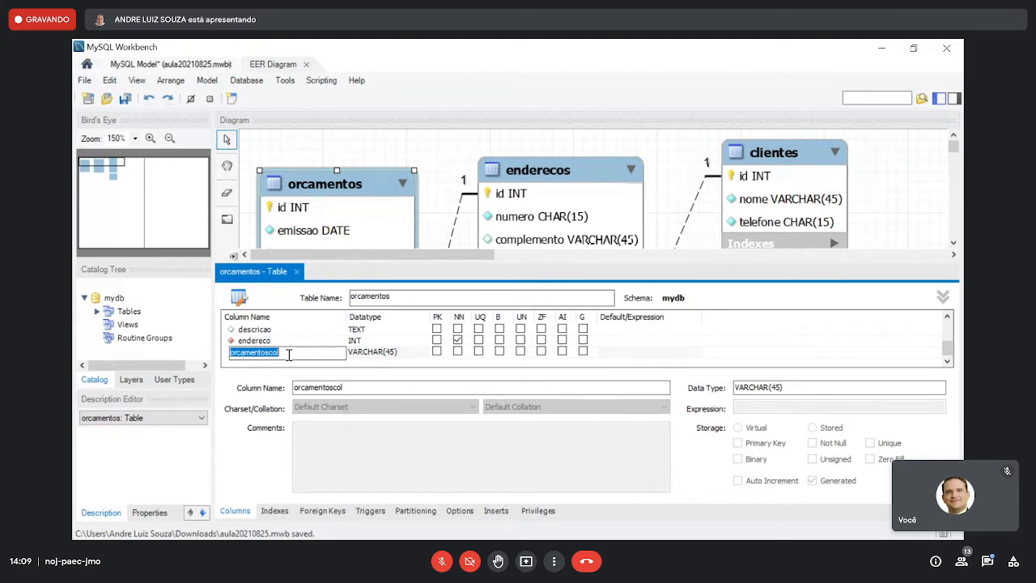
type("te")
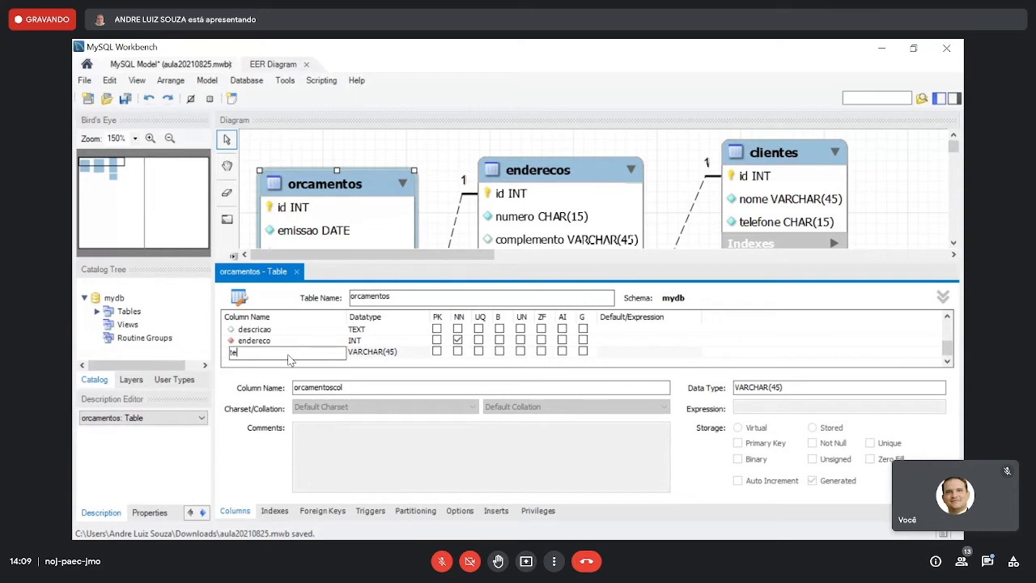
type("mposervi")
type("co")
key("Tab")
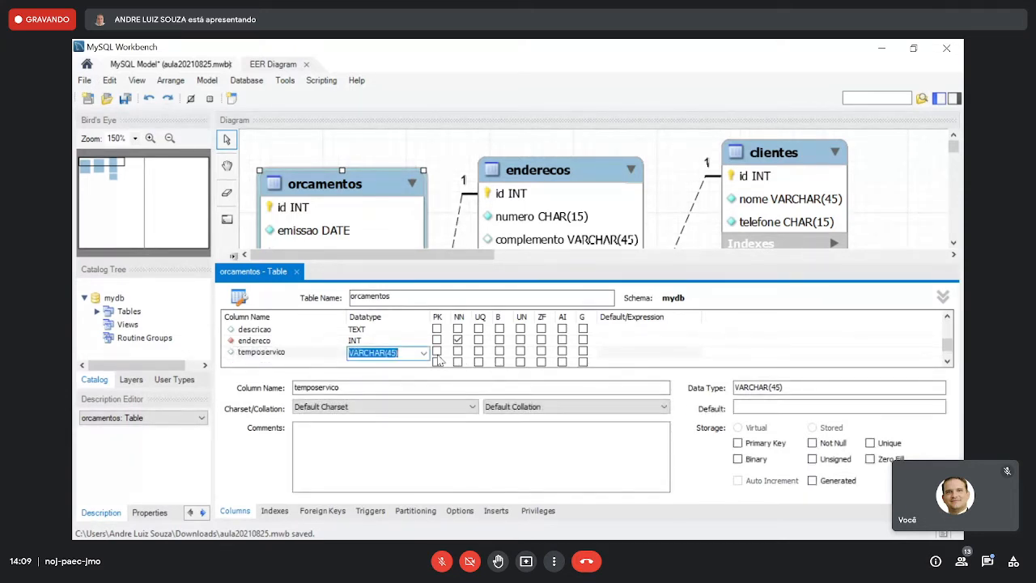
- Set the data type of temposervico to TINYINT, leave it nullable, and close the table editor
left_click(423, 354)
scroll(423, 353, "down", 1)
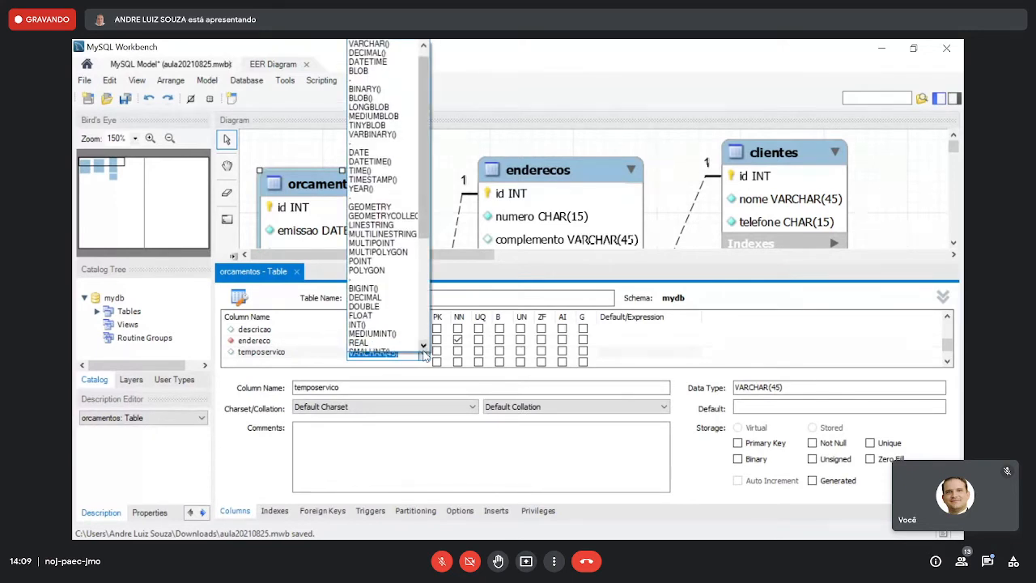
left_click(424, 255)
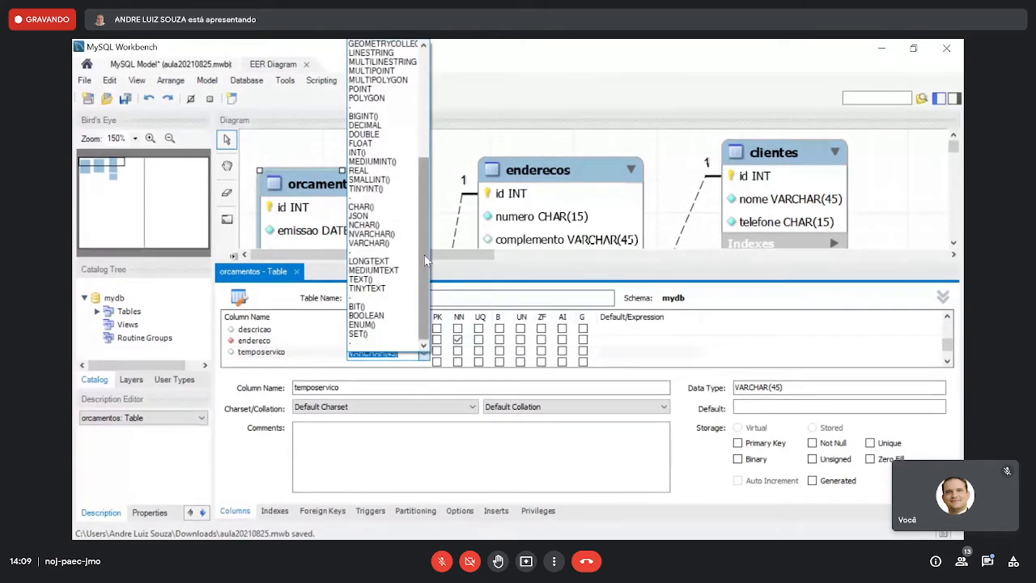
left_click(374, 289)
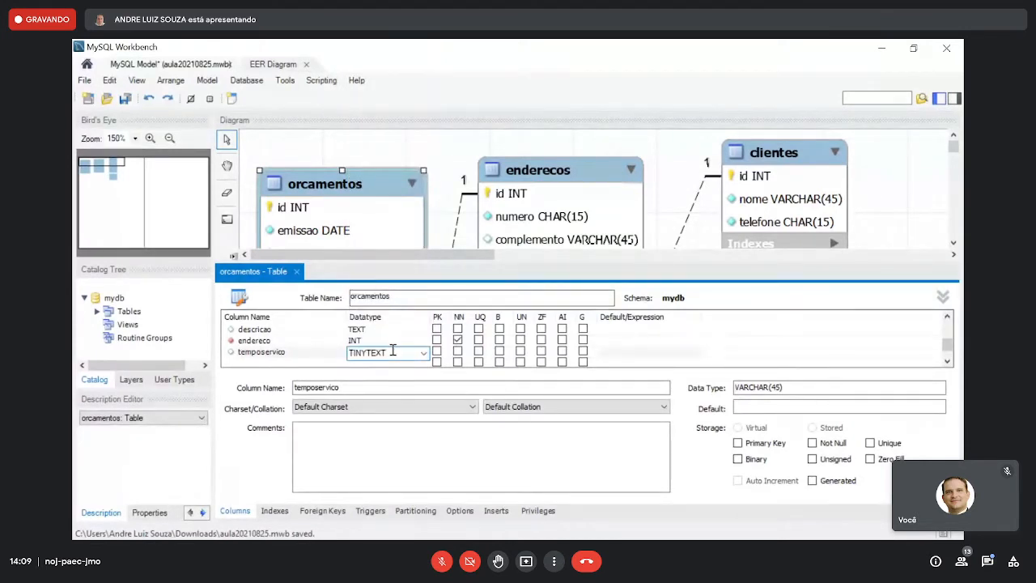
key("BackSpace")
key("BackSpace")
key("BackSpace")
key("BackSpace")
type("int")
left_click(378, 340)
left_click(297, 272)
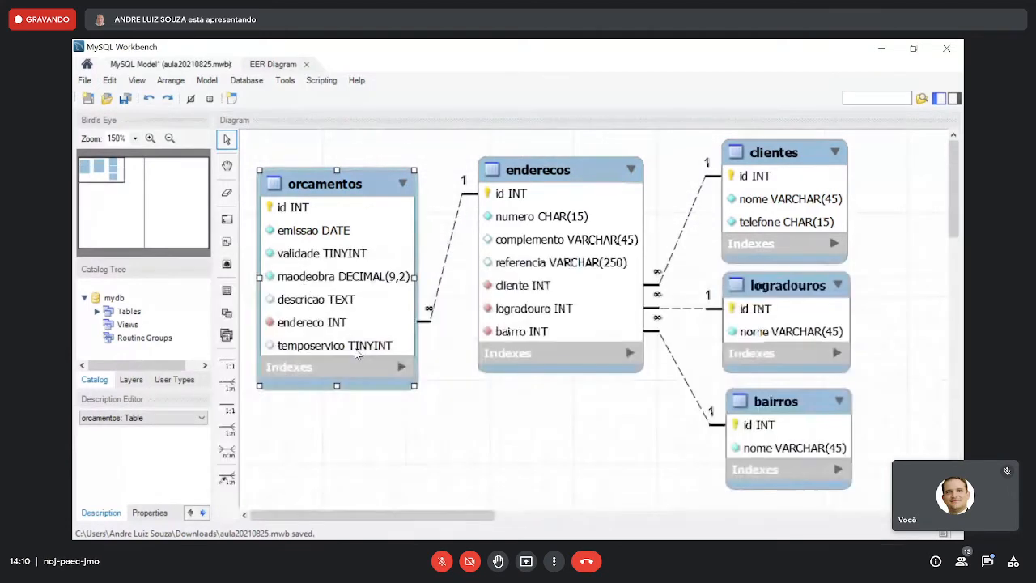
- Save the model, and nudge the orcamentos and enderecos tables slightly up and right in the diagram
left_click(440, 418)
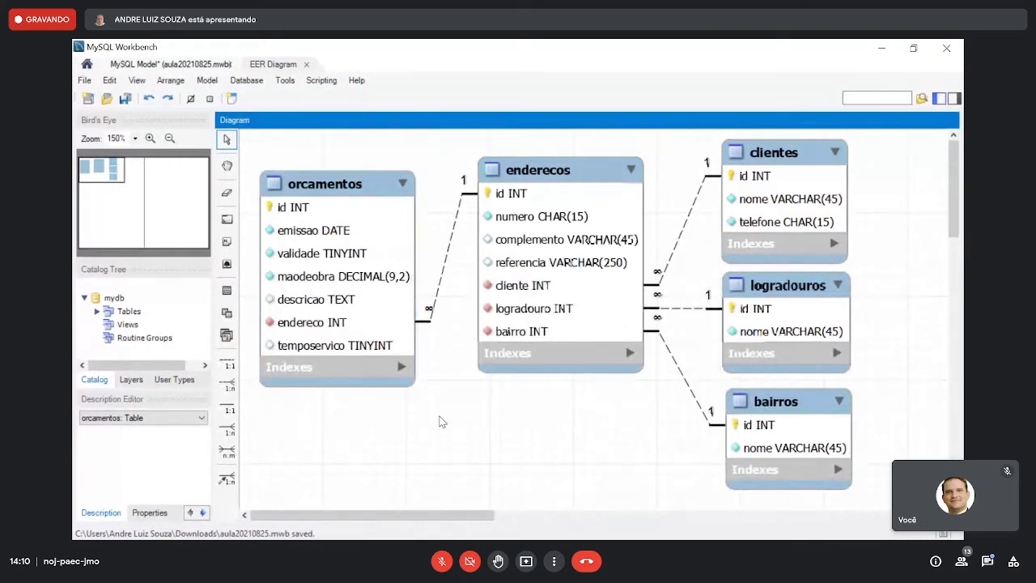
left_click(126, 98)
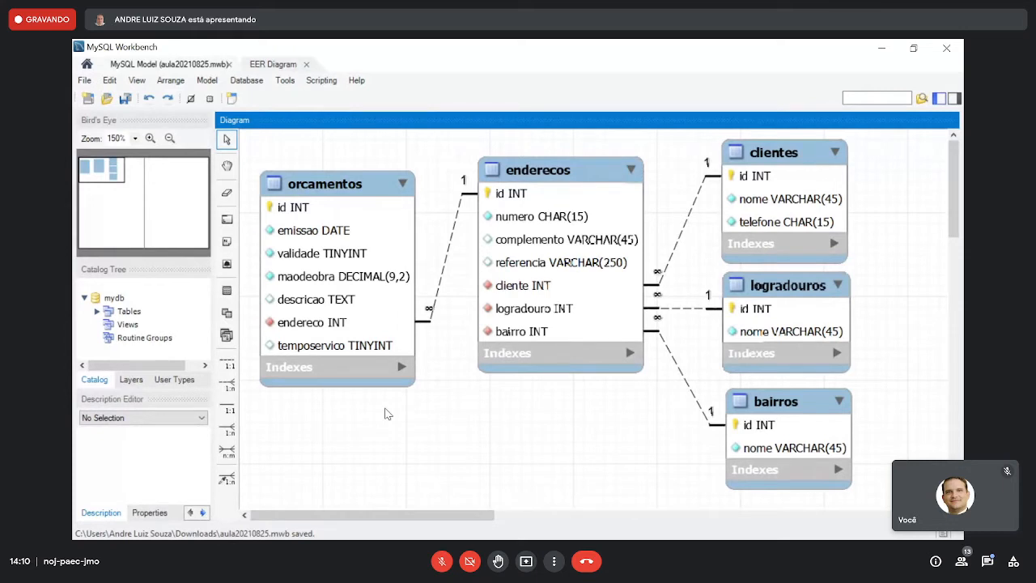
left_click_drag(334, 193, 340, 174)
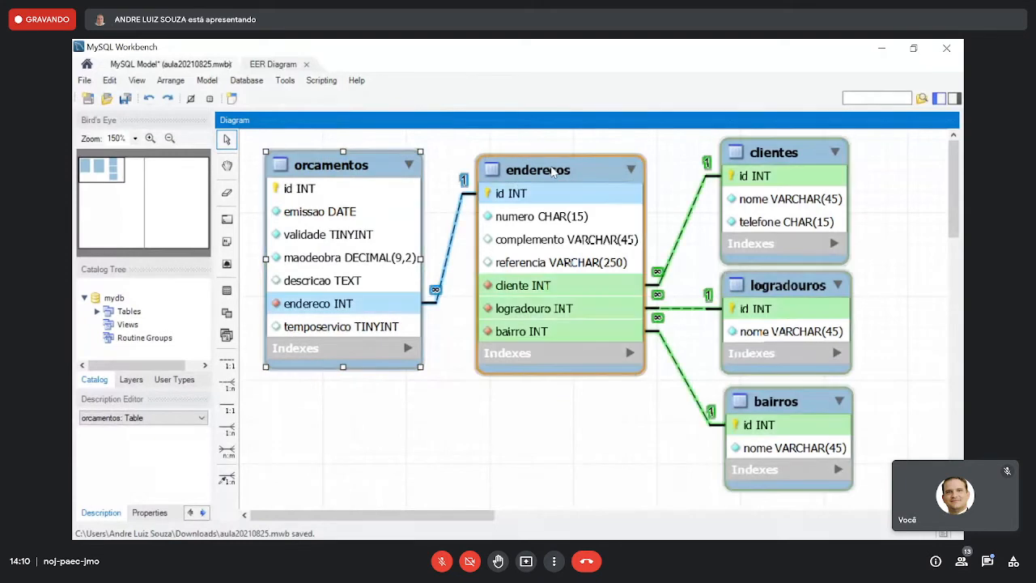
left_click_drag(553, 169, 554, 166)
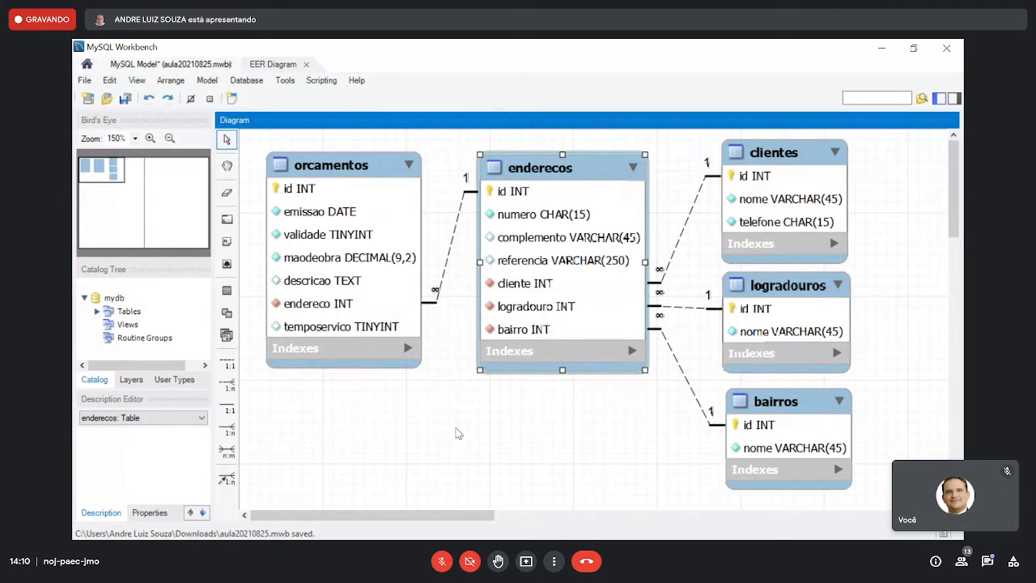
- Examine the orcamentos table's charset, collation, engine and comment settings, and close the table editor
left_click(358, 209)
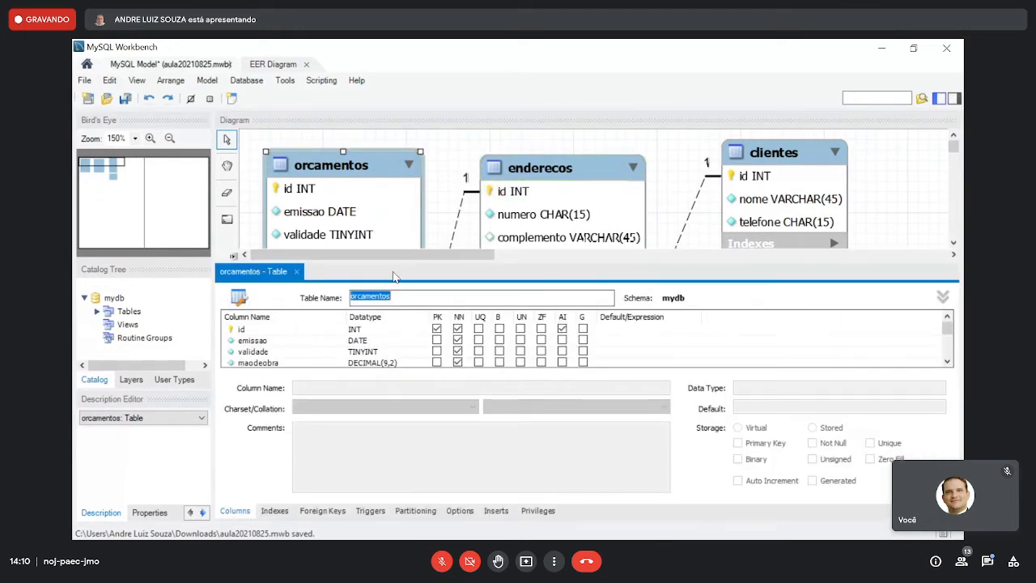
left_click(944, 299)
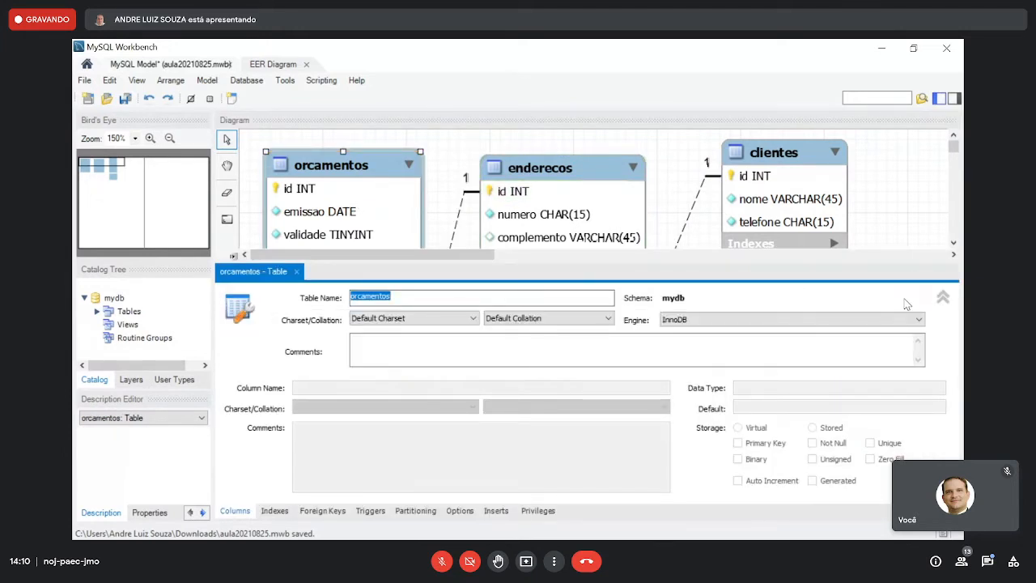
left_click(943, 299)
left_click(298, 272)
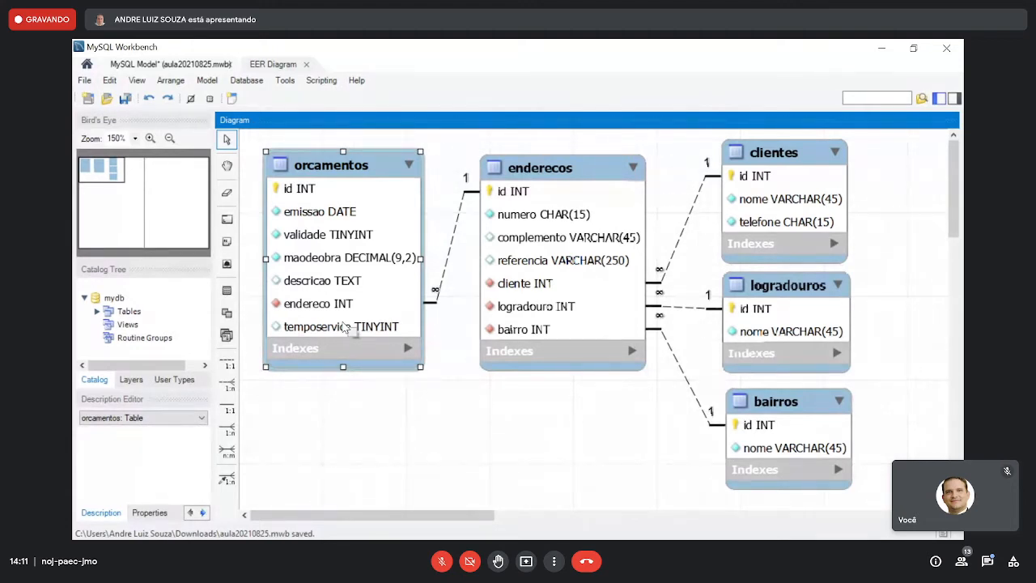
- Add a nullable aprovacao column of type DATE to orcamentos and close the table editor
left_click(326, 171)
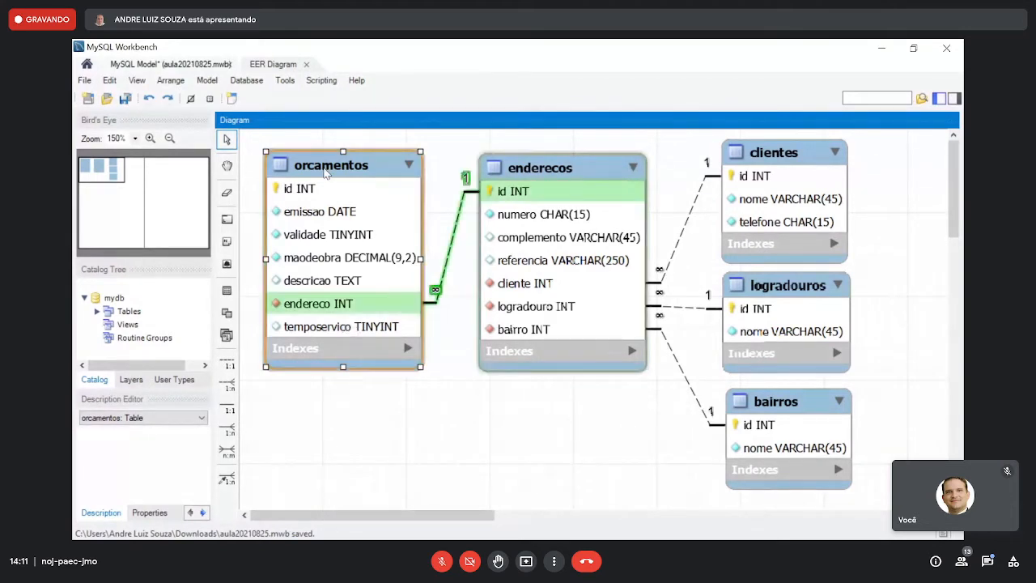
double_click(327, 172)
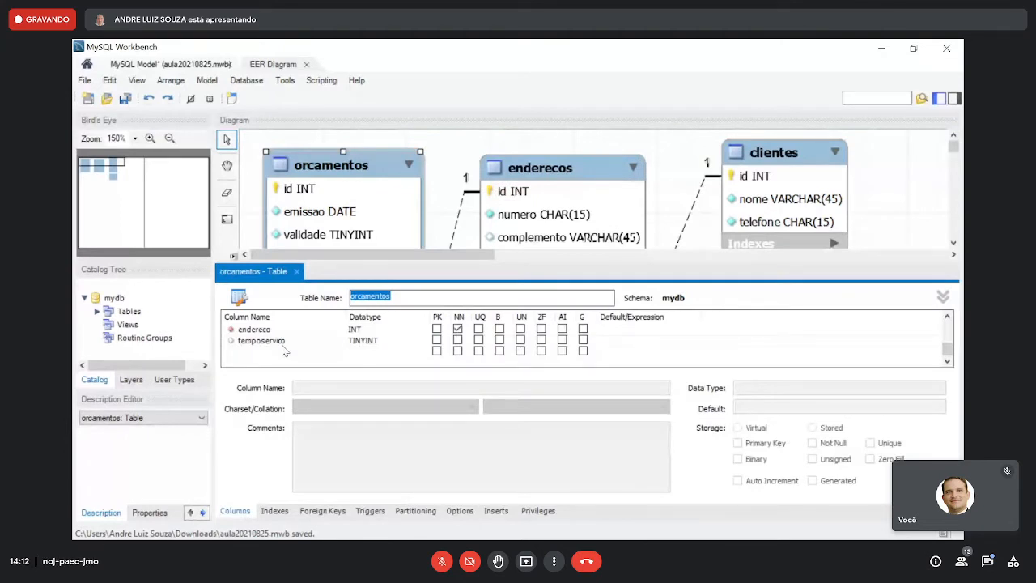
left_click(283, 350)
type("aprov")
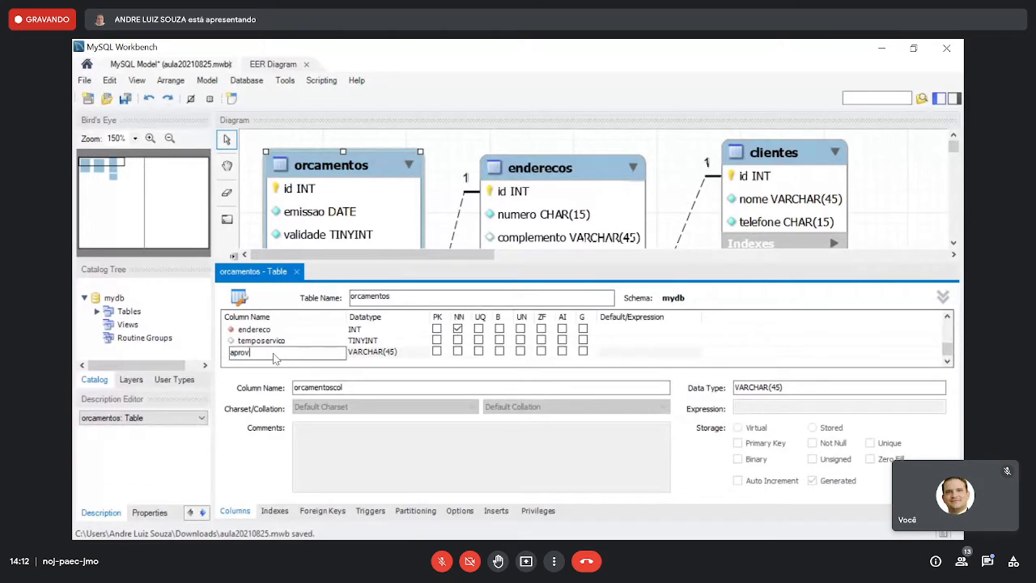
type("acao")
key("Tab")
type("date")
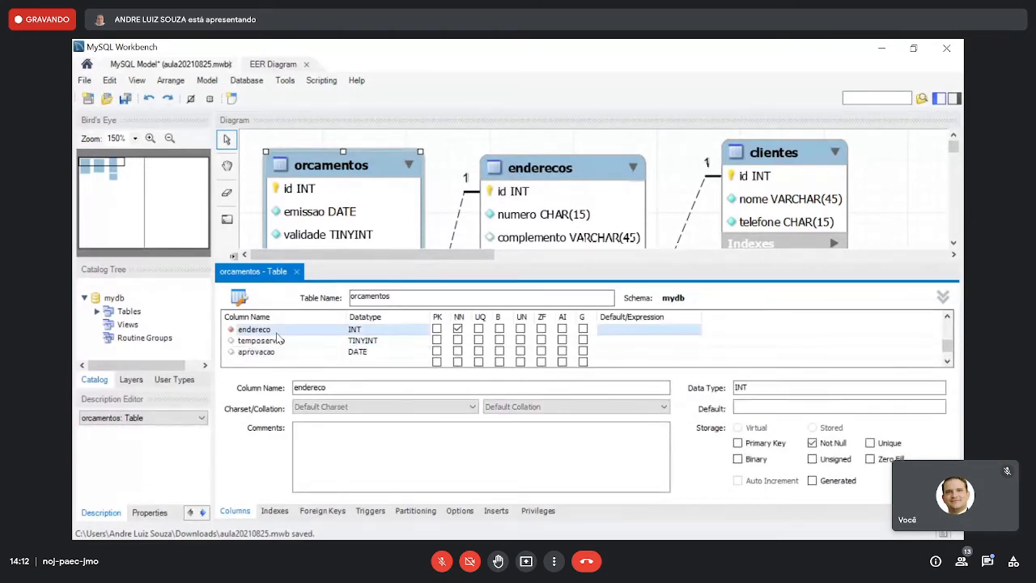
left_click(276, 332)
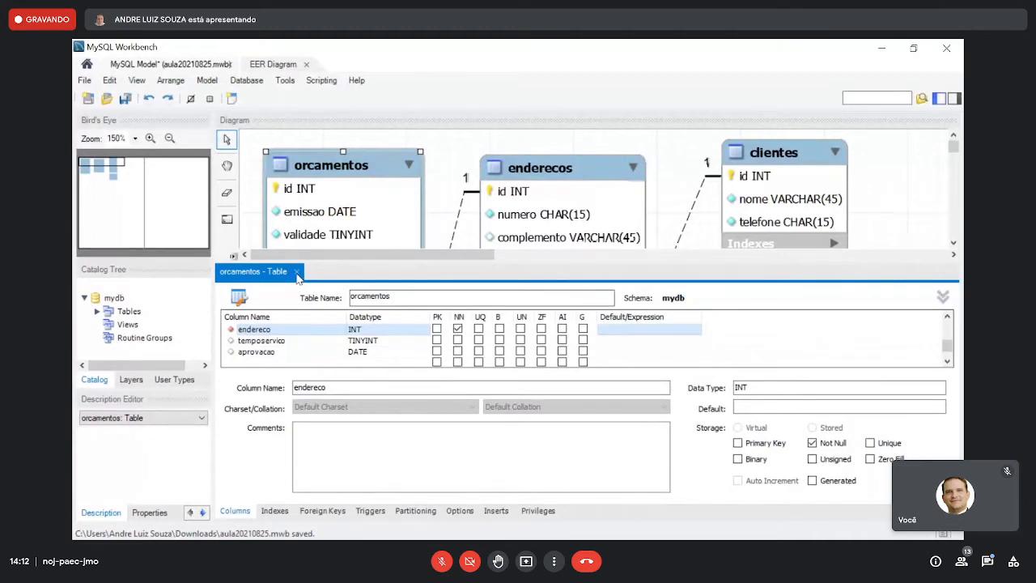
left_click(296, 271)
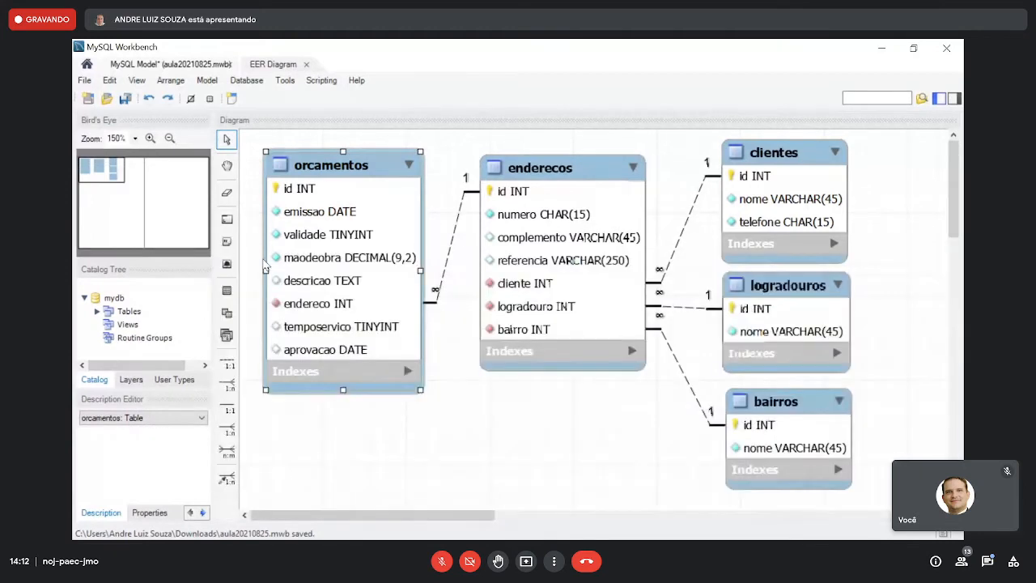
- Save the model, and add a nullable inicioservico column of type DATE to the orcamentos table
left_click(126, 99)
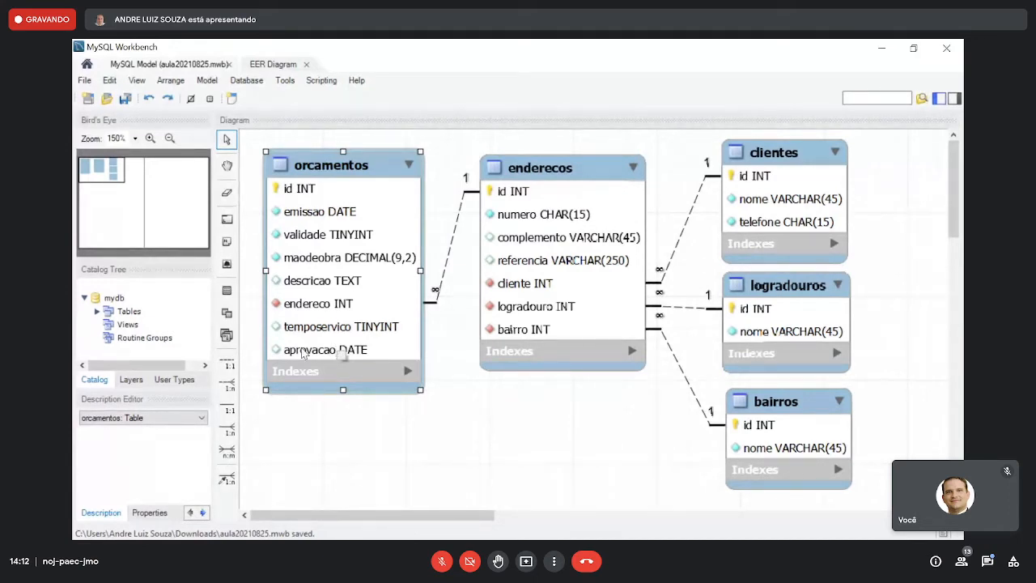
left_click(322, 188)
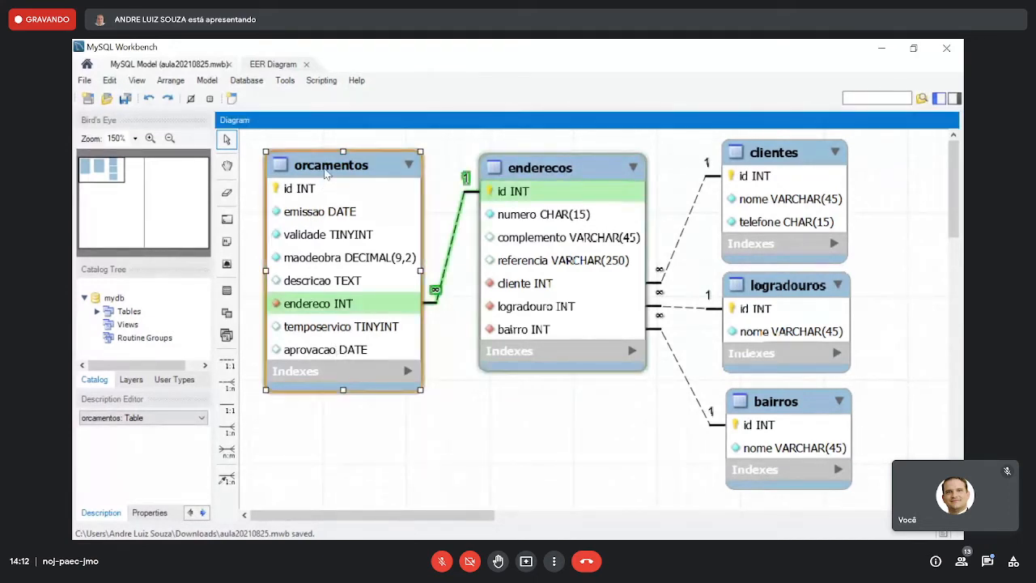
double_click(326, 172)
scroll(287, 340, "down", 3)
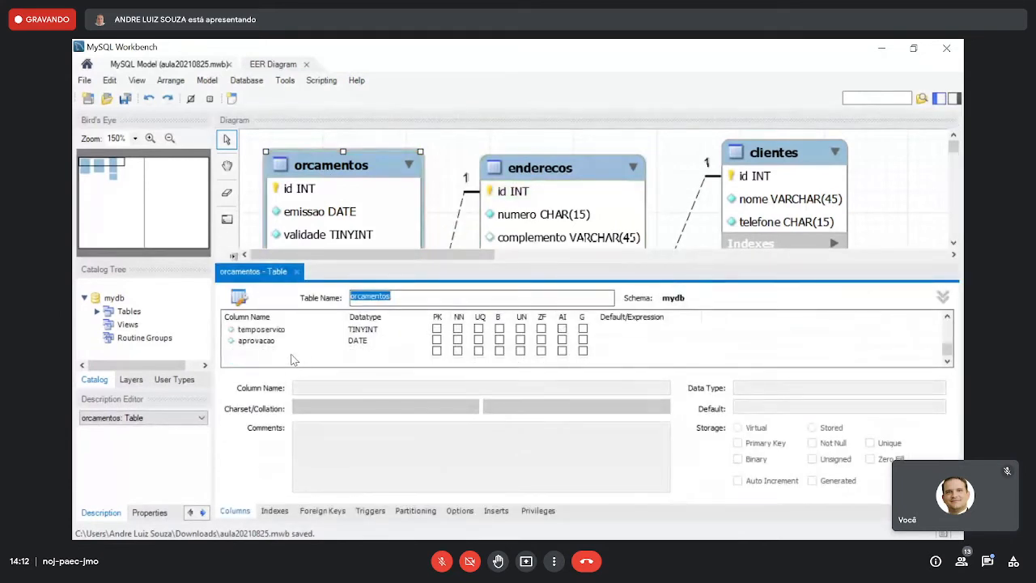
left_click(287, 353)
type("inici")
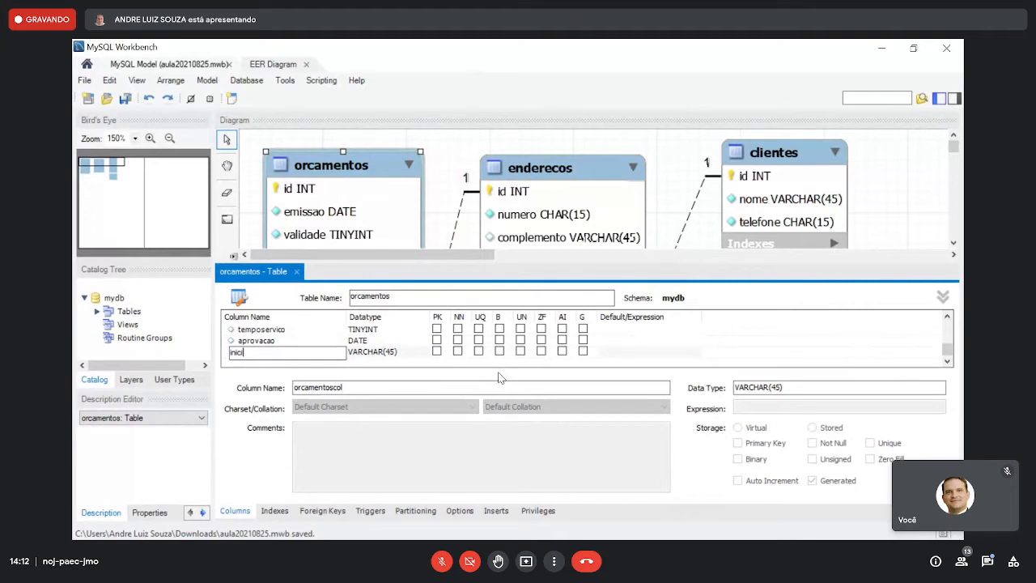
type("oservico")
key("Tab")
type("date")
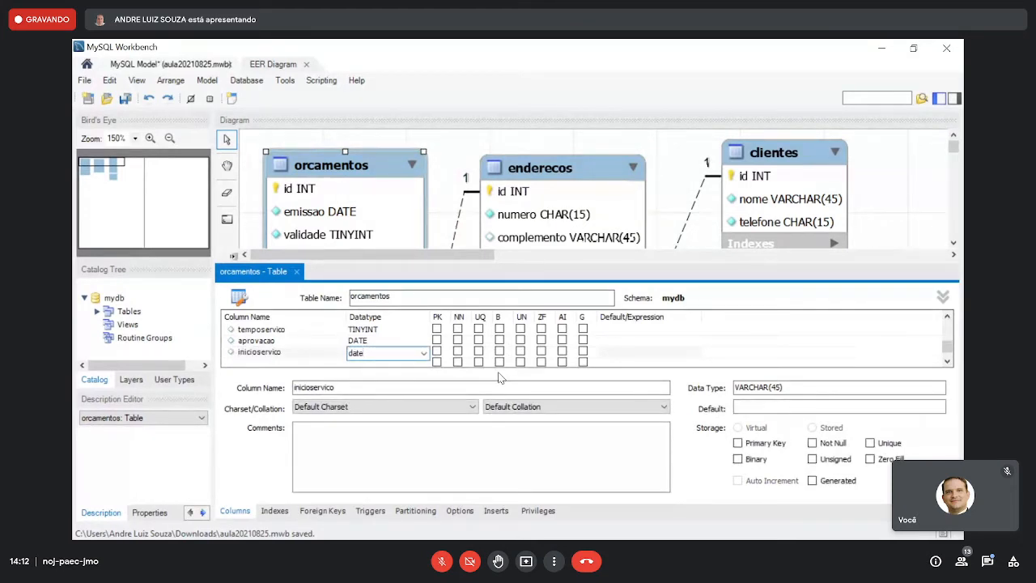
left_click(296, 272)
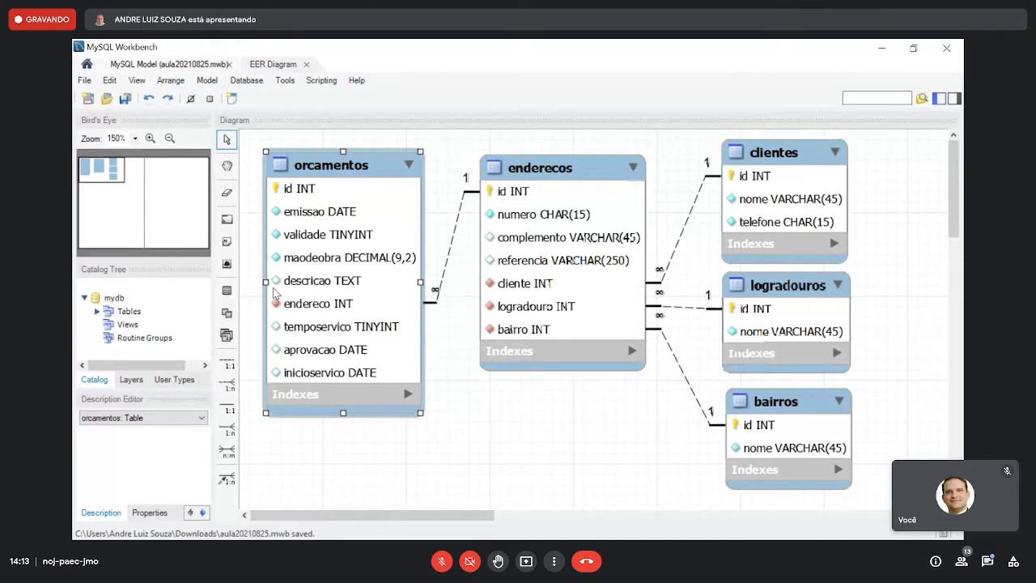
- Make the descricao column of orcamentos not null, close the table editor and save the model
left_click(340, 174)
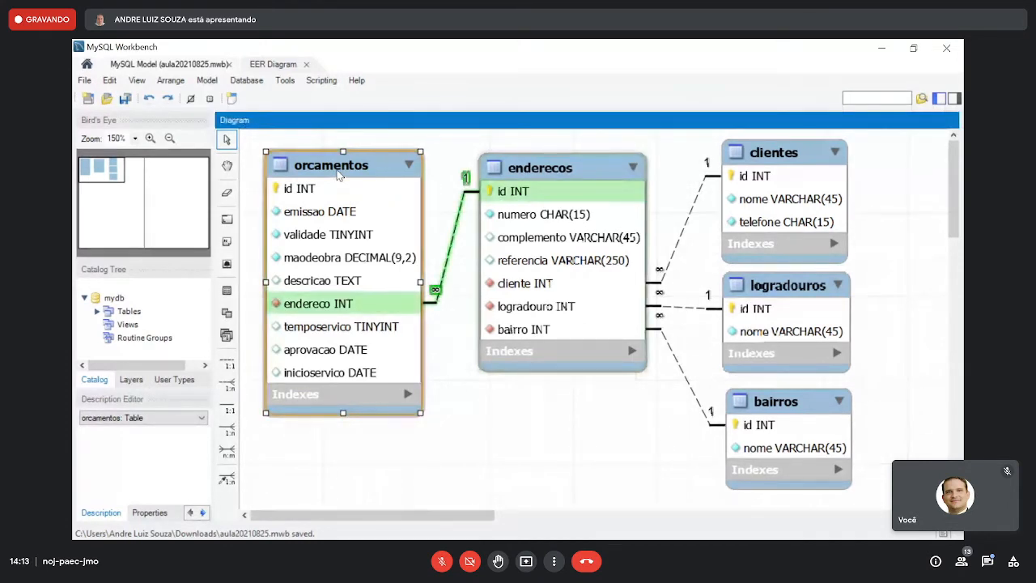
double_click(340, 175)
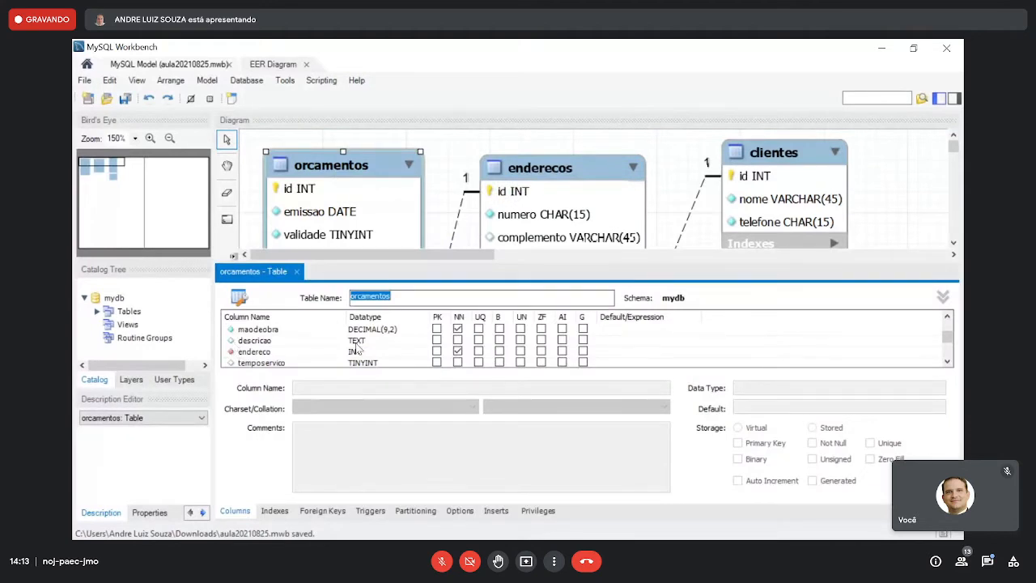
left_click(457, 340)
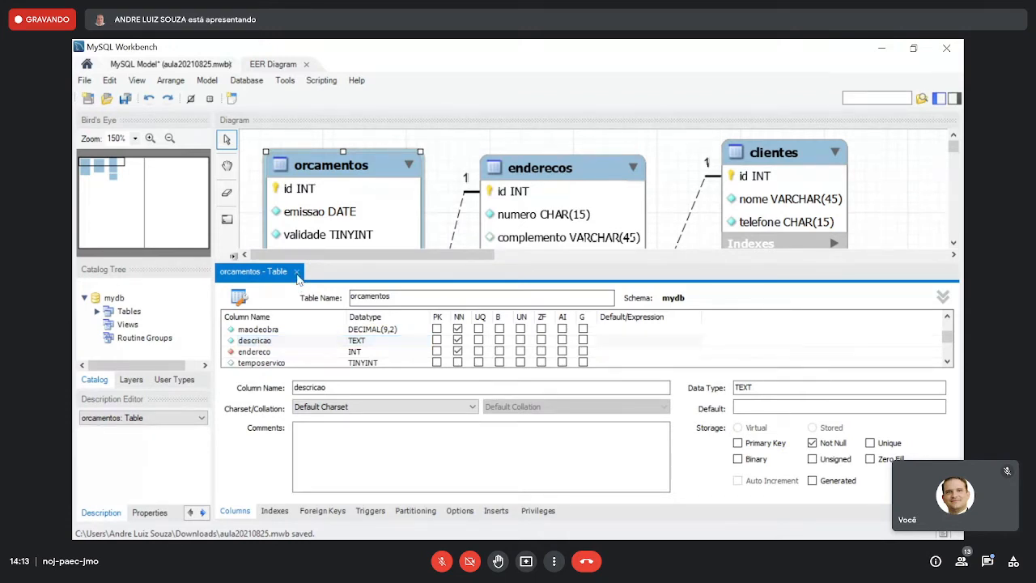
left_click(296, 272)
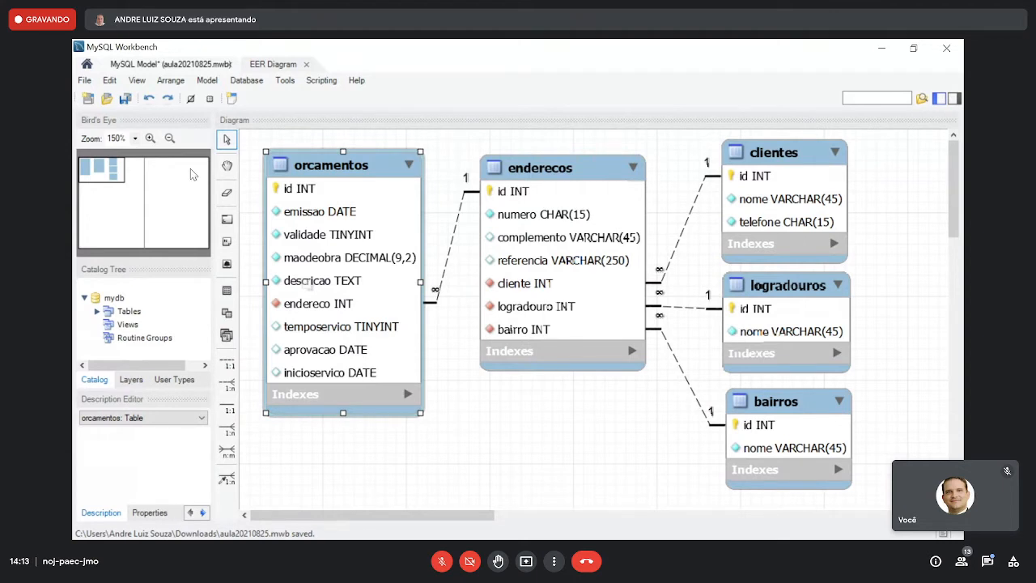
key("ctrl+s")
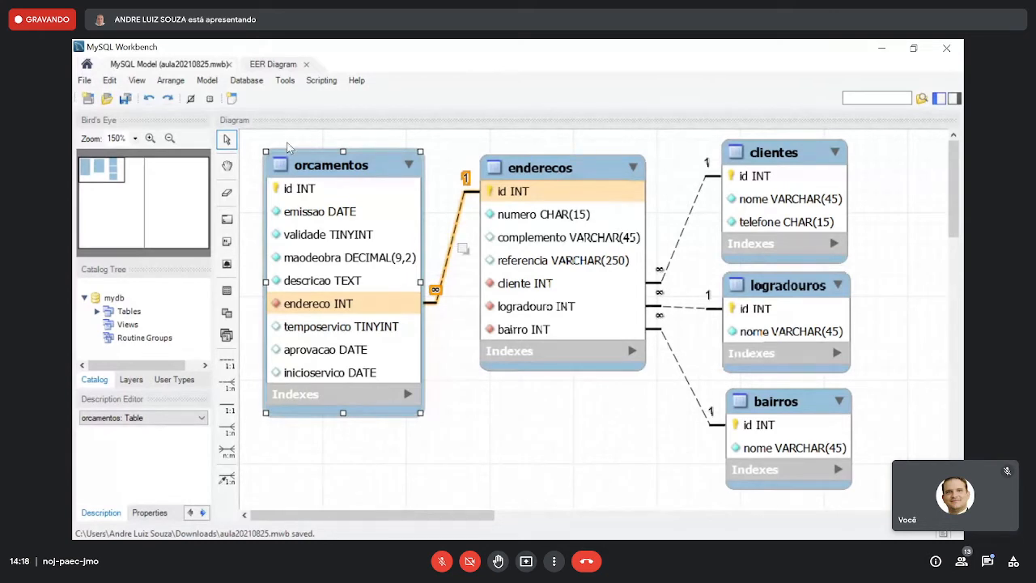
- Switch the relationship notation to UML and return it to Connect to Columns
left_click(206, 80)
mouse_move(275, 175)
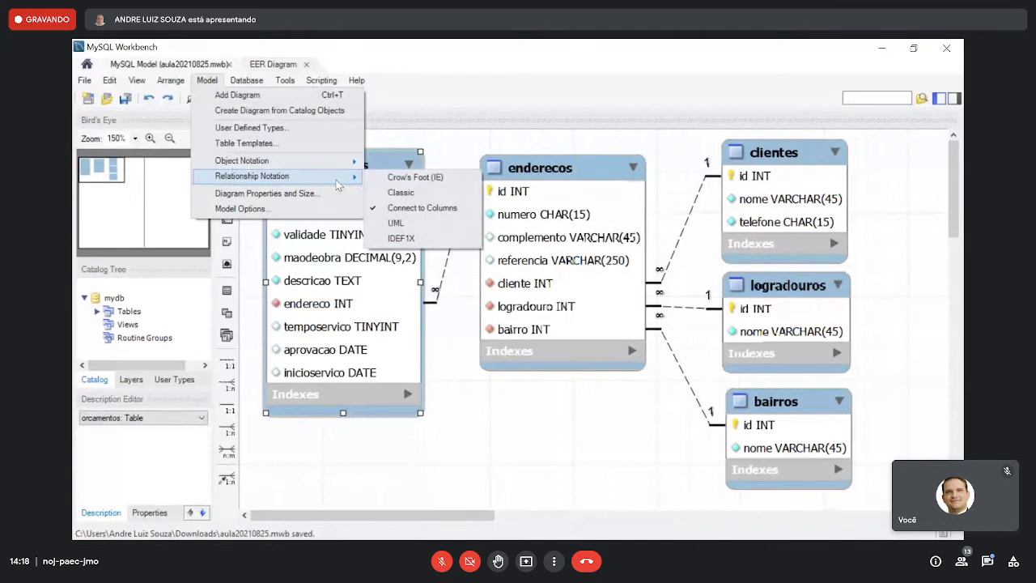
left_click(399, 225)
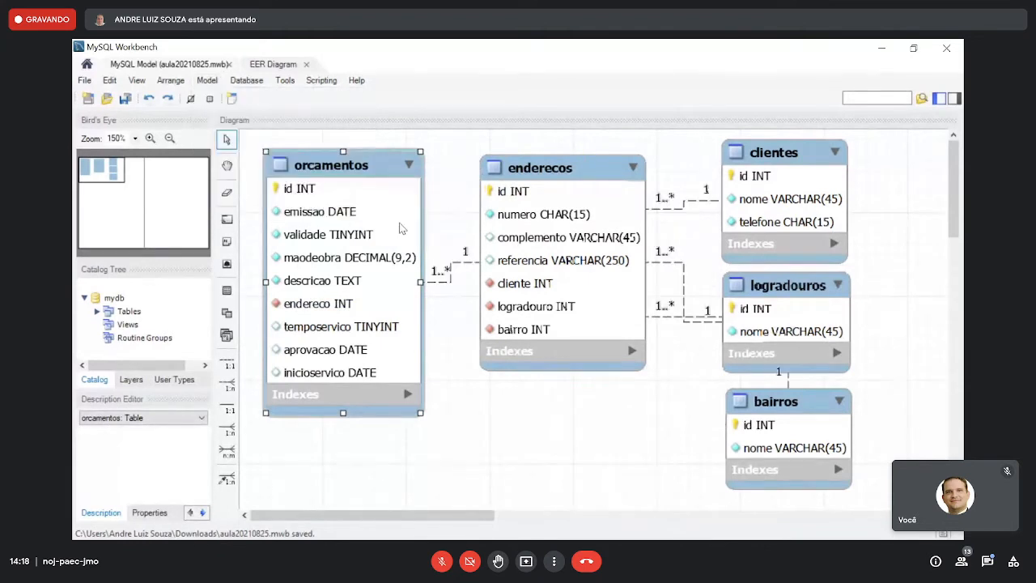
left_click(206, 81)
mouse_move(310, 176)
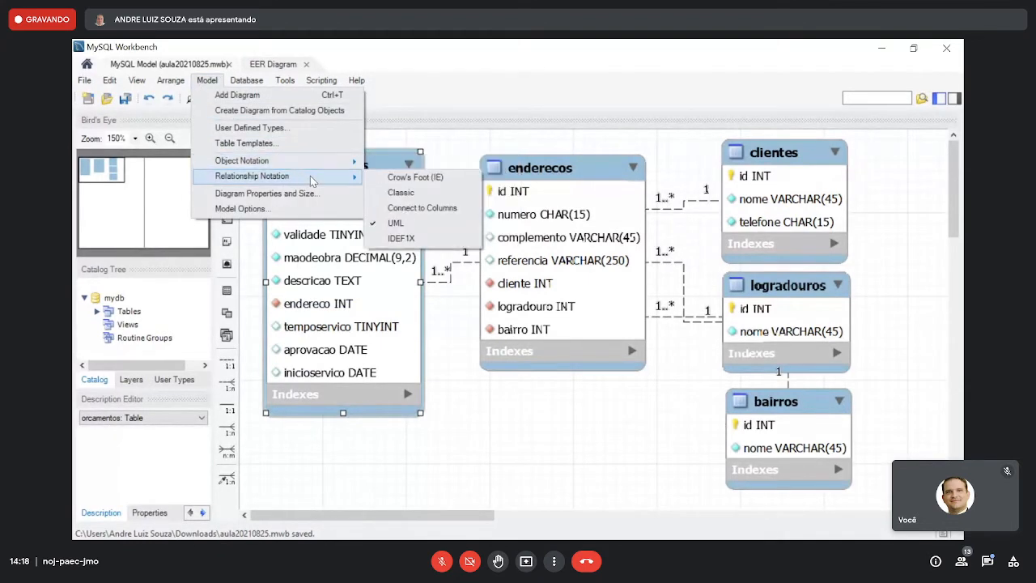
left_click(400, 212)
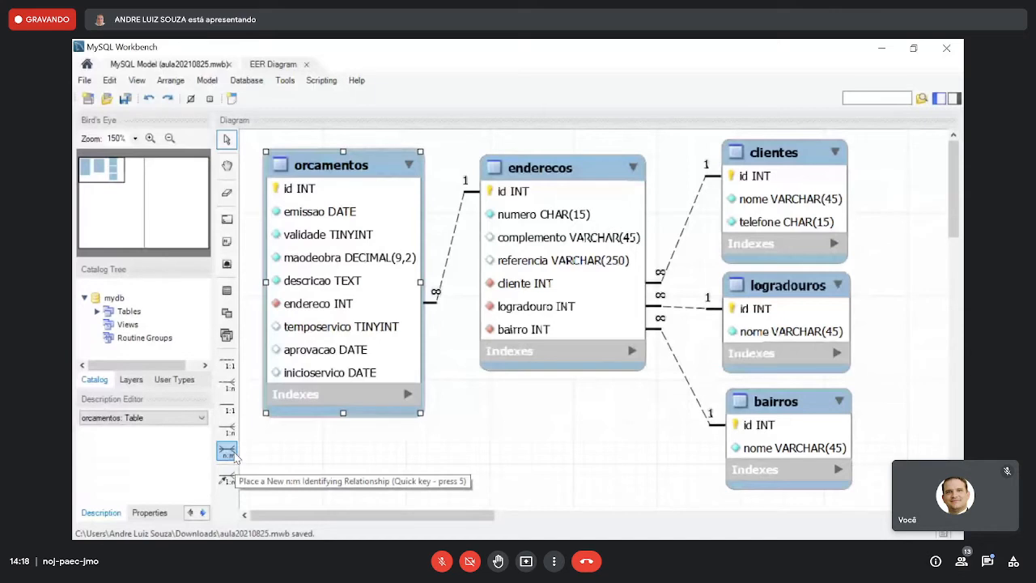
- Move orcamentos down in the diagram and create an n:m identifying relationship between orcamentos and bairros
left_click_drag(282, 382, 293, 450)
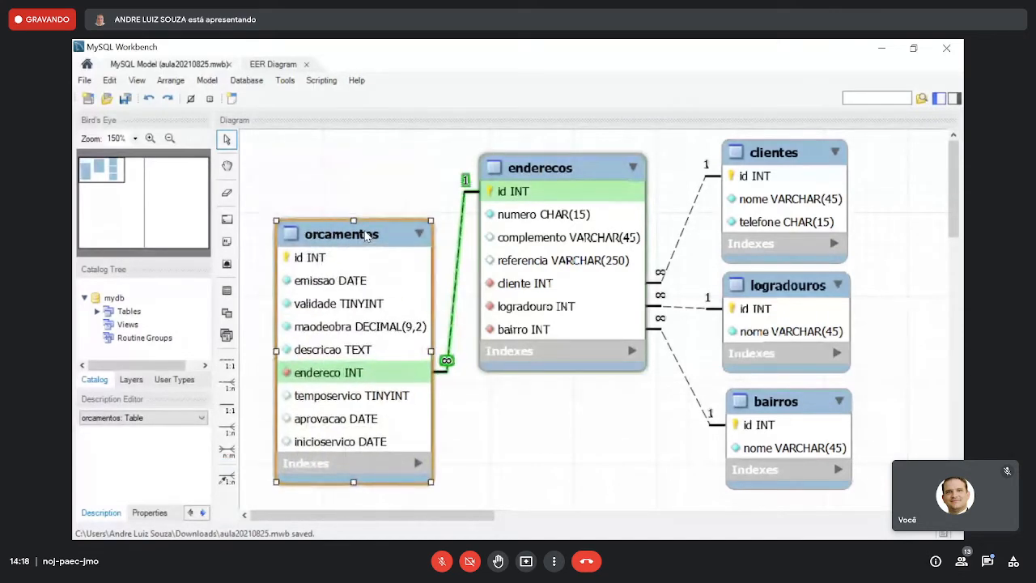
left_click(229, 454)
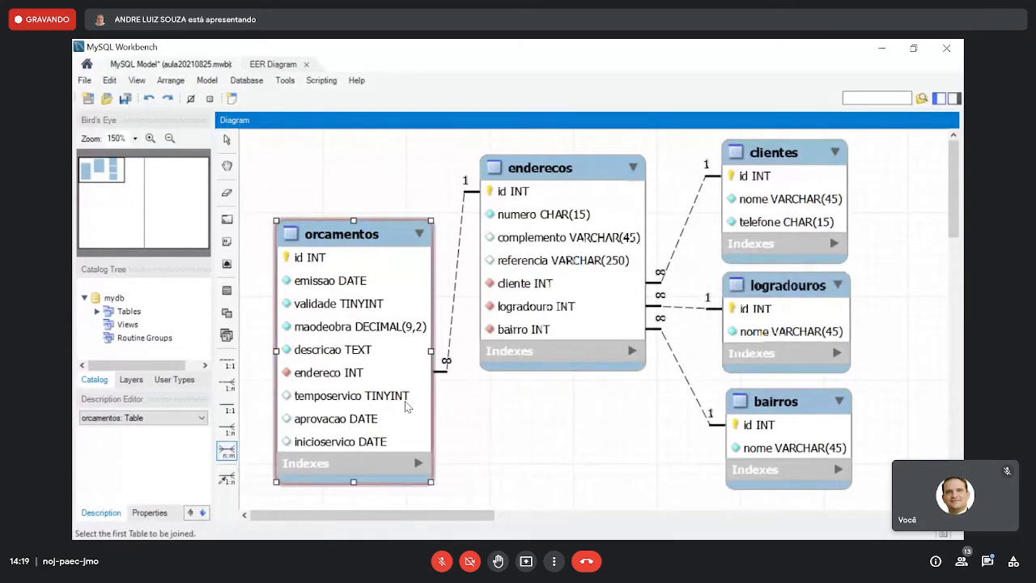
left_click(351, 425)
left_click(755, 443)
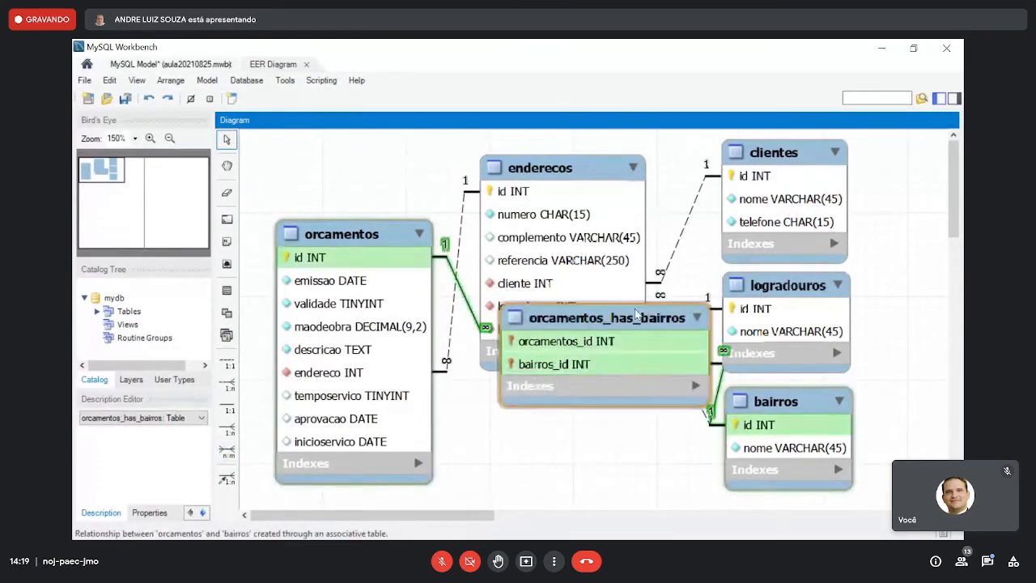
- Position the orcamentos_has_bairros associative table below enderecos, between orcamentos and bairros
left_click_drag(582, 383, 553, 410)
scroll(631, 370, "down", 2)
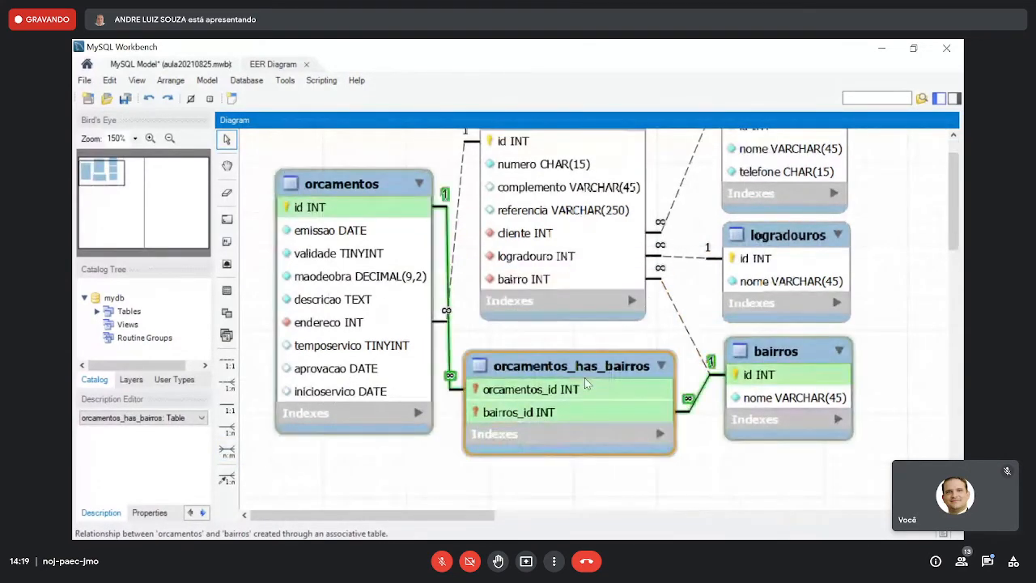
mouse_move(592, 389)
left_mouse_down()
mouse_move(599, 370)
mouse_move(586, 384)
mouse_move(596, 390)
left_mouse_up()
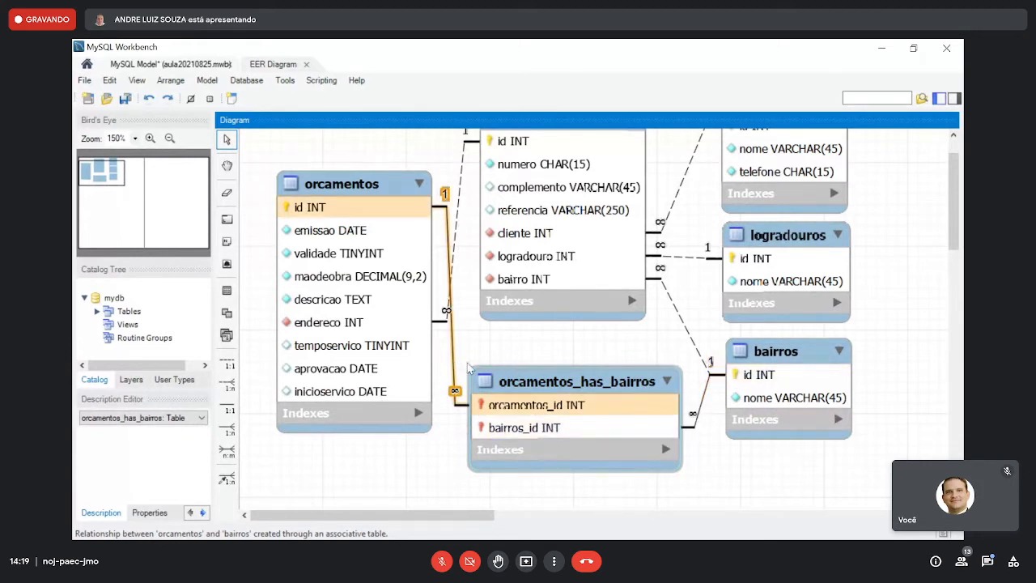
left_click_drag(593, 374, 589, 359)
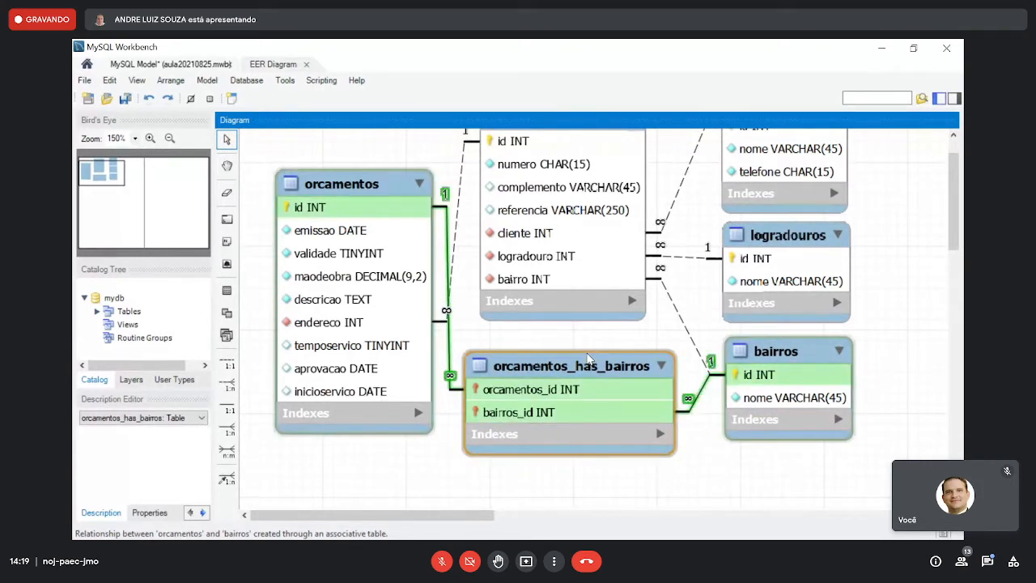
- Undo the n:m relationship between orcamentos and bairros, including its associative table
key("ctrl+z")
key("ctrl+z")
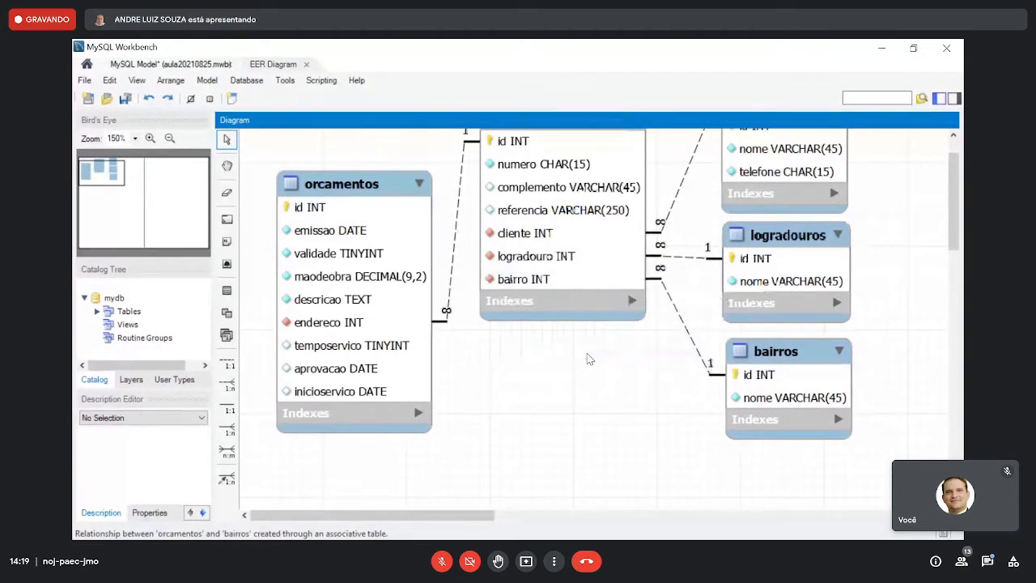
scroll(589, 358, "up", 1)
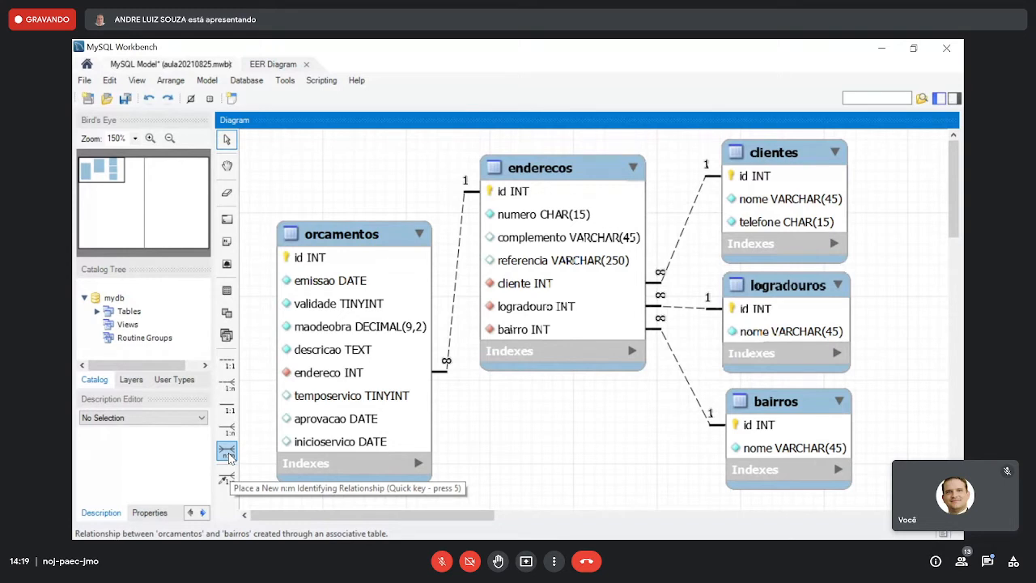
- Save the model, move orcamentos back up beside enderecos, and nudge enderecos slightly closer to it
key("ctrl+s")
left_click_drag(368, 235, 346, 161)
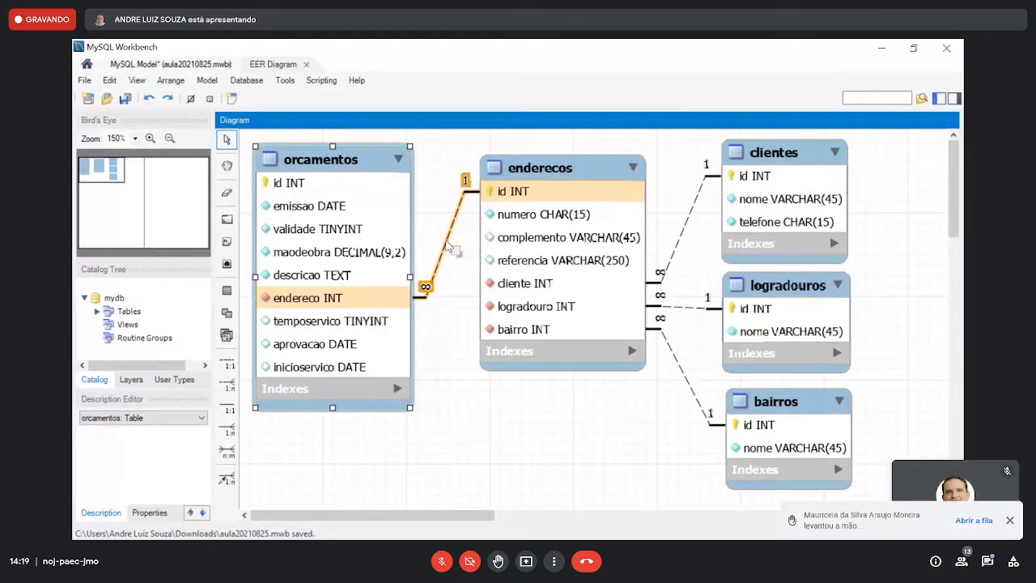
left_click_drag(561, 172, 548, 176)
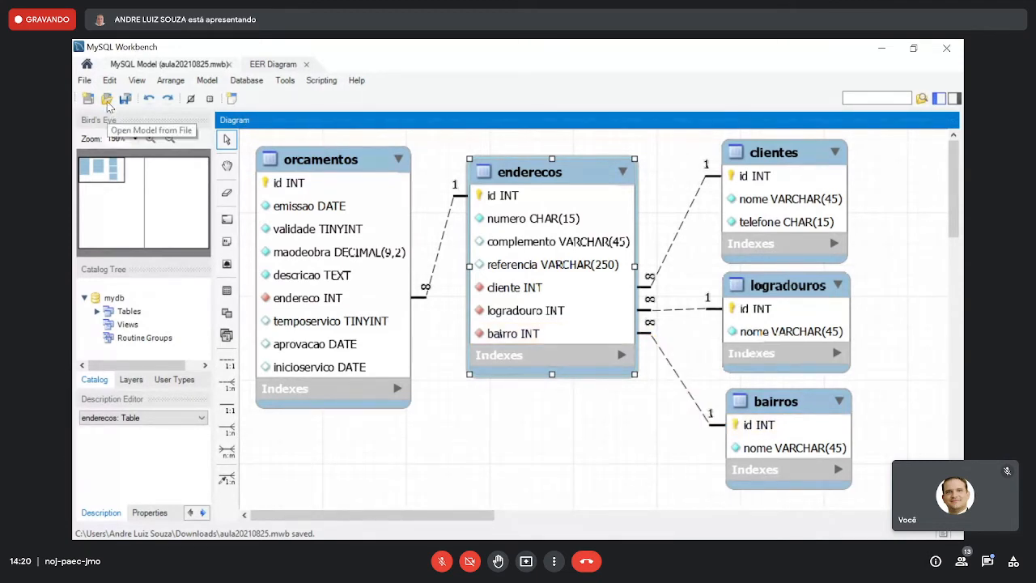
- Close the aula20210825.mwb model and its EER diagram
left_click(84, 80)
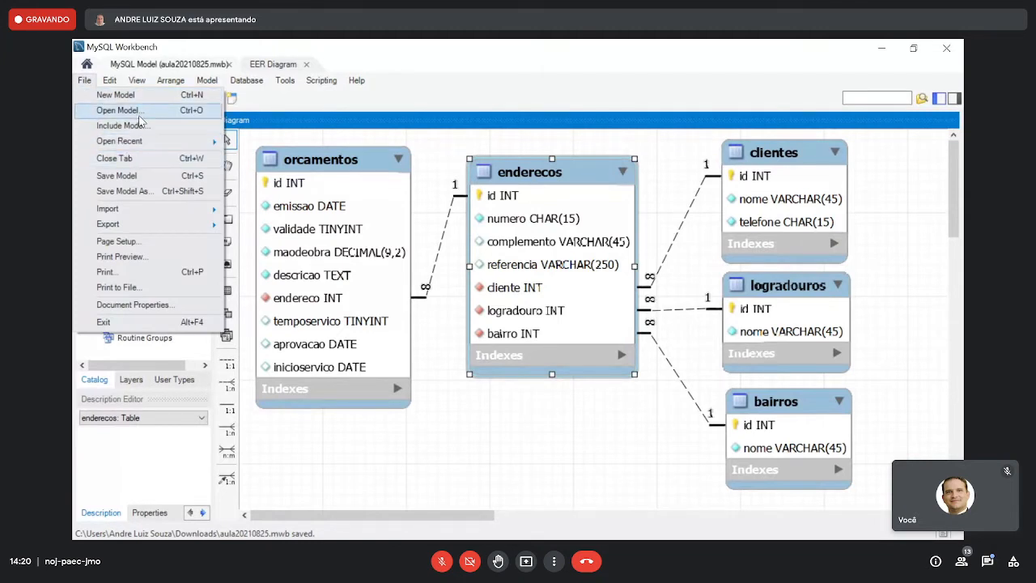
left_click(231, 64)
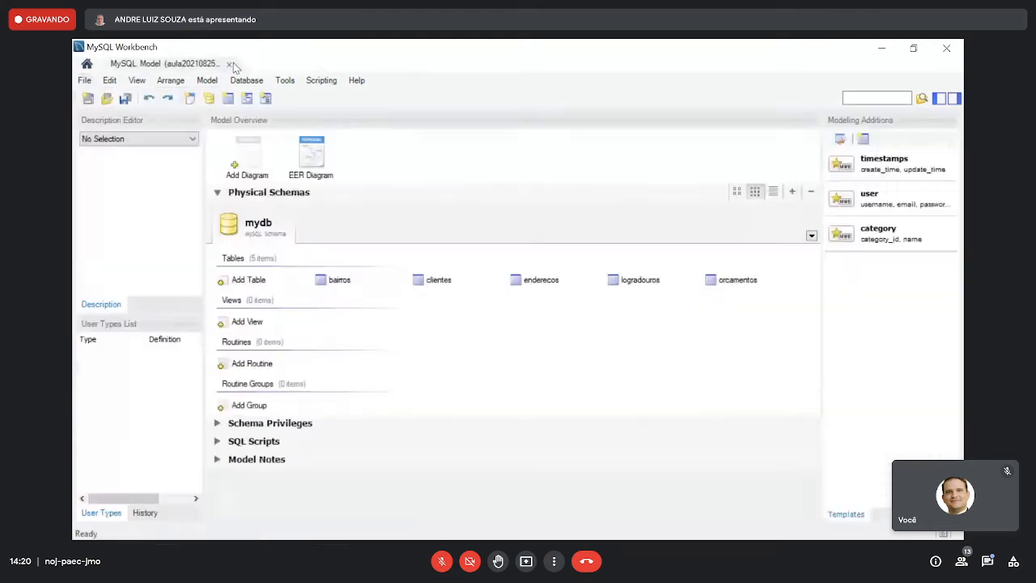
left_click(229, 64)
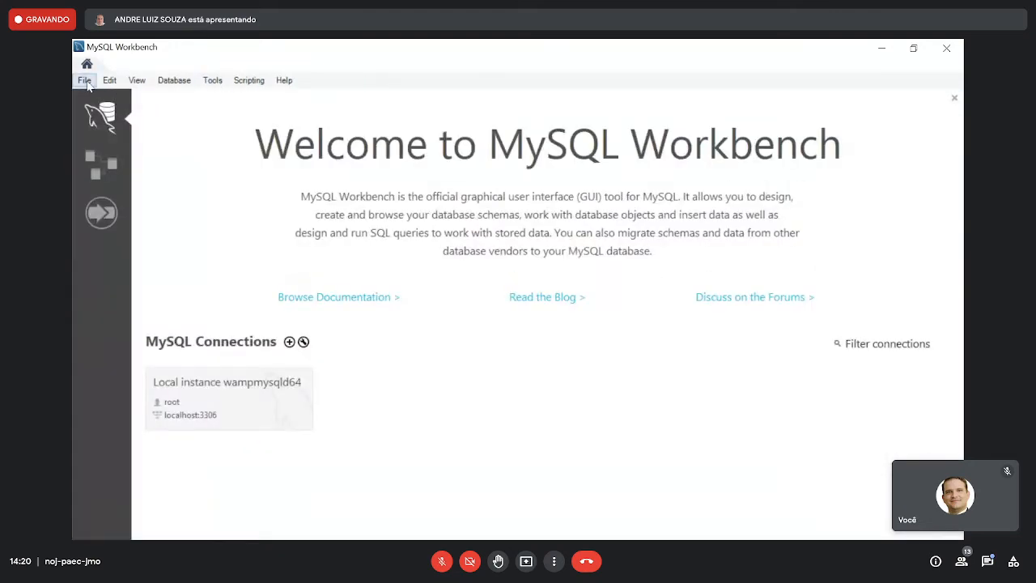
- Create a new model with a blank EER diagram and hide the modeling additions sidebar
left_click(113, 97)
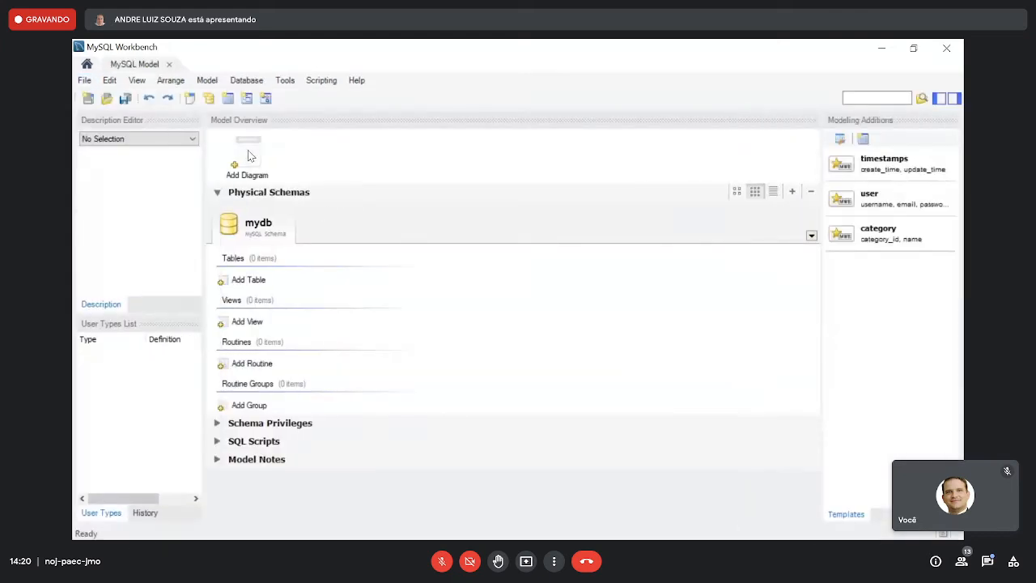
double_click(248, 158)
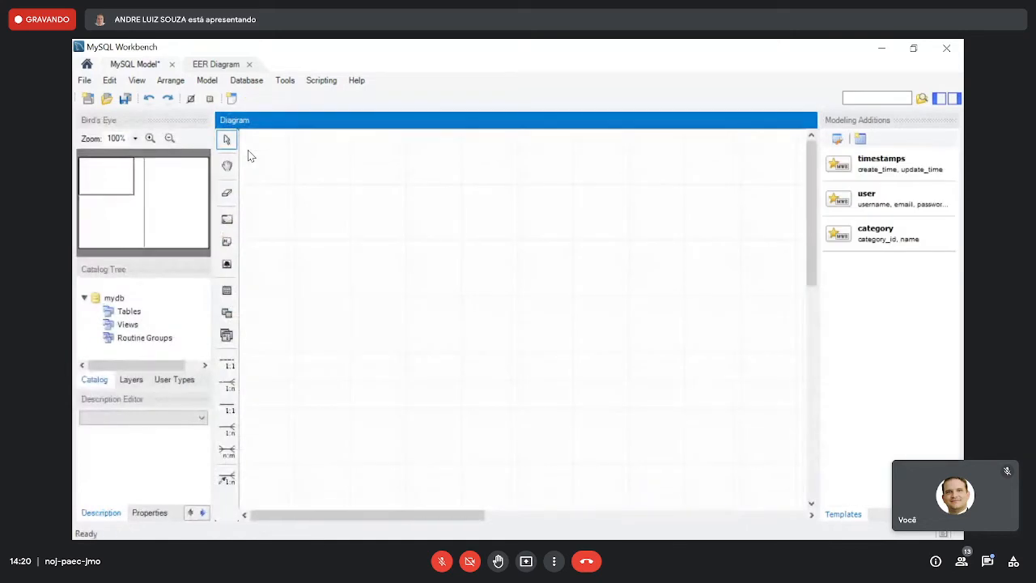
left_click(952, 98)
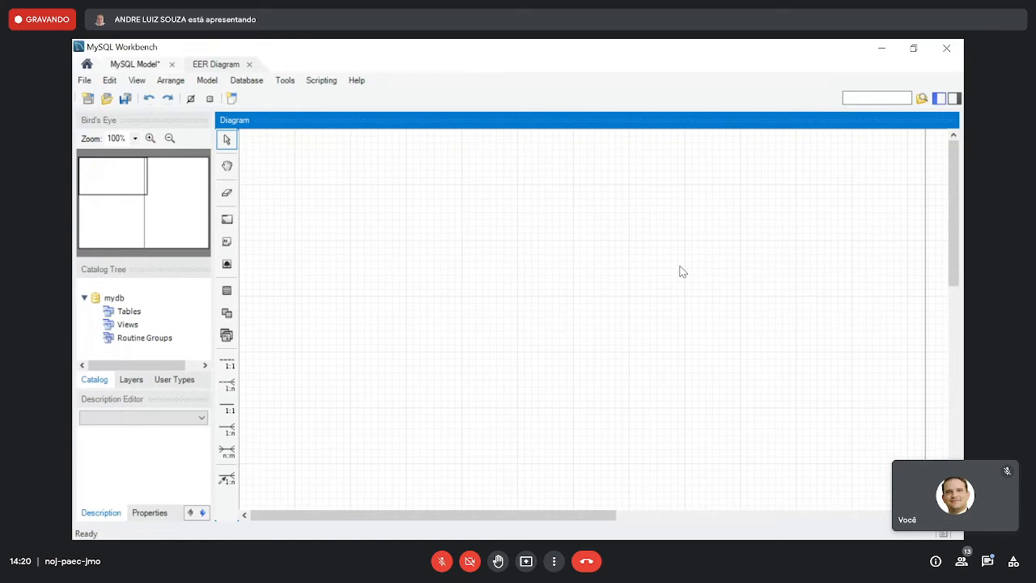
- Place a new table in the diagram, enlarge the view to 150%, and name the table pessoas
left_click(226, 293)
left_click(395, 234)
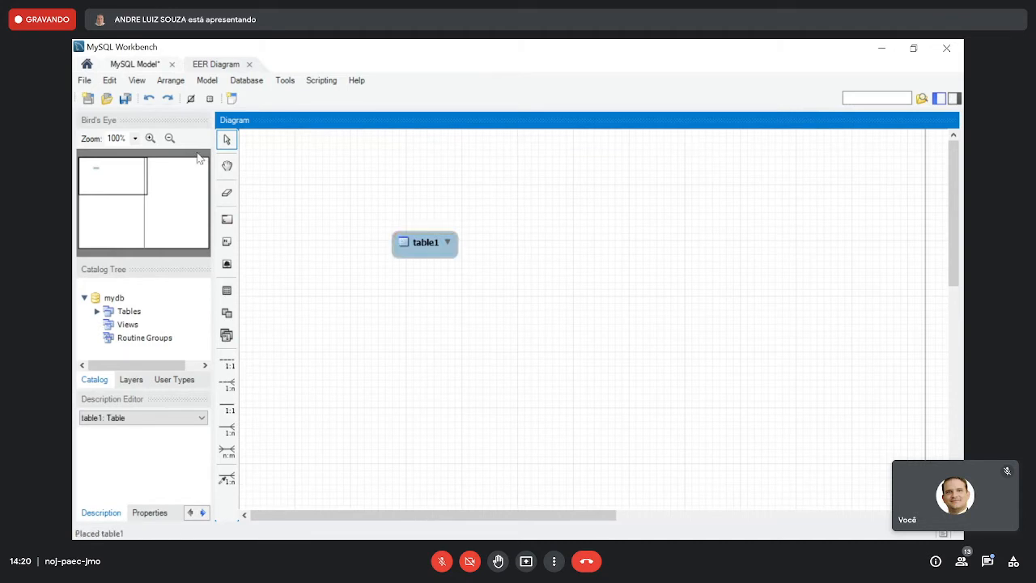
left_click(150, 138)
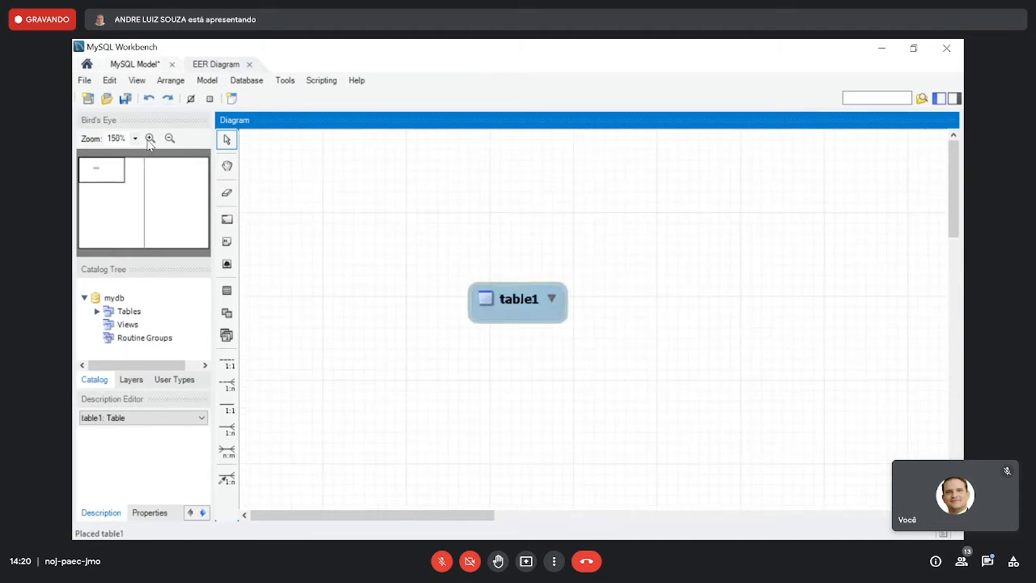
left_click(502, 300)
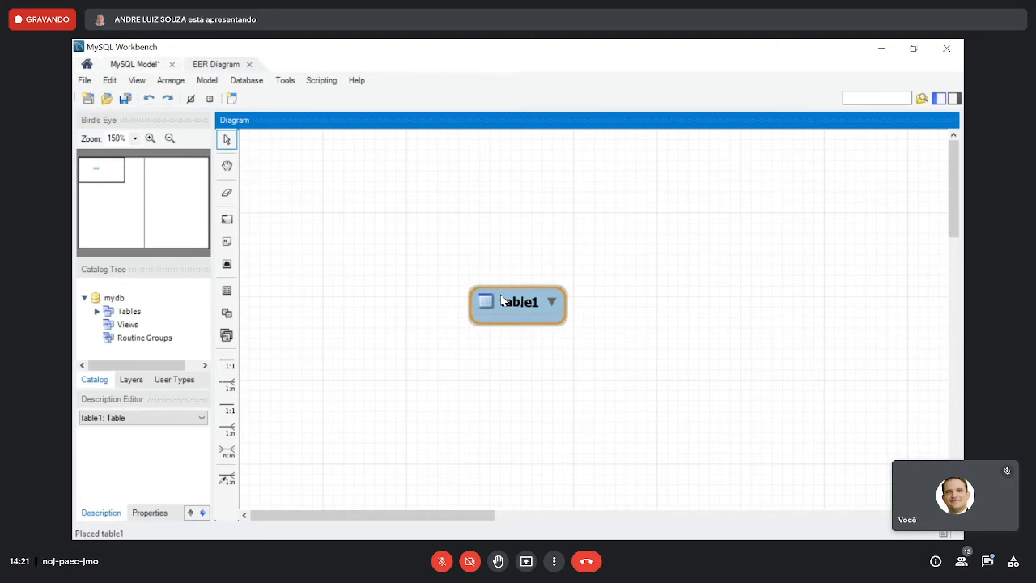
double_click(502, 301)
type("pessoas")
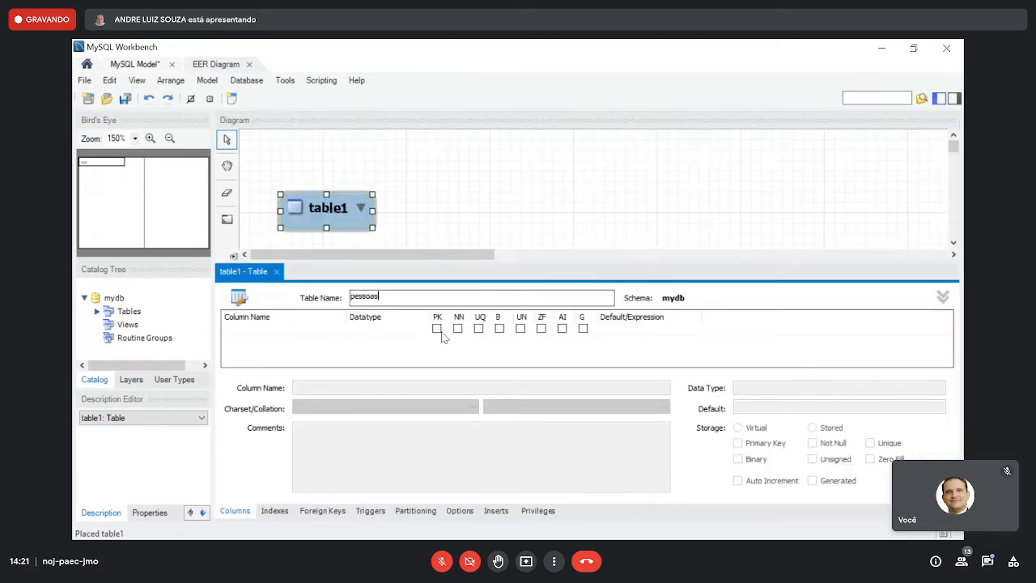
- Give pessoas an auto-increment INT primary key id and a not-null VARCHAR(45) column nome
left_click(472, 334)
left_click(562, 329)
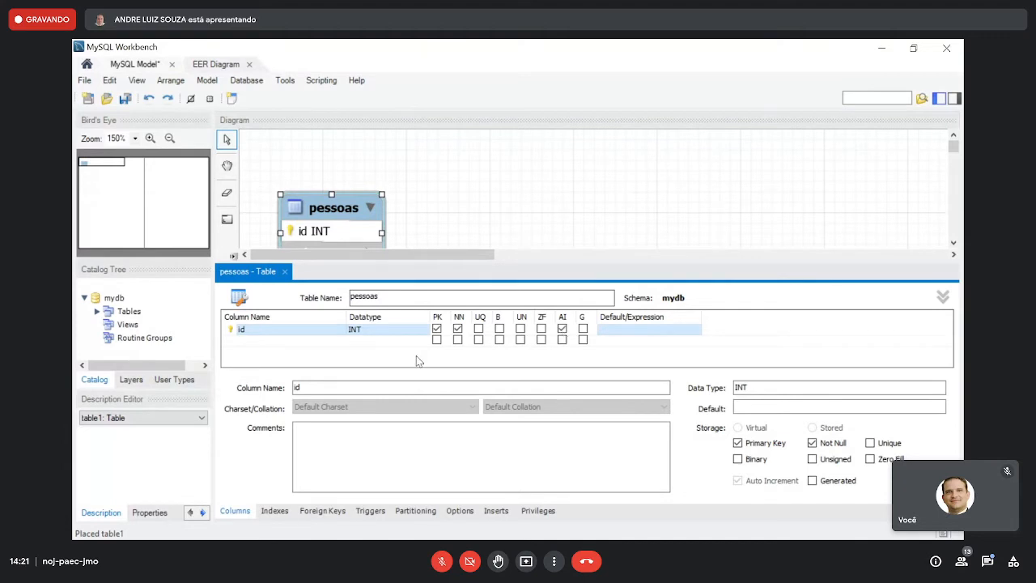
double_click(315, 340)
type("nome")
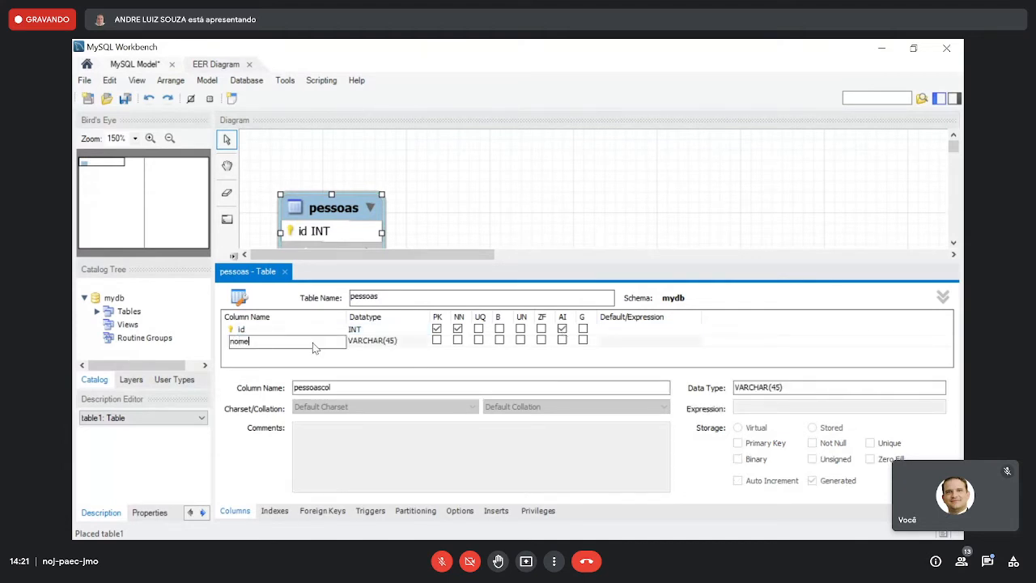
left_click(459, 340)
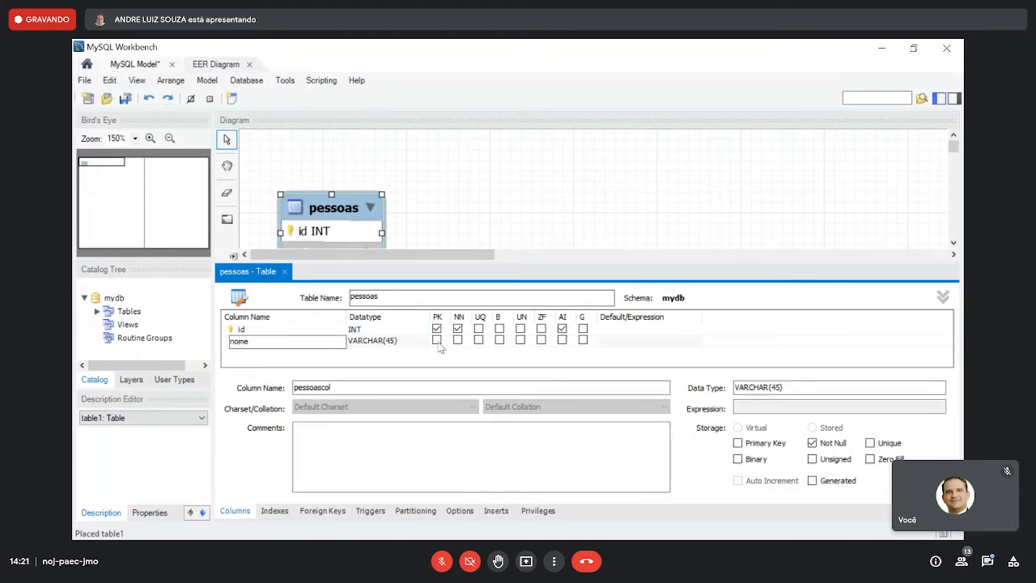
- Add a not-null VARCHAR(15) column telefone to pessoas, close its editor, and nudge the table slightly left in the diagram
double_click(321, 352)
type("telefone")
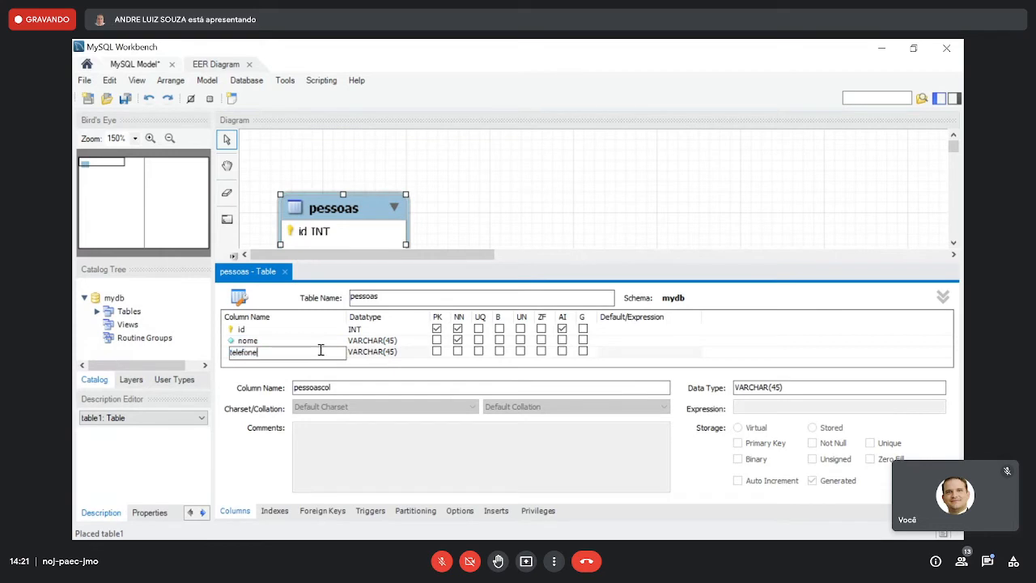
double_click(381, 352)
type("15")
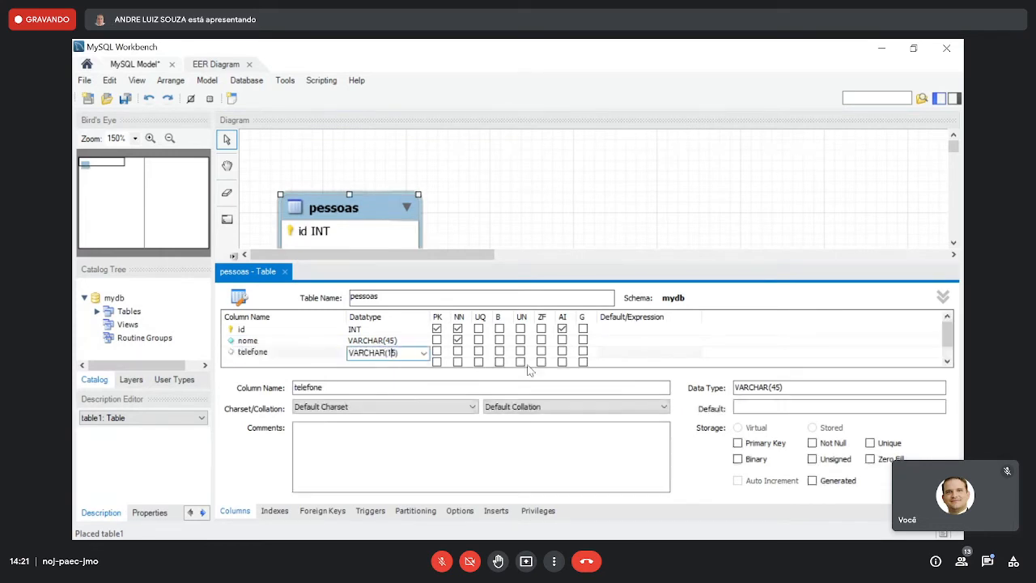
left_click(458, 352)
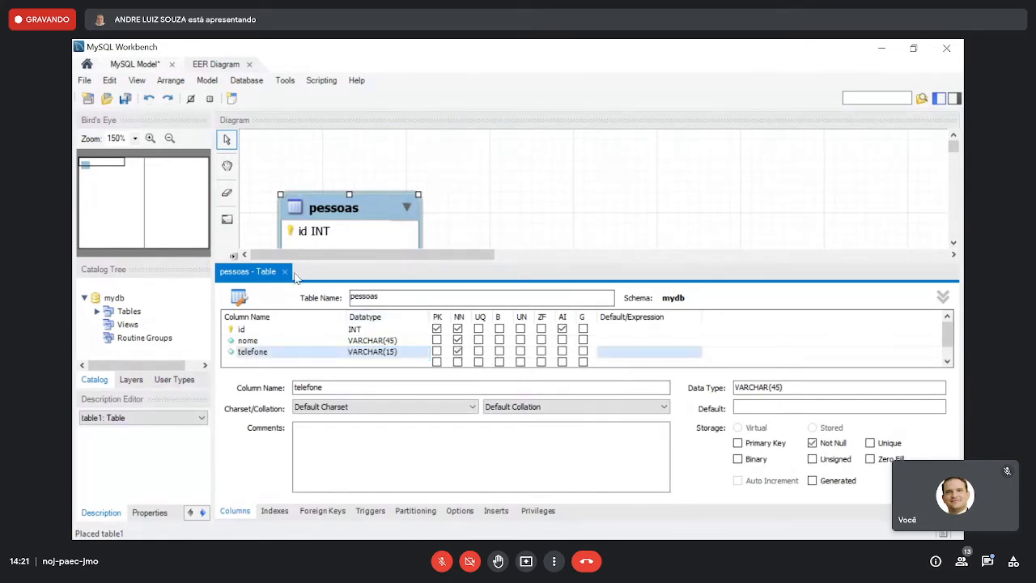
left_click(284, 272)
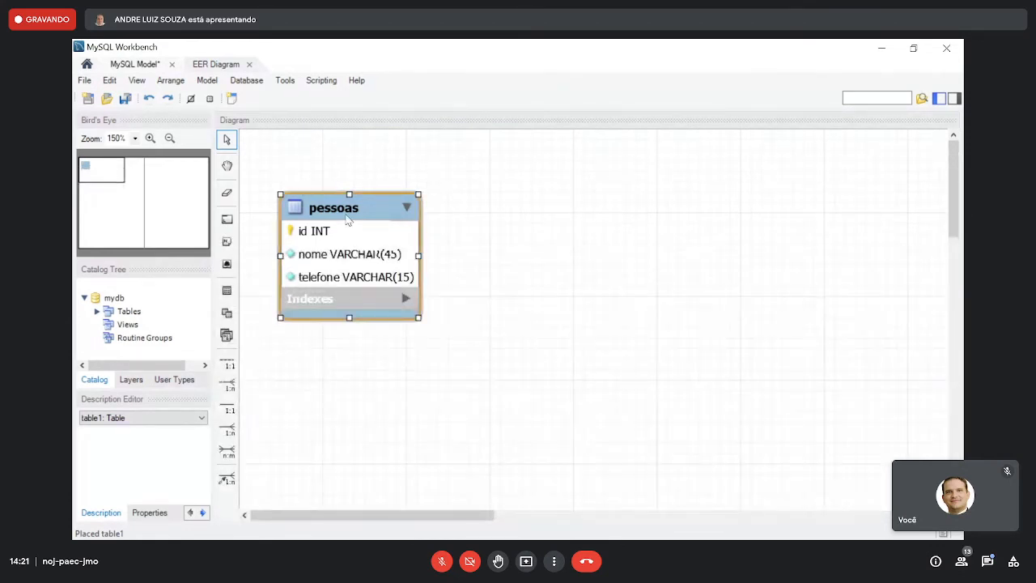
left_click_drag(353, 239, 339, 242)
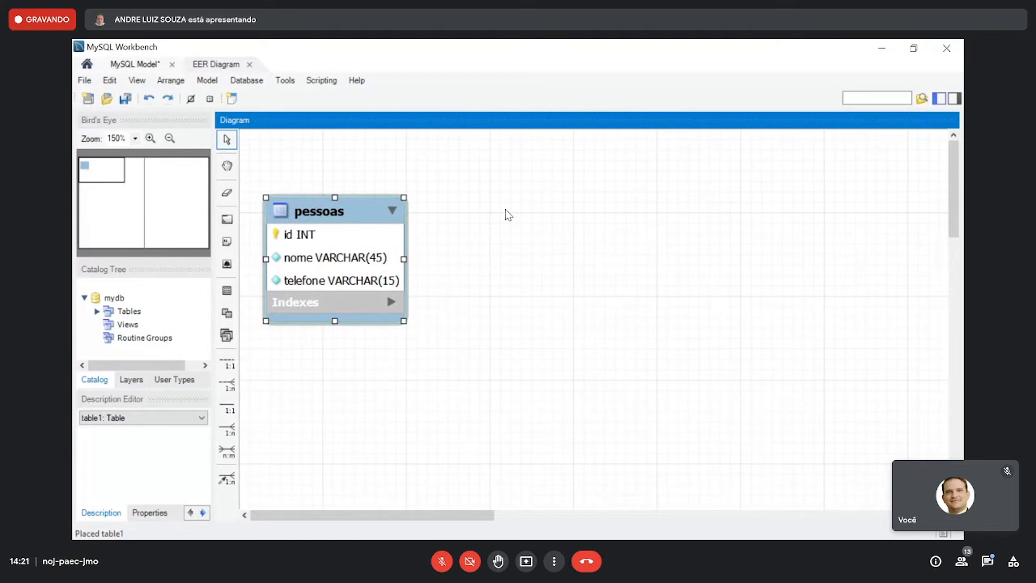
- Place a second table to the right of pessoas, name it empresas, and give it an auto-increment INT primary key id
key("t")
left_click(658, 210)
double_click(714, 226)
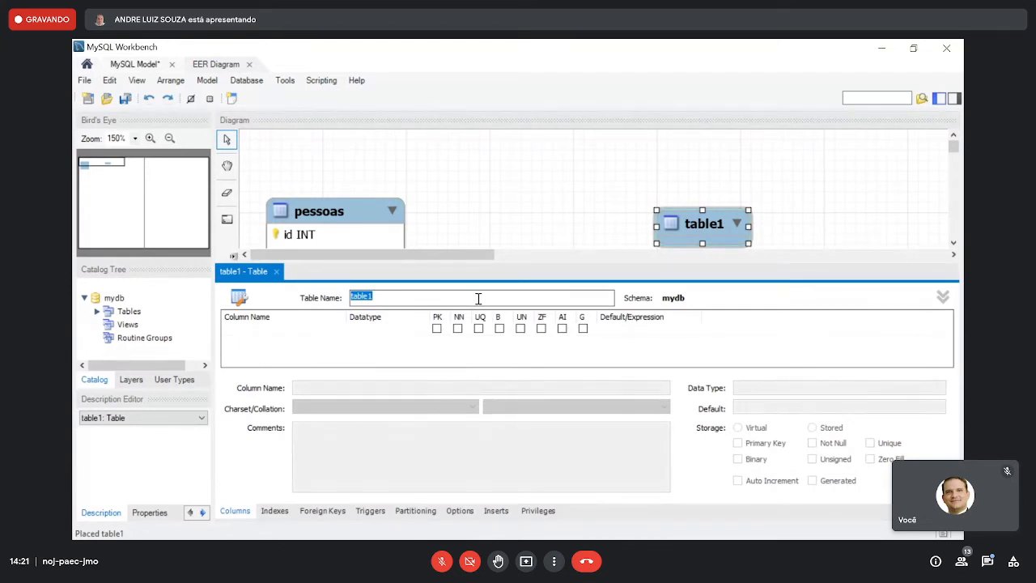
type("empresas")
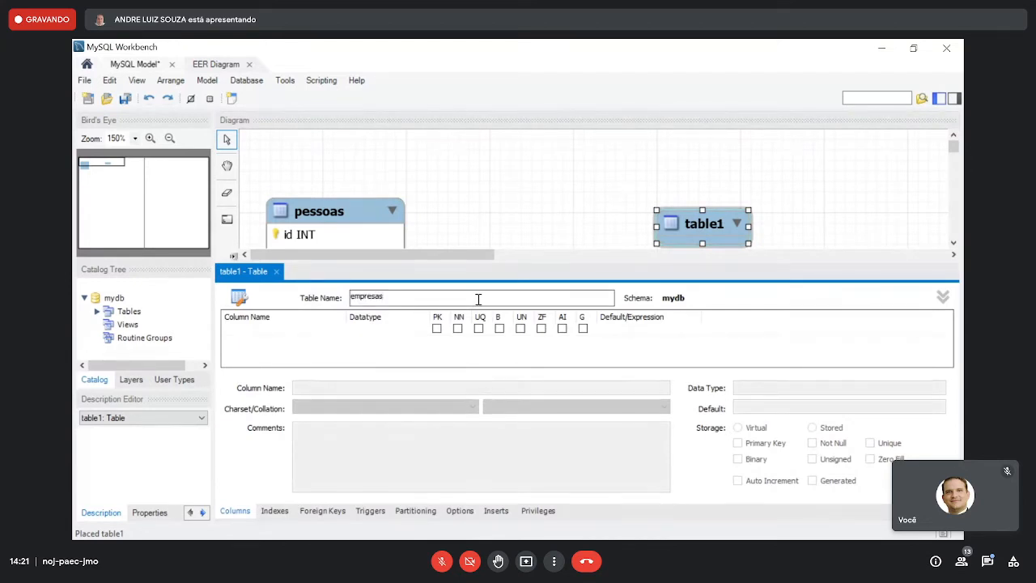
left_click(437, 330)
left_click(562, 331)
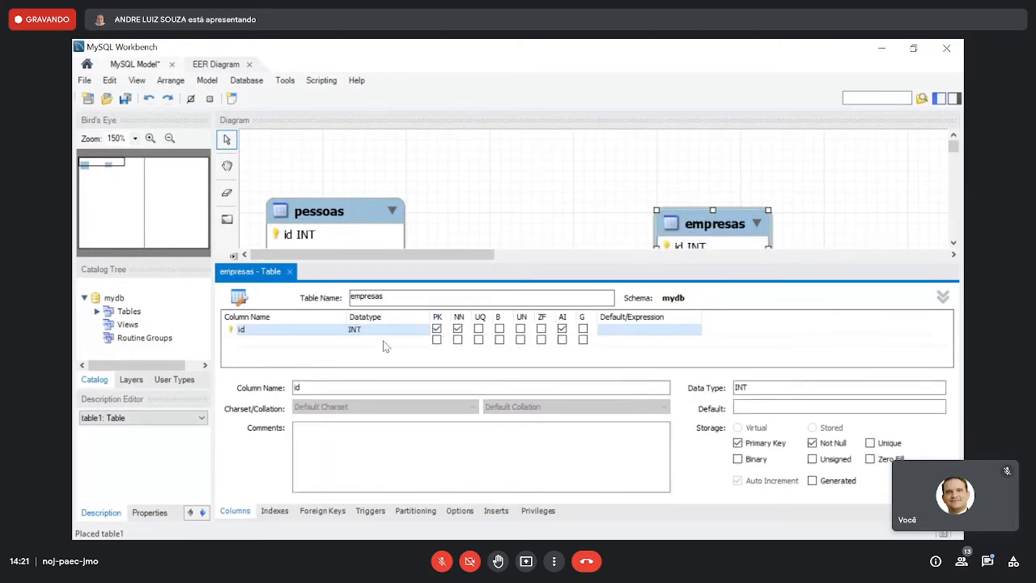
- Add not-null VARCHAR(45) columns nome and fone to empresas and close its editor
left_click(308, 343)
type("nome")
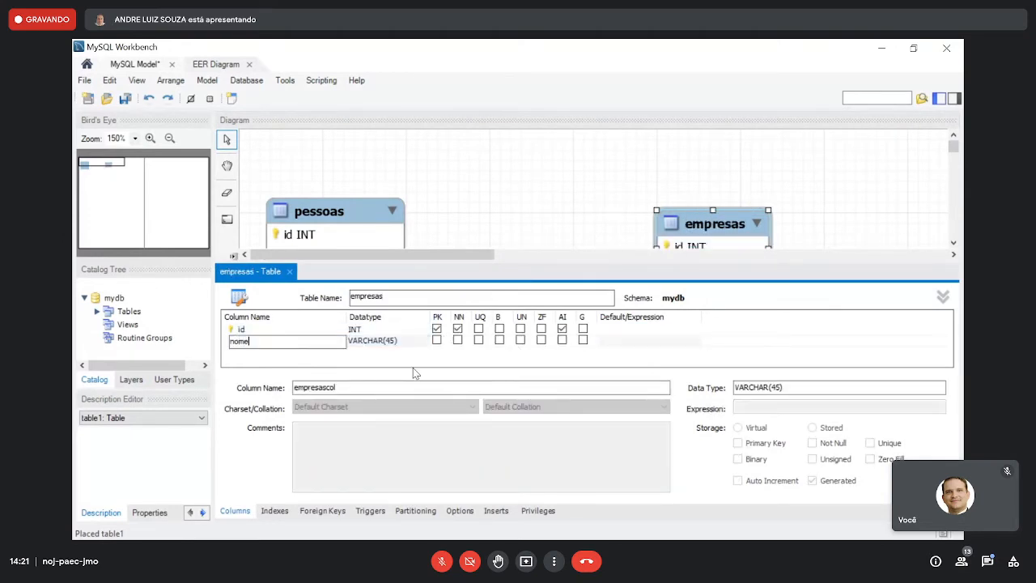
left_click(457, 341)
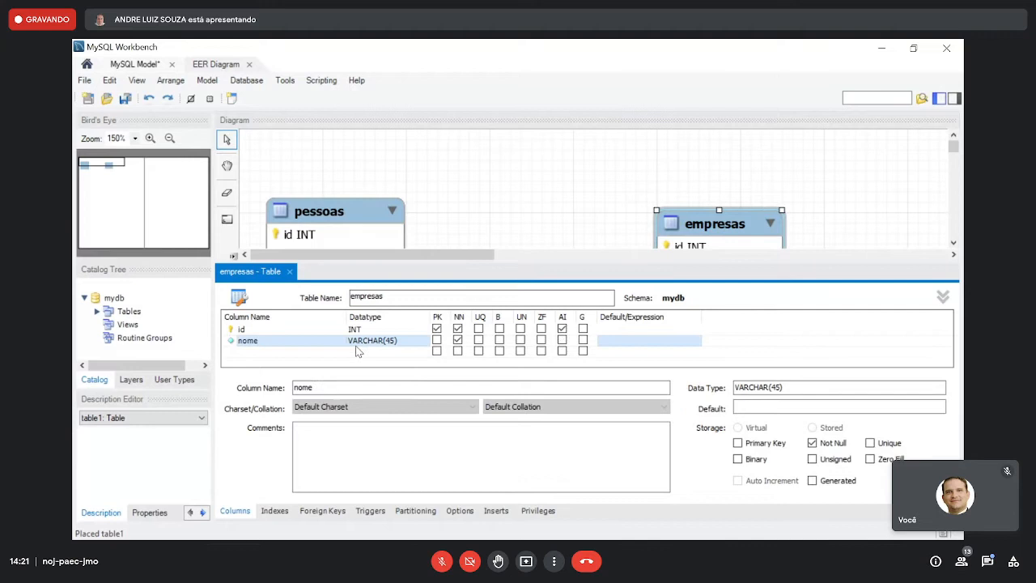
double_click(303, 354)
type("fone")
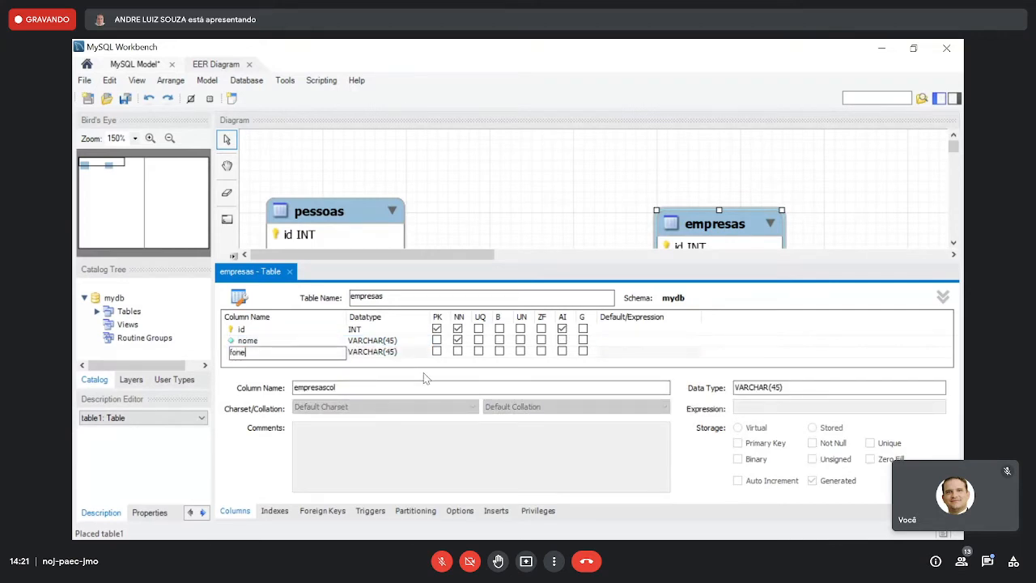
left_click(457, 351)
left_click(290, 272)
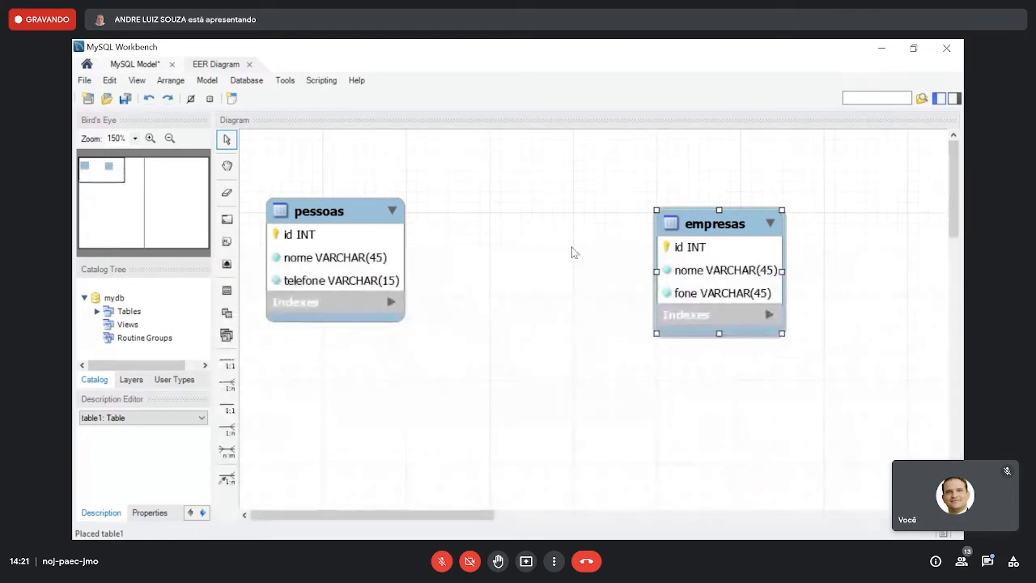
- Move empresas slightly up and right to line up with pessoas, and save the model as teste.mwb in Downloads
left_click_drag(720, 230, 738, 221)
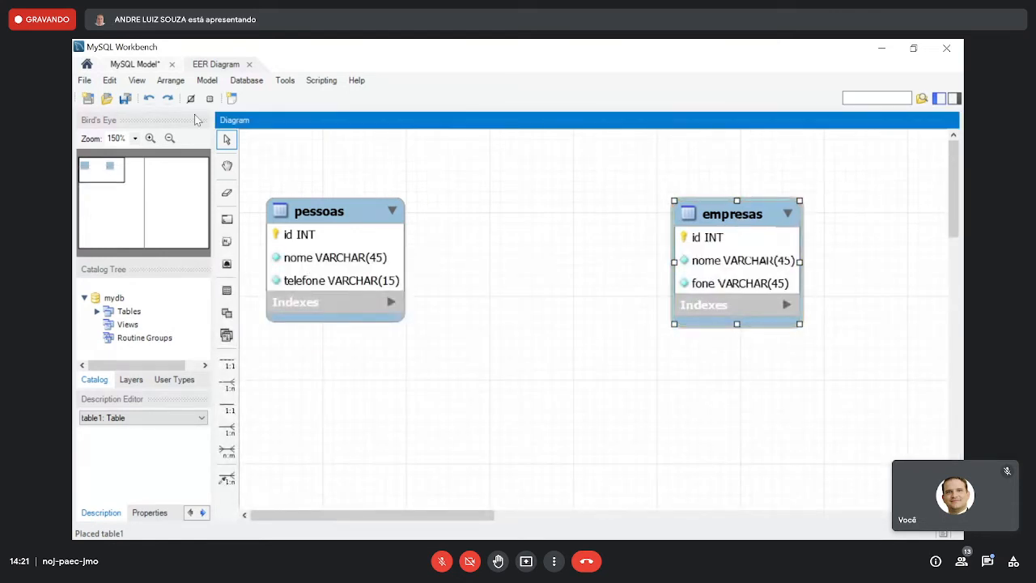
left_click(130, 99)
left_click(397, 365)
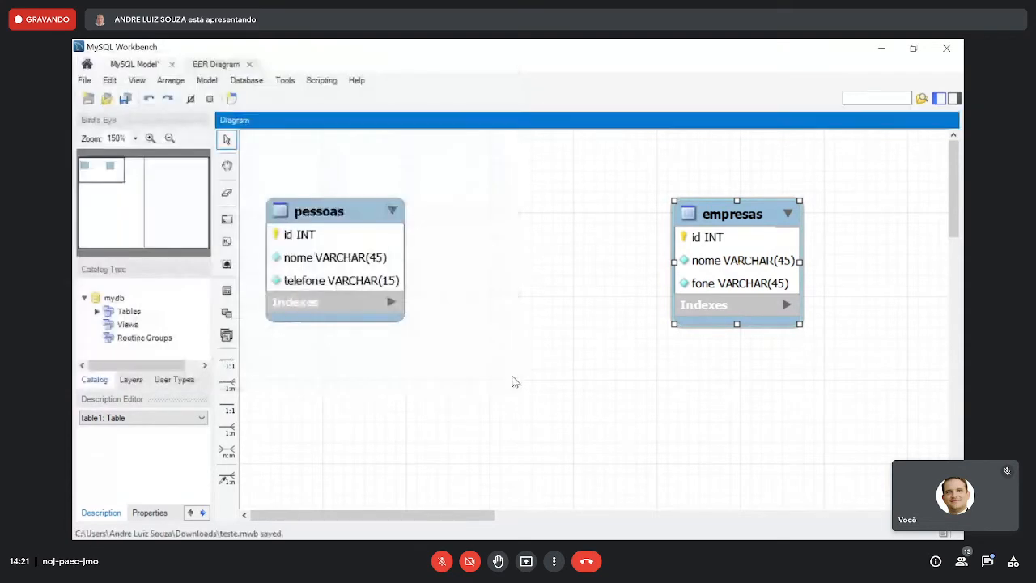
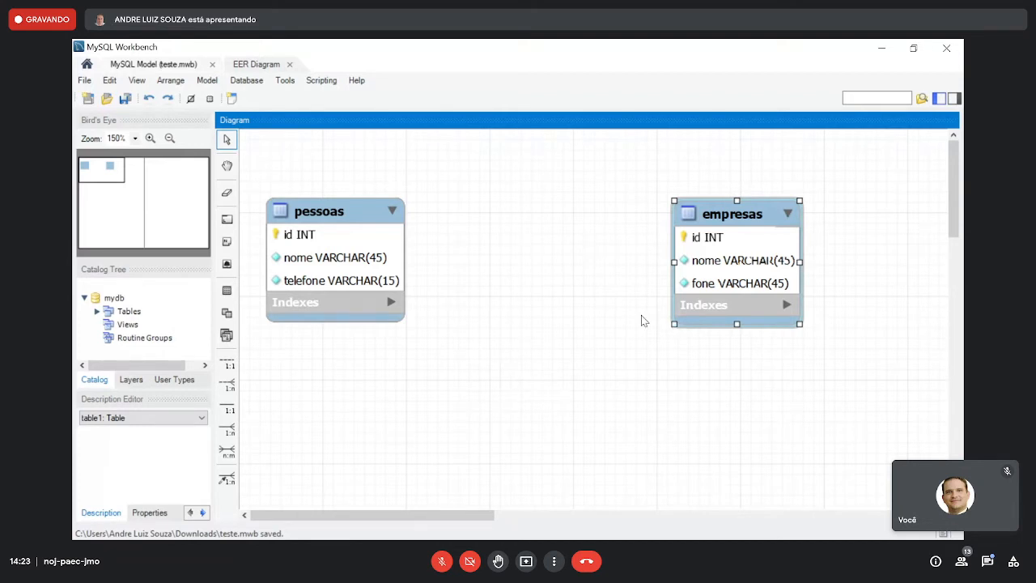
- Link pessoas to empresas with an n:m identifying relationship and spread the two tables apart around the new associative table
left_click(227, 453)
left_click(334, 257)
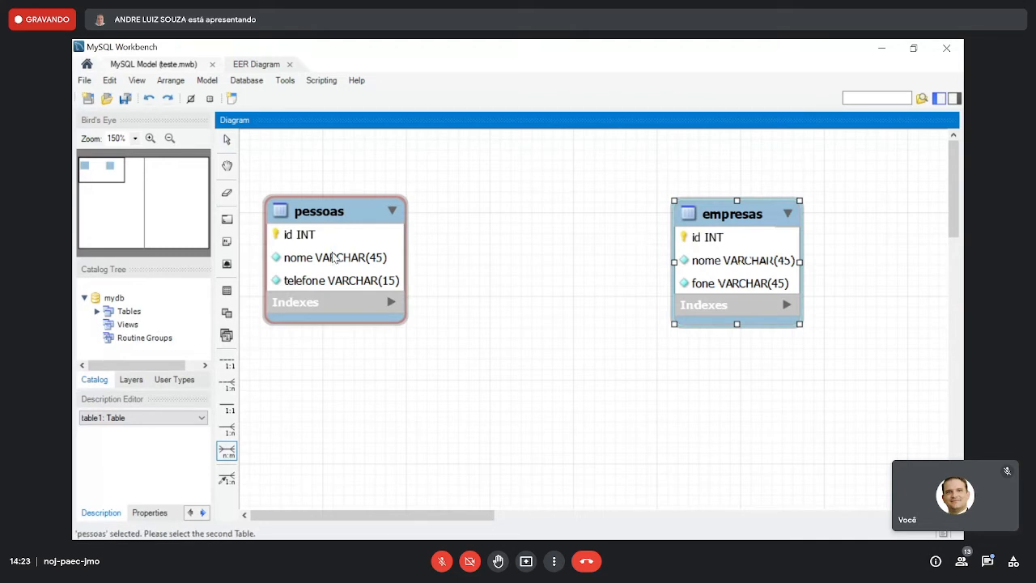
left_click(732, 242)
left_click(348, 205)
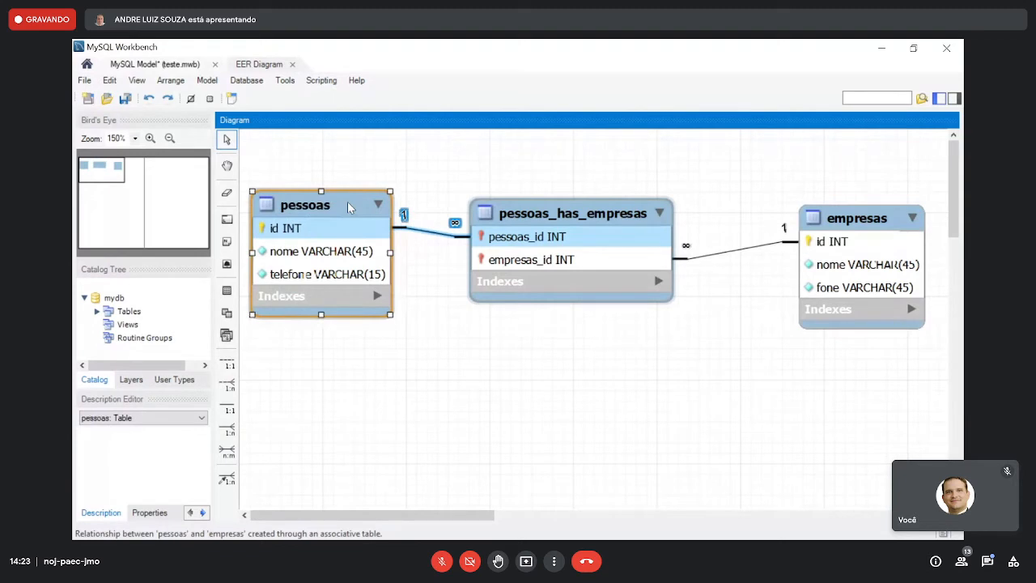
- Open the associative table between pessoas and empresas for editing and rename it contrato_trabalho
left_click(625, 209)
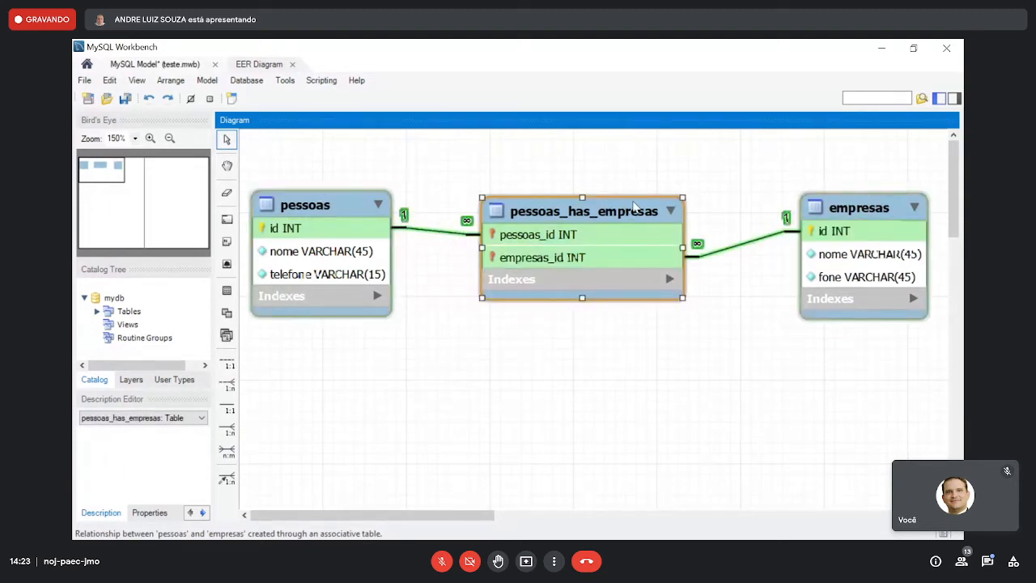
double_click(635, 205)
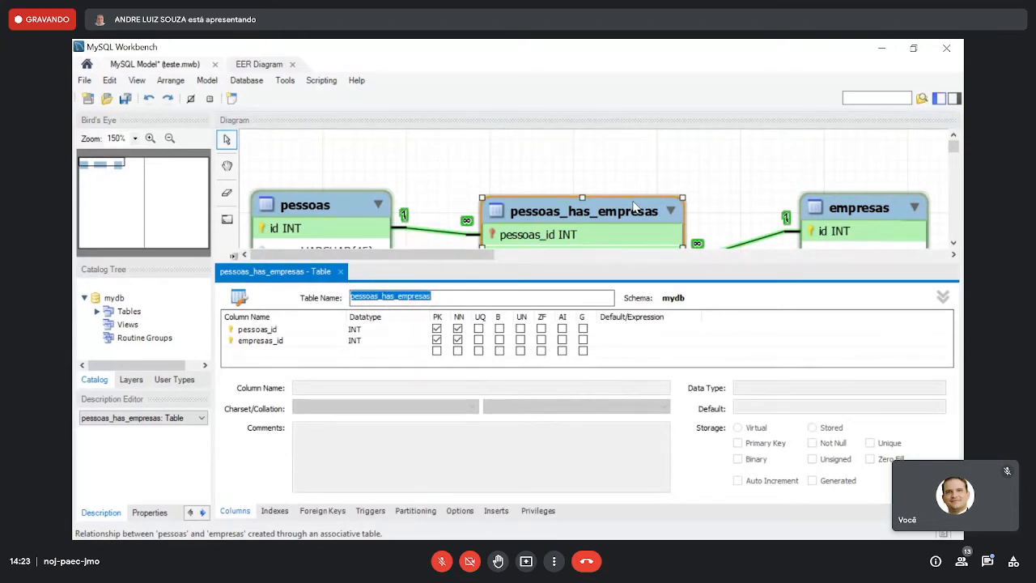
type("contratao")
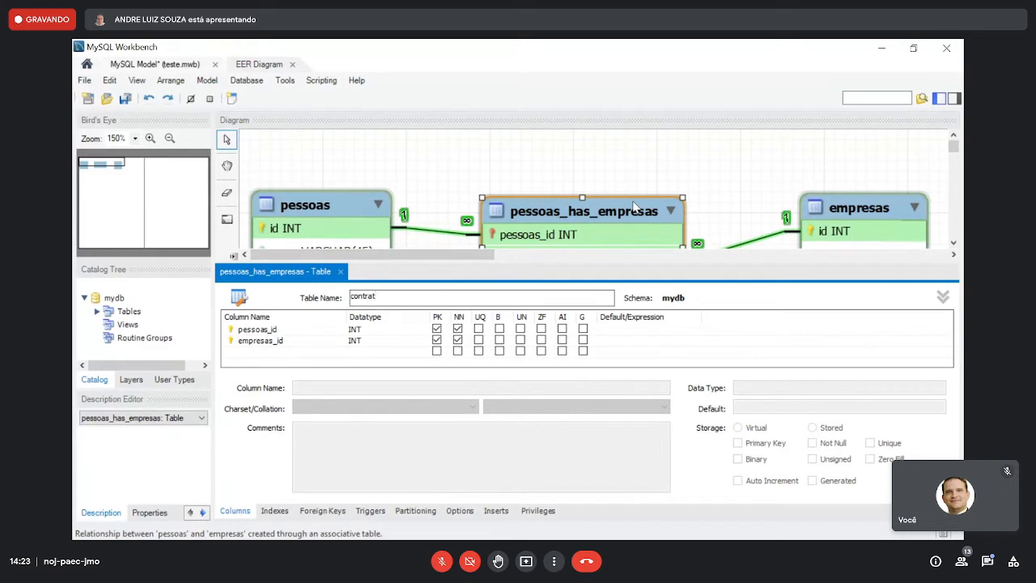
key("BackSpace")
key("BackSpace")
type("o_trabalho")
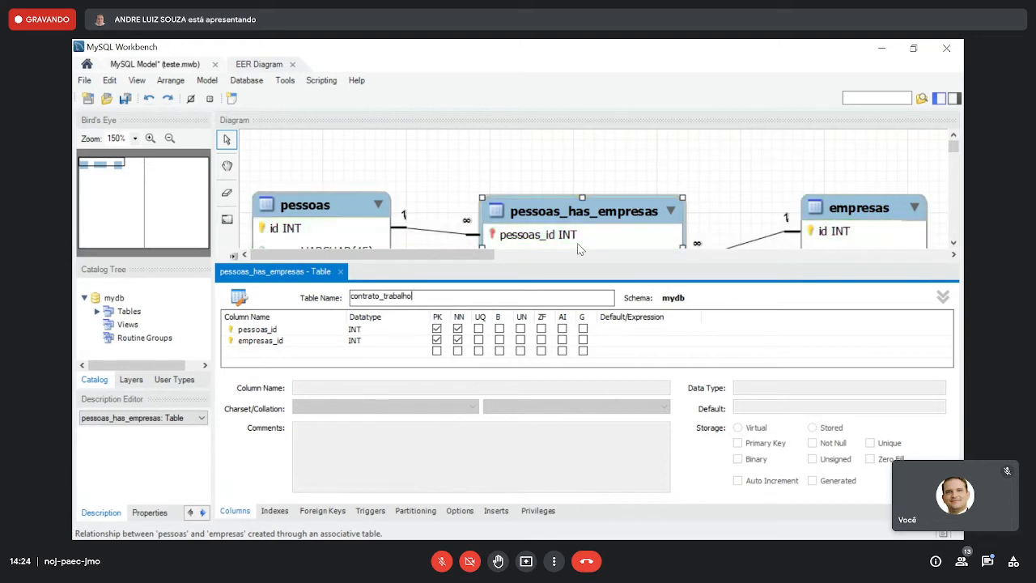
- Rename the foreign key columns of contrato_trabalho to pessoa and empresa, and take both out of the primary key
double_click(289, 330)
key("BackSpace")
key("BackSpace")
key("BackSpace")
key("BackSpace")
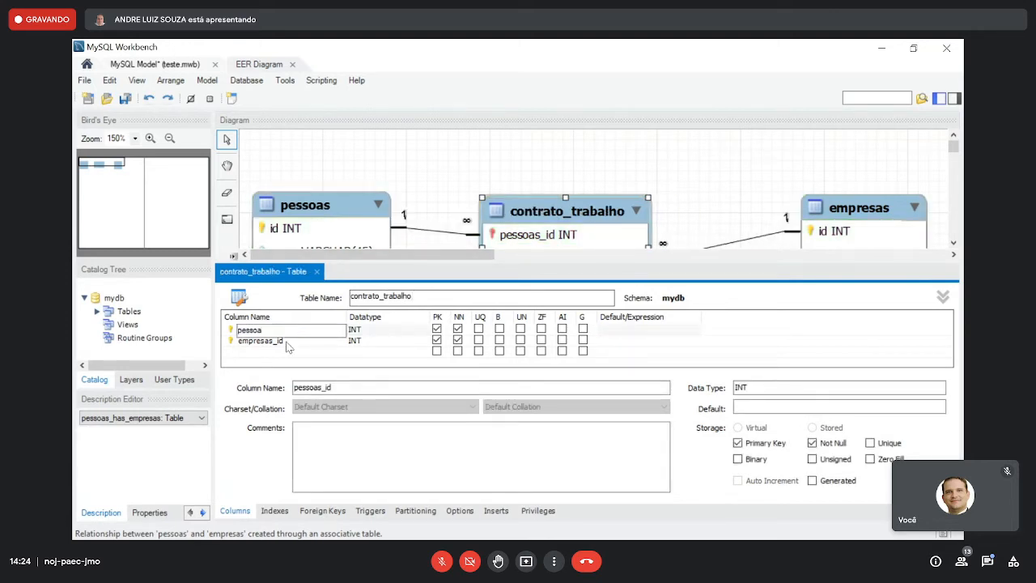
double_click(288, 341)
key("BackSpace")
key("BackSpace")
key("BackSpace")
key("BackSpace")
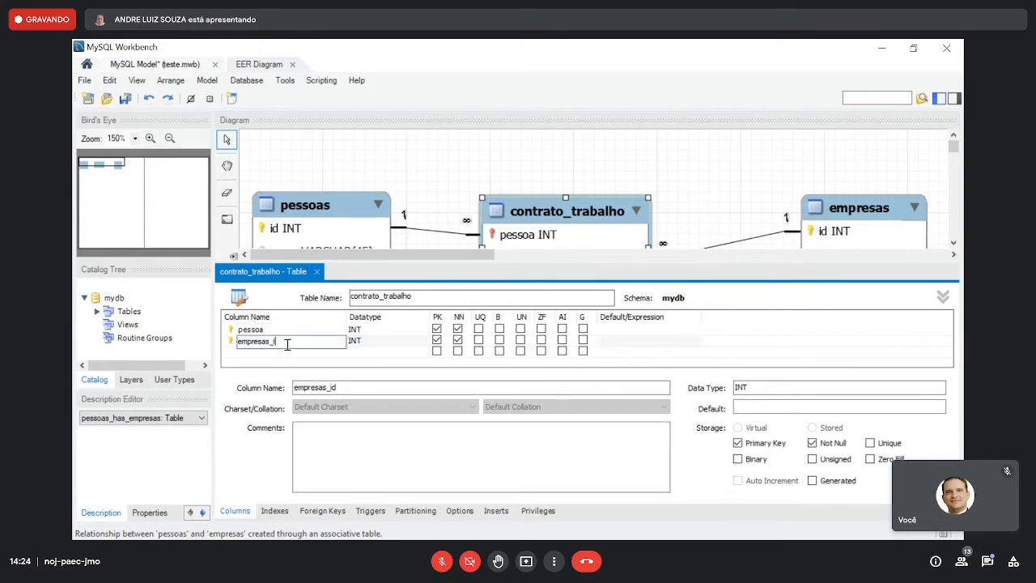
left_click(437, 340)
left_click(437, 329)
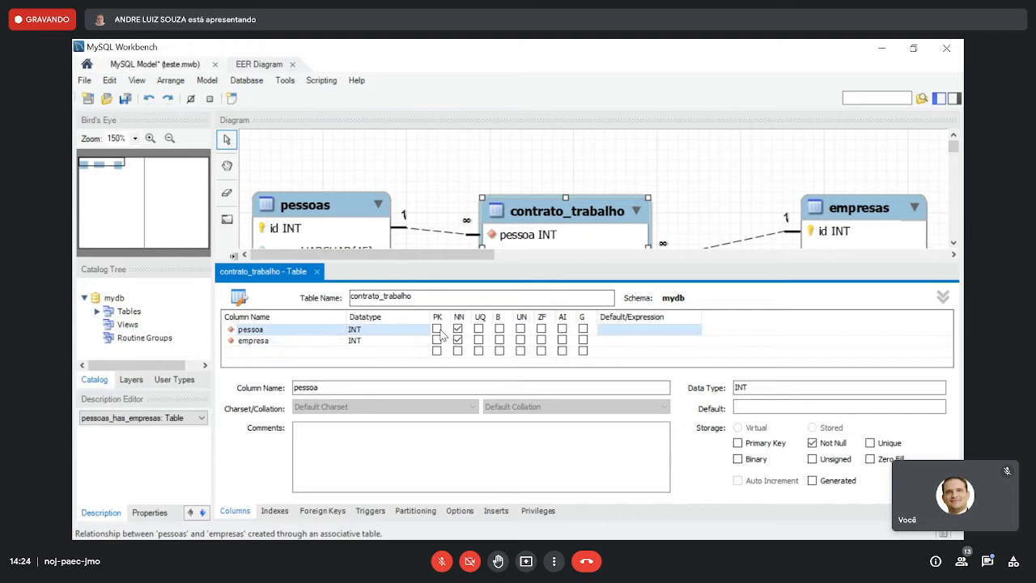
- Add an INT column id to contrato_trabalho as its auto-increment primary key
double_click(382, 351)
type("id")
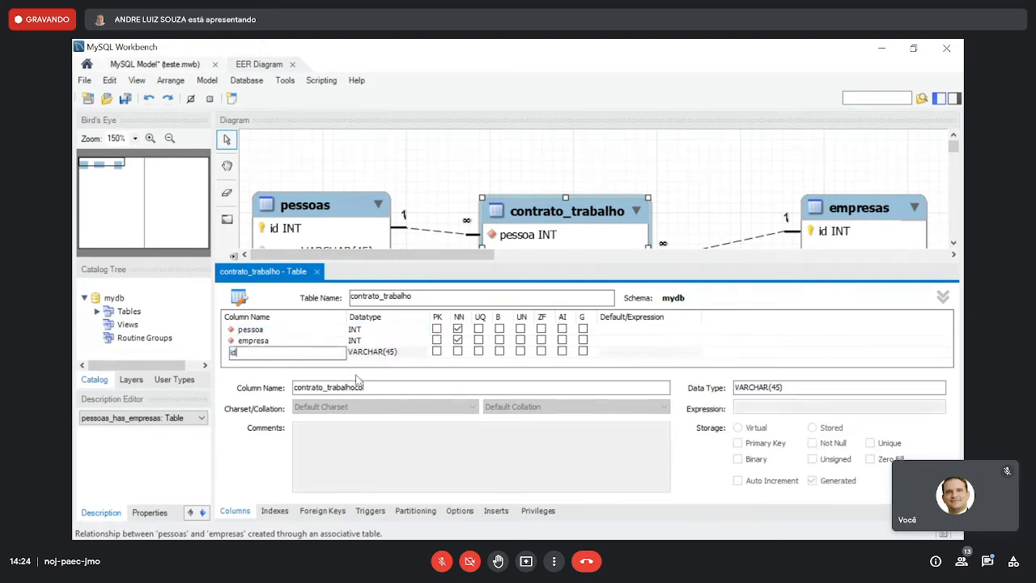
left_click(413, 354)
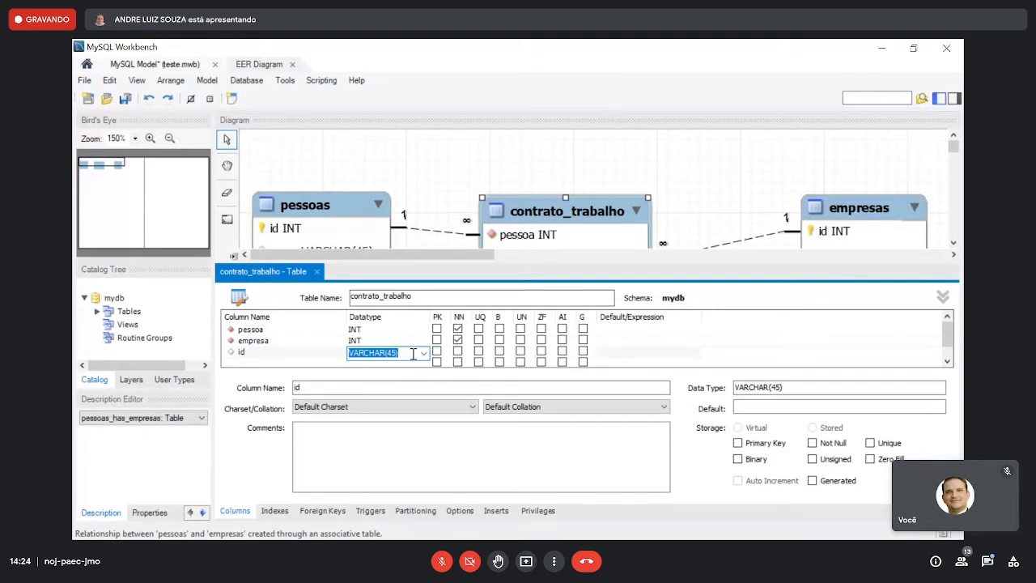
type("INT")
left_click(437, 352)
left_click(563, 352)
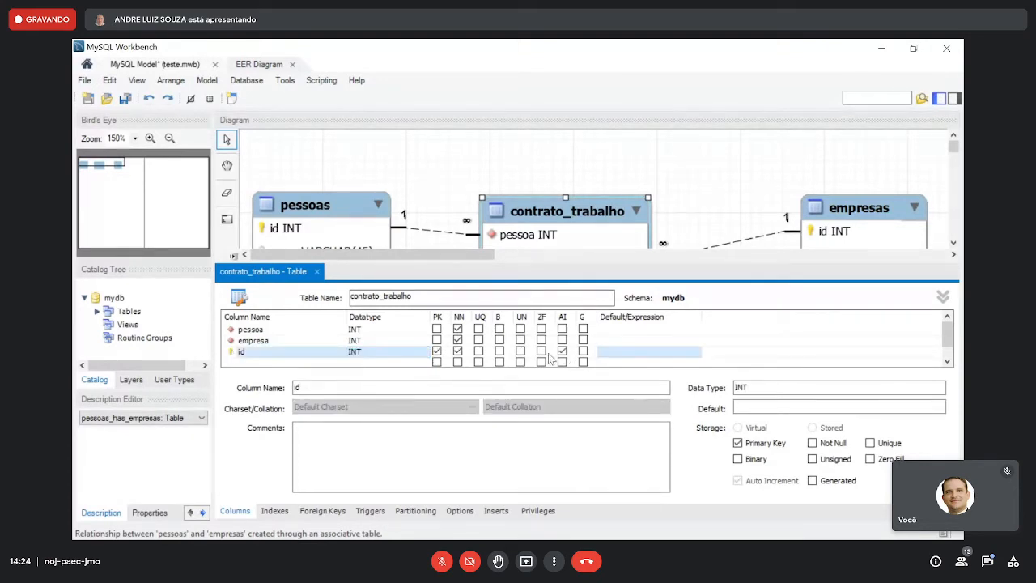
- Add a not-null DATE column inicio to contrato_trabalho
left_click(308, 361)
left_click(297, 354)
type("inici")
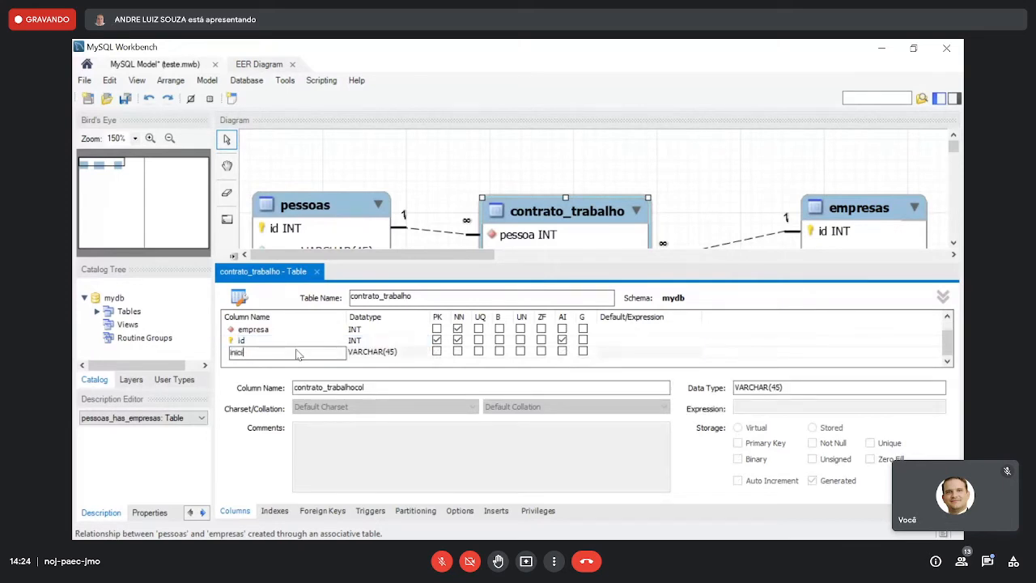
type("o")
key("Tab")
type("date")
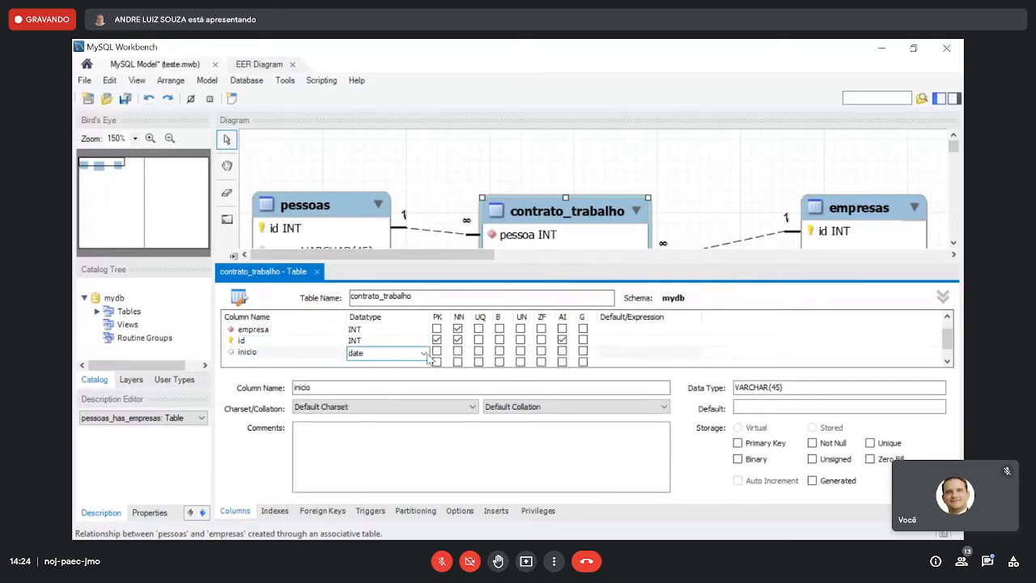
left_click(457, 351)
- Add a nullable DATE column termino to contrato_trabalho and close the table editor
left_click(328, 364)
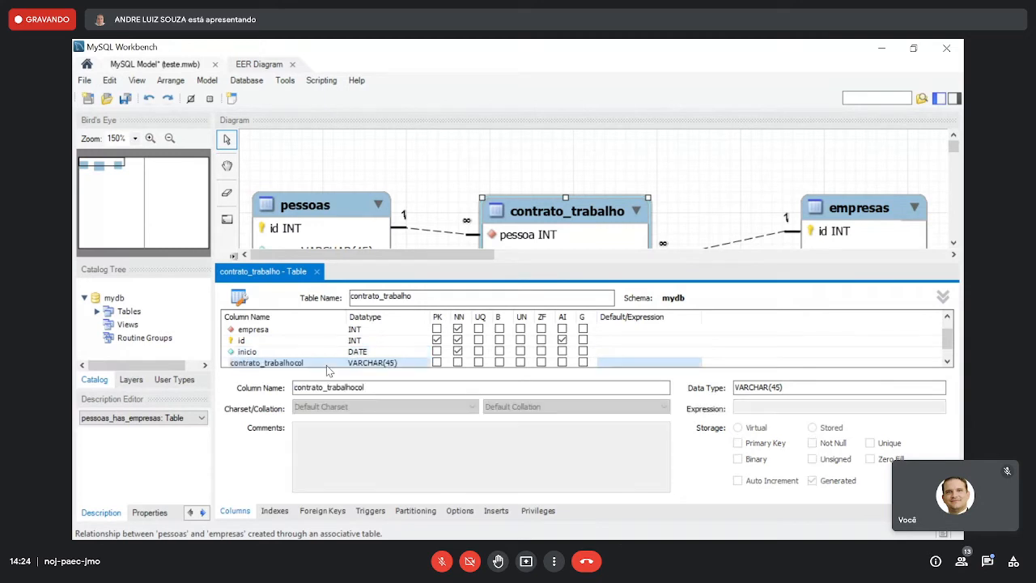
left_click(327, 366)
type("teermin")
key("BackSpace")
key("BackSpace")
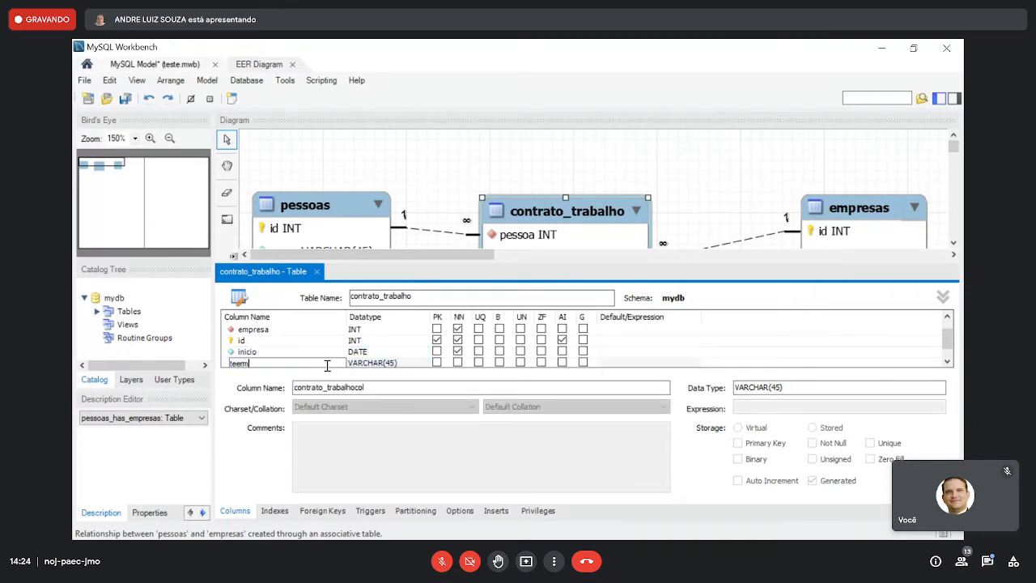
key("BackSpace")
key("BackSpace")
key("BackSpace")
key("BackSpace")
type("ermino")
key("Tab")
type("date")
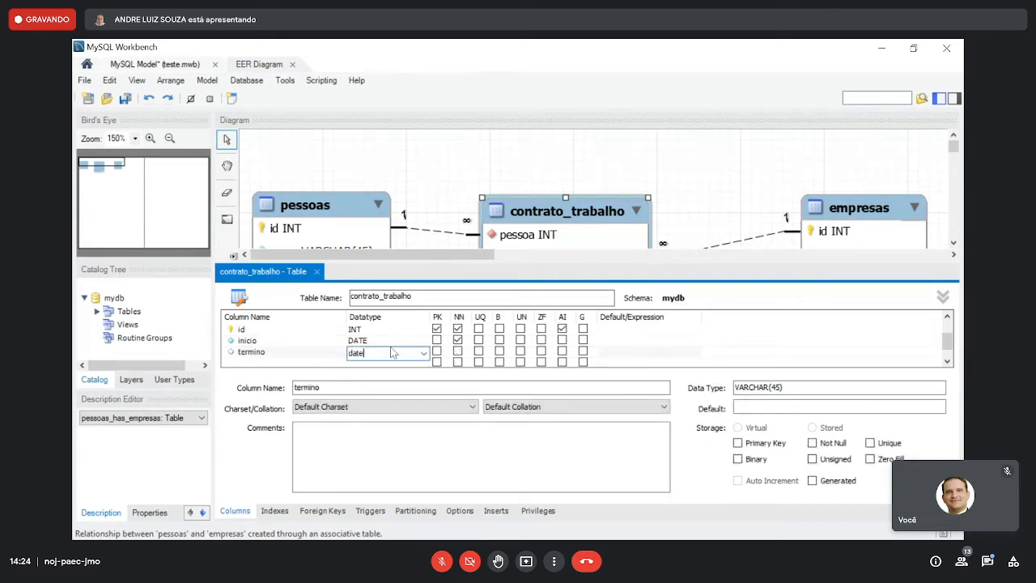
left_click(384, 343)
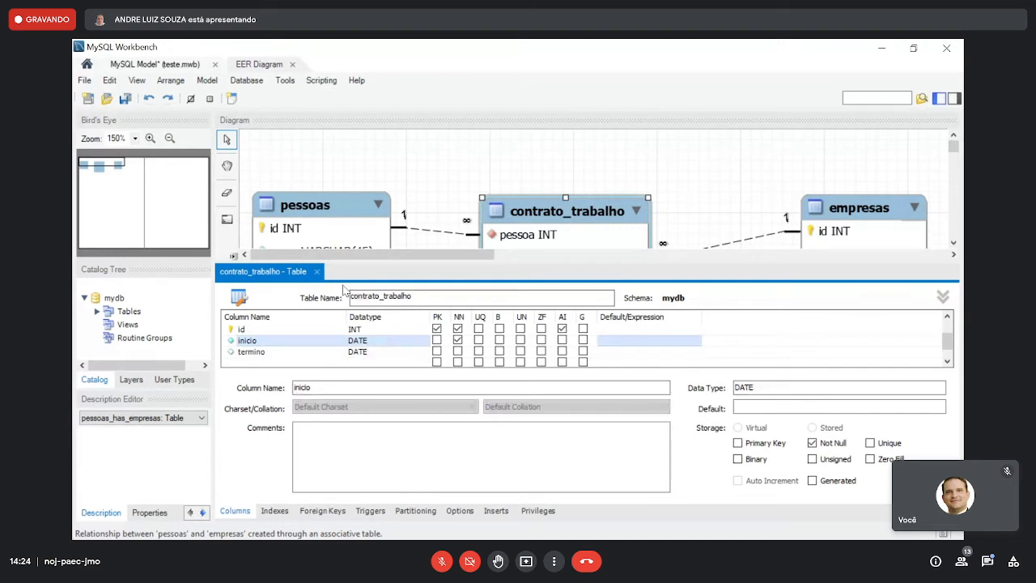
left_click(317, 271)
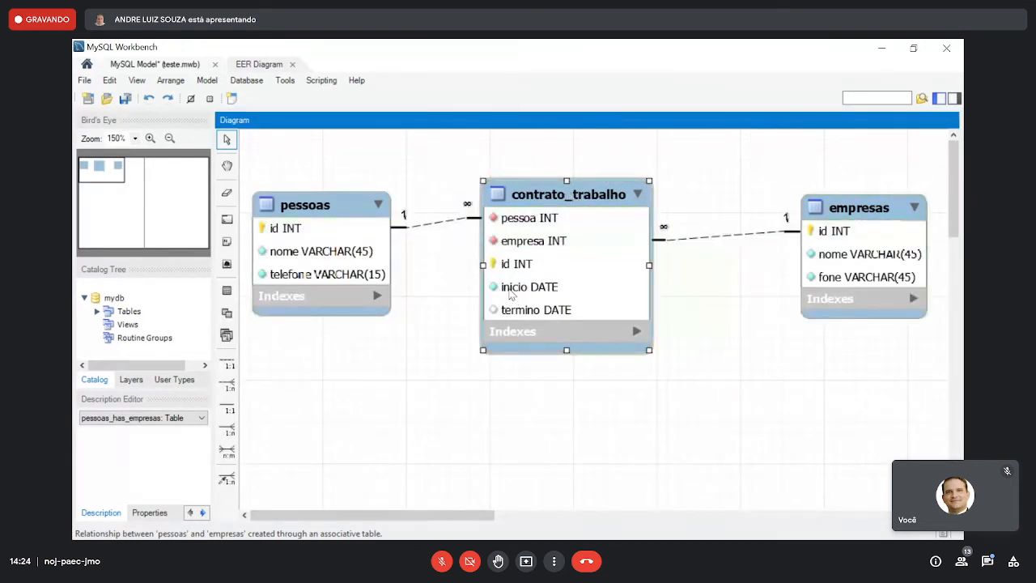
- Reposition the tables so their relationship lines run nearly straight, with empresas moved closer to contrato_trabalho, and save the model
left_click_drag(510, 295, 498, 294)
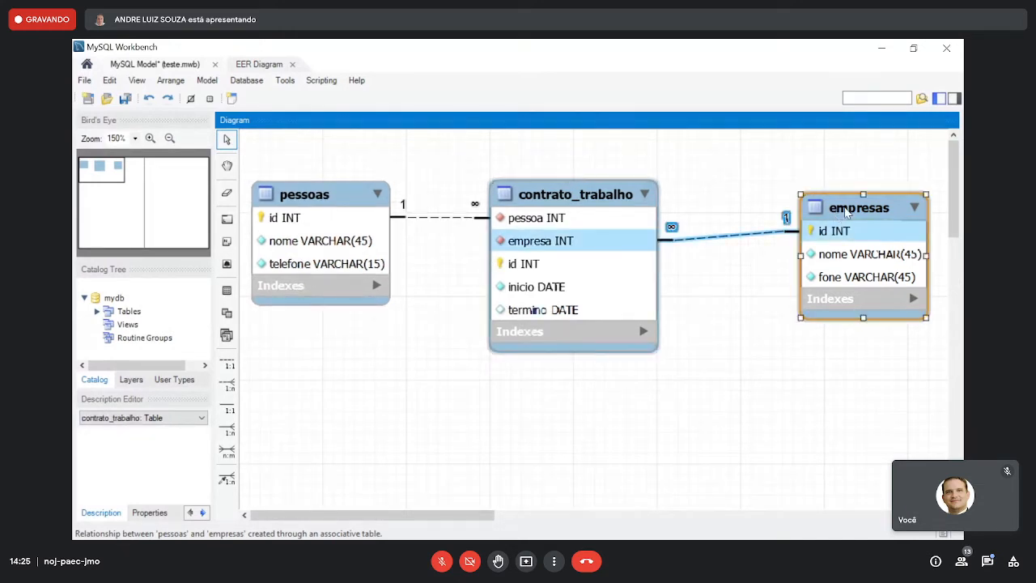
left_click_drag(848, 213, 820, 217)
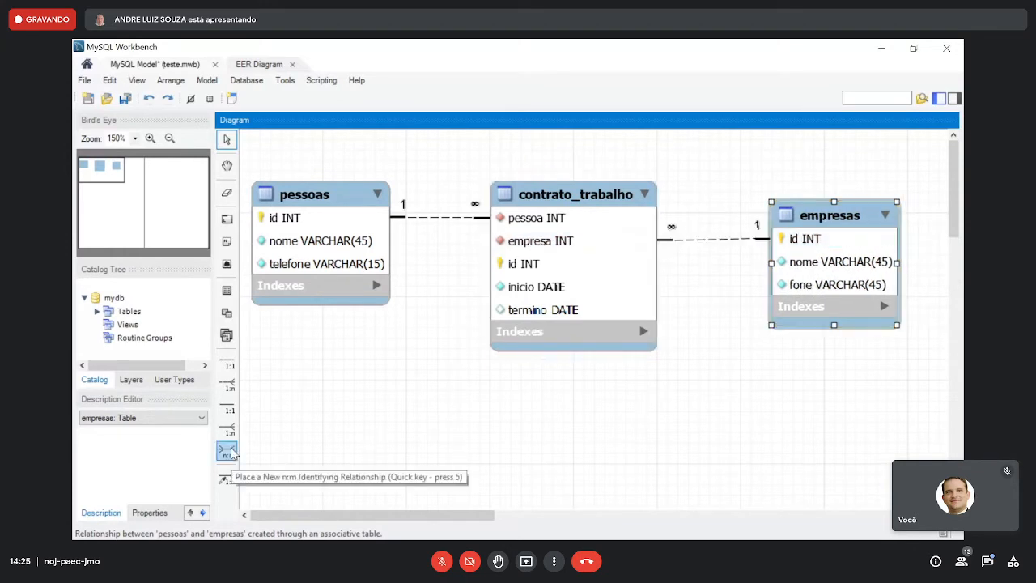
left_click(126, 98)
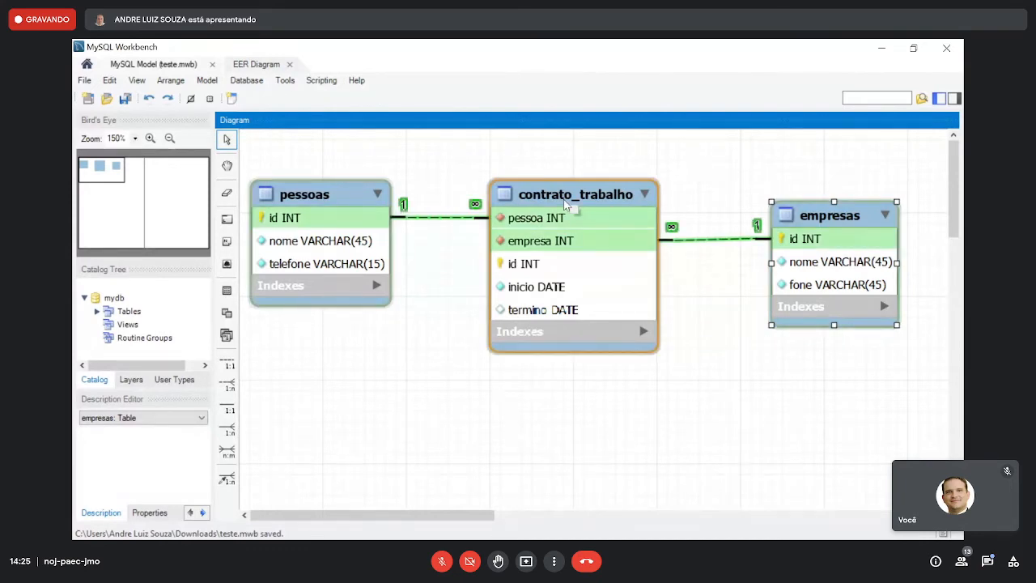
- Move empresas a little further left toward contrato_trabalho, clear the selection, and save the model again
left_click_drag(820, 214, 796, 217)
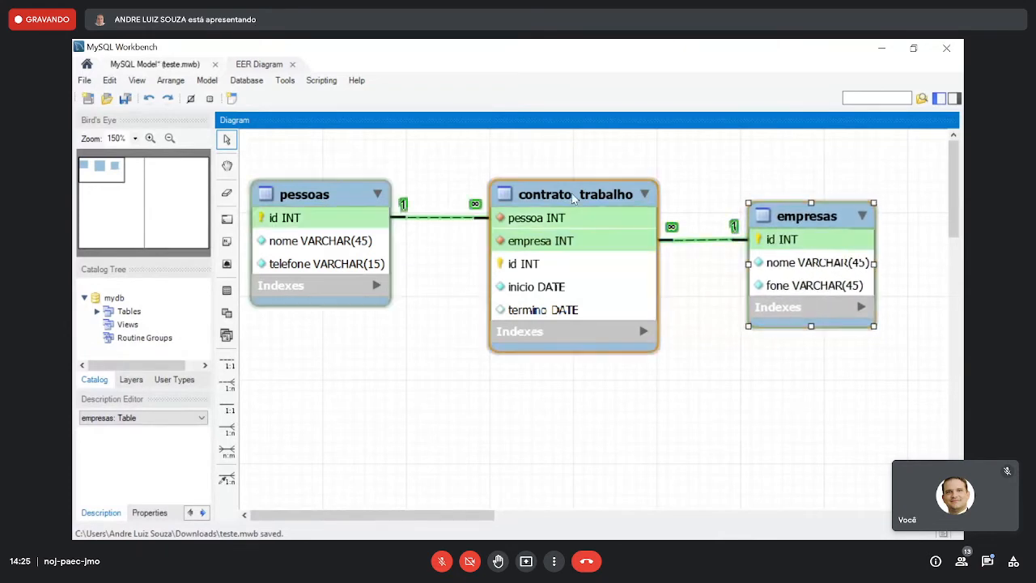
left_click(350, 192)
left_click(367, 175)
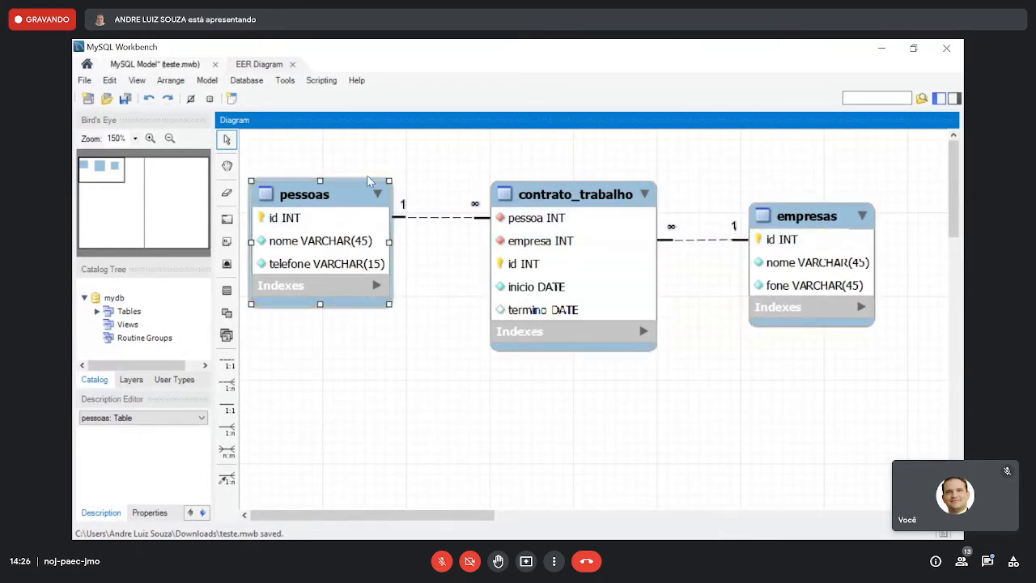
left_click(126, 98)
- Switch to DirectAdmin in the browser and open the form for creating a MySQL database
key("alt+Tab")
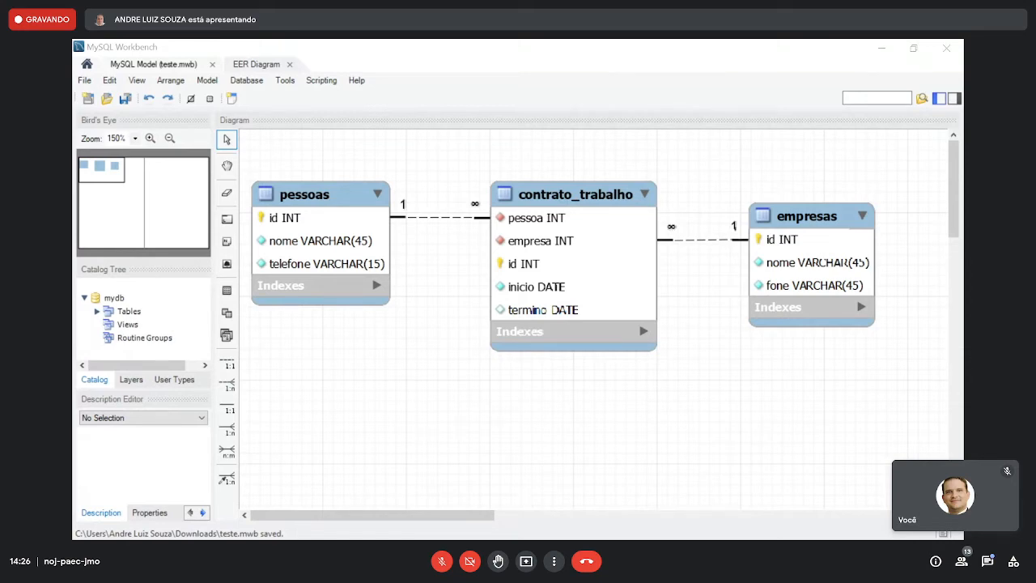
key("alt+Tab")
scroll(618, 254, "up", 4)
mouse_move(164, 274)
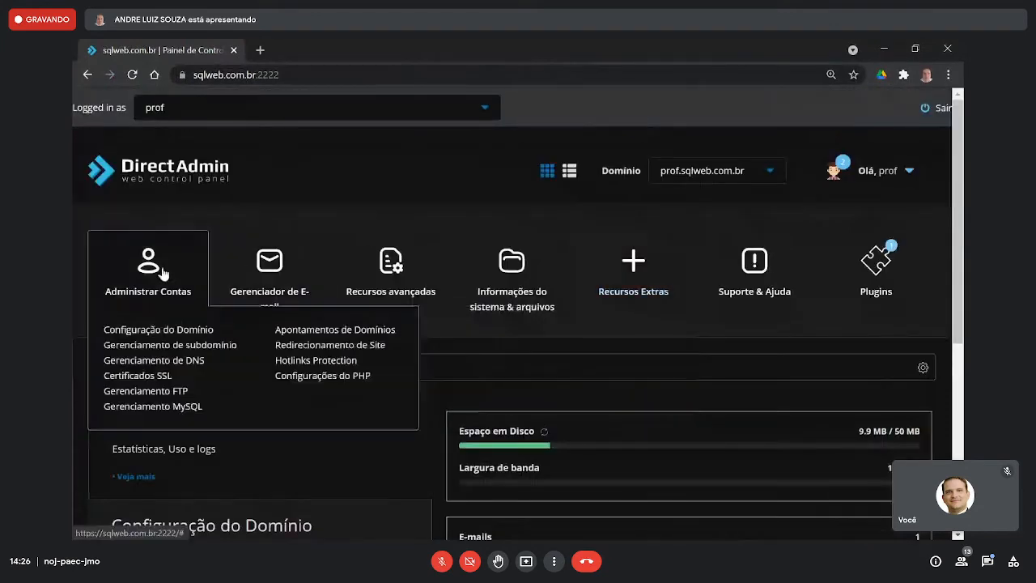
left_click(171, 407)
left_click(673, 222)
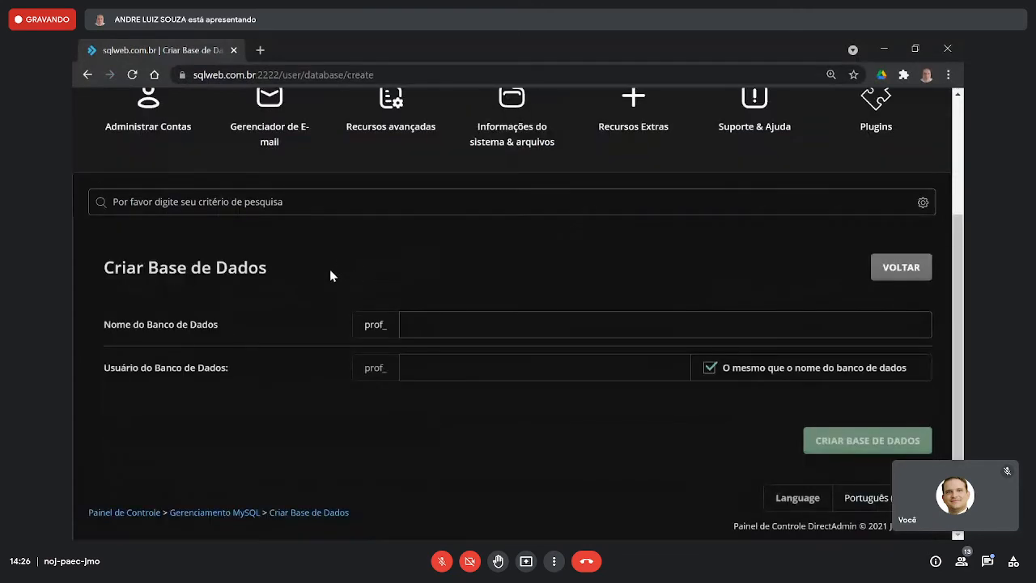
- Create the database aula20210825 with a user of the same name, enter the database password, and dismiss the summary
left_click(448, 323)
type("aula")
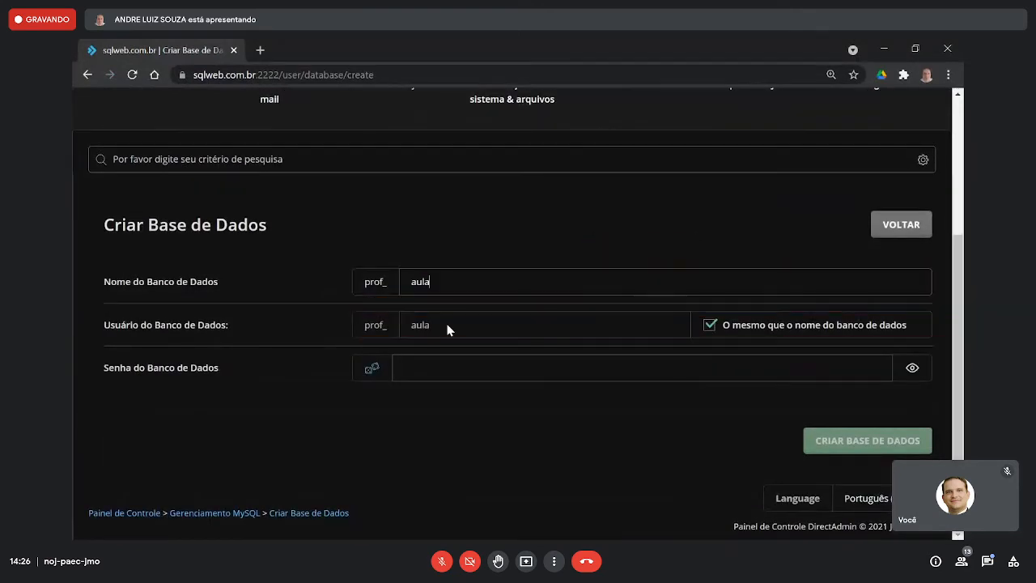
type("20210825")
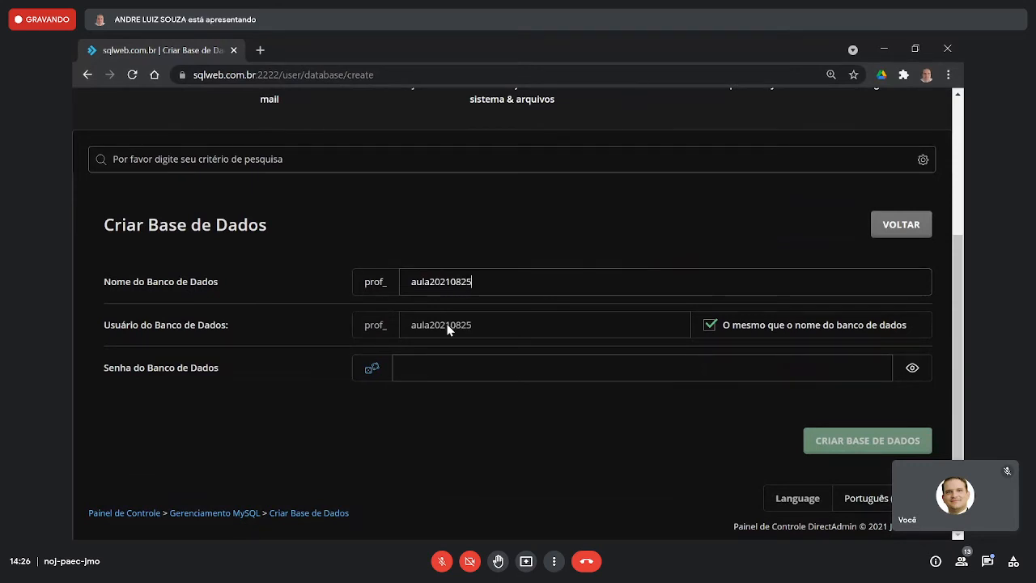
left_click(450, 368)
type("••••••••")
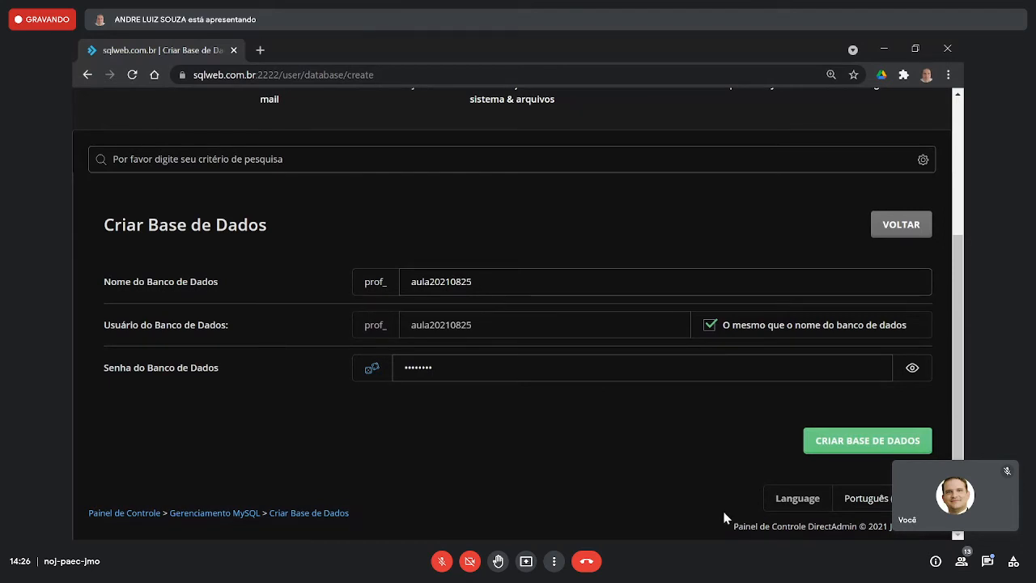
left_click(853, 438)
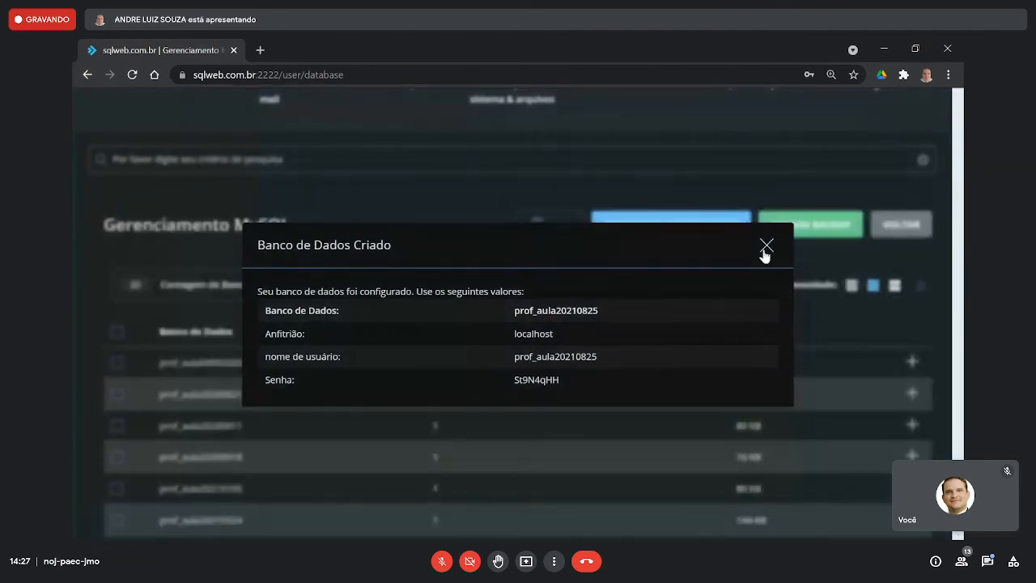
left_click(766, 246)
- Open phpMyAdmin from the MySQL management page and open the prof_aula20210825 database
left_click(544, 226)
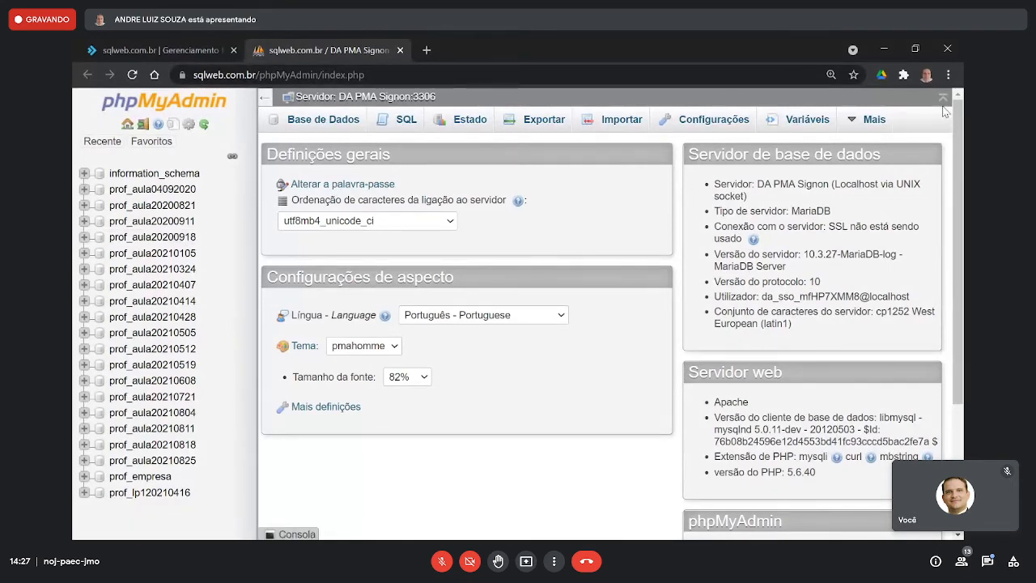
left_click(948, 75)
left_click(908, 202)
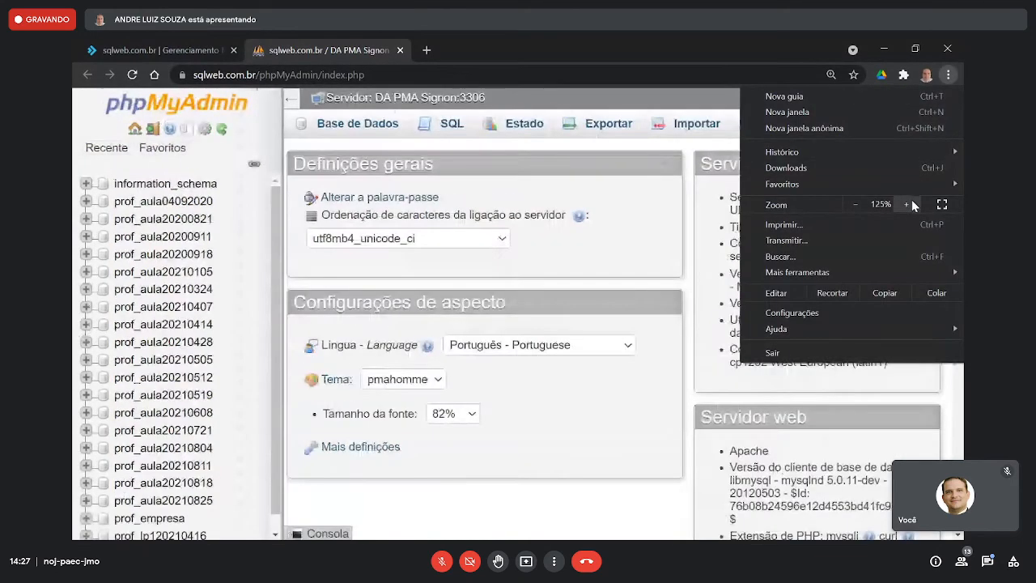
left_click(243, 290)
scroll(232, 283, "down", 1)
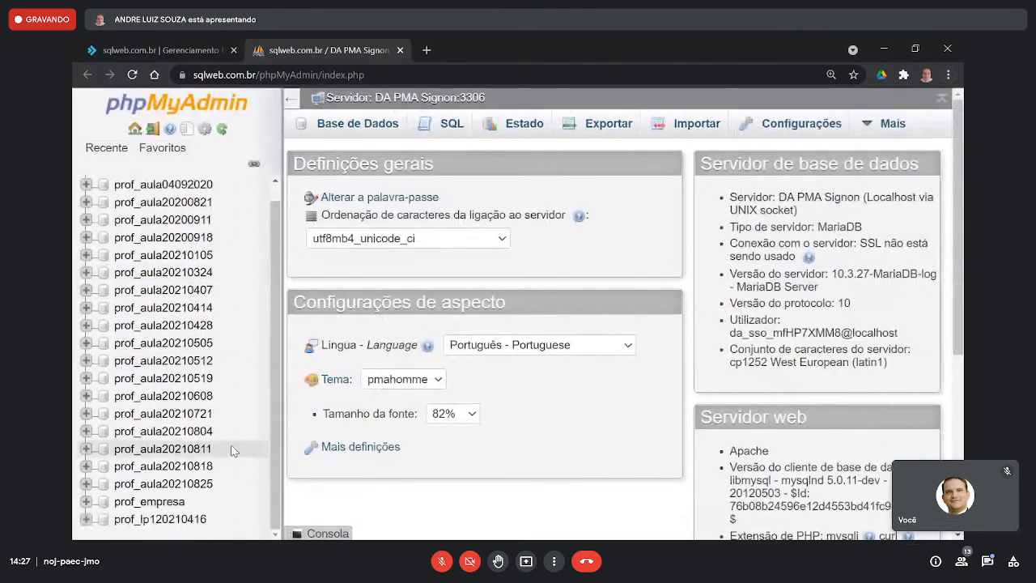
left_click(197, 489)
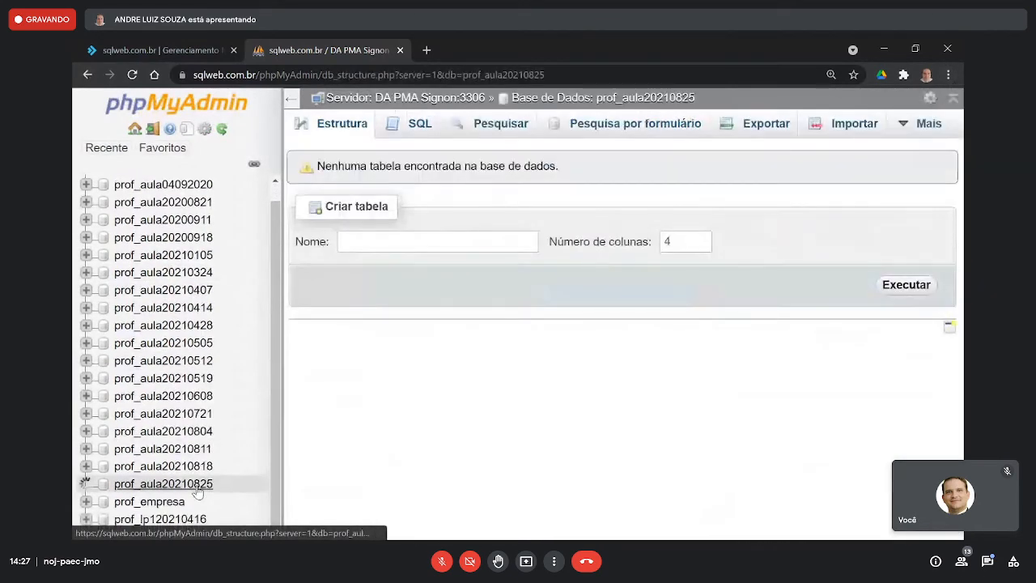
- Create the pessoas table in prof_aula20210825 in phpMyAdmin from its SQL copied out of MySQL Workbench, without the mydb prefix
key("alt+Tab")
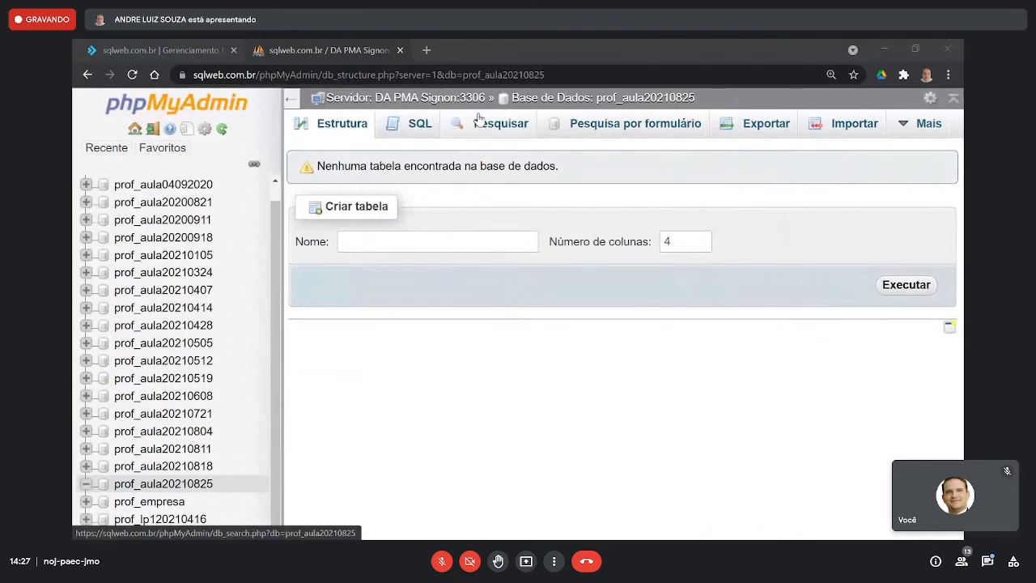
right_click(342, 200)
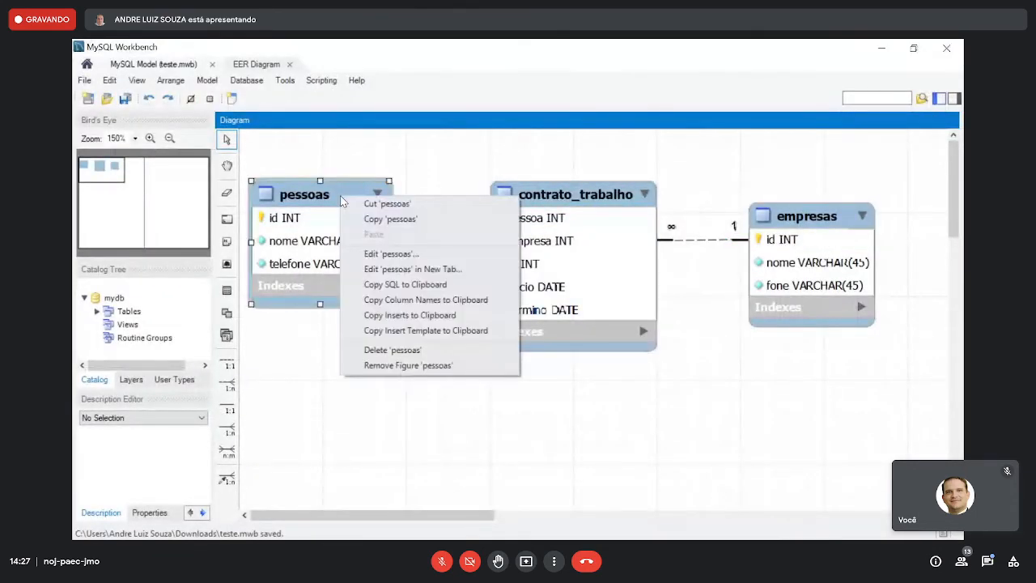
left_click(405, 284)
key("alt+Tab")
left_click(449, 279)
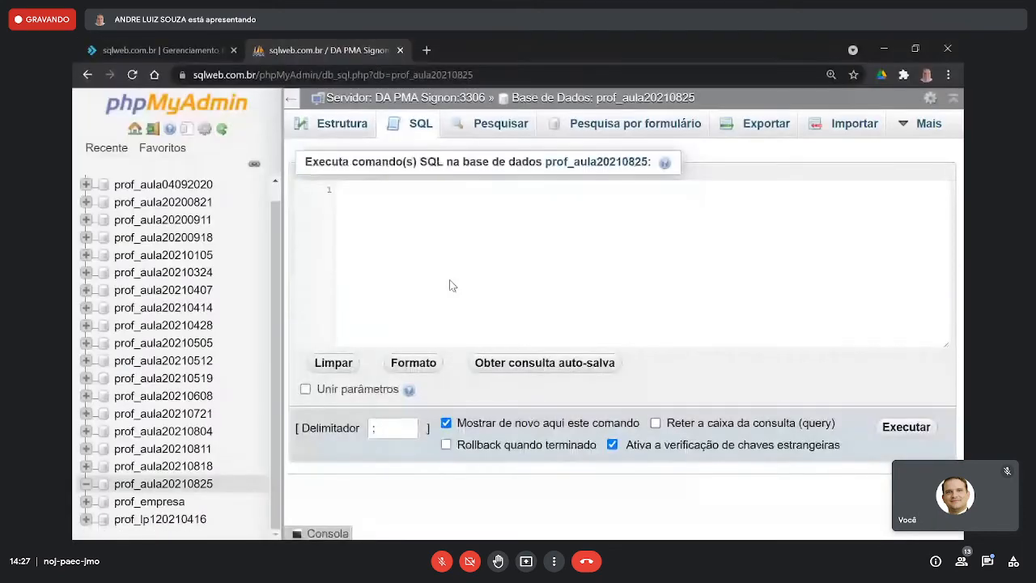
type("CREATE TABLE IF NOT EXISTS `mydb`.`pessoas` (   `id` INT NOT NULL AUTO_INCREMENT,   `nome` VARCHAR(45) NOT NULL,   `telefone` VARCHAR(15) NOT NULL,   PRIMARY KEY (`id`)) ENGINE = InnoDB")
double_click(492, 190)
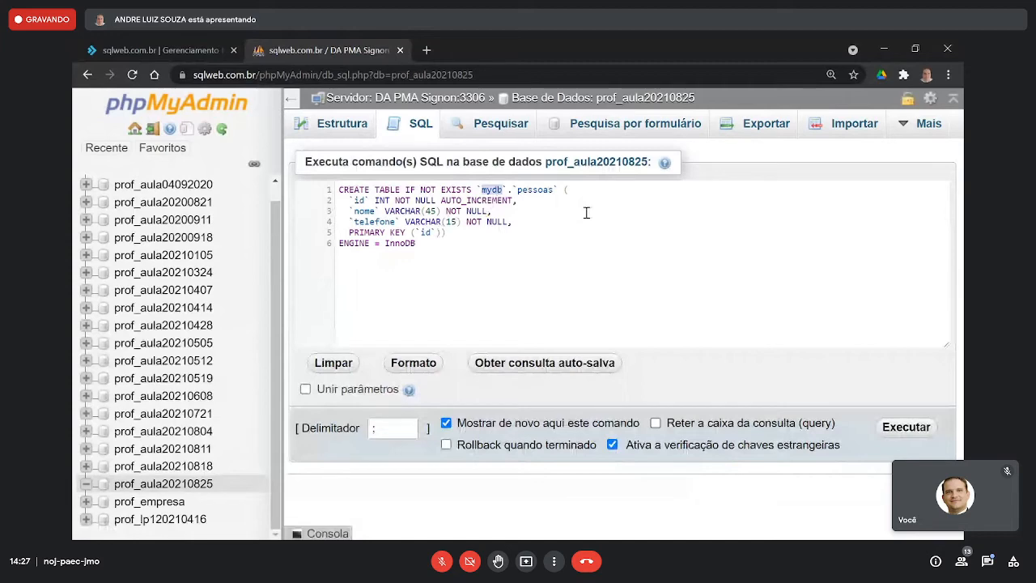
- Create the empresas table from its copied SQL in a new query, removing the mydb prefix before running it
left_click(420, 124)
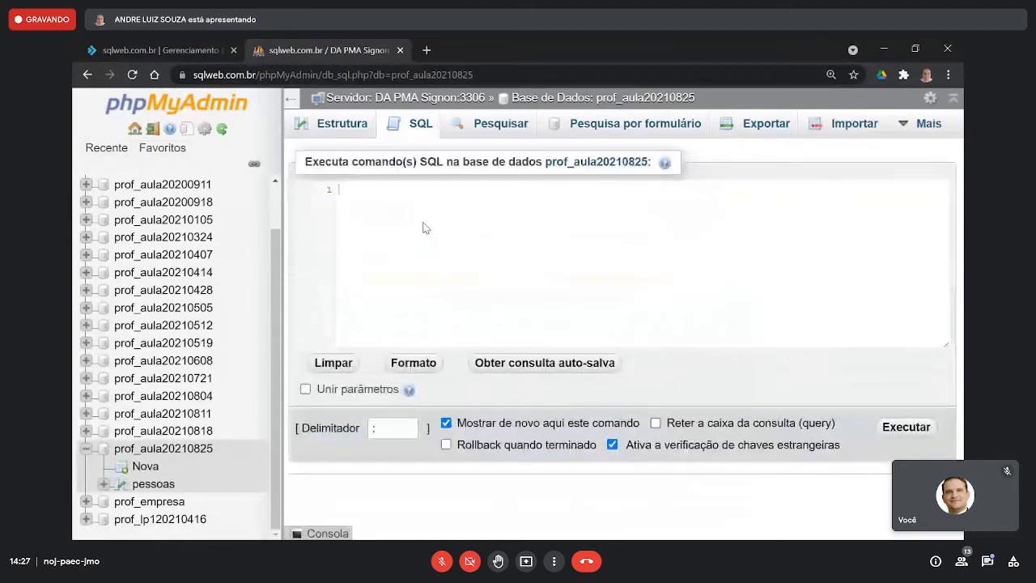
type("CREATE TABLE IF NOT EXISTS `mydb`.`empresas` (   `id` INT NOT NULL AUTO_INCREMENT,   `nome` VARCHAR(45) NOT NULL,   `fone` VARCHAR(45) NOT NULL,   PRIMARY KEY (`id`)) ENGINE = InnoDB")
left_click_drag(478, 191, 511, 189)
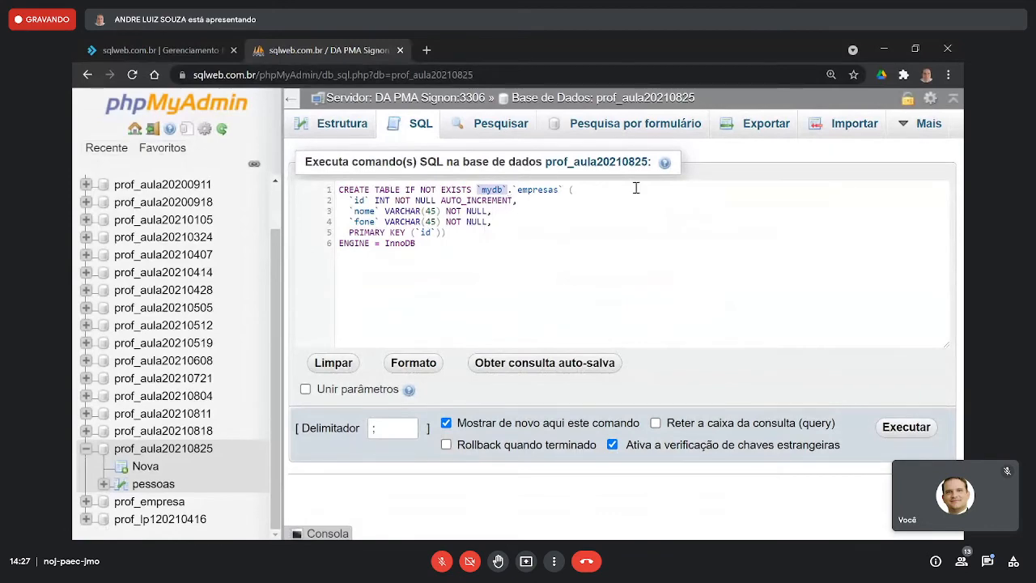
key("Delete")
key("Delete")
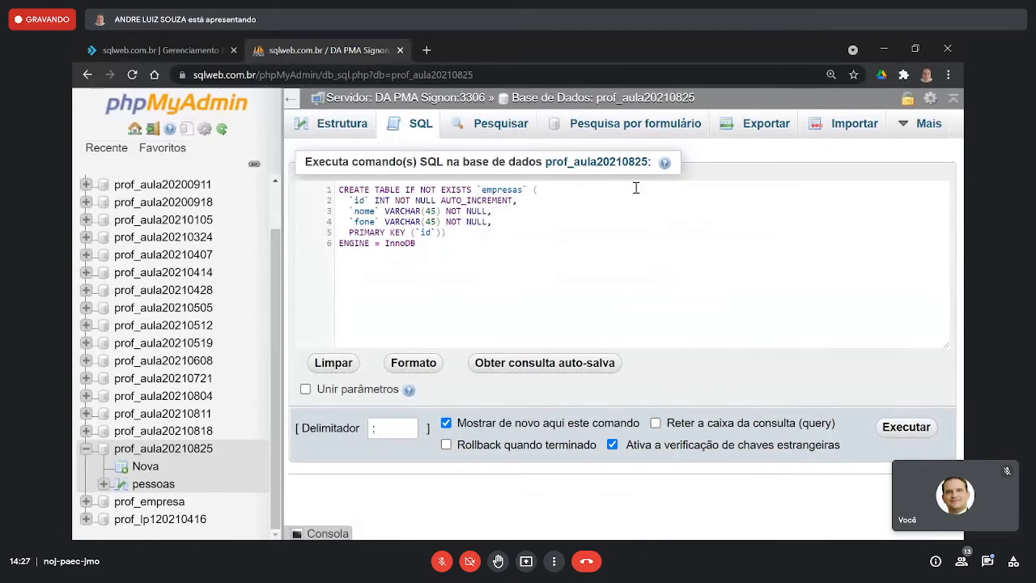
left_click(915, 431)
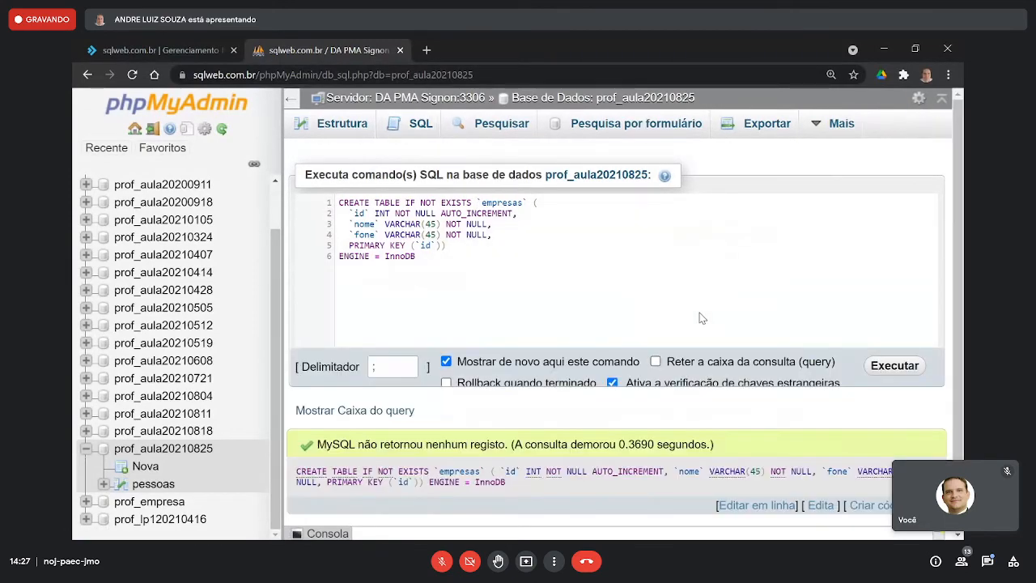
- Copy the contrato_trabalho table's SQL from MySQL Workbench and paste it into a new phpMyAdmin query
key("alt+Tab")
left_click(586, 197)
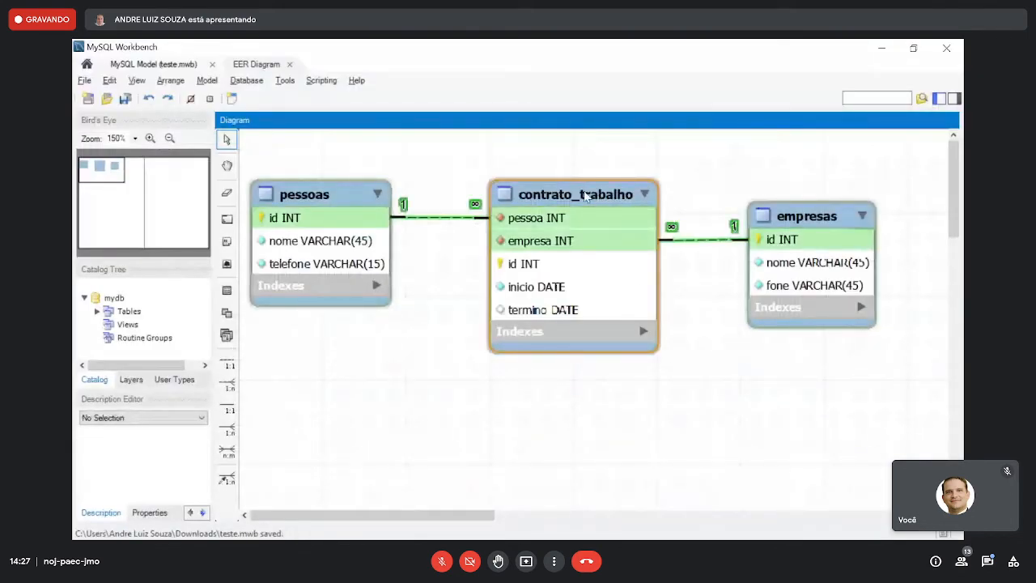
key("alt+Tab")
left_click(417, 127)
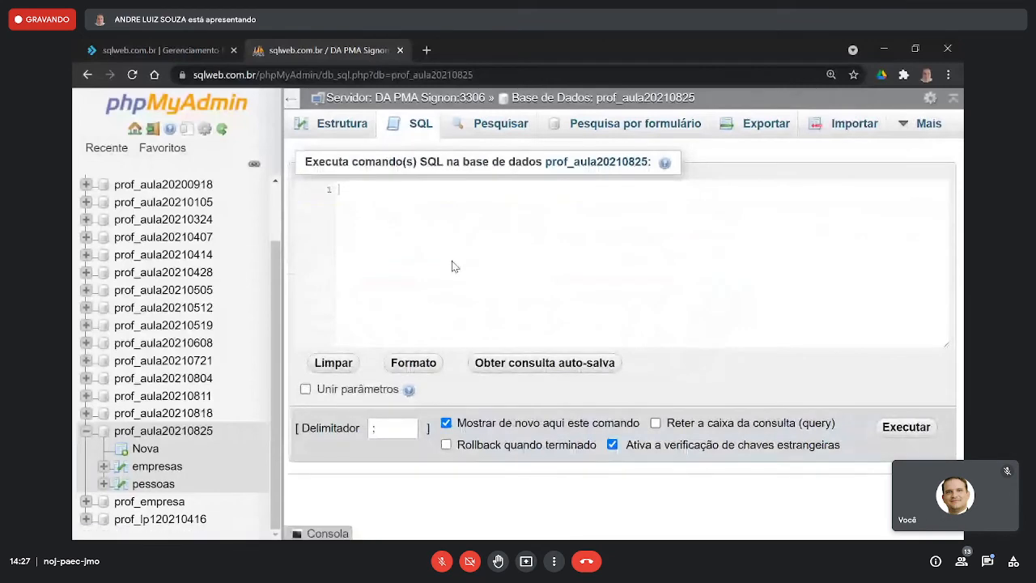
key("ctrl+v")
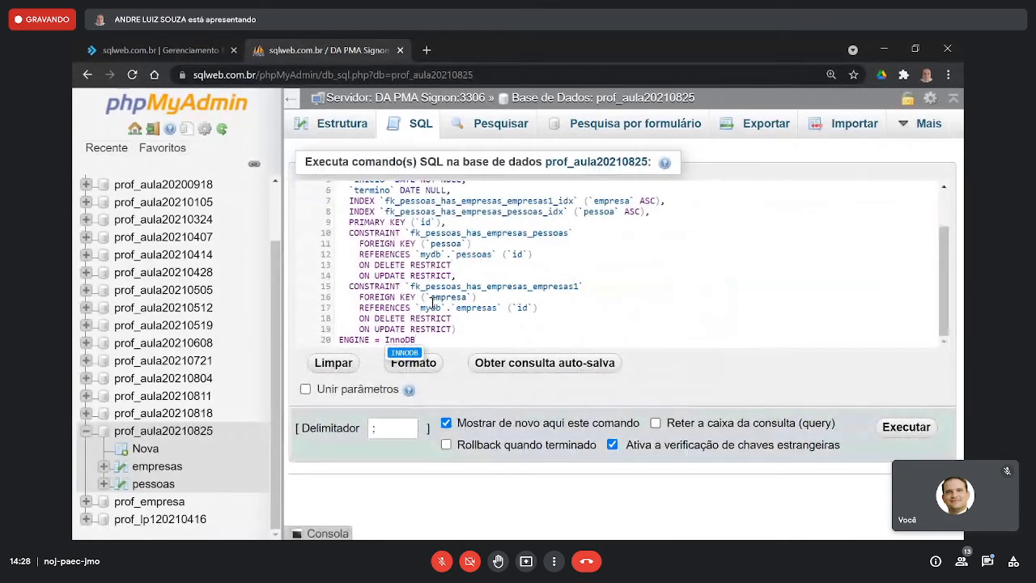
- Remove the mydb prefix from the contrato_trabalho table name and both foreign key references, and run the query
left_click_drag(416, 308, 450, 308)
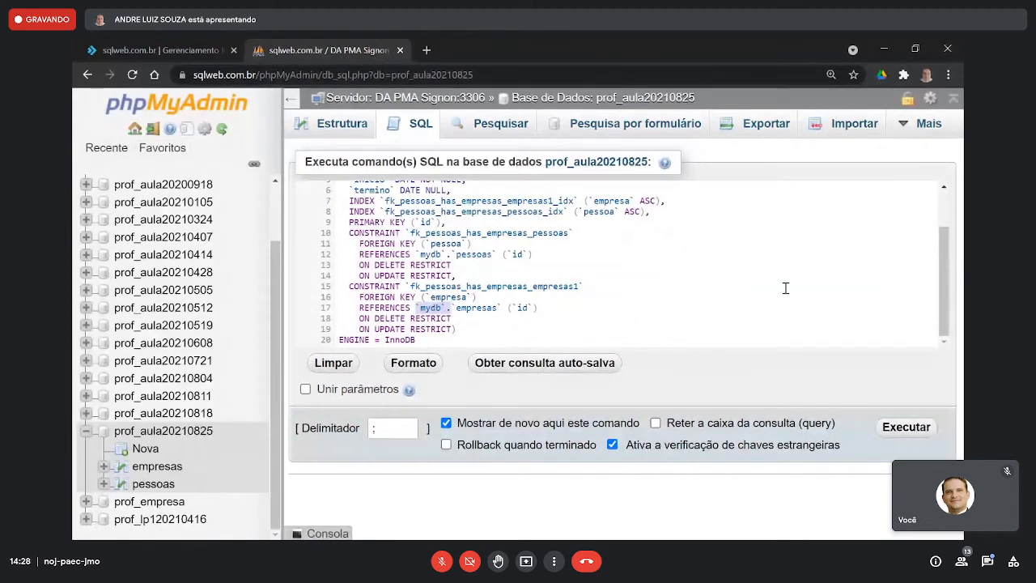
key("Delete")
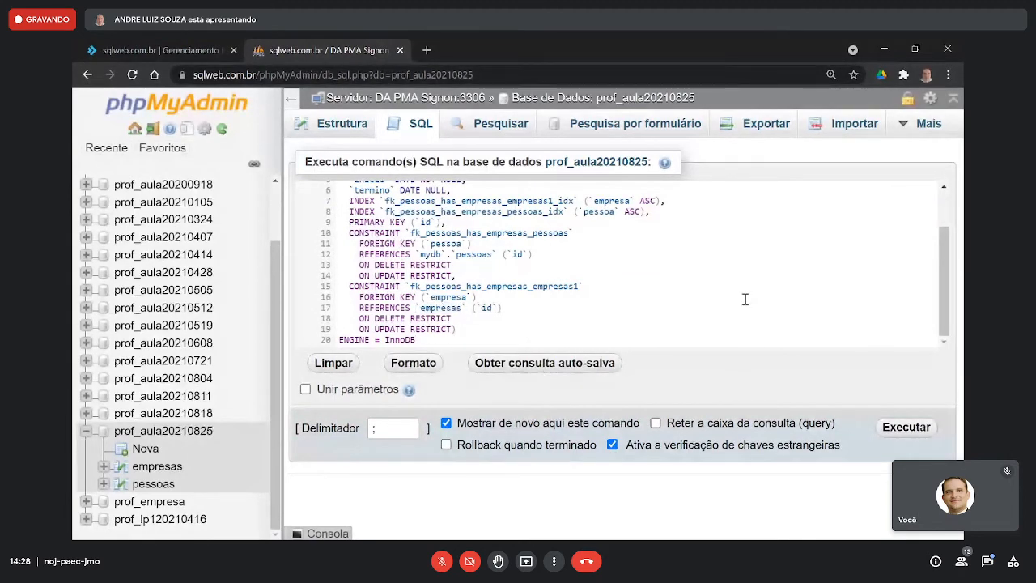
left_click_drag(416, 255, 449, 254)
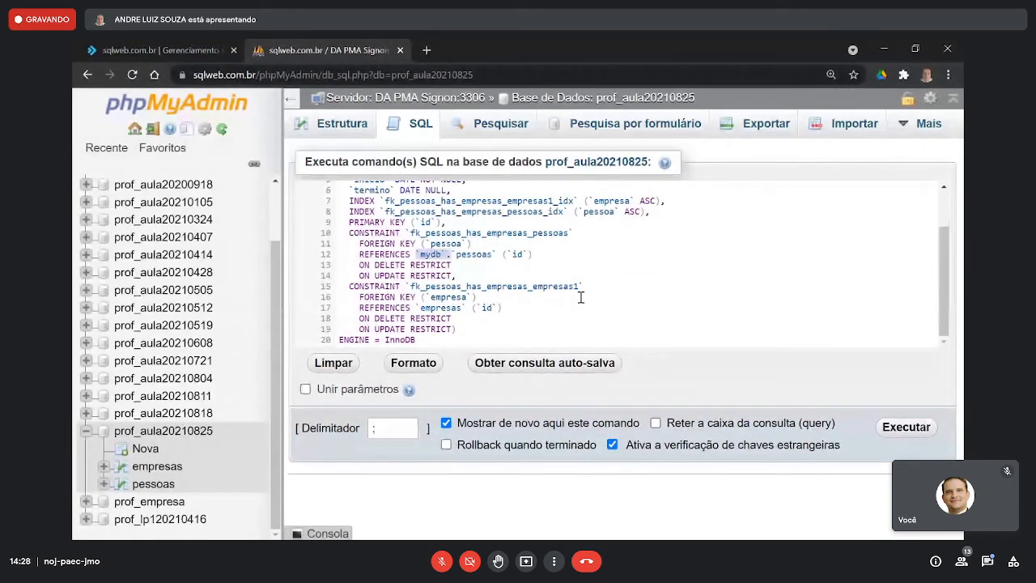
key("Delete")
scroll(580, 298, "up", 2)
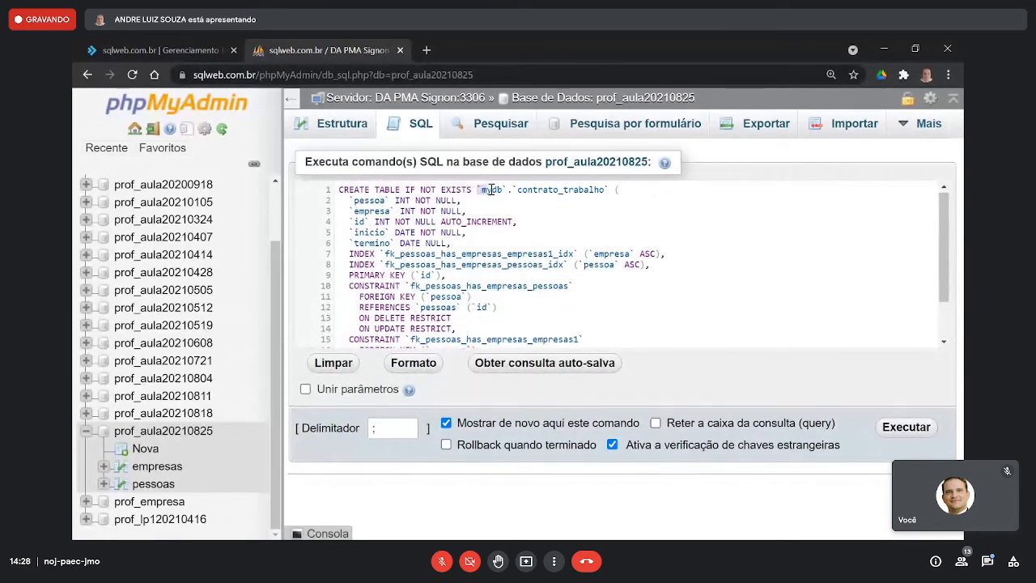
left_click_drag(477, 189, 518, 189)
key("Delete")
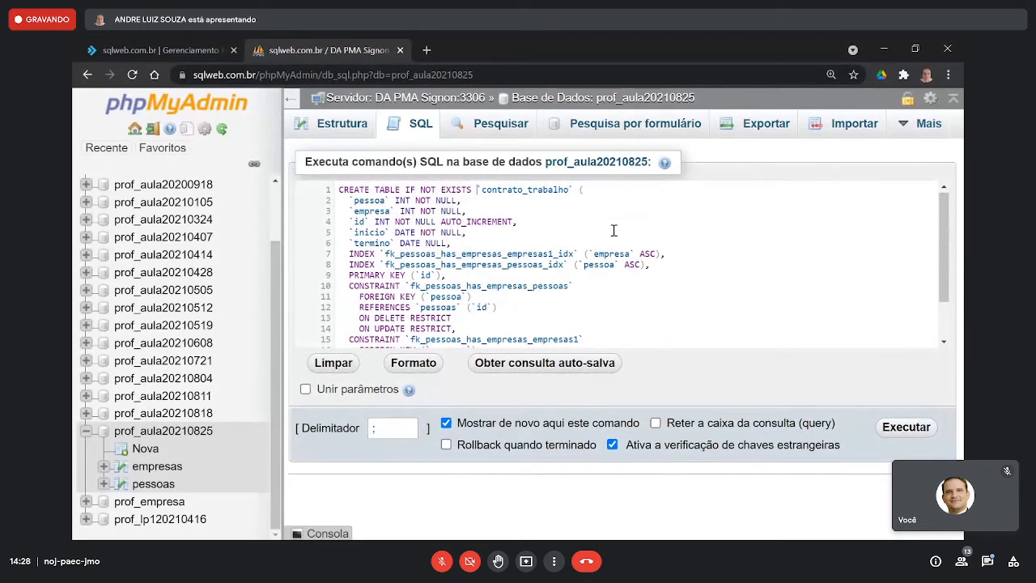
scroll(614, 231, "down", 2)
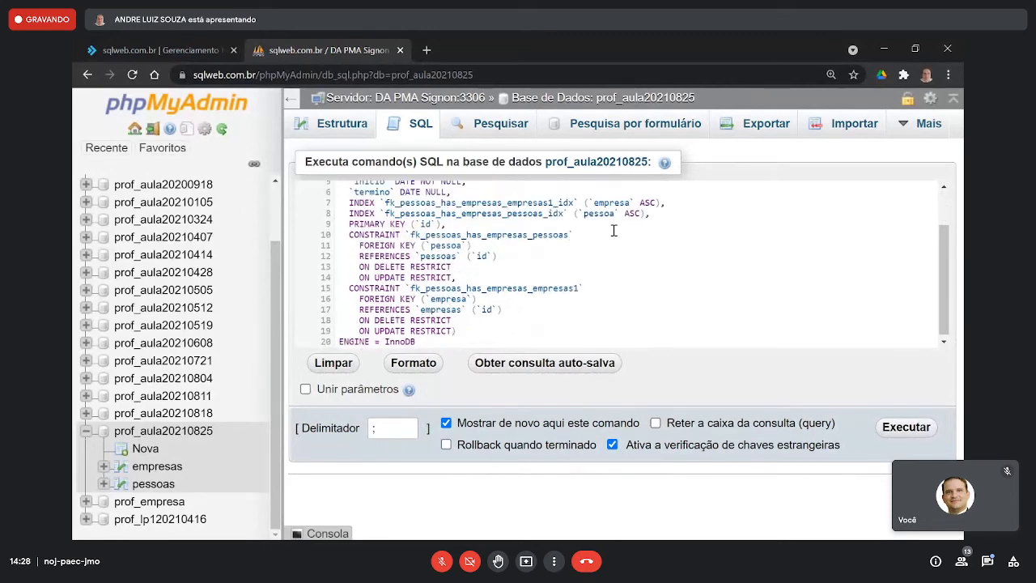
left_click(906, 427)
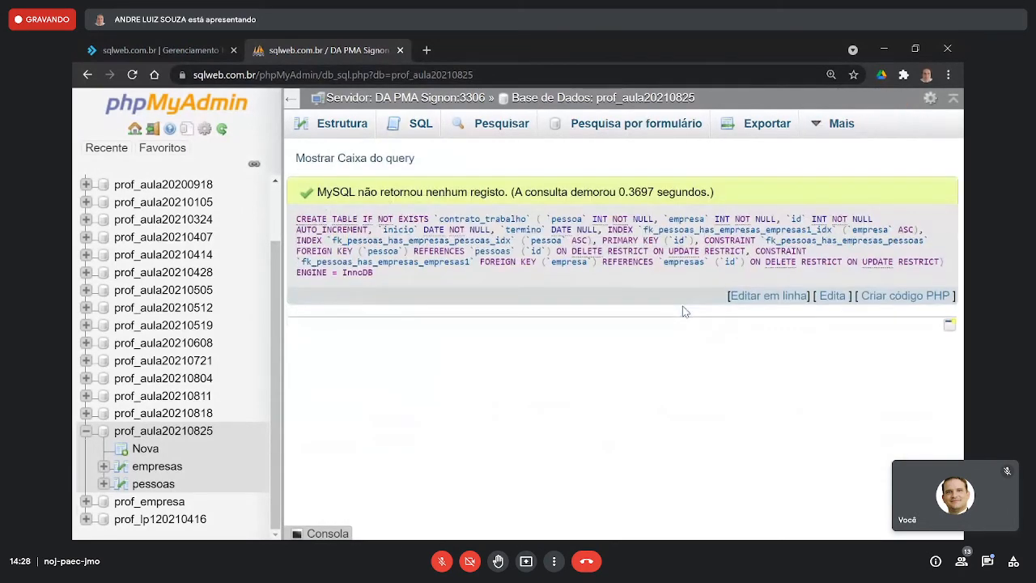
- Insert a row into the pessoas table with the person's full name and phone number, leaving id empty
scroll(162, 449, "down", 1)
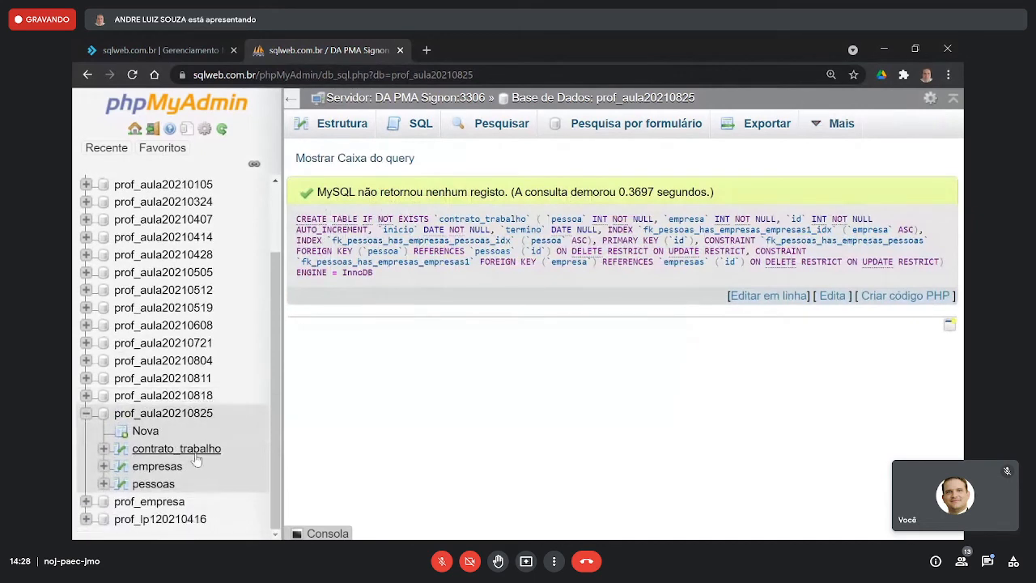
left_click(159, 486)
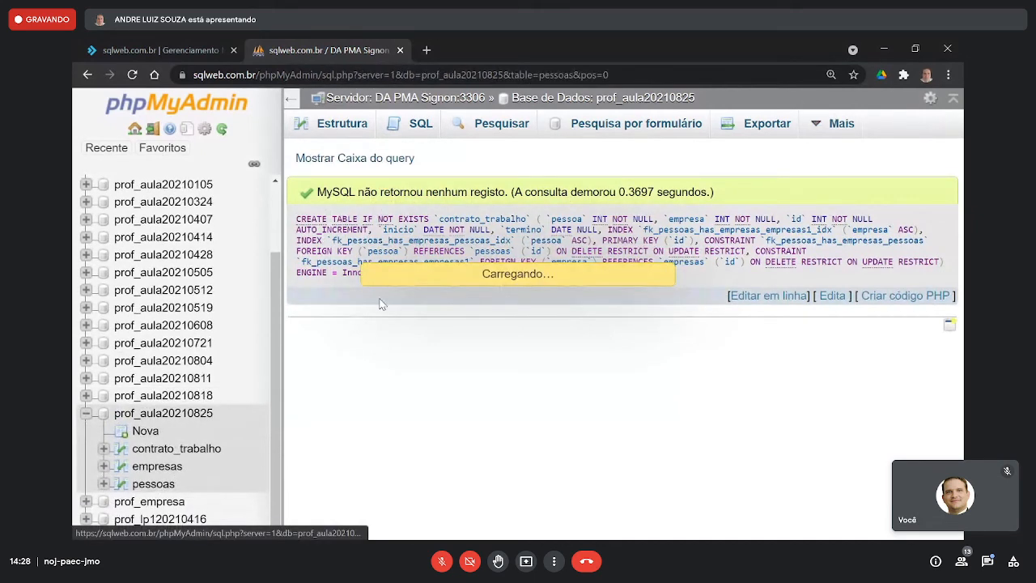
left_click(647, 124)
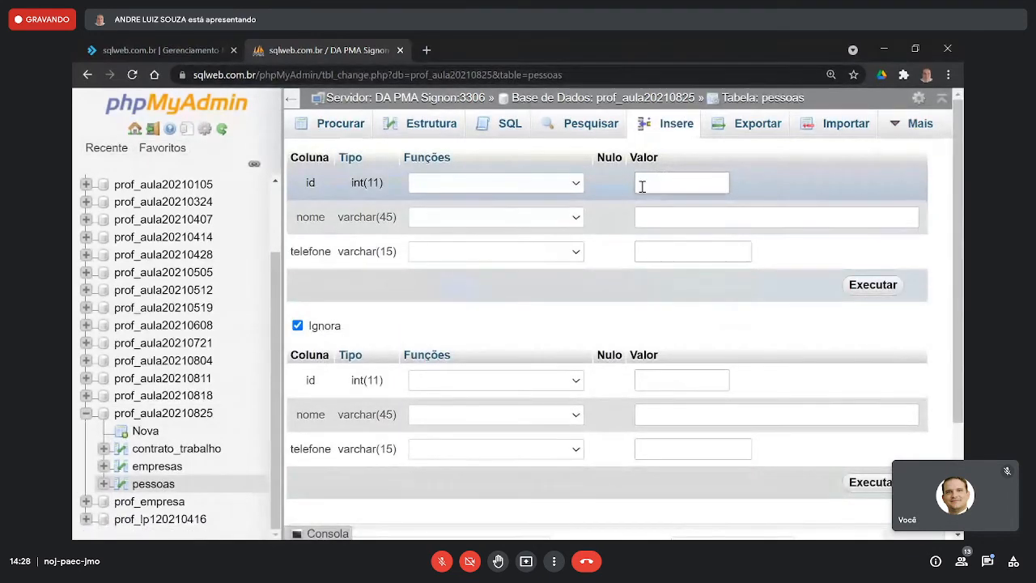
left_click(656, 221)
type("mai")
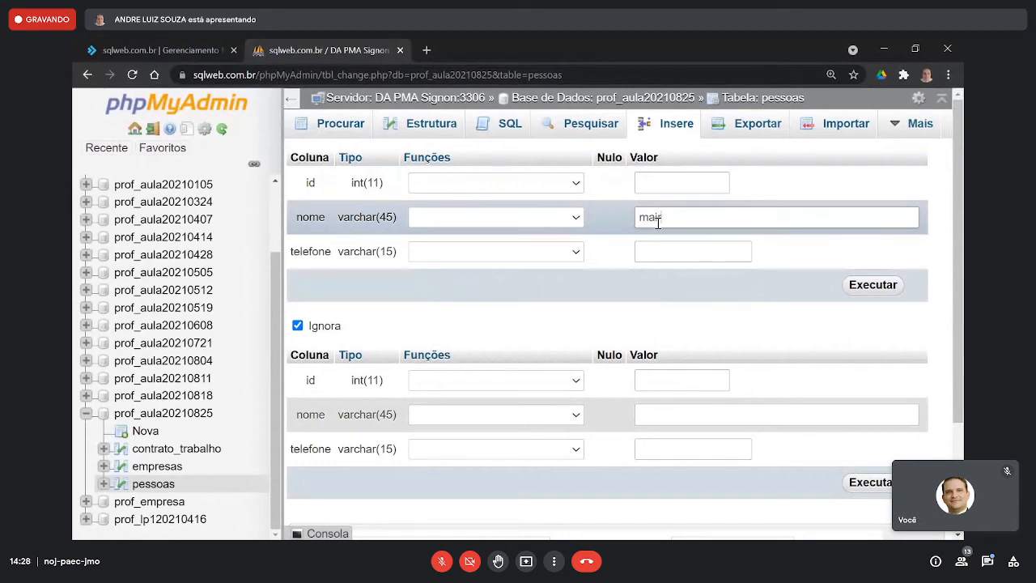
key("BackSpace")
key("BackSpace")
key("BackSpace")
key("Tab")
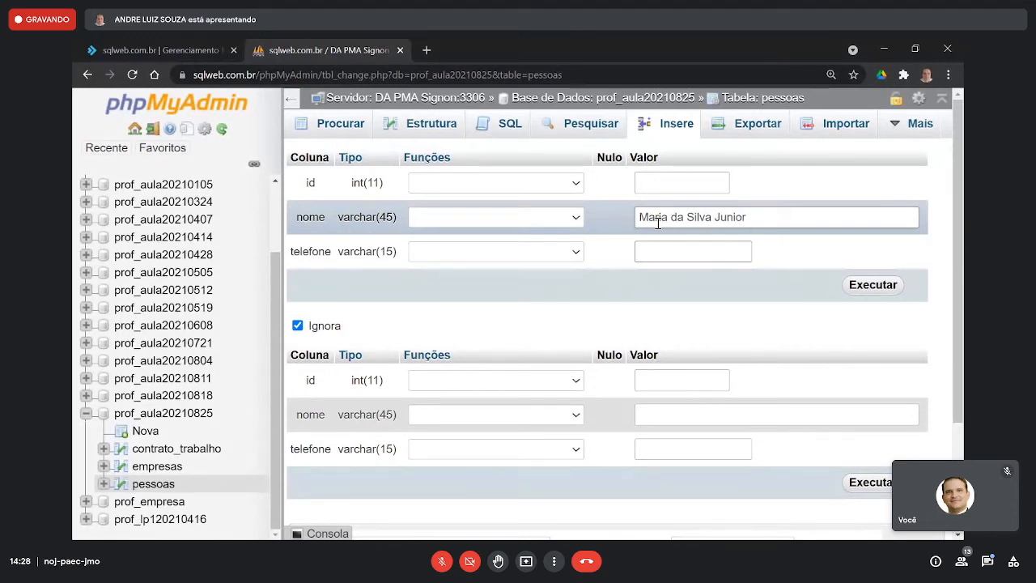
type("29293823")
key("Return")
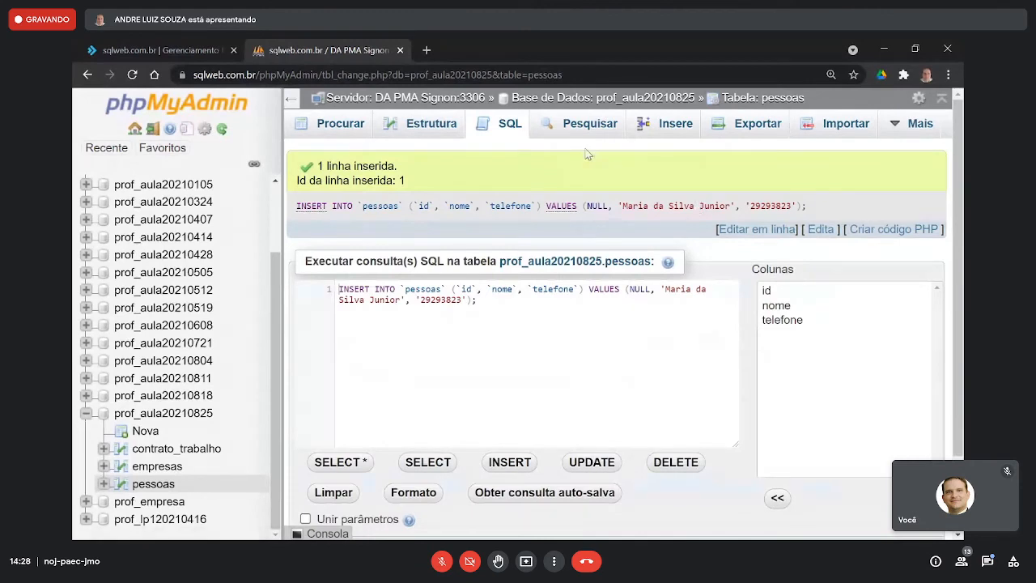
- Remove the id column and its NULL value from the generated INSERT statement, and put VALUES on its own line
left_click(300, 292)
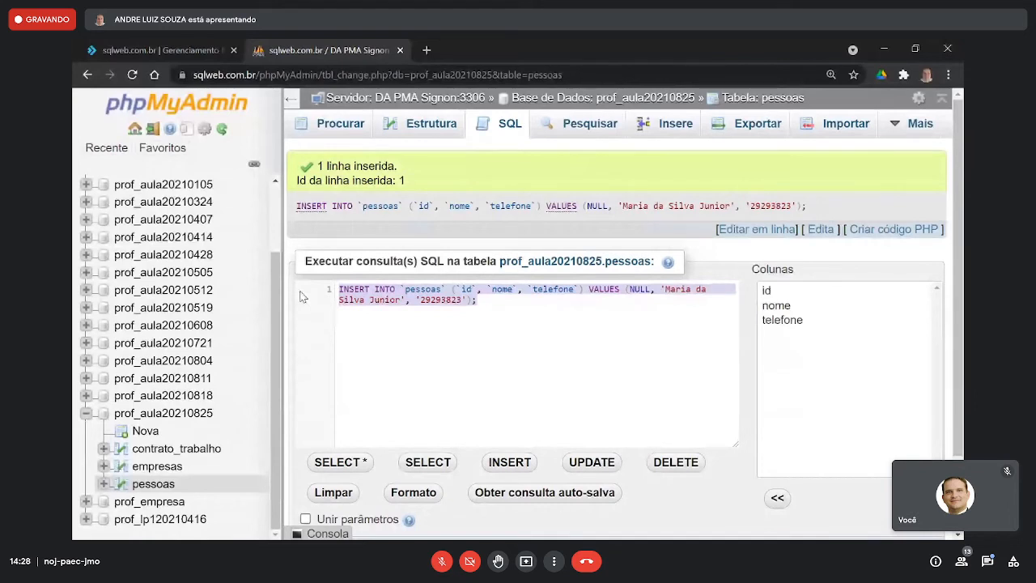
left_click(530, 300)
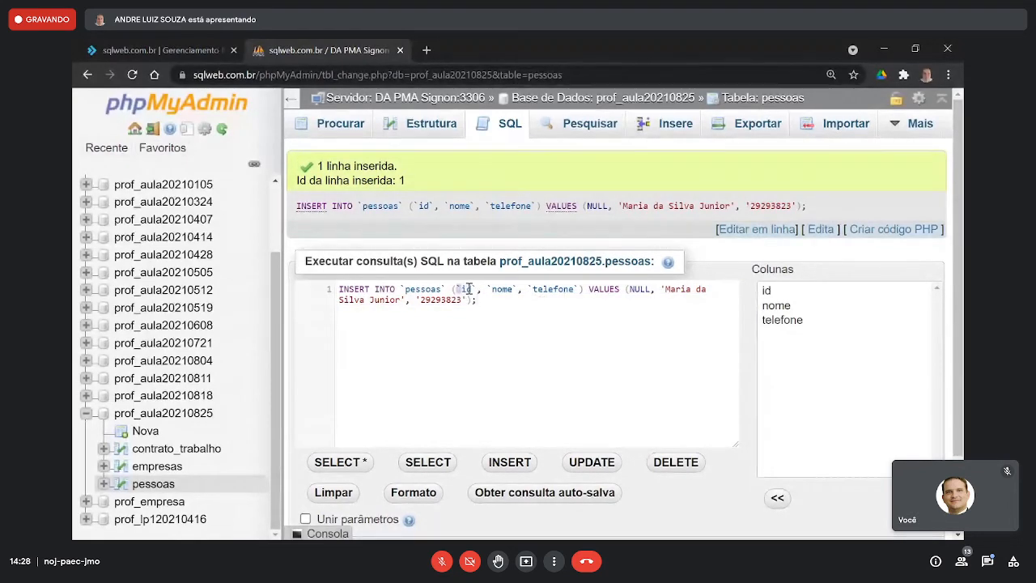
left_click_drag(468, 289, 486, 289)
key("BackSpace")
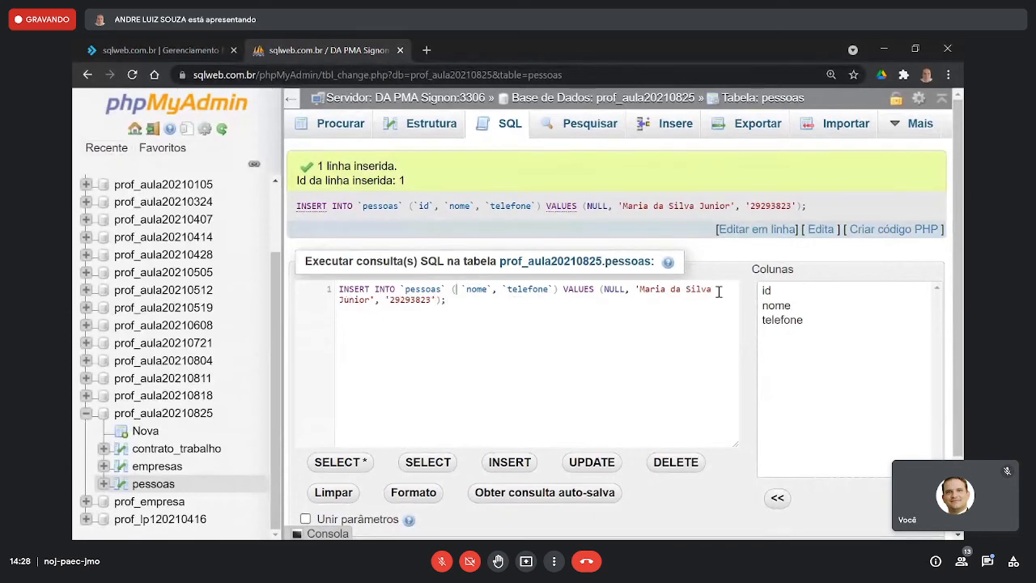
key("Delete")
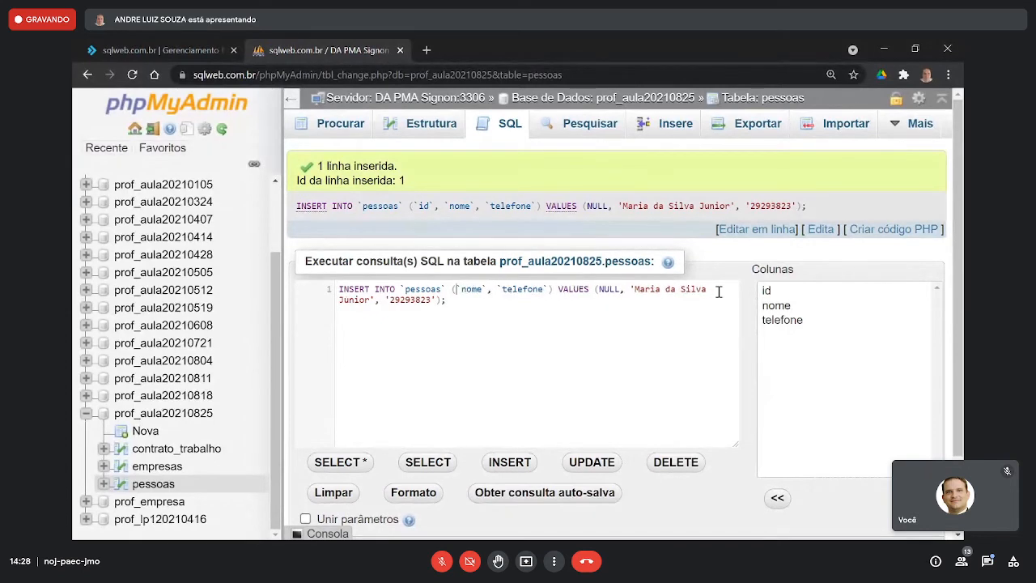
double_click(609, 289)
key("BackSpace")
key("Delete")
key("Delete")
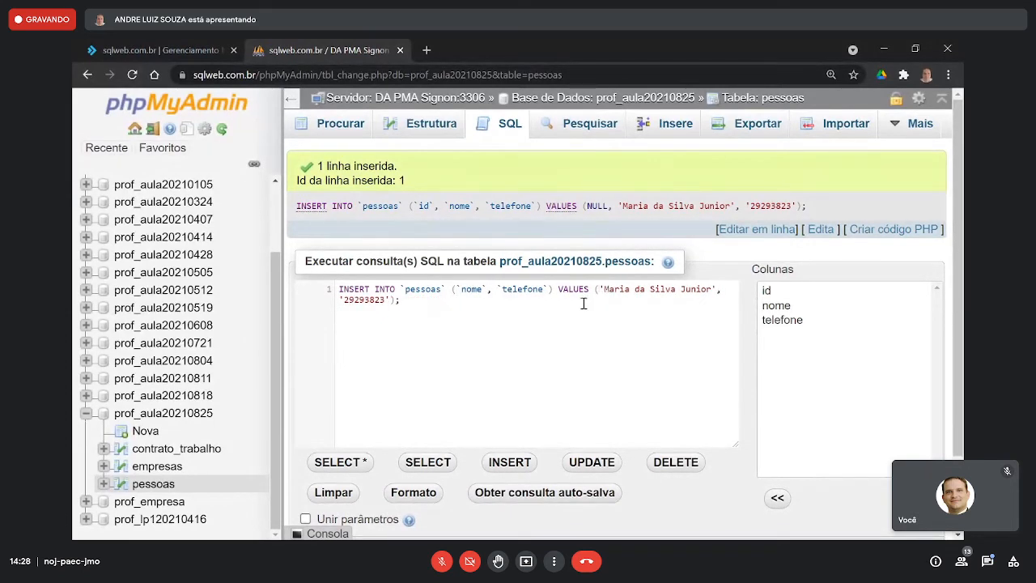
left_click(557, 289)
key("Return")
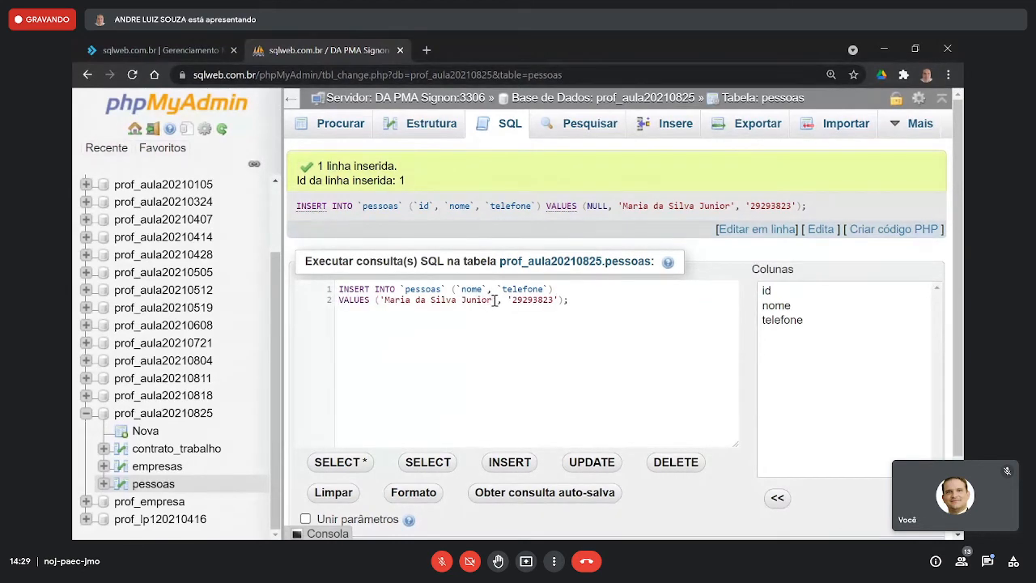
- Clear the nome and telefone values in the INSERT statement, keeping the empty quotes
left_click_drag(493, 301, 386, 301)
key("Delete")
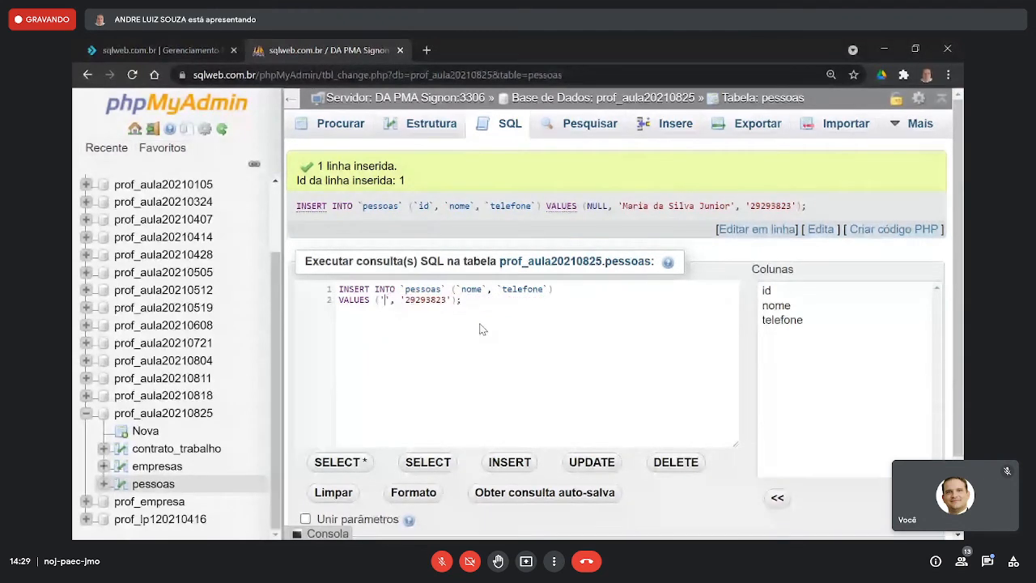
key("Right")
key("Right")
key("Right")
key("Right")
key("Delete")
key("Delete")
key("Delete")
key("Delete")
key("Delete")
key("Delete")
key("Delete")
key("Delete")
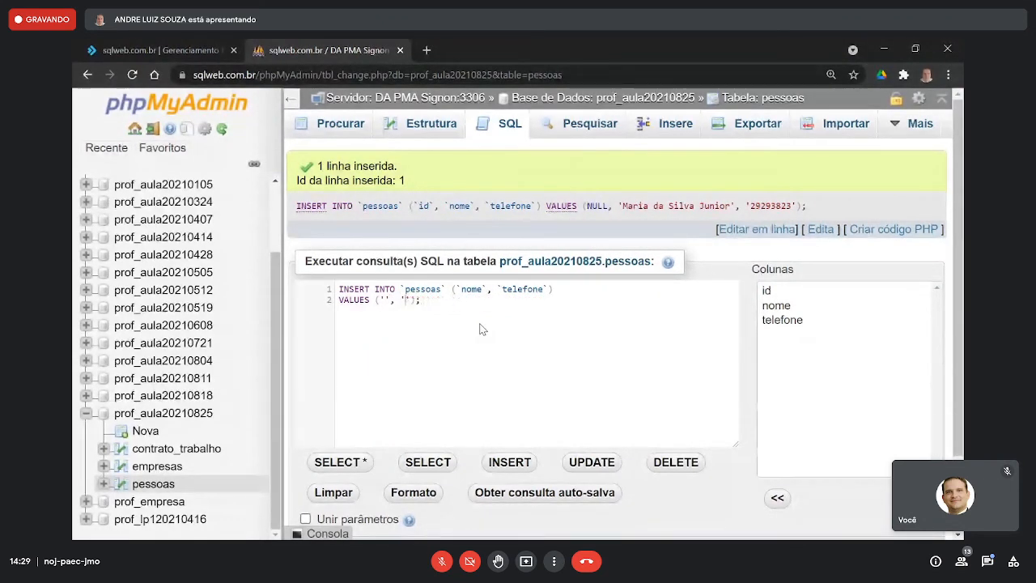
- Add a blank line below the empty INSERT statement and duplicate the block to get four copies in the query
key("End")
key("Return")
key("ctrl+a")
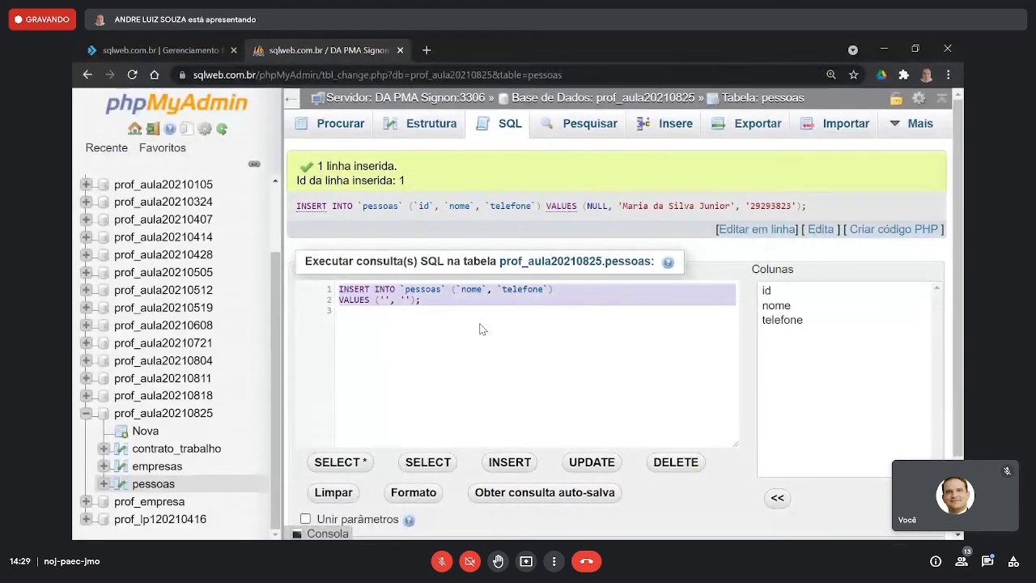
left_click(479, 327)
key("Return")
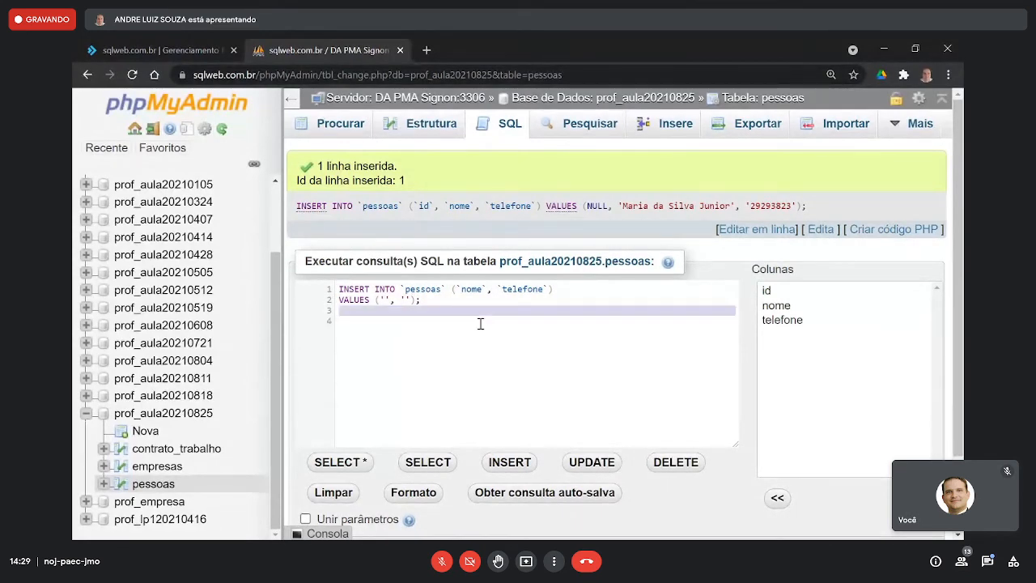
key("ctrl+a")
key("ctrl+c")
key("ctrl+v")
key("ctrl+v")
- Add a fifth copy of the empty pessoas INSERT statement and remove the blank lines at the end of the query
key("ctrl+v")
key("ctrl+v")
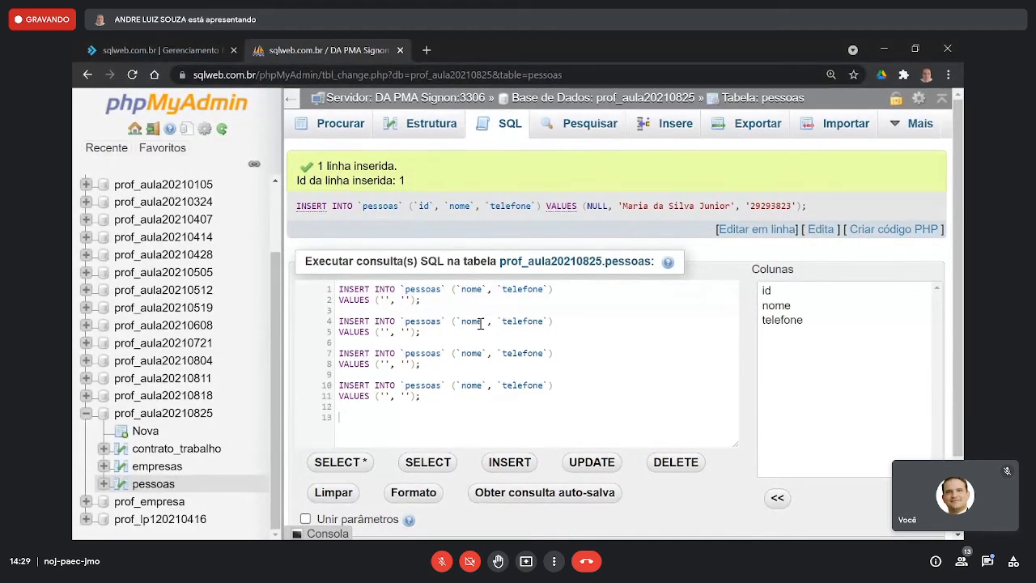
key("ctrl+v")
scroll(480, 323, "up", 1)
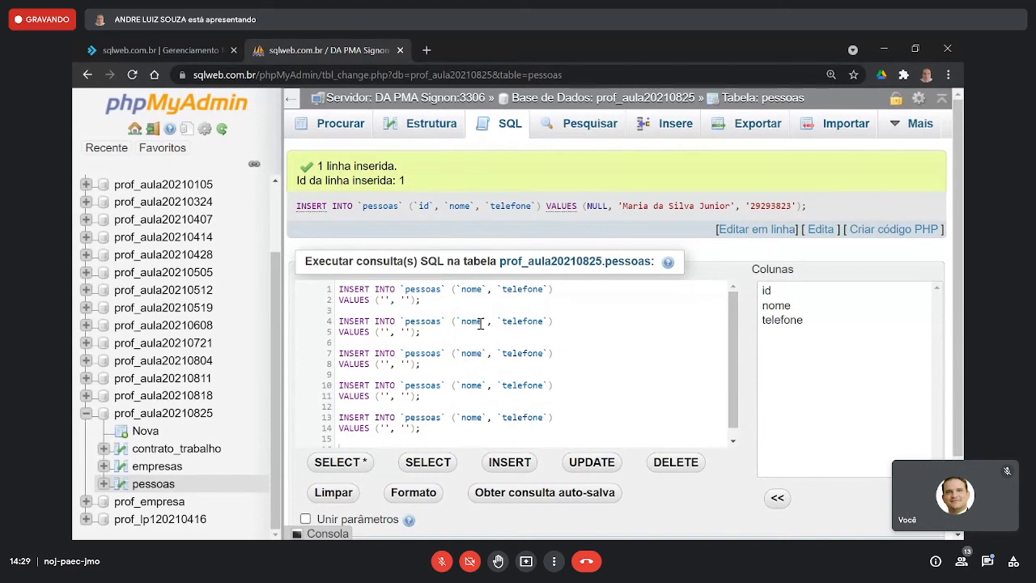
key("BackSpace")
key("BackSpace")
- Fill the first INSERT statement's nome and telefone values with a person's full name and phone number
left_click(385, 300)
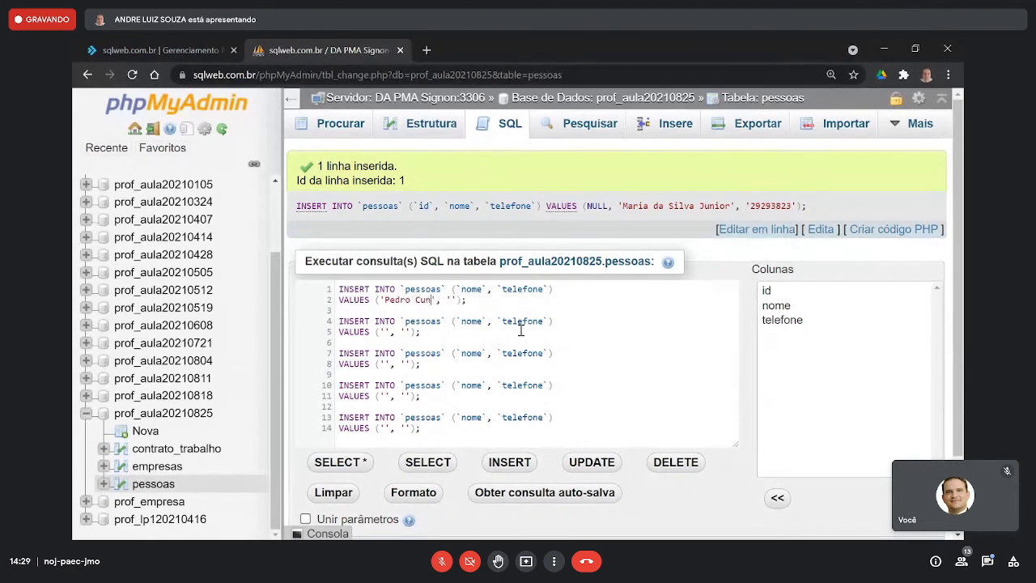
key("Right")
key("Right")
key("Right")
key("Right")
type("4343434")
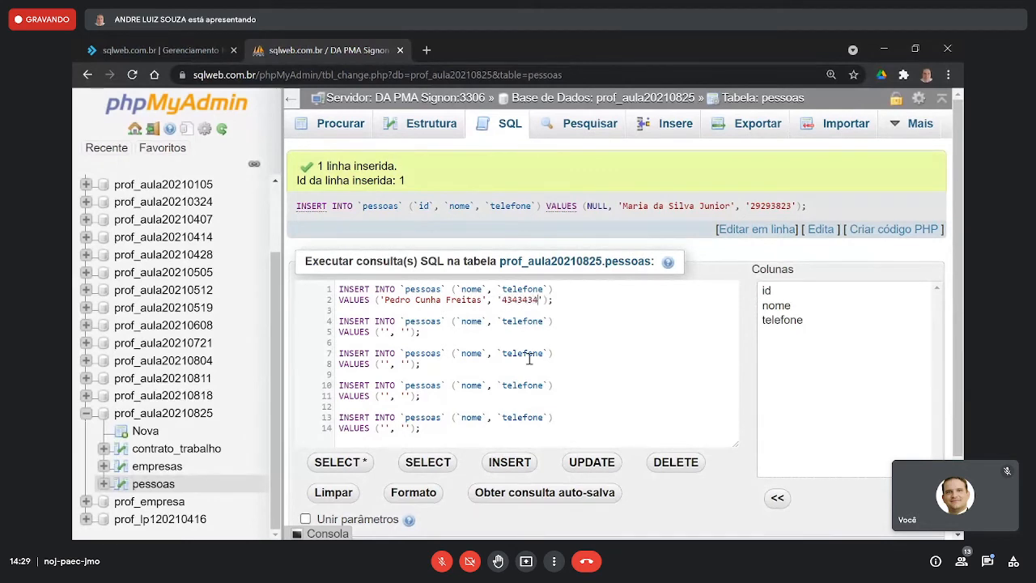
- Enter another person's full name and phone number as the values of the second INSERT statement
left_click(388, 332)
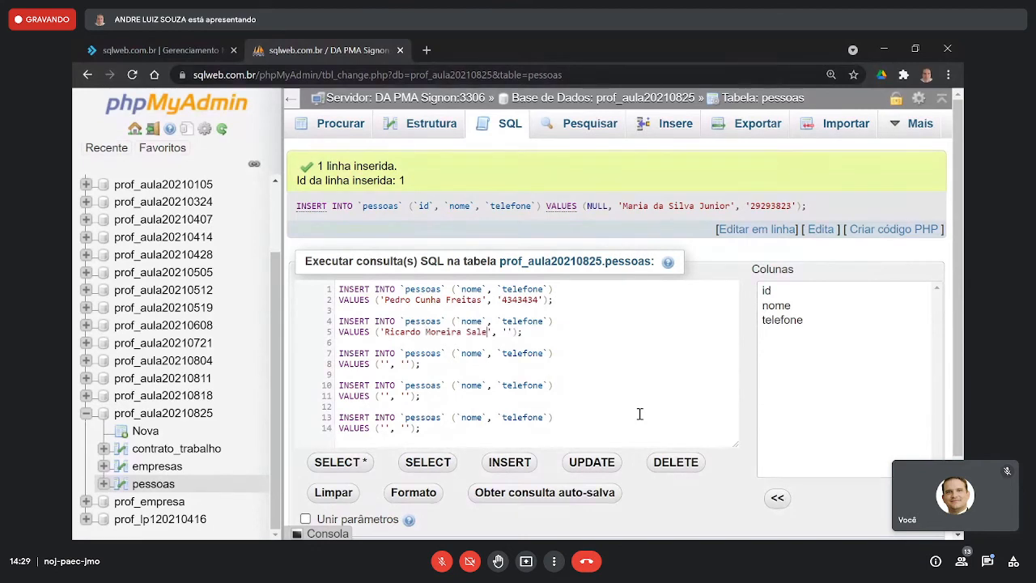
- Enter a person's full name and phone number in the VALUES of the third INSERT statement
key("Down")
key("Down")
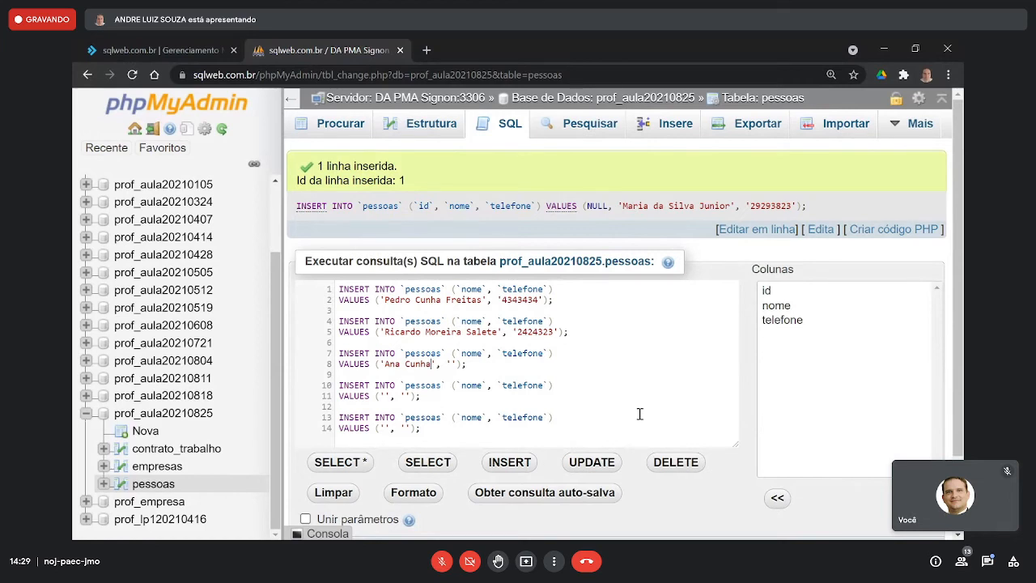
key("Right")
key("Right")
key("Right")
key("Right")
type("232343423")
- Fill the empty nome and telefone values of the fourth INSERT statement with a full name and phone number
key("Down")
key("Down")
key("Down")
key("Left")
key("Left")
key("Left")
key("Left")
key("Left")
key("Left")
key("Left")
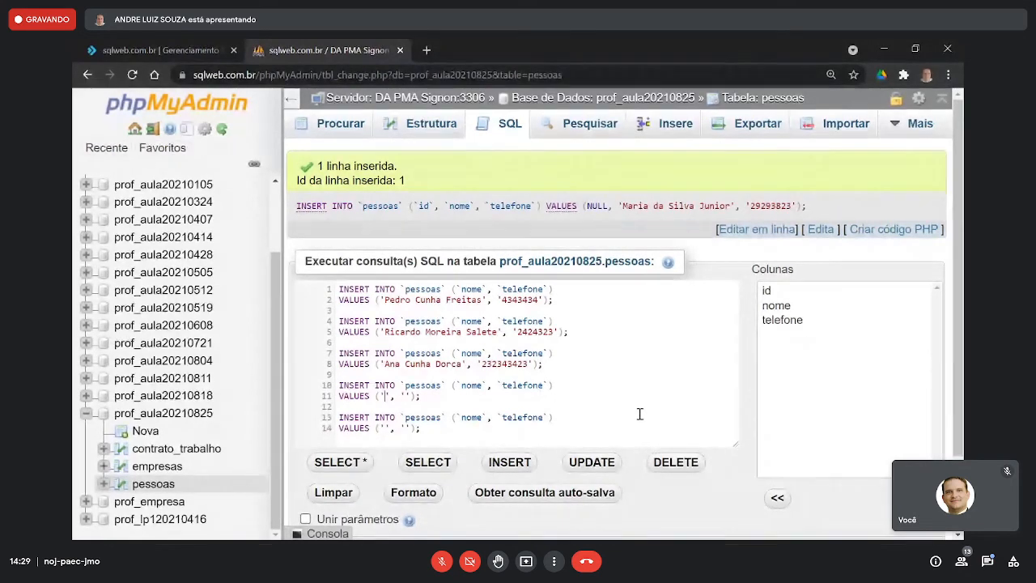
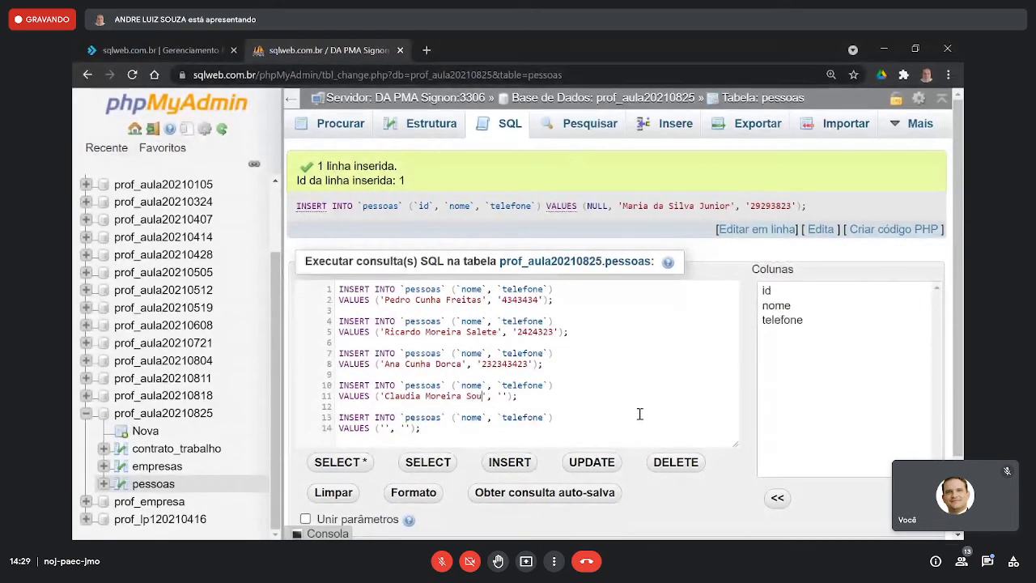
key("Right")
key("Right")
key("Right")
key("Right")
type("34343434")
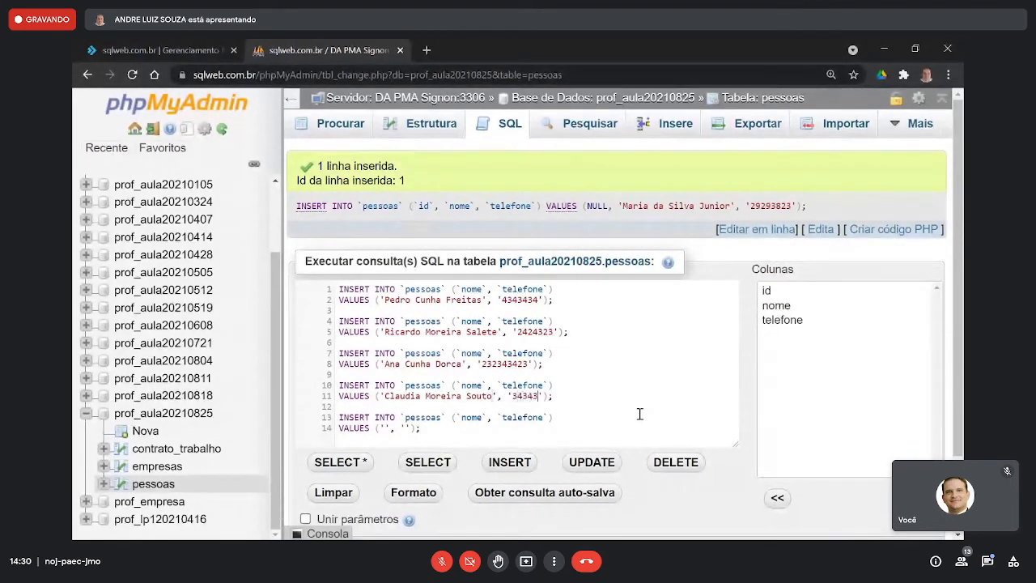
type("4")
- Enter a person's name and phone number in the fifth INSERT statement, and run all five statements
key("Down")
key("Down")
key("Left")
key("Left")
key("Left")
key("Left")
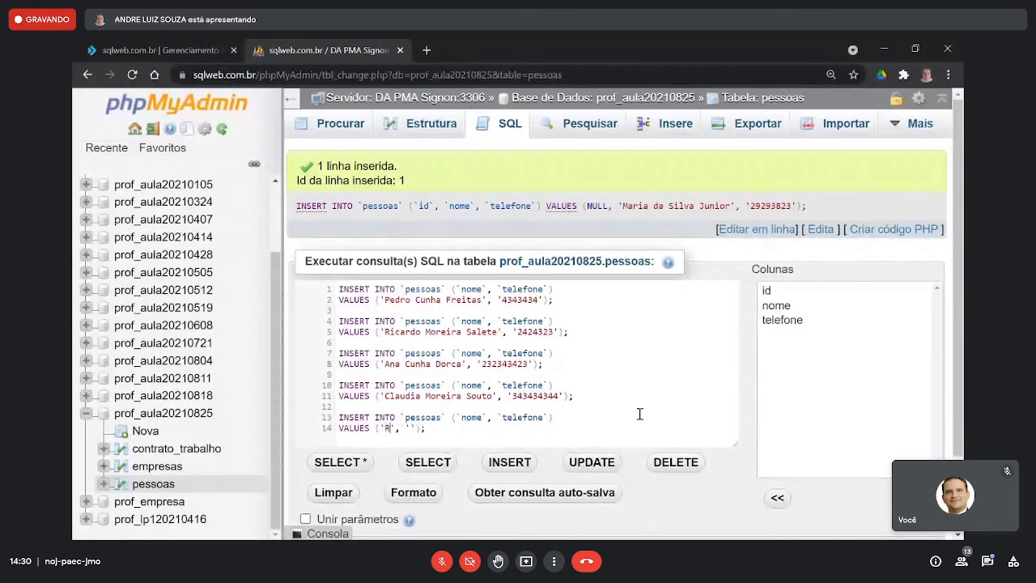
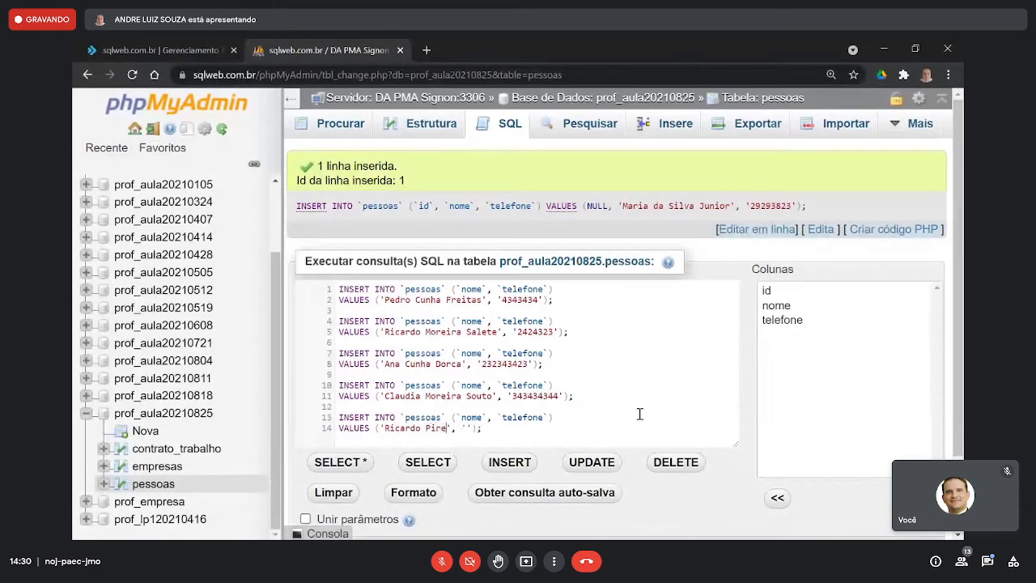
key("Right")
key("Right")
type("434535453")
scroll(640, 414, "down", 1)
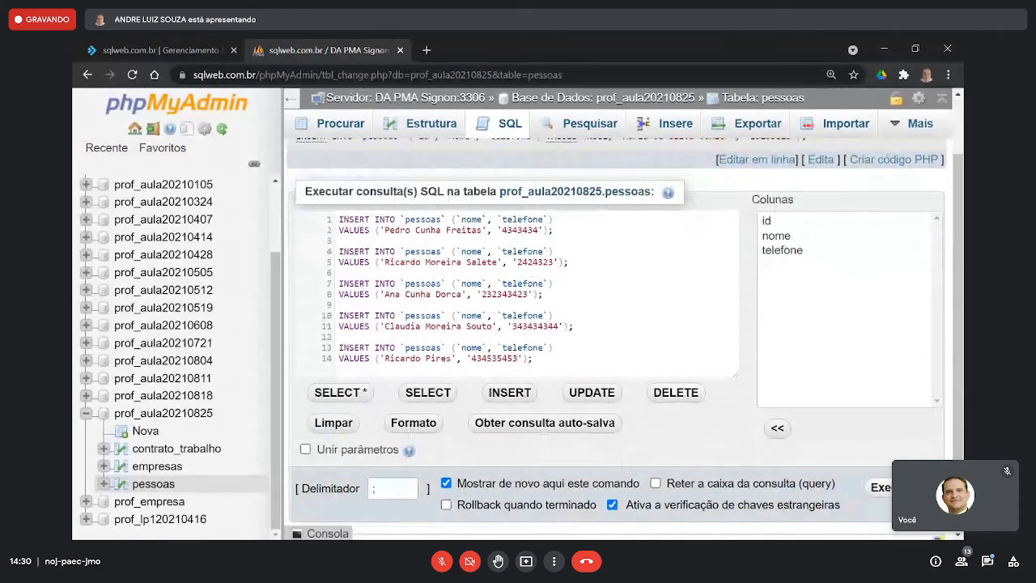
left_click(878, 487)
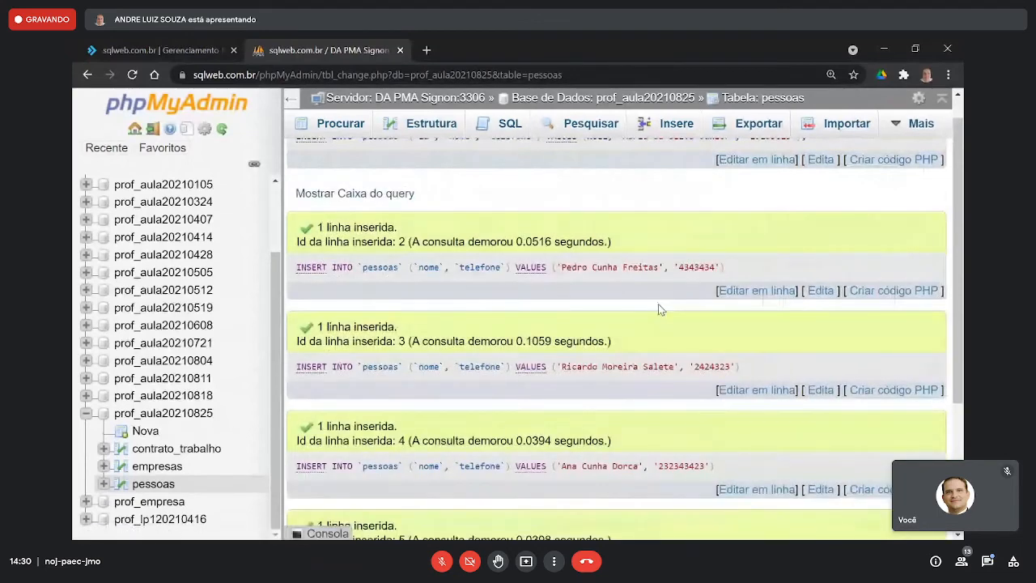
- Insert a row into the empresas table with nome "Padaria do Tião" and a phone number, leaving id empty
left_click(183, 467)
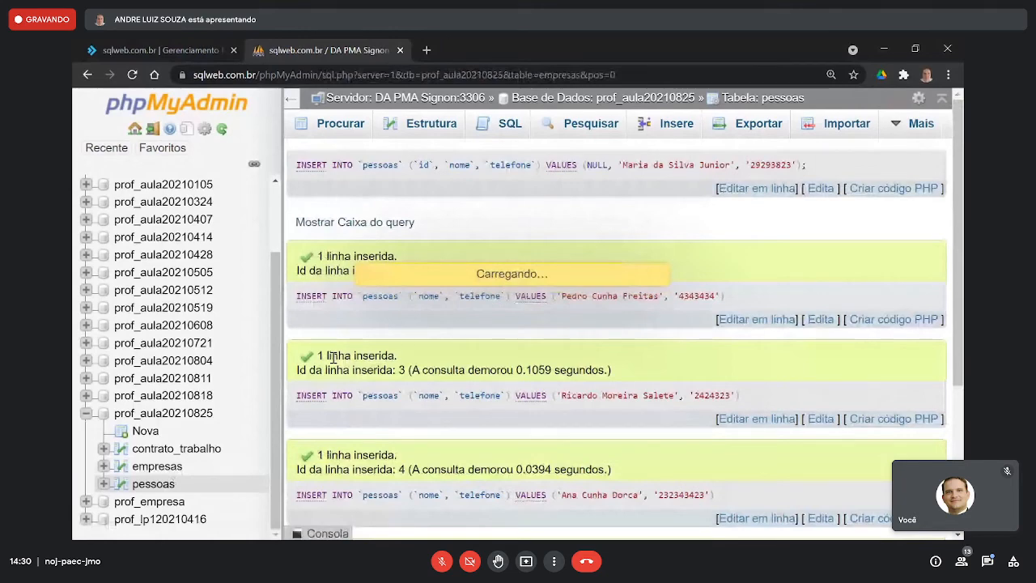
left_click(664, 218)
type("Pa")
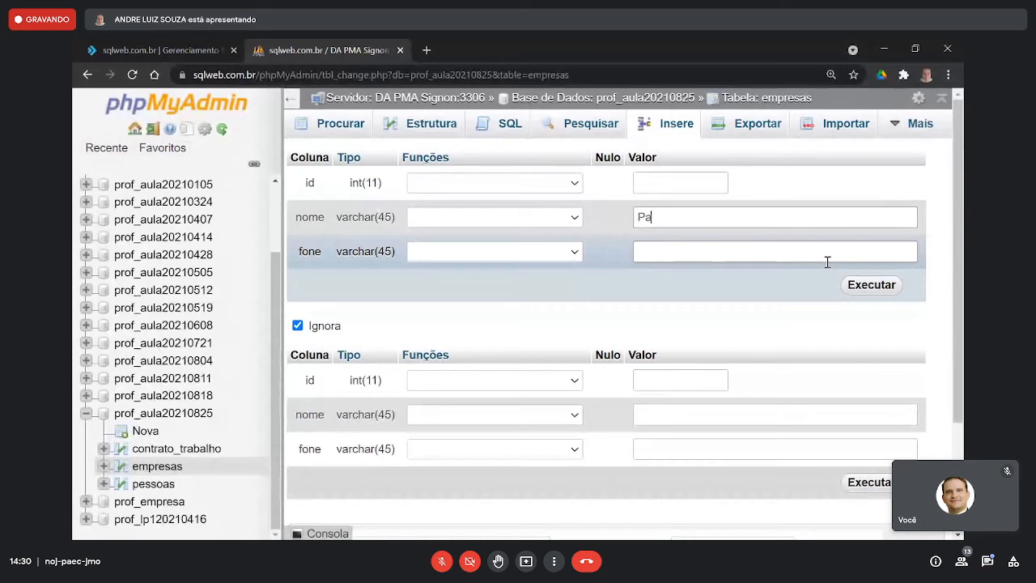
type("daria do Tião")
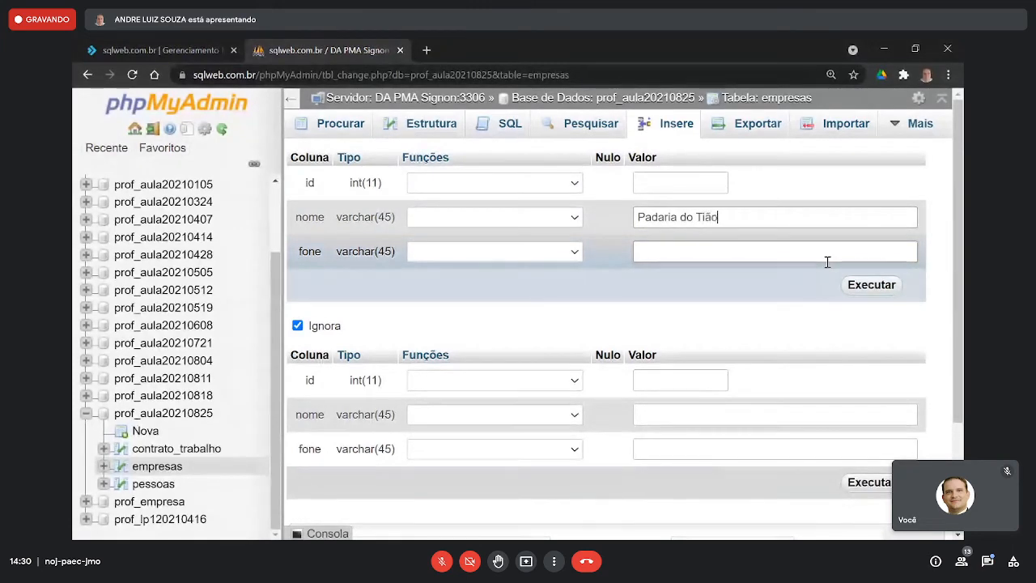
key("Tab")
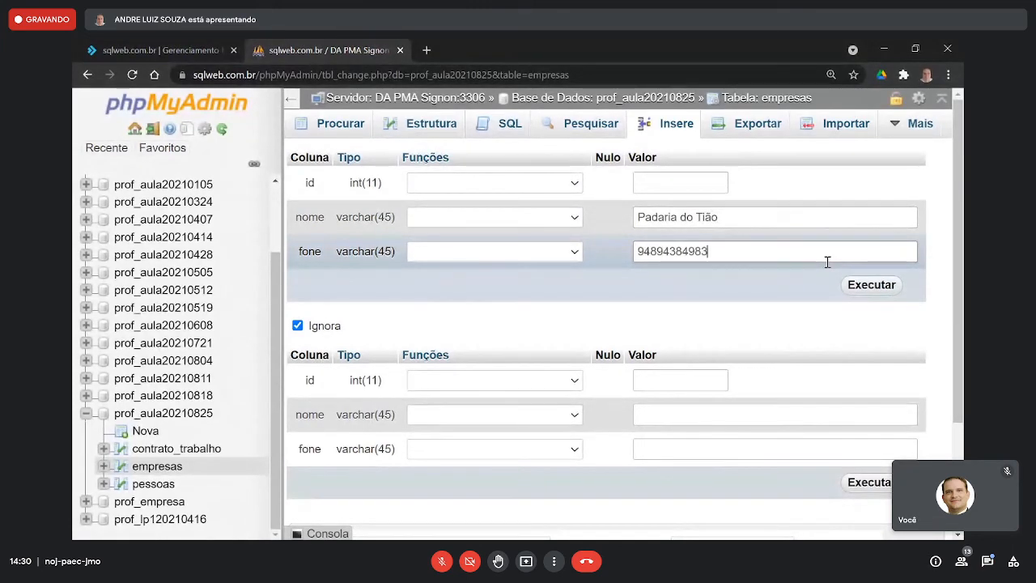
left_click(851, 290)
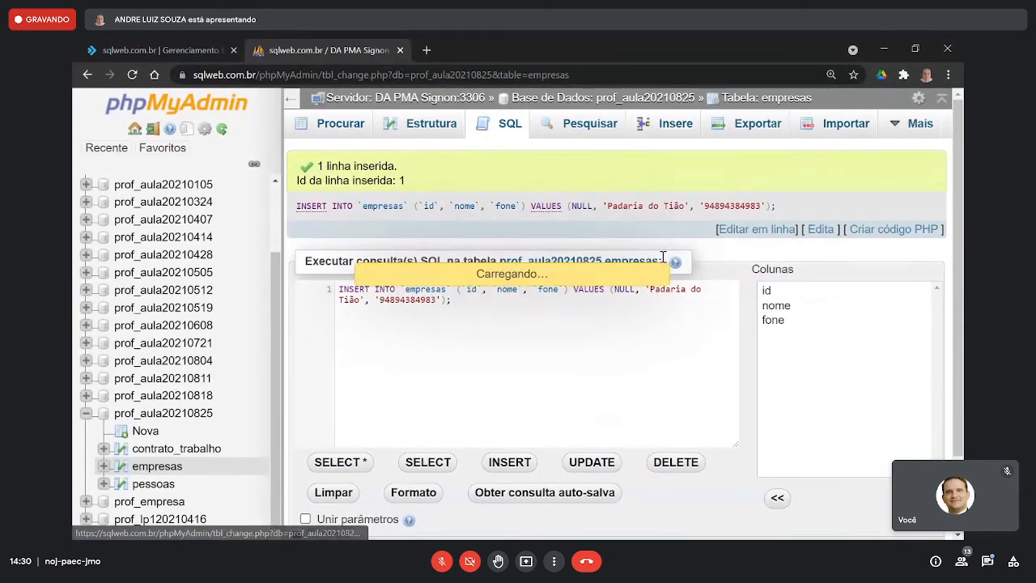
- Insert a second empresas row with nome "Supermercado Silva e Silva" and its phone number, leaving id empty
left_click(680, 219)
type("Supermercado")
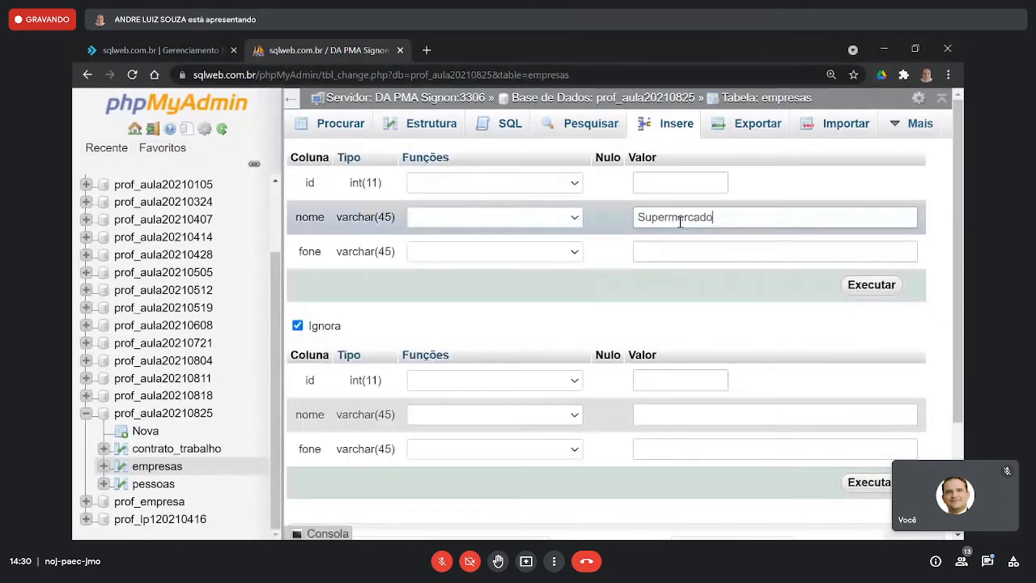
type(" Silva e Silva e Silv")
key("Tab")
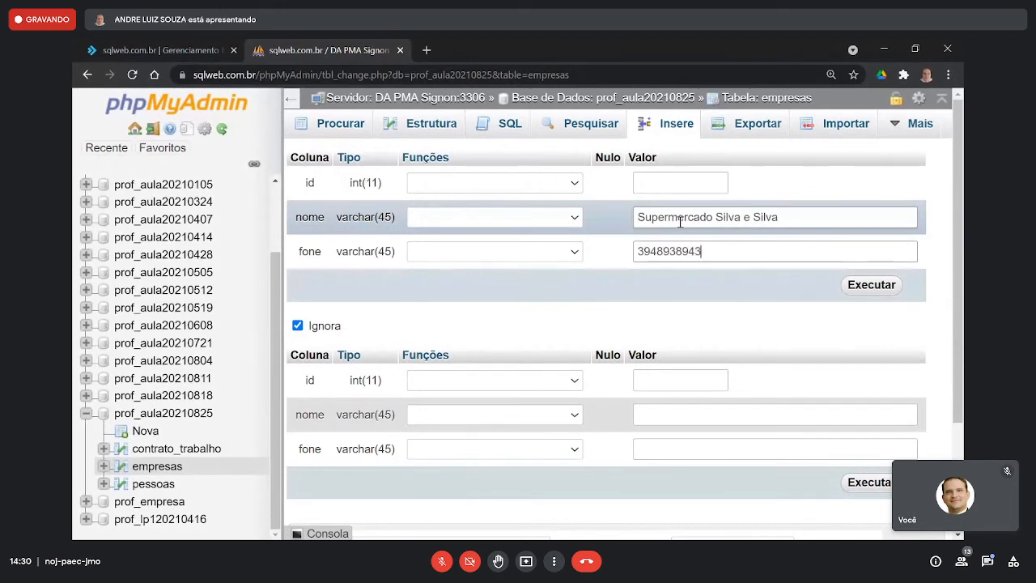
left_click(872, 285)
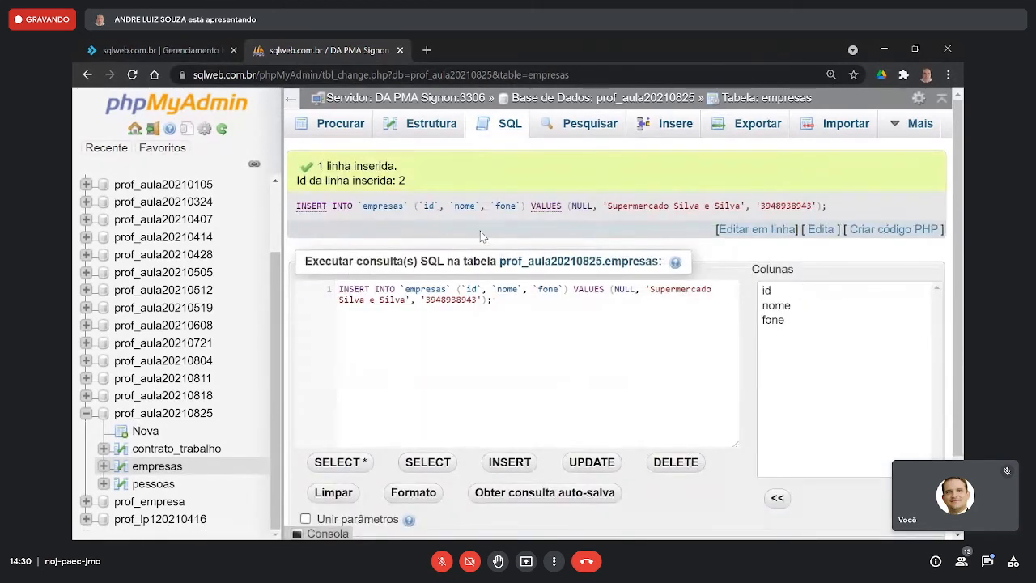
- Insert a third row into empresas with nome "Drogaria TemTudo" and its phone number, leaving id empty
left_click(656, 127)
left_click(651, 217)
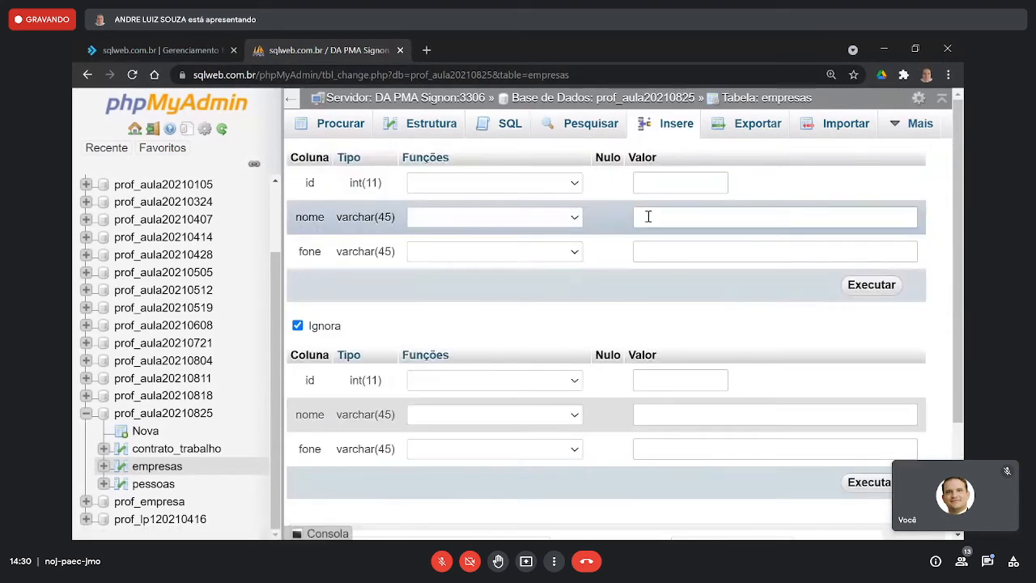
type("Drogaria TemTudo")
key("Tab")
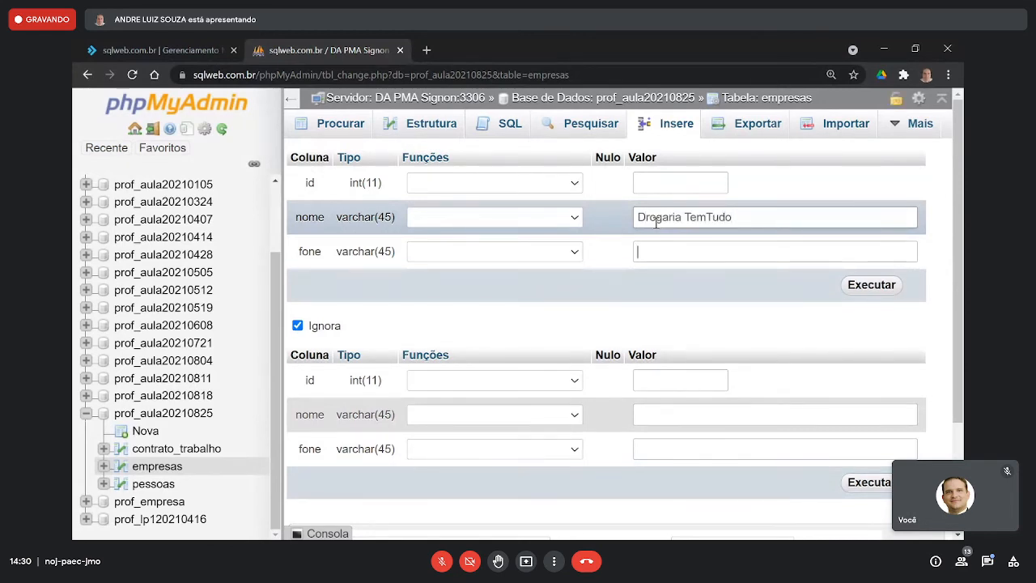
type("39498343")
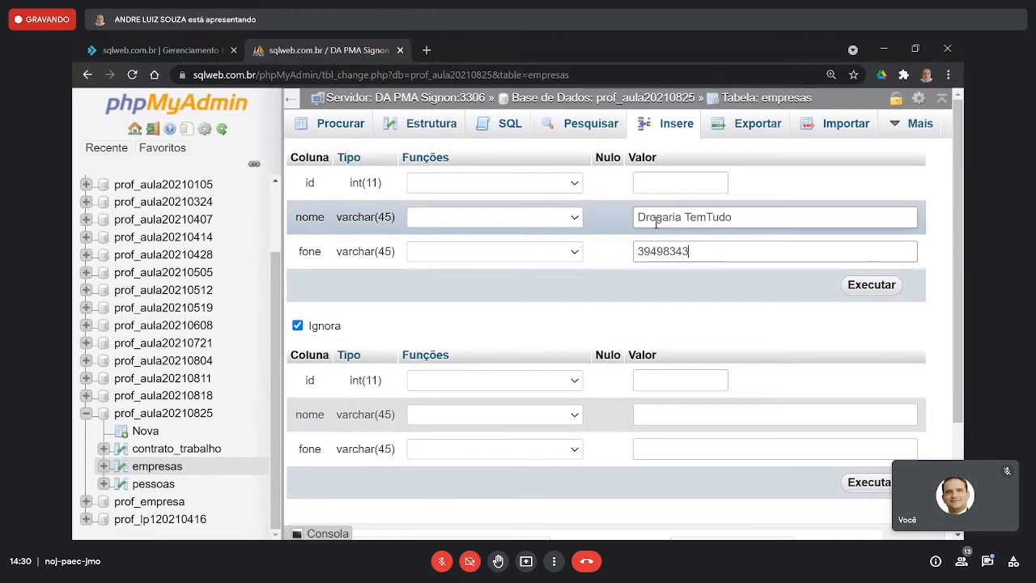
key("Return")
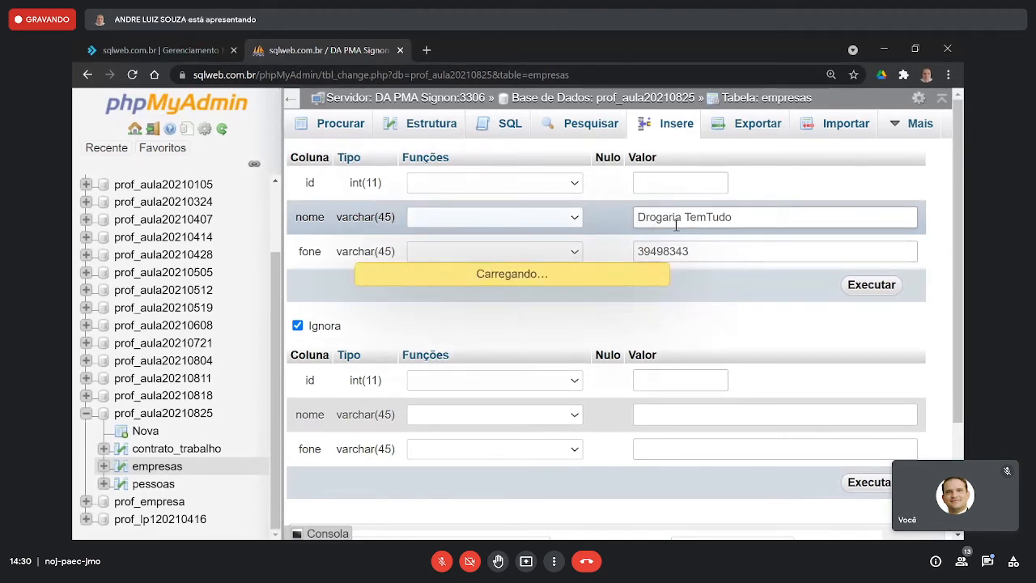
- Insert a fourth row into empresas with nome "Funerária Sono Eterno" and its phone number, leaving id empty
left_click(669, 126)
left_click(666, 219)
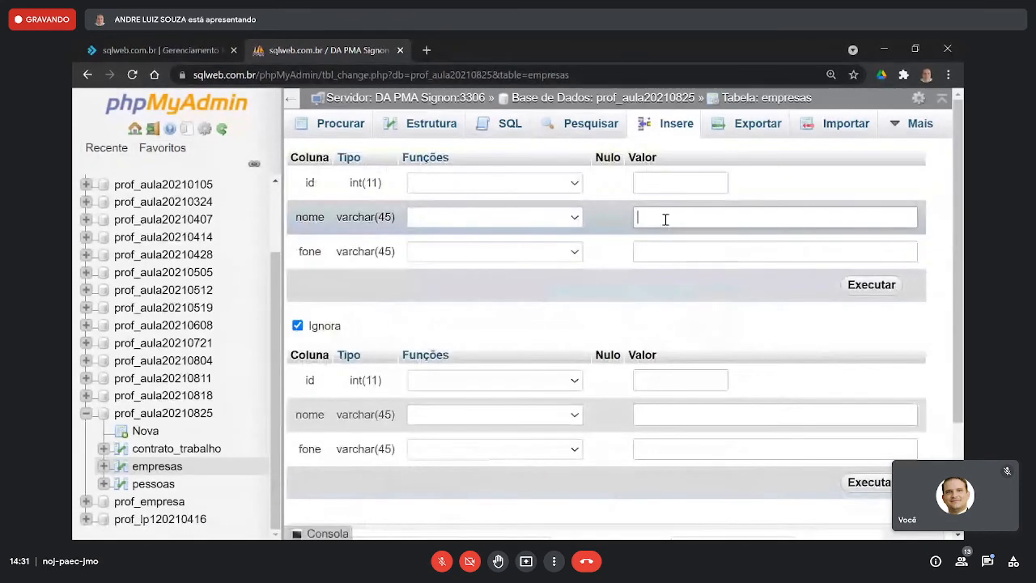
type("Funer´´ar")
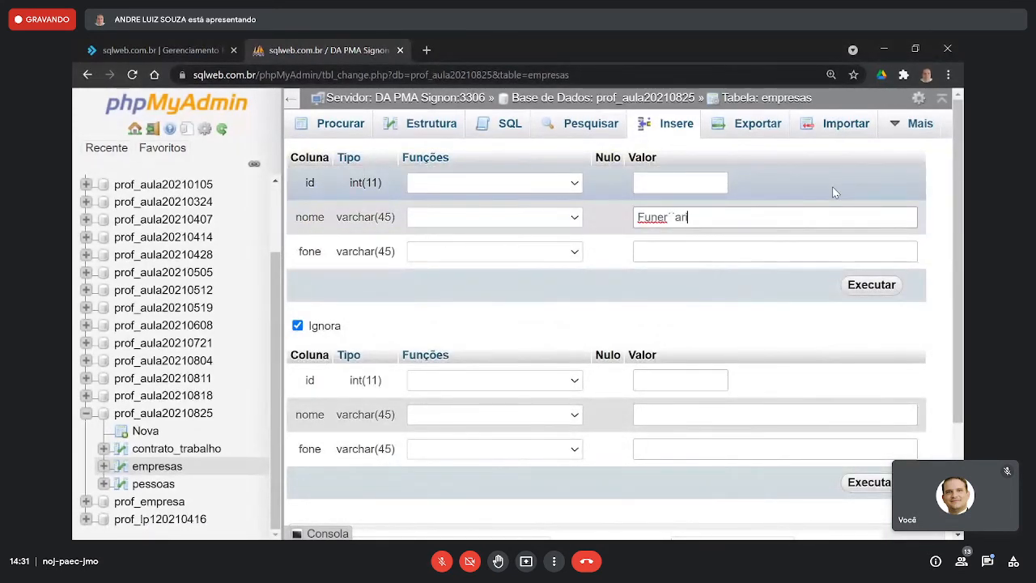
key("BackSpace")
key("BackSpace")
key("BackSpace")
key("BackSpace")
type("ária Sono Etern")
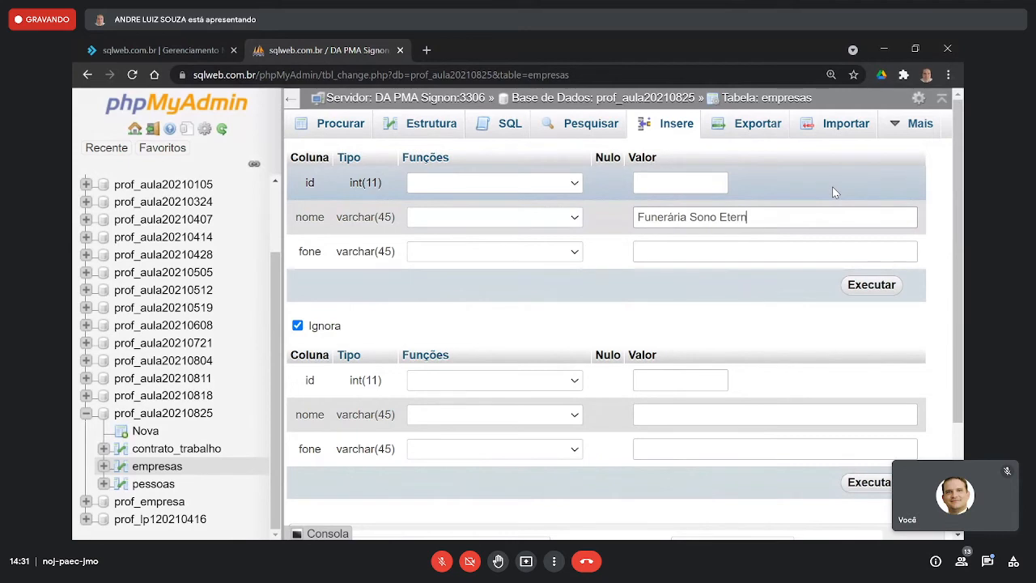
type("o")
key("Tab")
type("949384938")
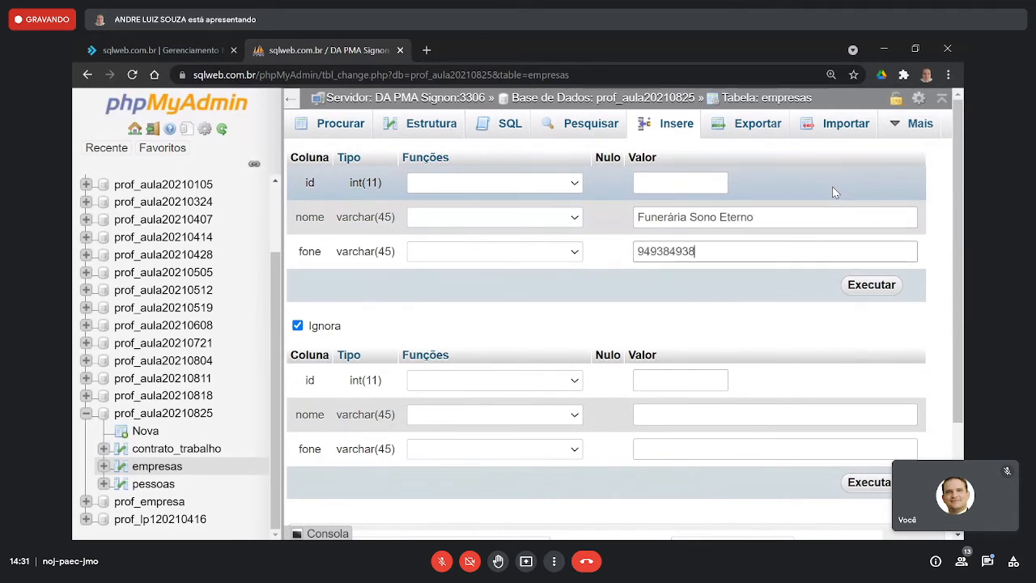
key("Return")
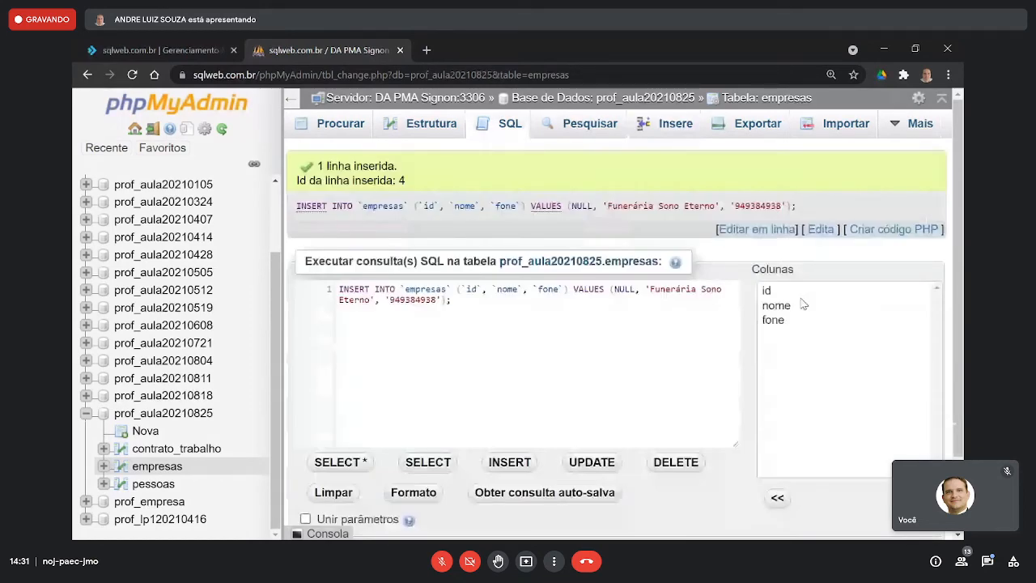
- Browse the records stored in the empresas table and in the pessoas table
left_click(675, 124)
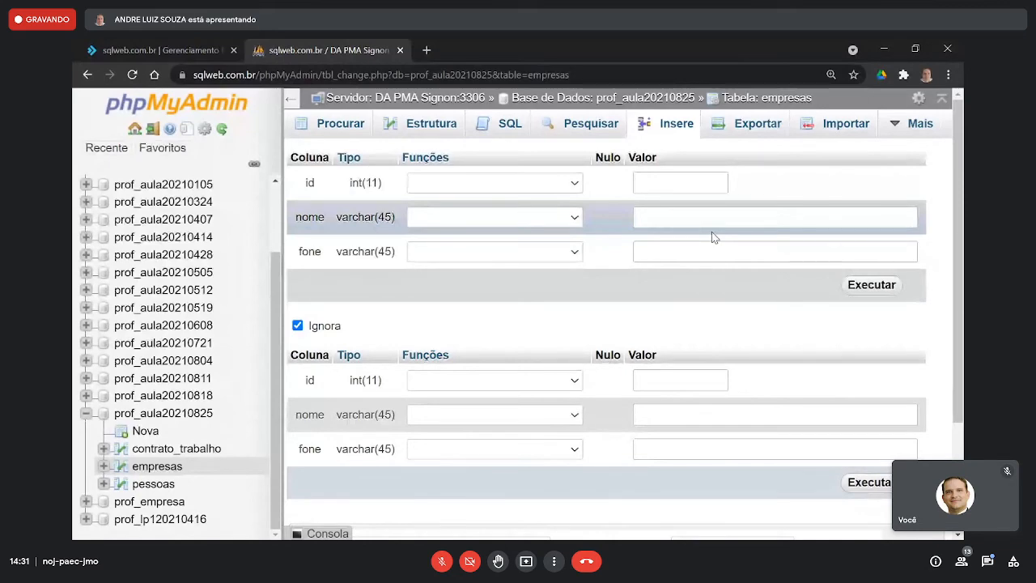
left_click(360, 133)
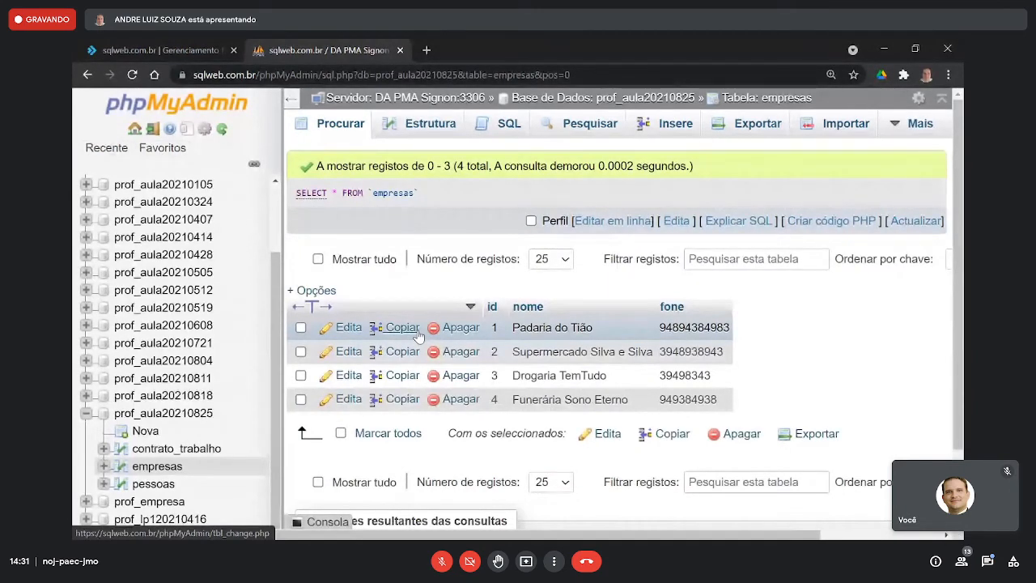
left_click(153, 484)
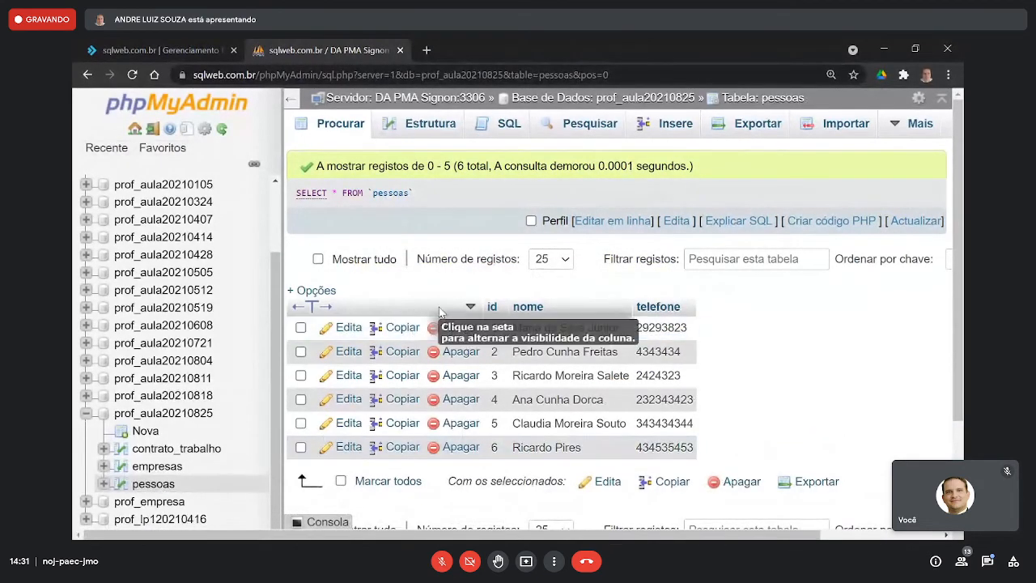
- Begin a contrato_trabalho row with the person whose id is 4 as pessoa and "Padaria do Tião - 1" as empresa
left_click(174, 448)
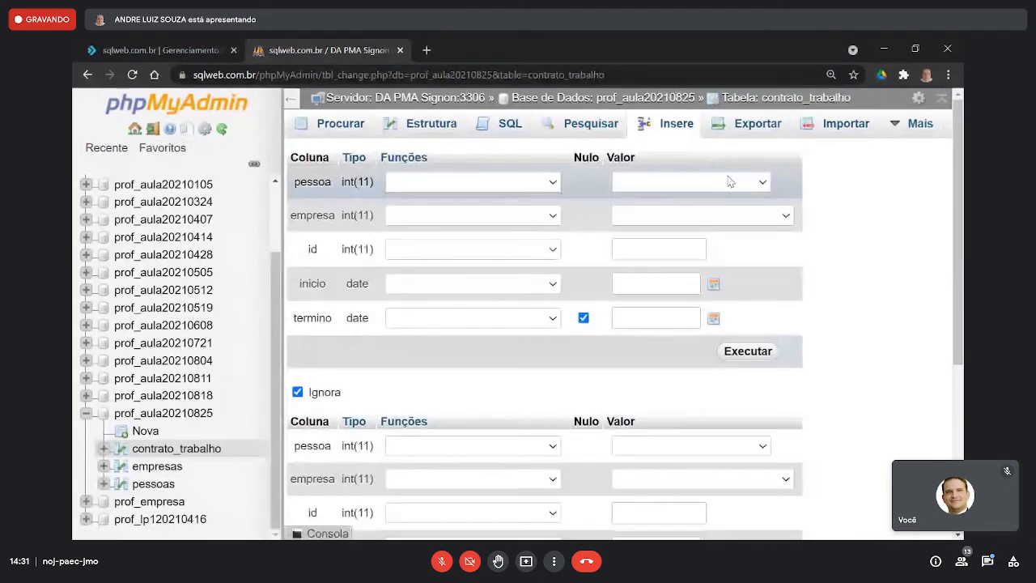
left_click(731, 182)
left_click(680, 214)
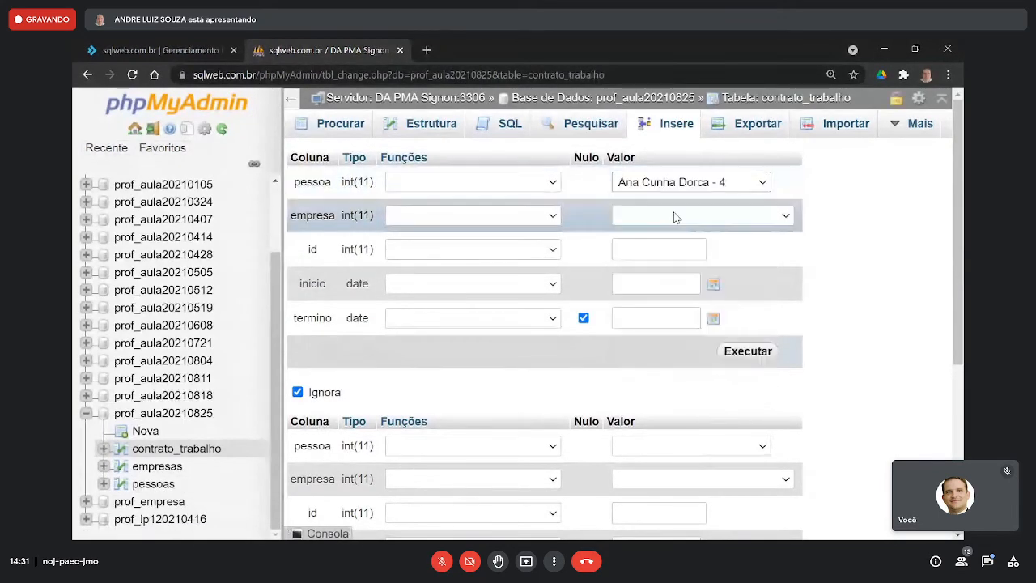
left_click(713, 220)
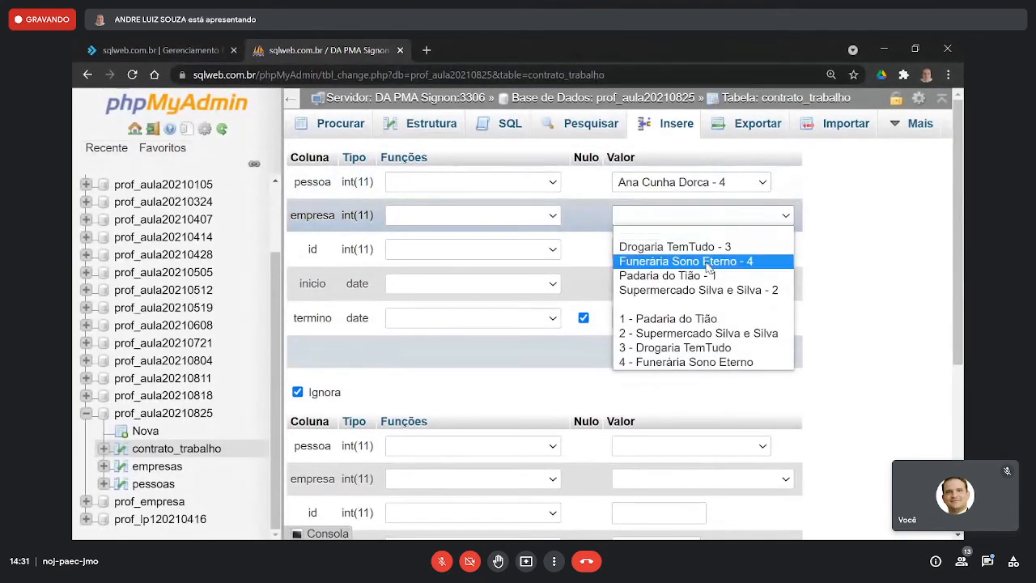
left_click(666, 275)
left_click(656, 253)
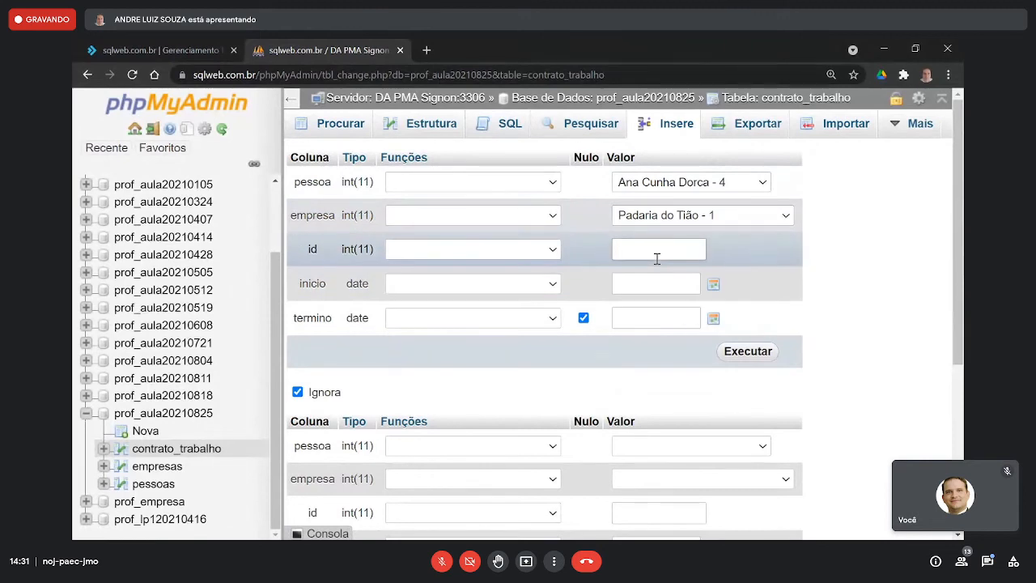
- Set the new contract's inicio to 2020-09-10 and insert the row, leaving id empty and termino null
left_click(713, 284)
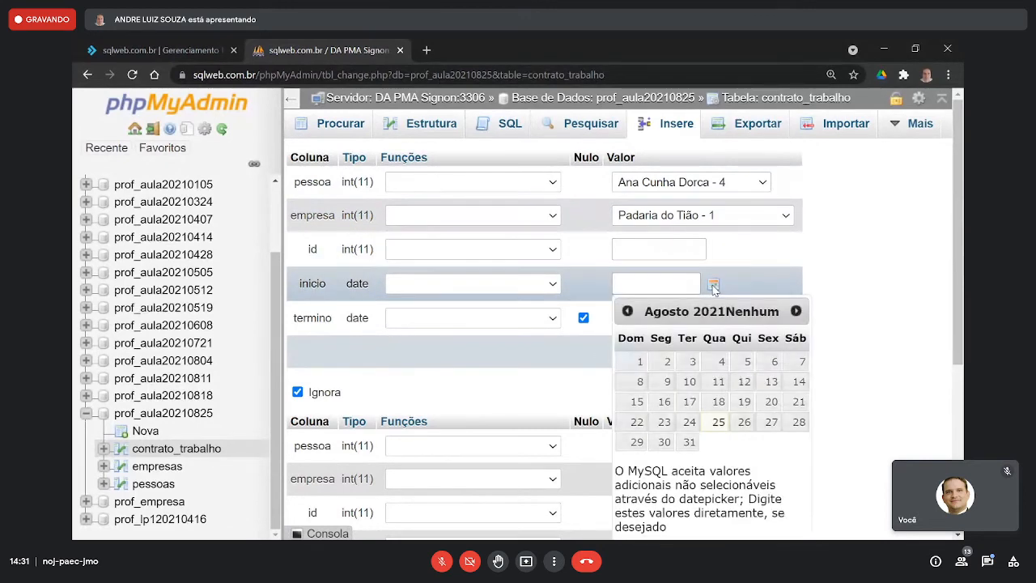
double_click(628, 311)
triple_click(629, 311)
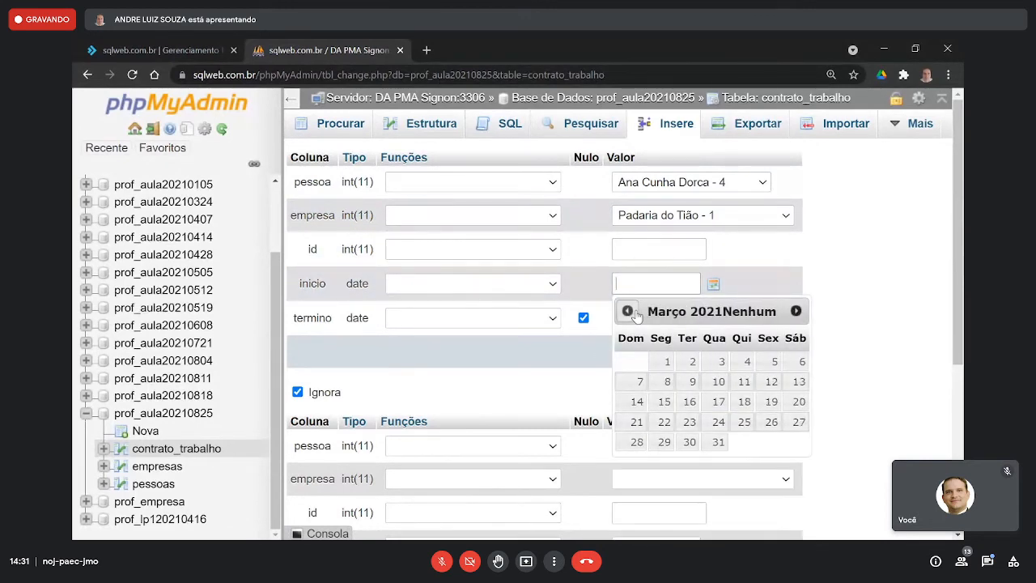
double_click(628, 312)
double_click(628, 311)
double_click(628, 312)
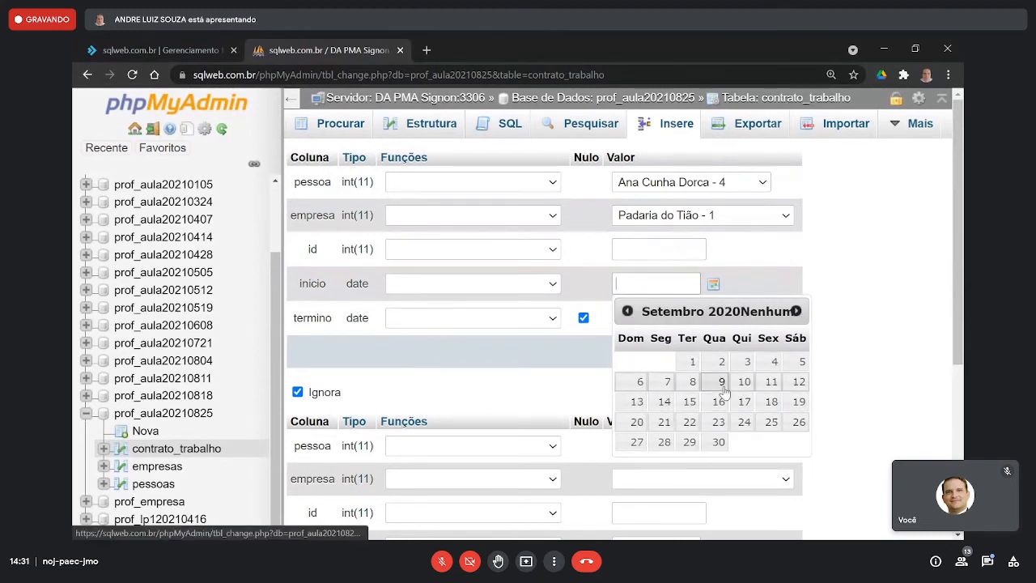
left_click(740, 385)
left_click(860, 304)
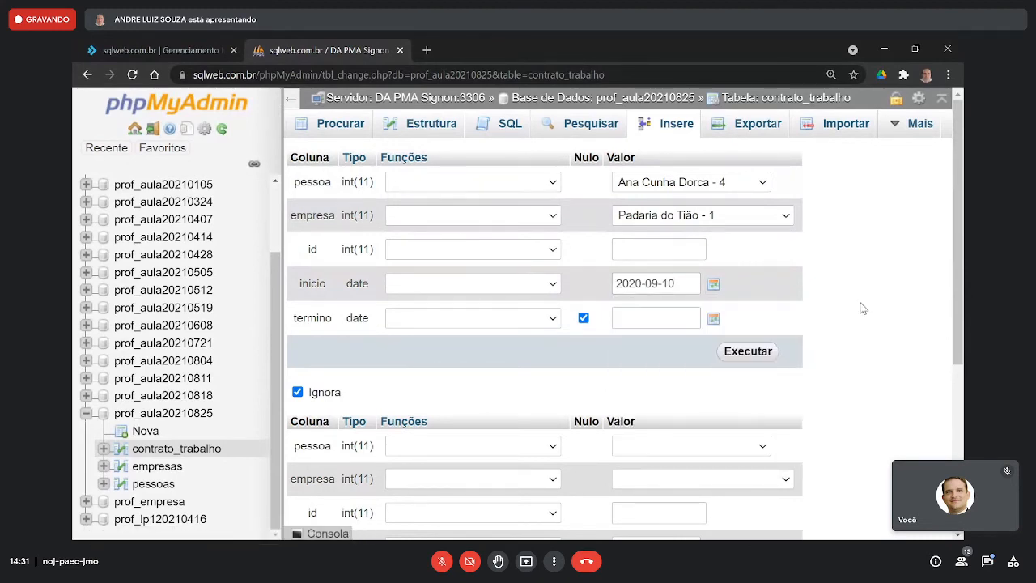
left_click(753, 354)
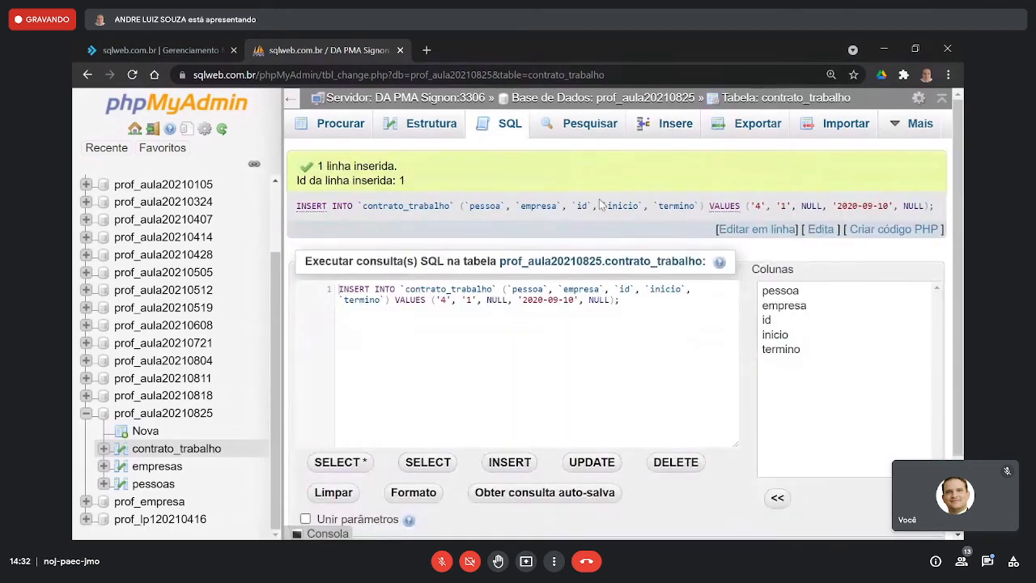
- Insert a second contrato_trabalho row with person id 5, empresa "Supermercado Silva e Silva - 2" and inicio 2021-05-04, keeping termino null
left_click(672, 123)
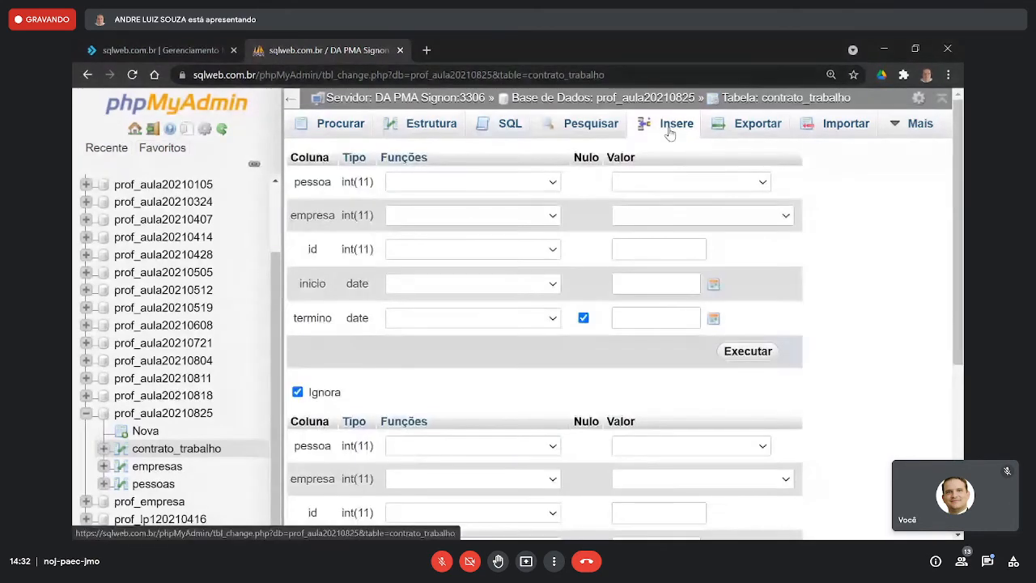
left_click(668, 181)
left_click(680, 227)
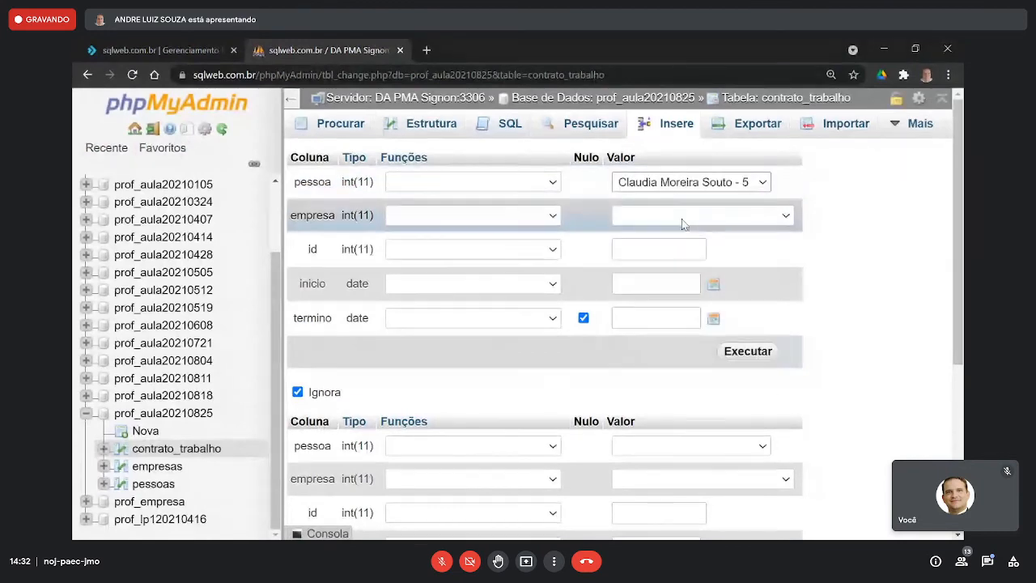
left_click(682, 215)
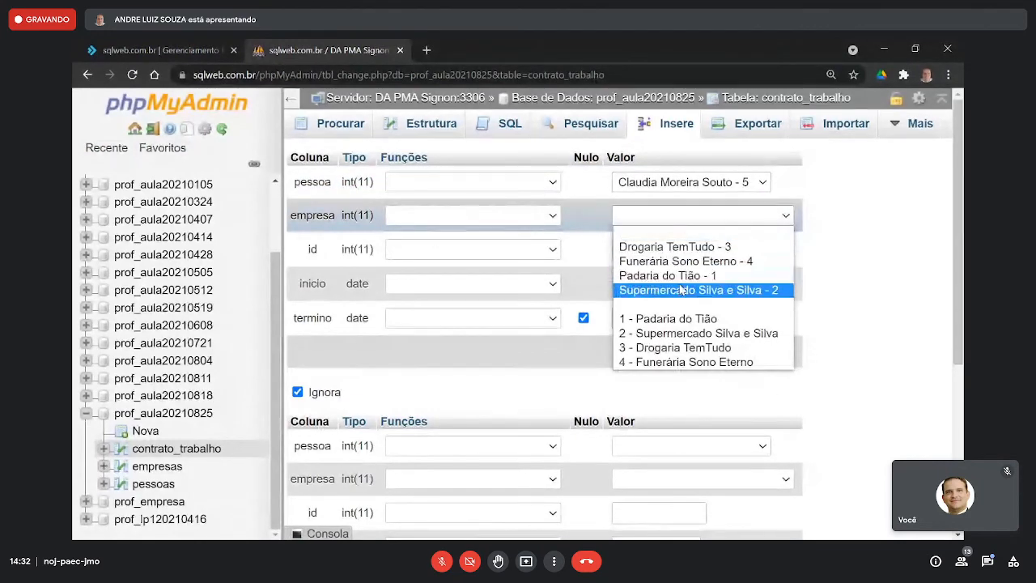
left_click(688, 289)
left_click(689, 248)
left_click(687, 283)
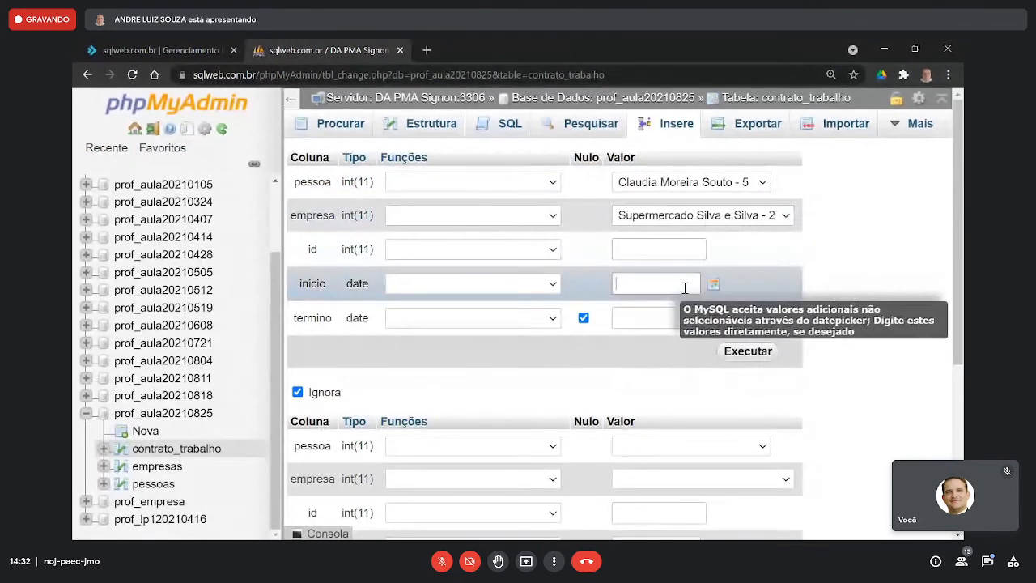
left_click(628, 311)
left_click(627, 312)
left_click(627, 312)
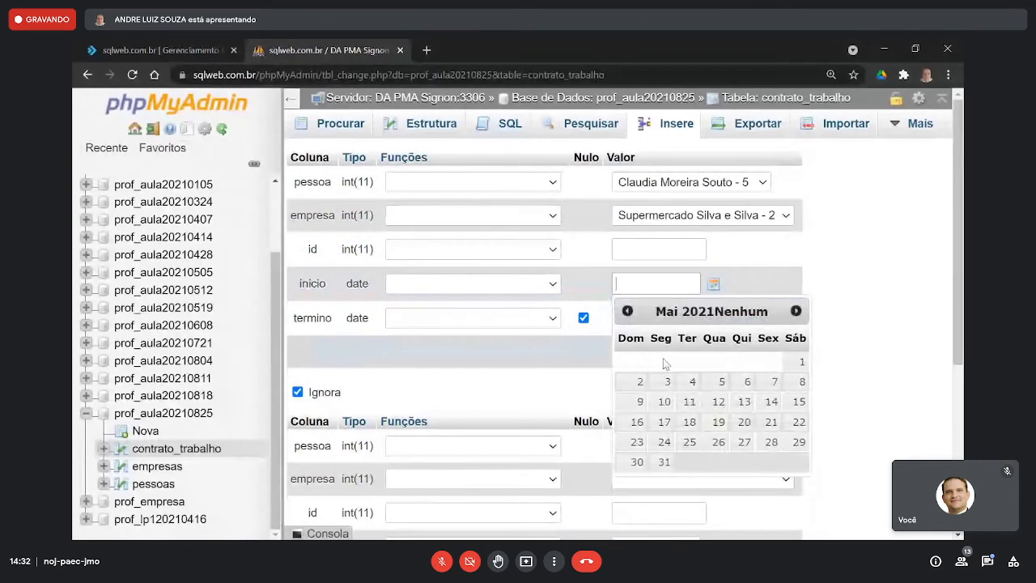
left_click(690, 381)
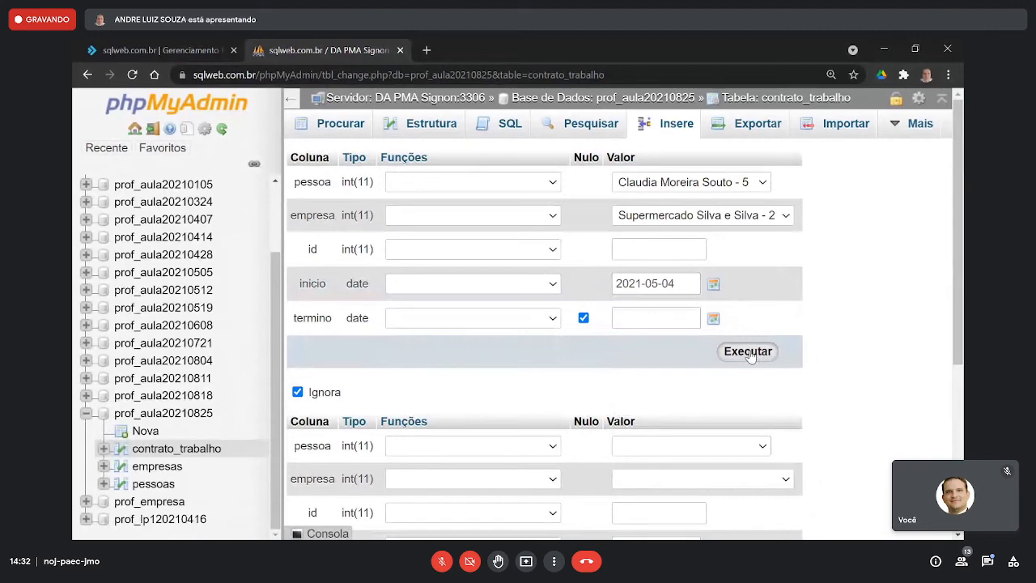
left_click(748, 352)
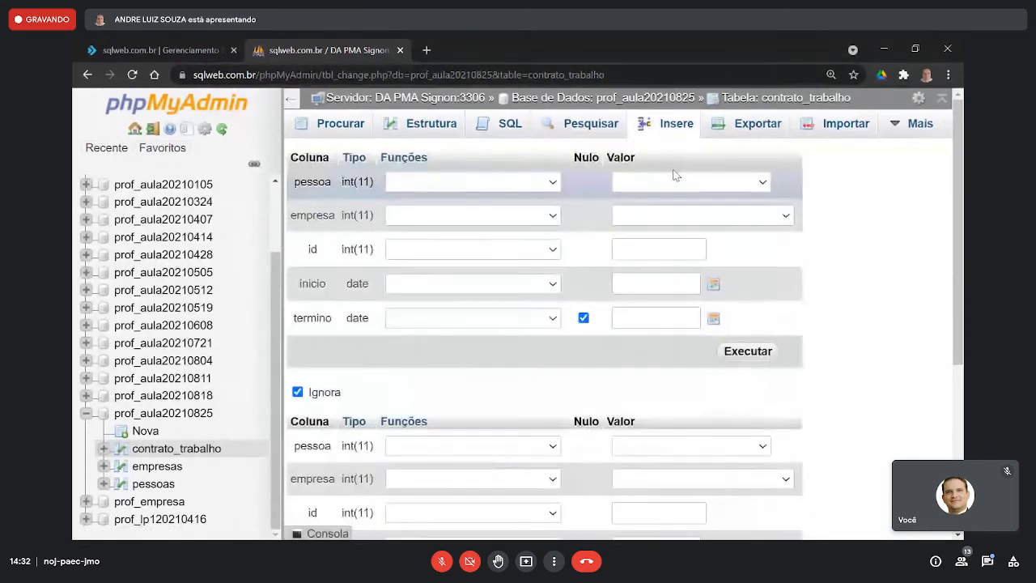
- Fill a third contrato_trabalho row with person id 6, empresa "4 - Funerária Sono Eterno" and inicio 2021-01-10
left_click(673, 181)
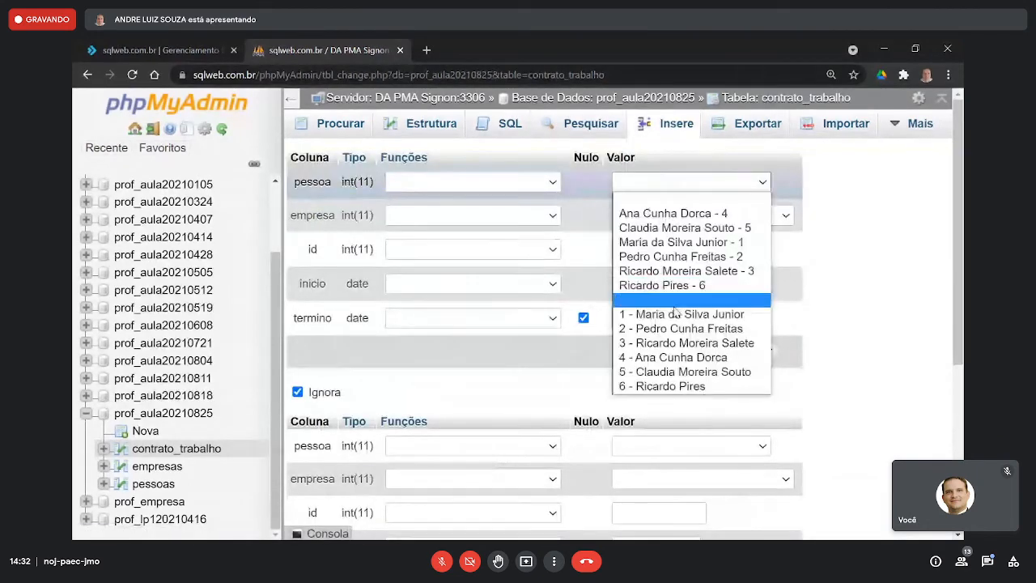
left_click(676, 386)
left_click(729, 217)
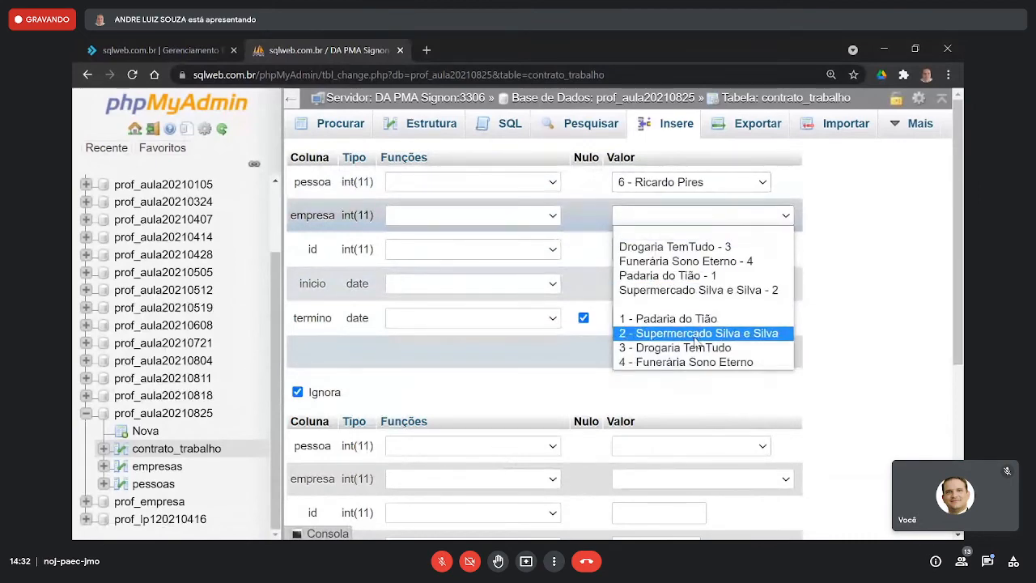
left_click(687, 362)
left_click(656, 284)
triple_click(629, 311)
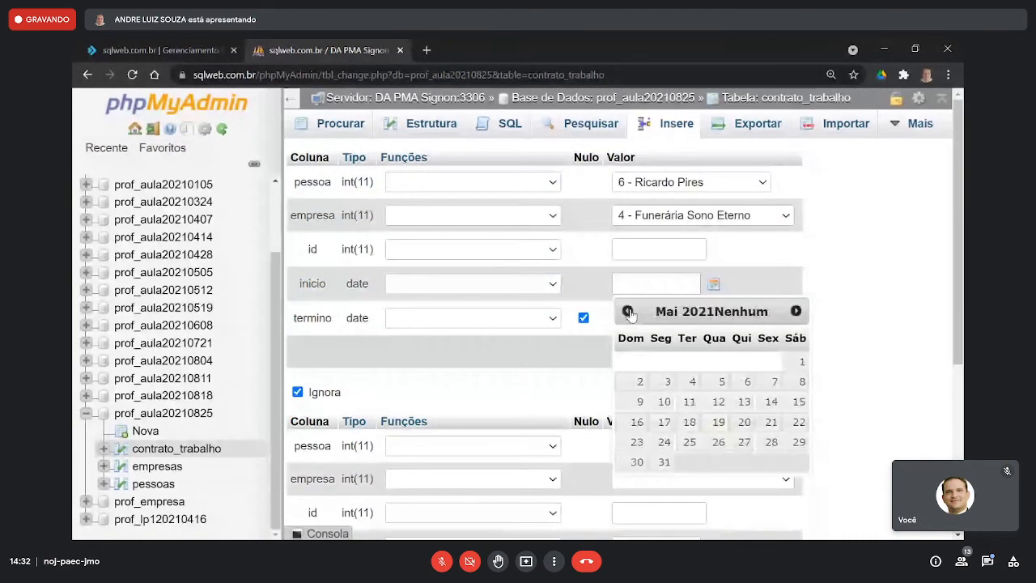
double_click(628, 311)
double_click(629, 311)
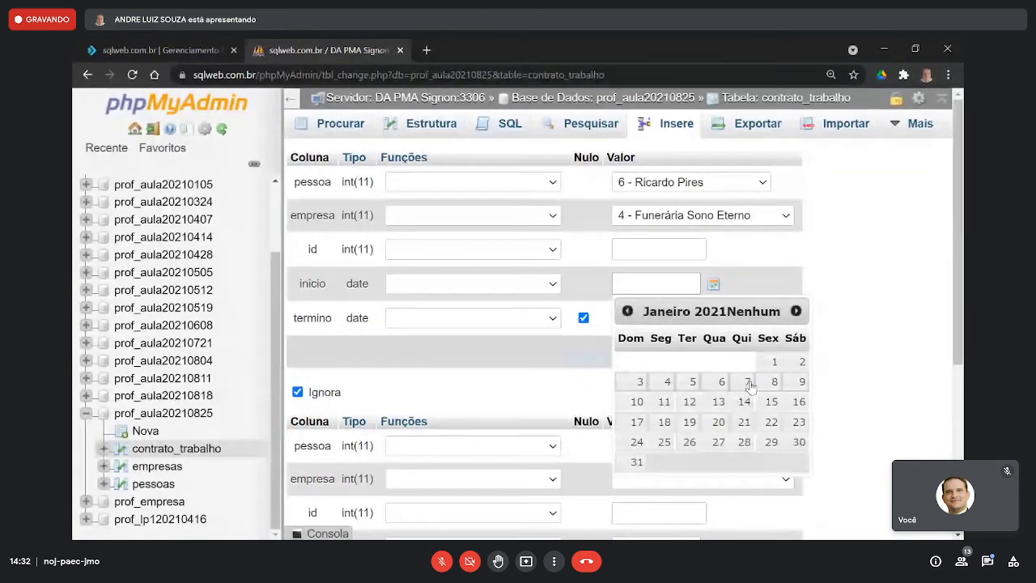
left_click(637, 401)
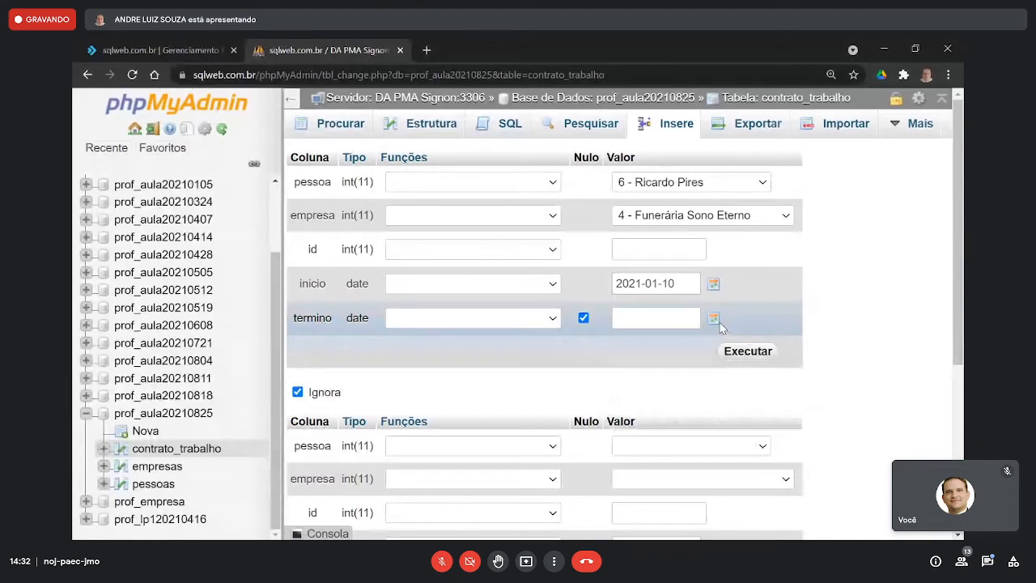
- Set the third contract's termino to 2021-06-30 and insert the row
left_click(716, 321)
double_click(627, 345)
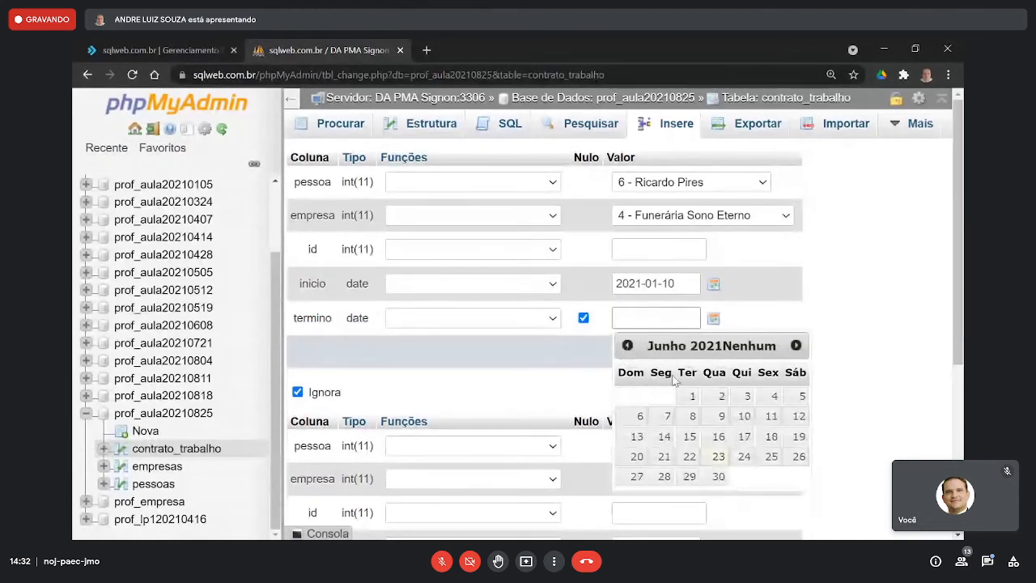
left_click(719, 476)
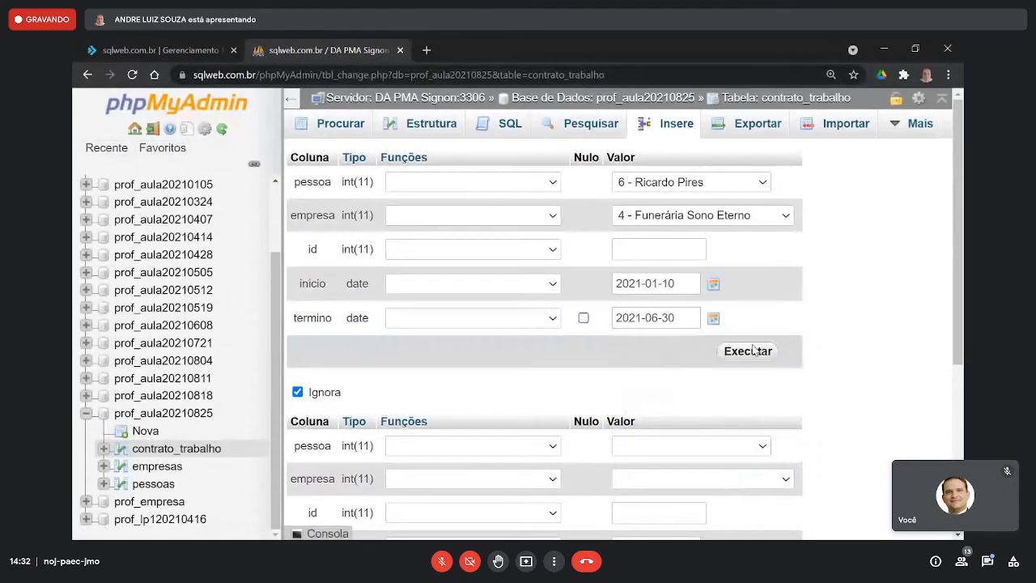
left_click(750, 350)
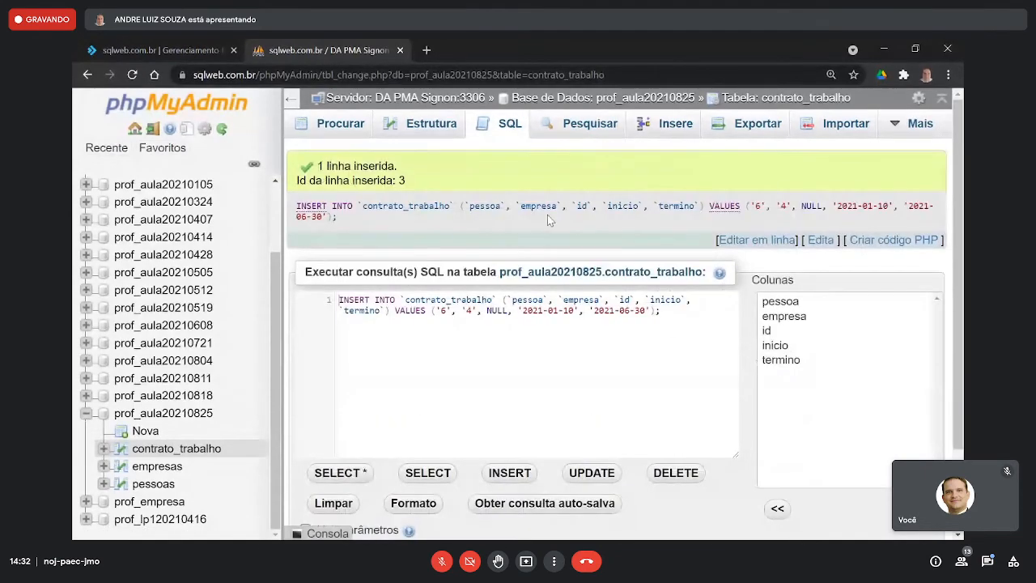
- Insert a fourth contrato_trabalho row with person id 6, empresa "Drogaria TemTudo - 3", inicio 2021-07-30 and null termino, then browse the table's records
left_click(652, 134)
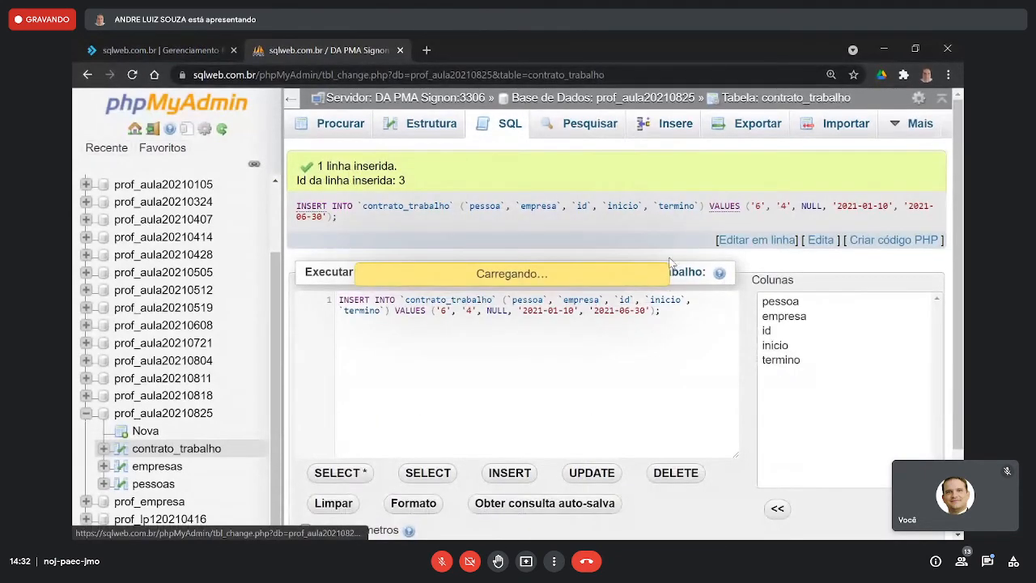
left_click(692, 181)
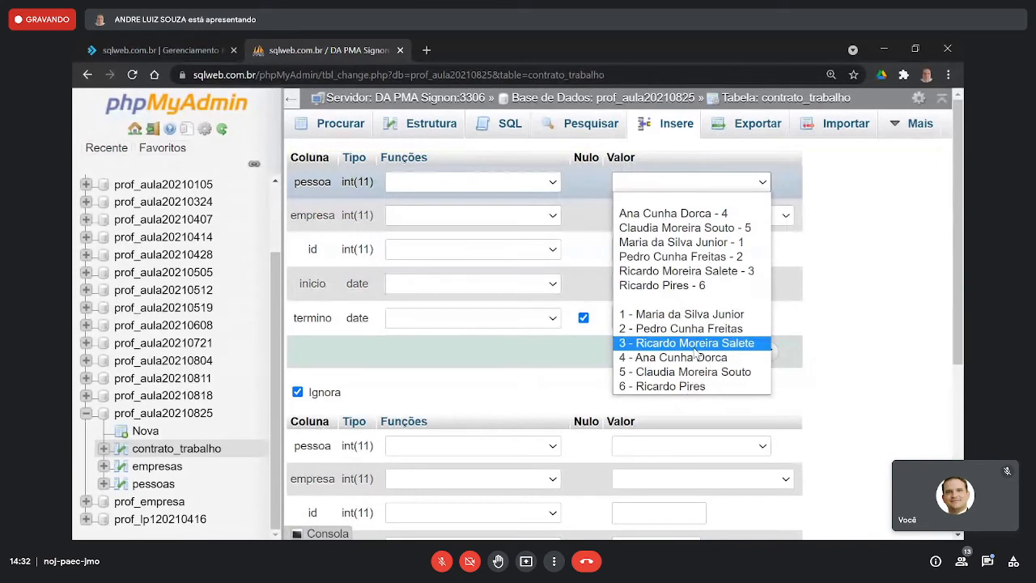
left_click(662, 386)
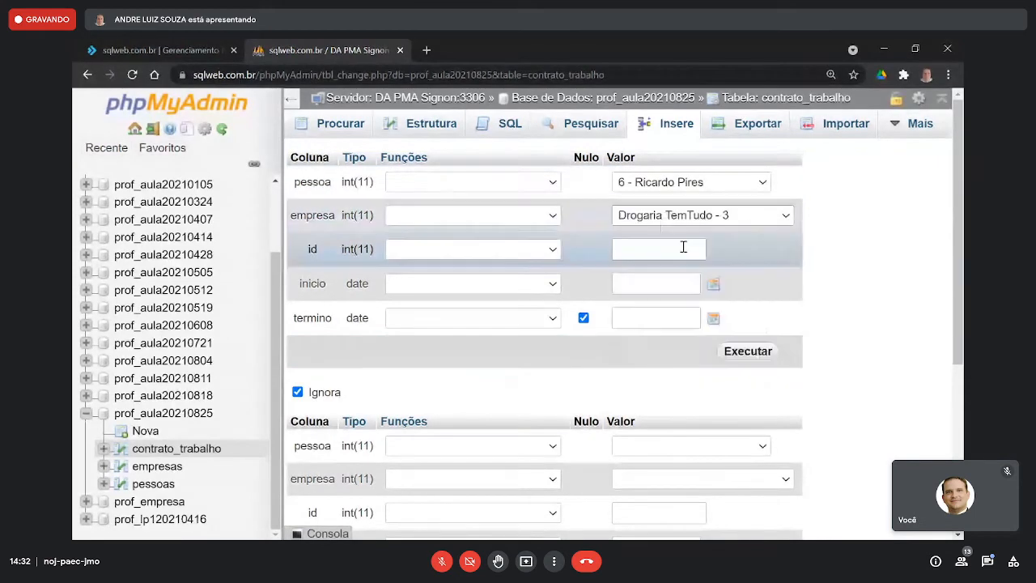
left_click(714, 290)
left_click(765, 442)
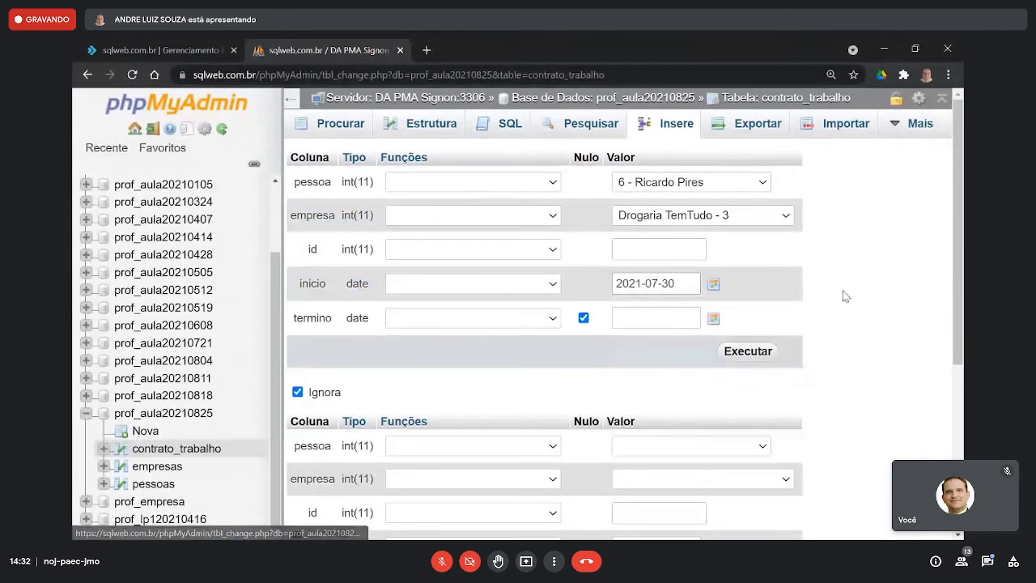
left_click(752, 360)
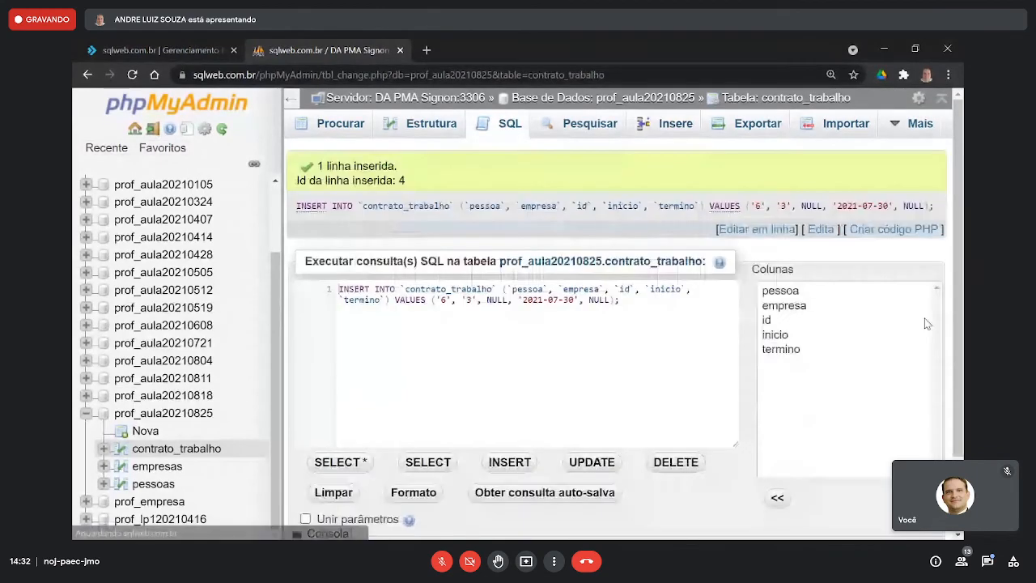
left_click(354, 125)
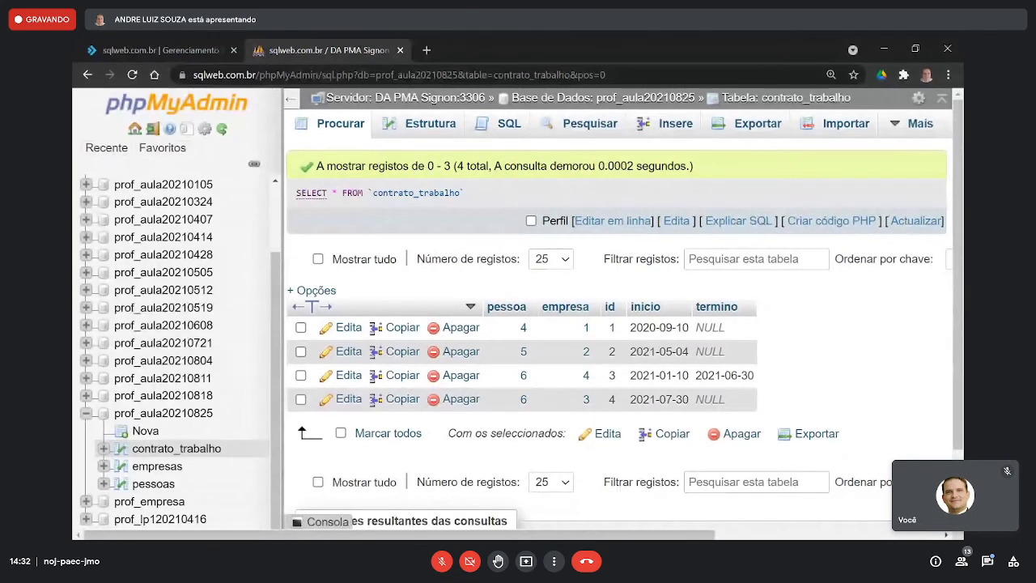
- Switch to Paint, widen the blank canvas to 1706 × 1040 px and maximize the window
key("alt+Tab")
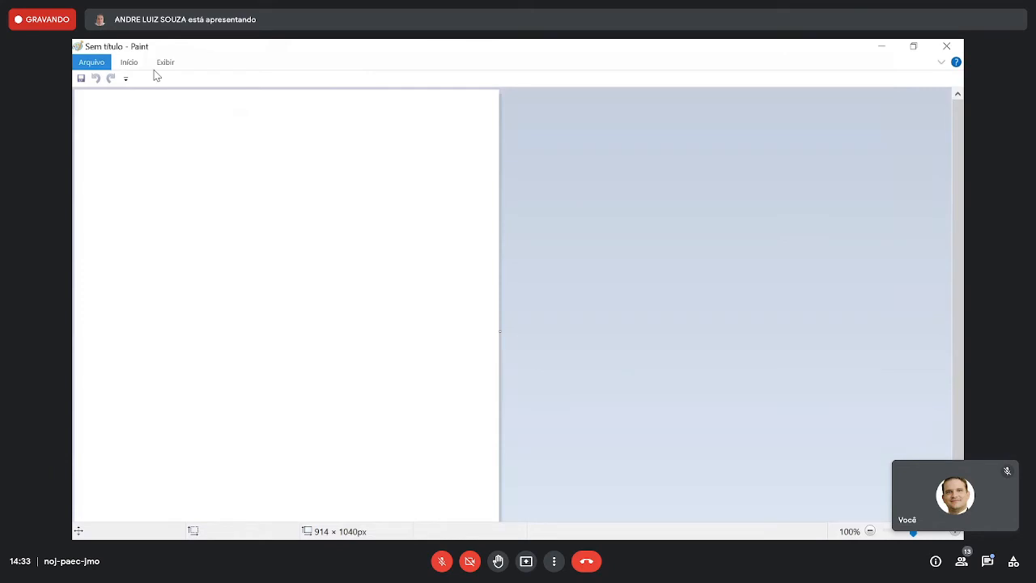
mouse_move(588, 49)
left_mouse_down()
mouse_move(73, 73)
mouse_move(361, 55)
left_mouse_up()
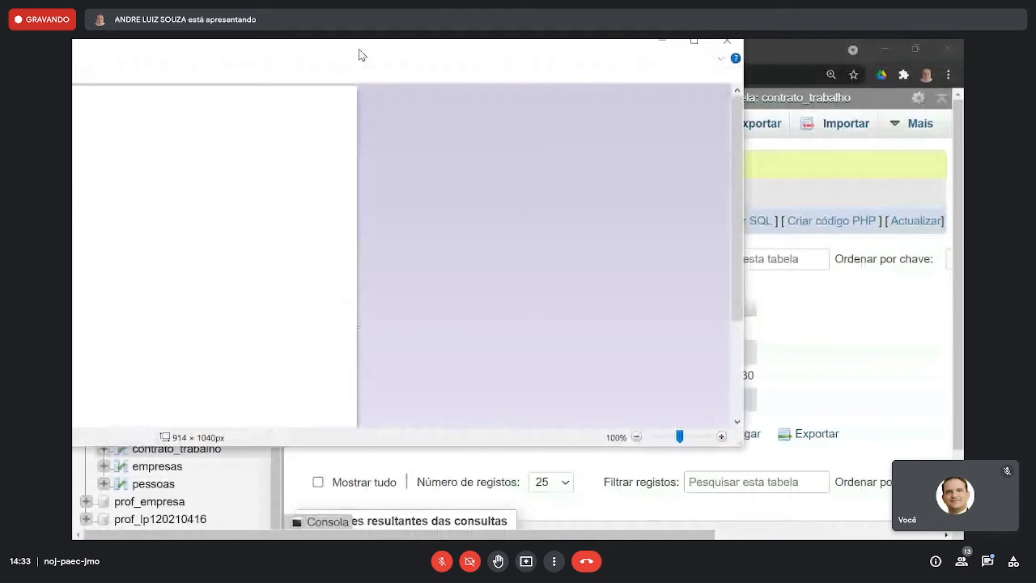
left_click_drag(361, 56, 531, 84)
left_click_drag(528, 356, 893, 348)
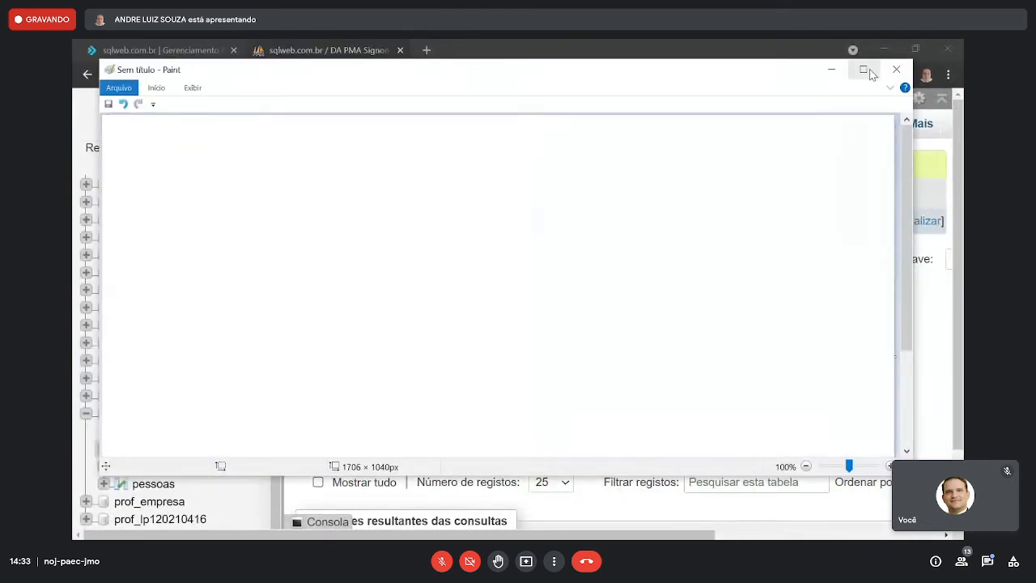
left_click(871, 74)
- Snip the contrato_trabalho records from pessoa to termino in phpMyAdmin, paste the capture into Paint and place it mid-canvas
left_click(881, 41)
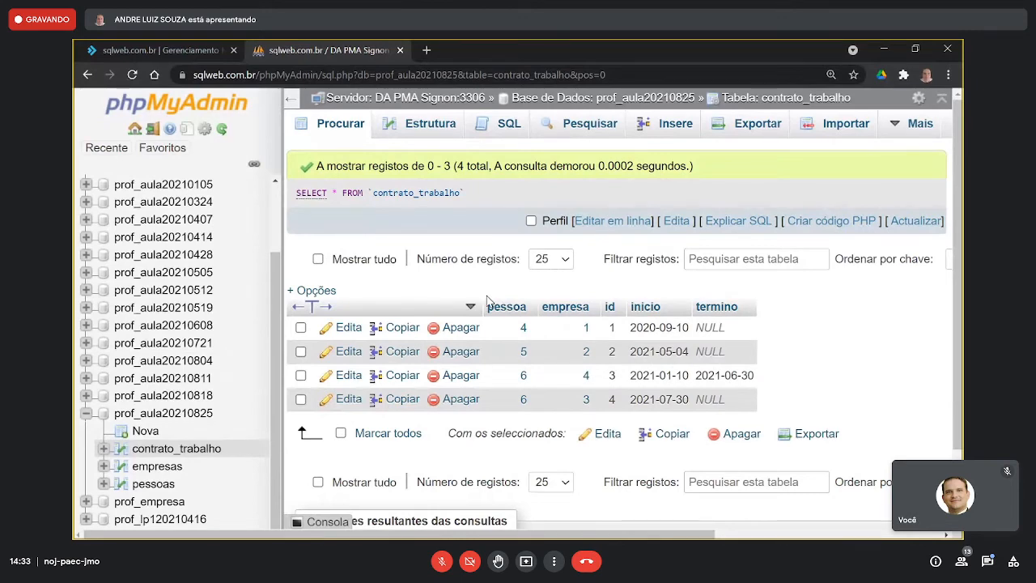
key("super+shift+s")
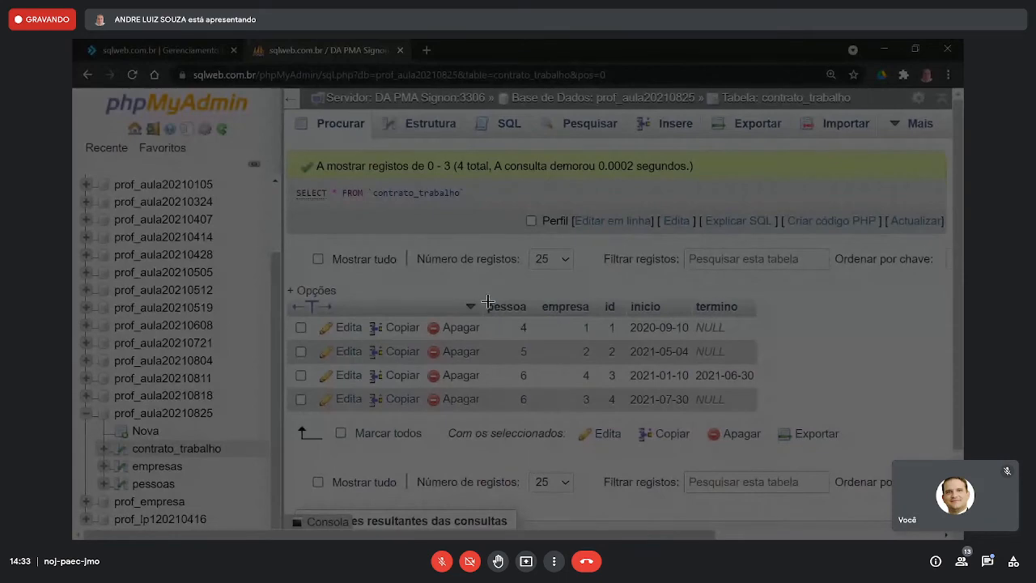
left_click_drag(483, 302, 757, 414)
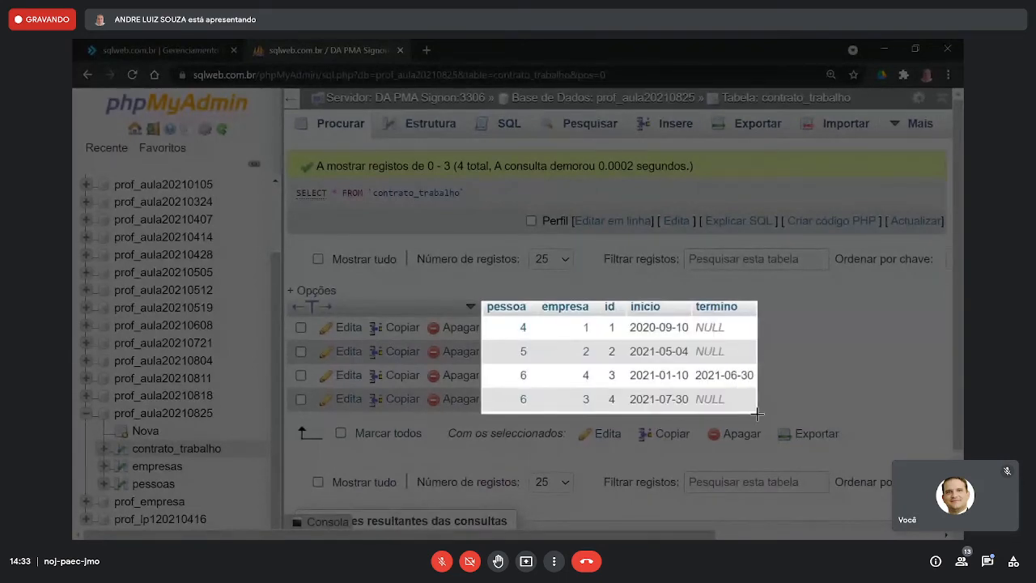
key("alt+Tab")
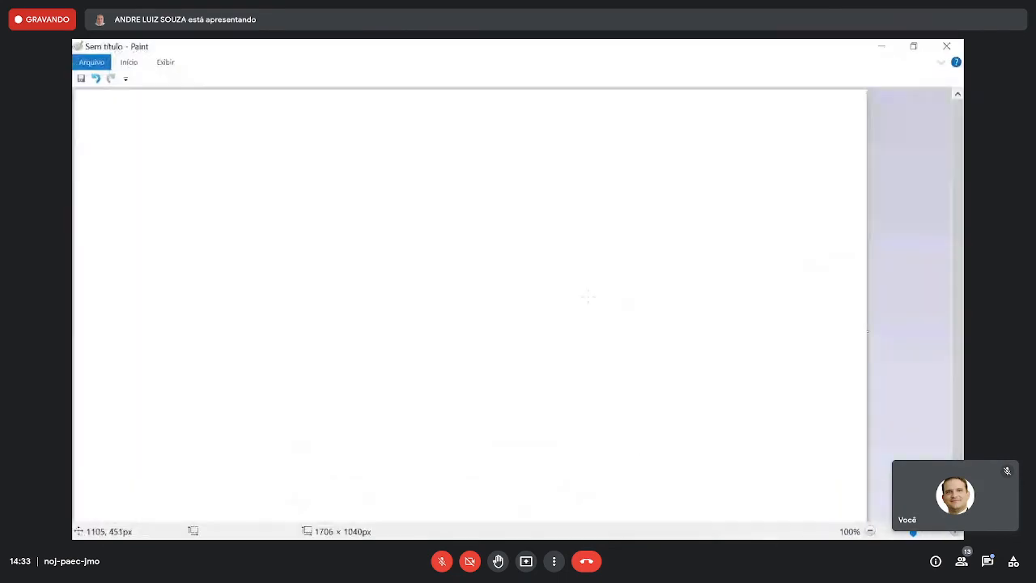
key("ctrl+v")
left_click_drag(247, 159, 484, 280)
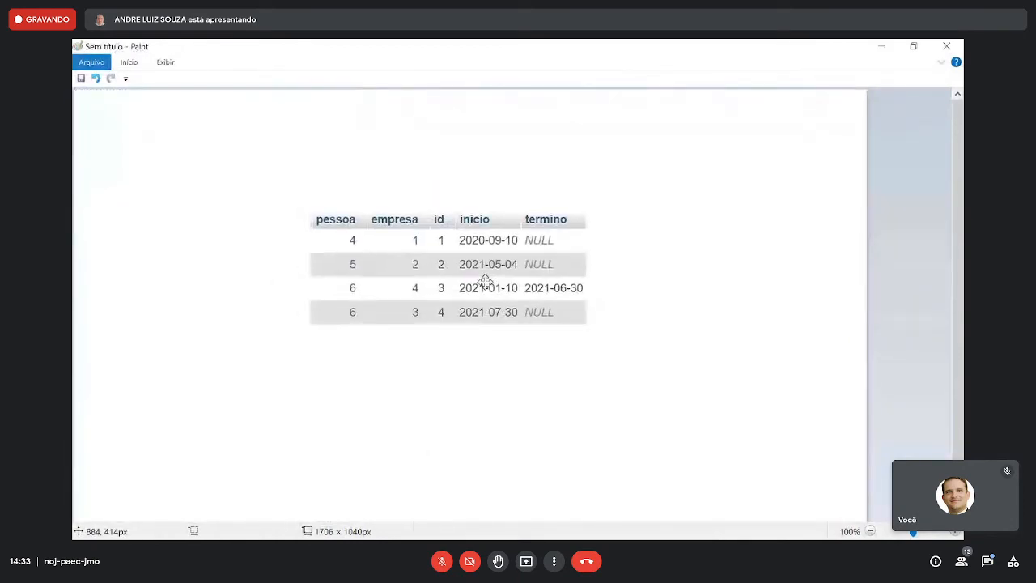
- Browse the empresas table in phpMyAdmin, snip its id, nome and fone records, and paste the capture at the Paint canvas's upper right
key("alt+Tab")
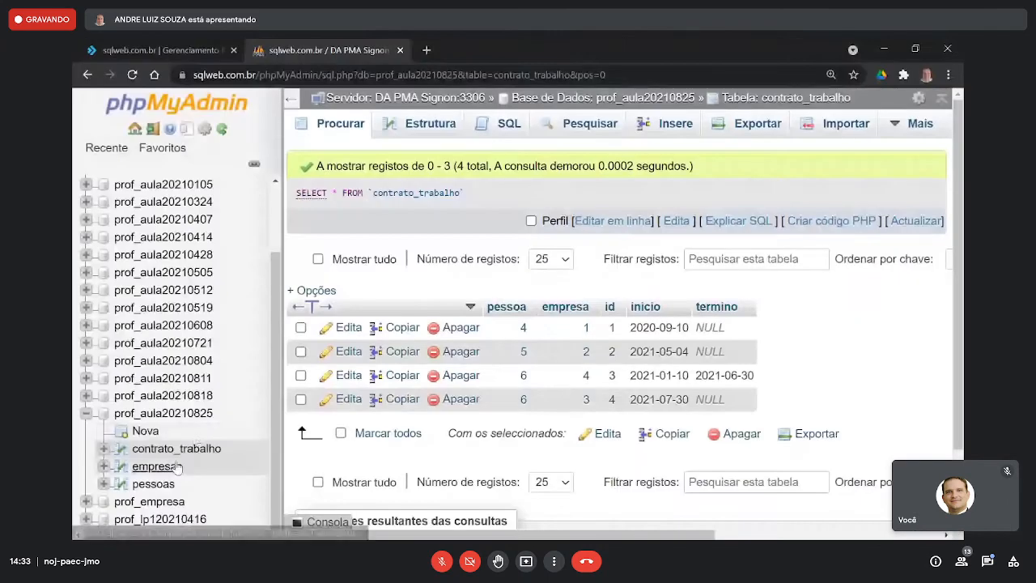
left_click(173, 467)
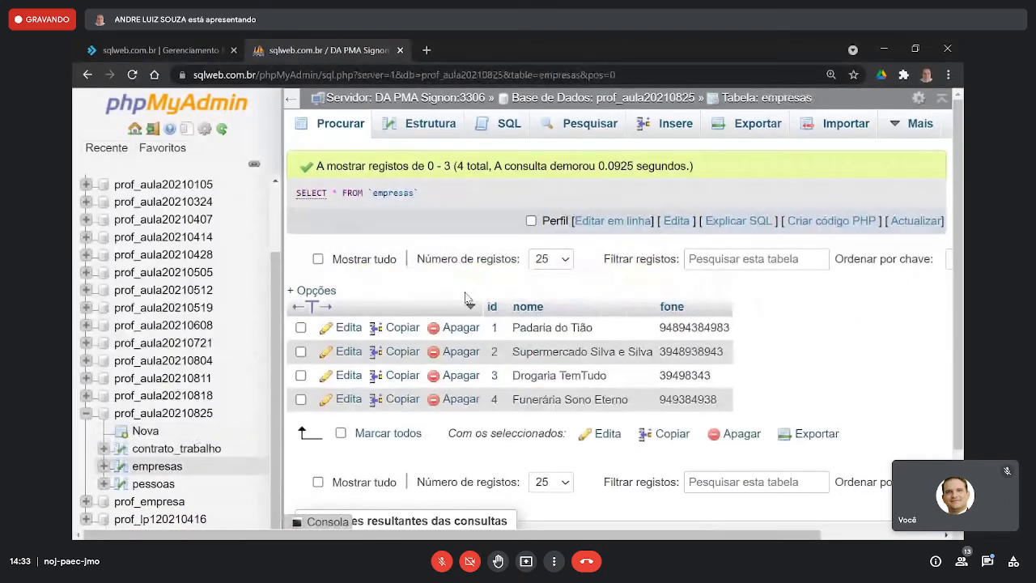
key("super+shift+s")
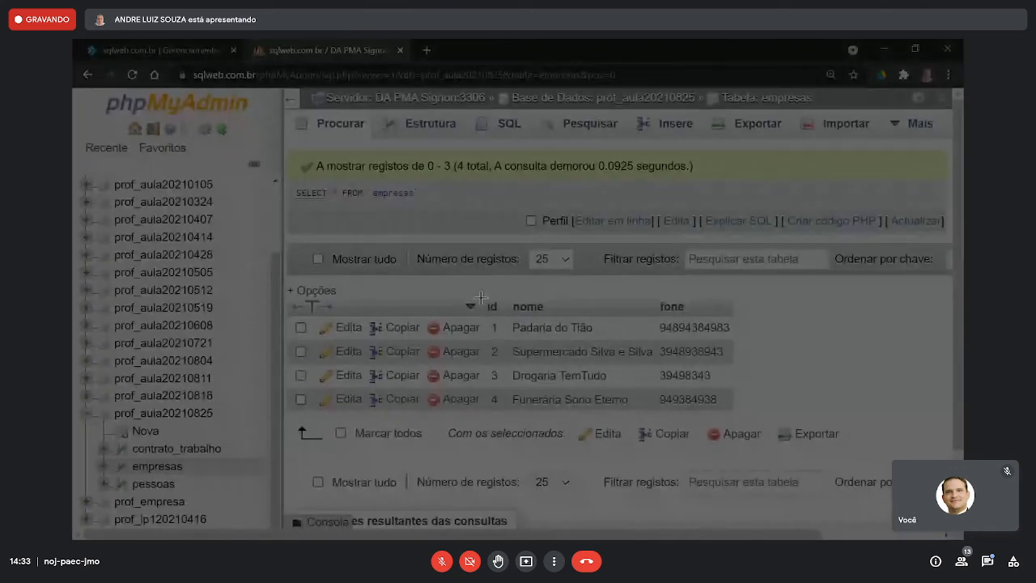
left_click_drag(481, 297, 735, 411)
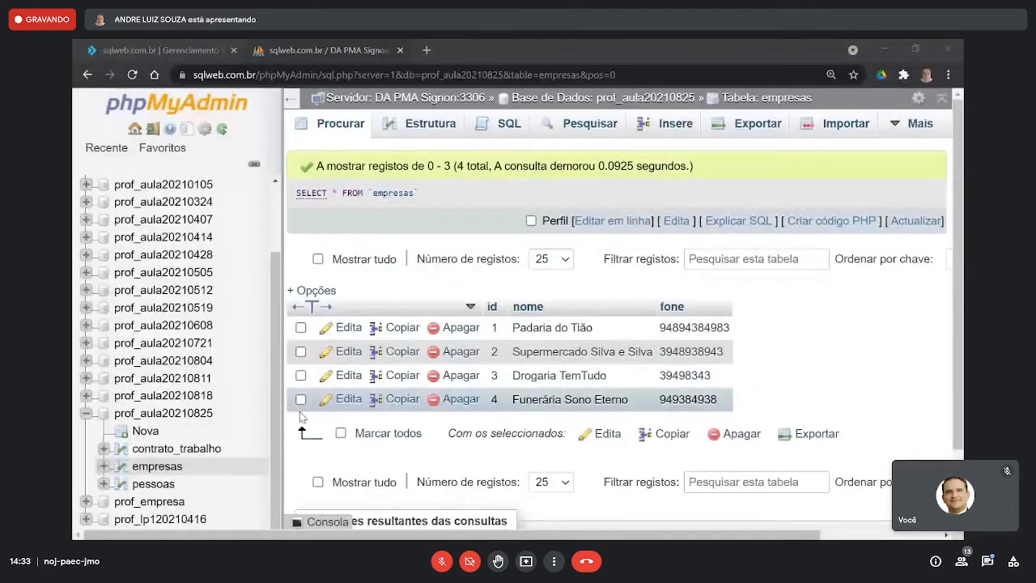
key("alt+Tab")
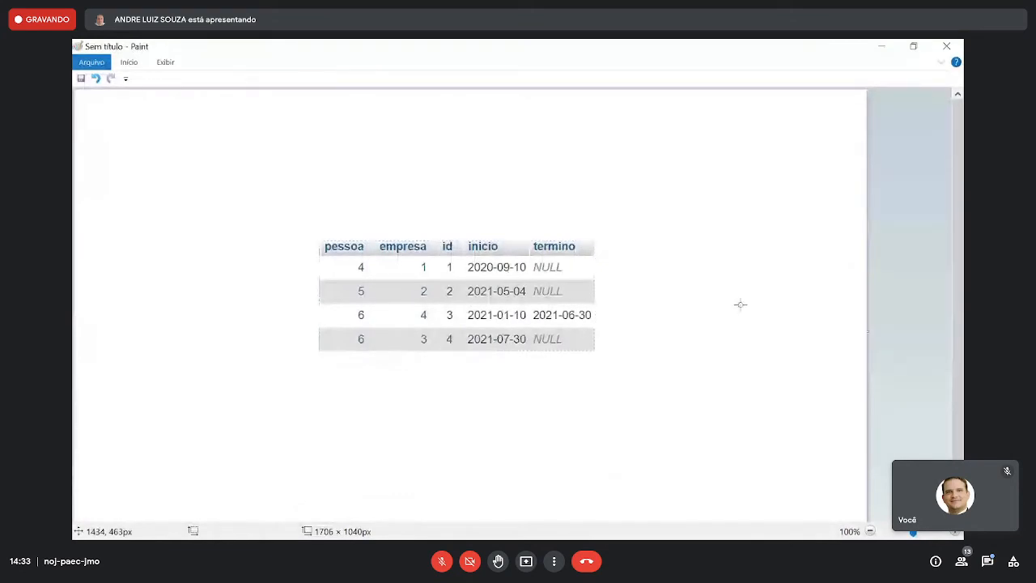
key("ctrl+v")
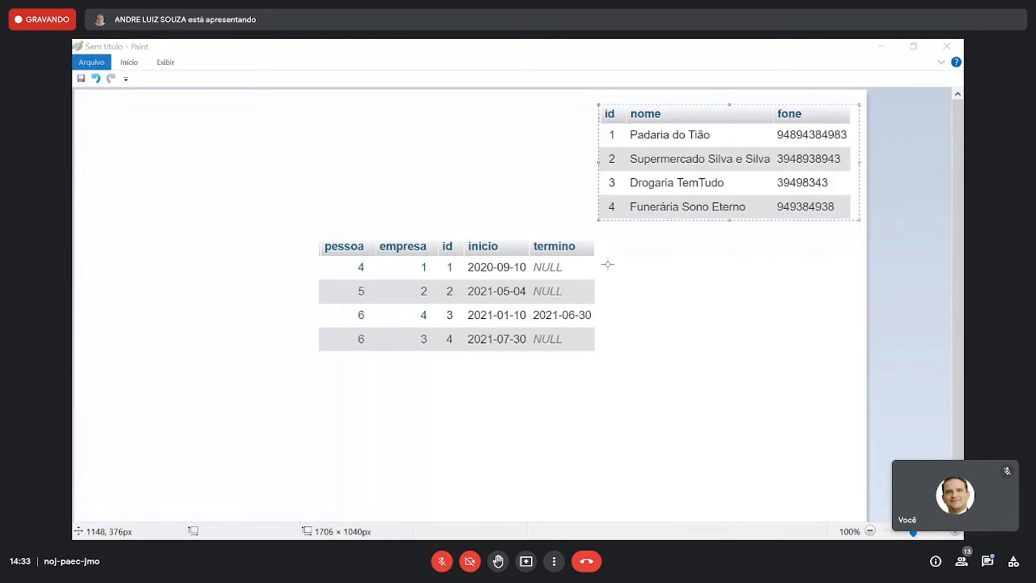
- Browse the pessoas table in phpMyAdmin, snip its id, nome and telefone records, and paste the capture at the Paint canvas's upper left
key("alt+Tab")
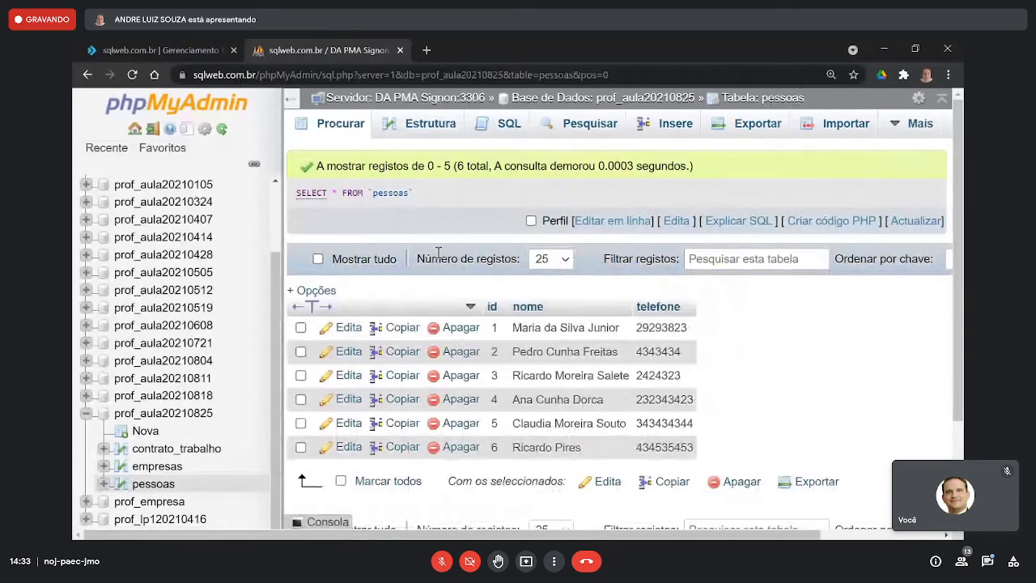
key("super+shift+s")
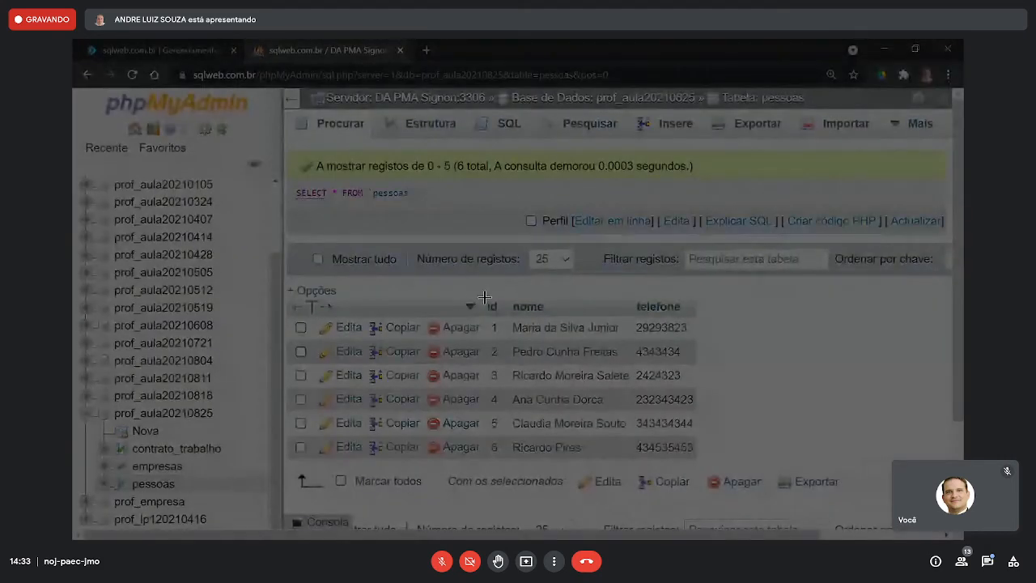
left_click_drag(481, 298, 502, 317)
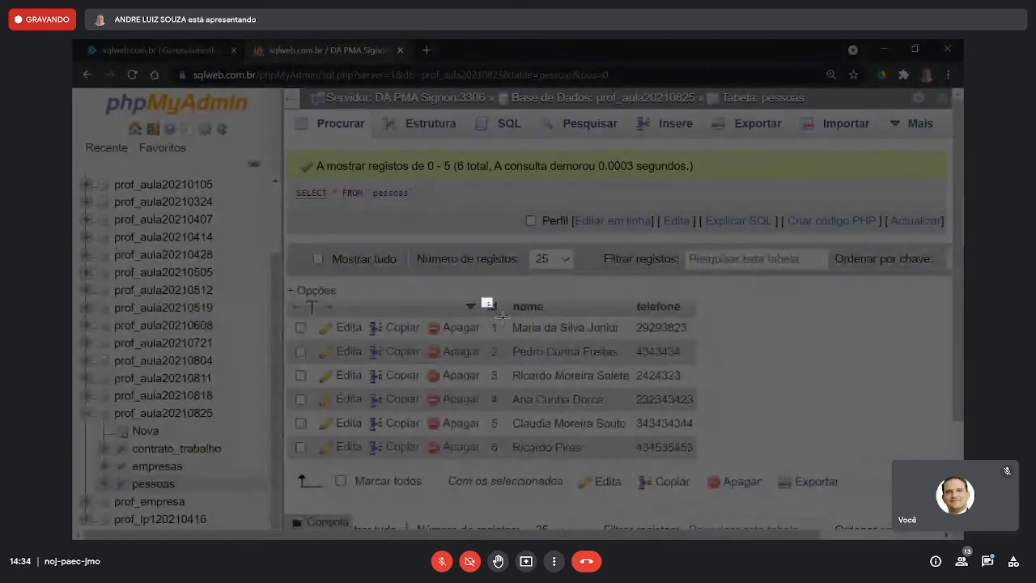
left_click_drag(502, 318, 698, 459)
key("alt+Tab")
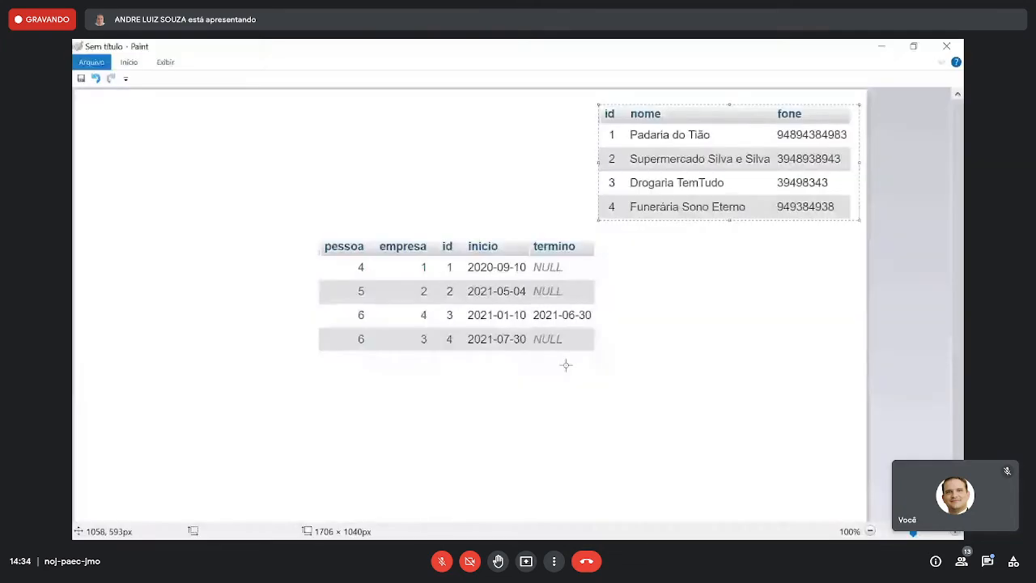
key("ctrl+v")
left_click_drag(220, 179, 239, 180)
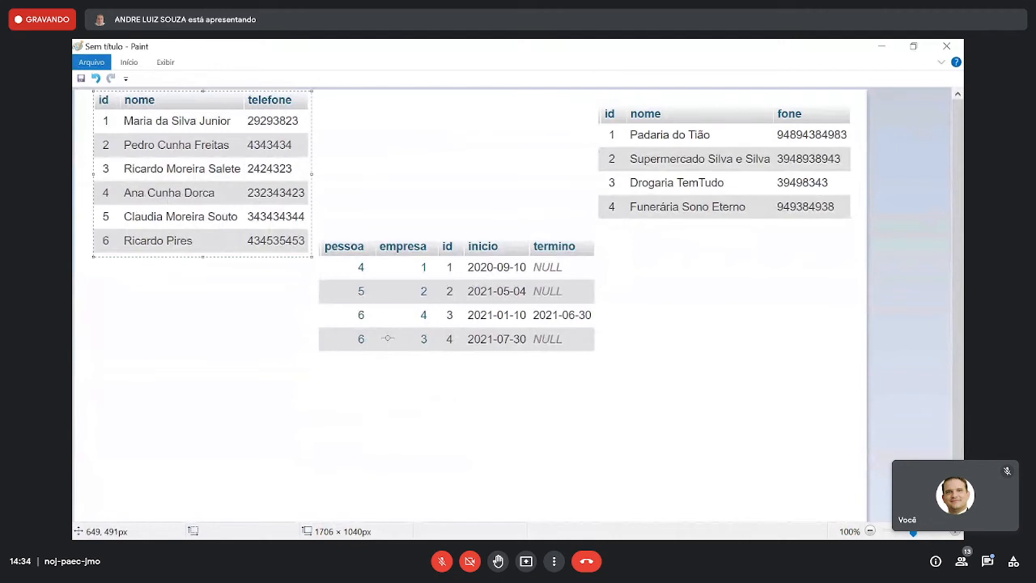
- Move the contrato_trabalho and pessoas captures lower on the canvas and set the drawing colour to red
left_click_drag(319, 239, 588, 352)
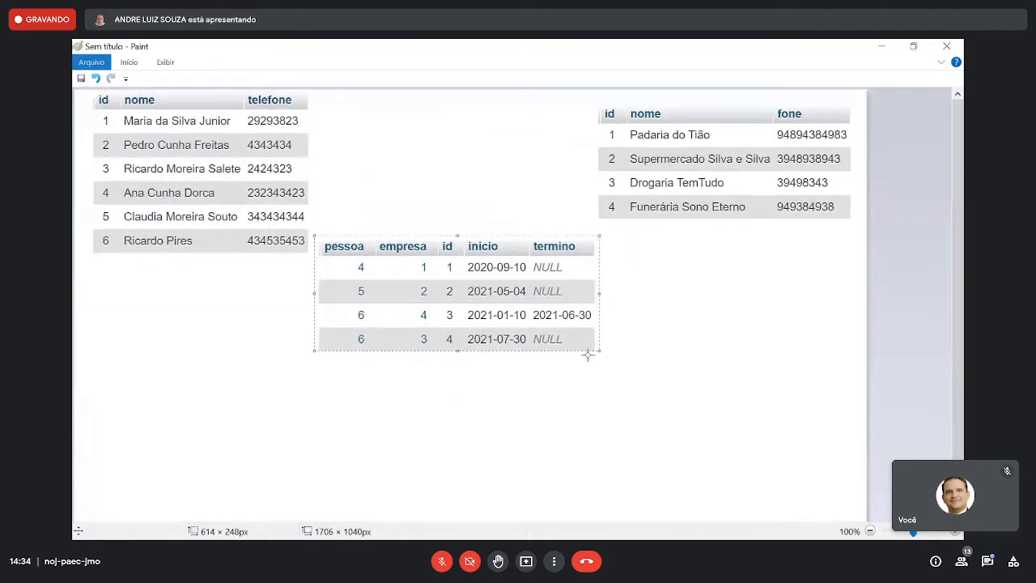
left_click_drag(545, 320, 559, 397)
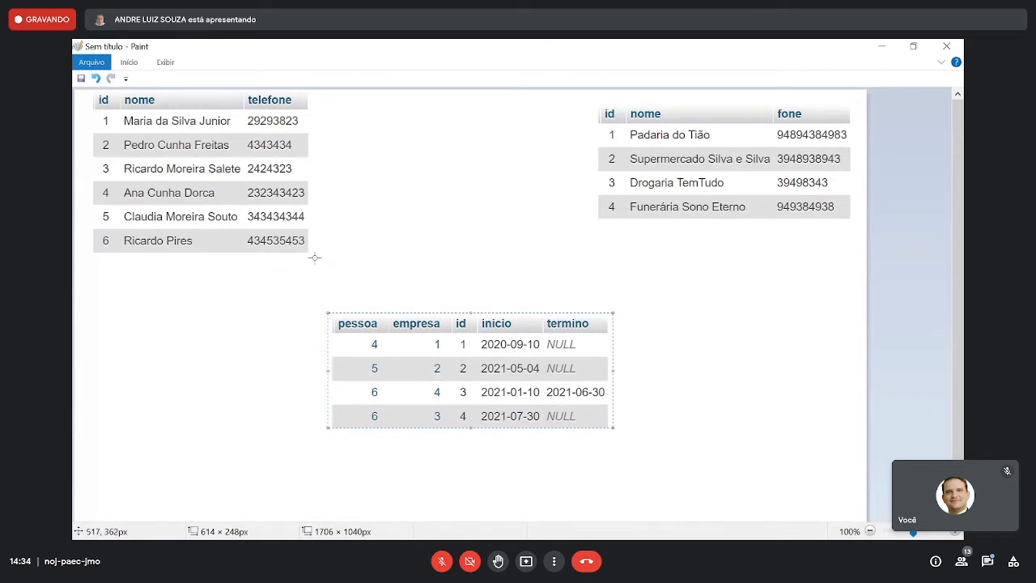
left_click_drag(315, 257, 84, 84)
left_click_drag(162, 145, 165, 187)
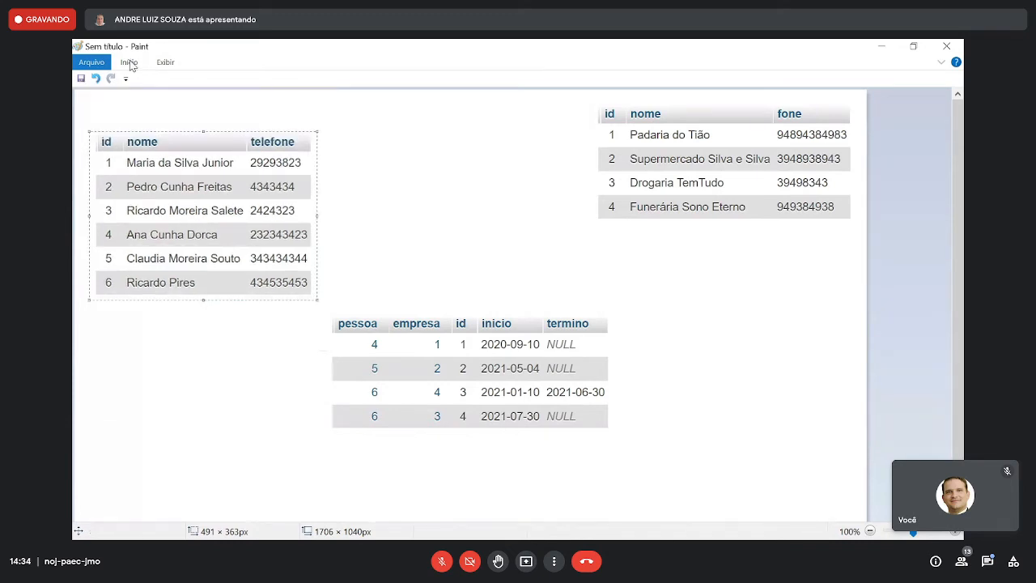
left_click(129, 64)
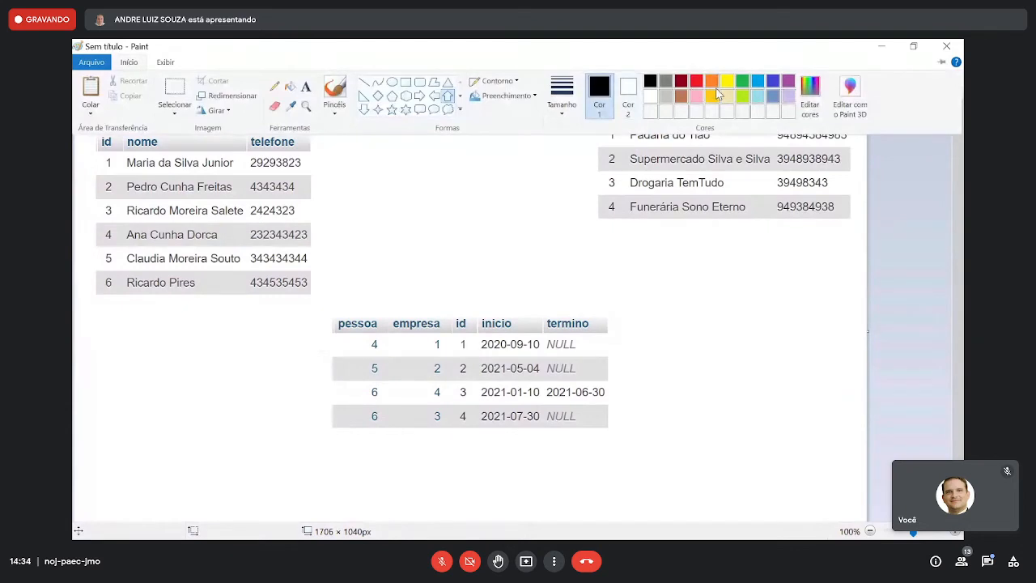
left_click(695, 86)
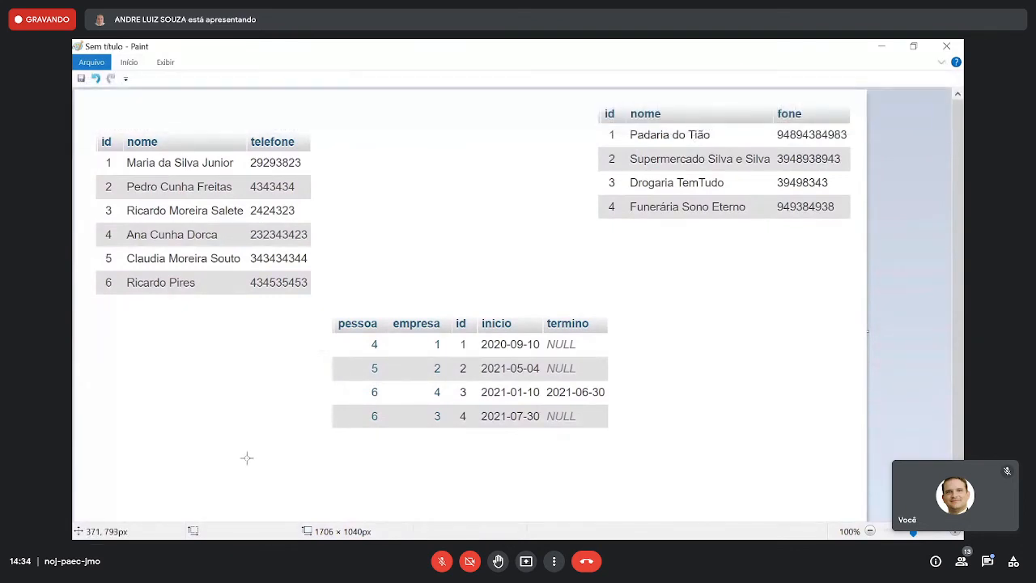
left_click_drag(247, 459, 122, 235)
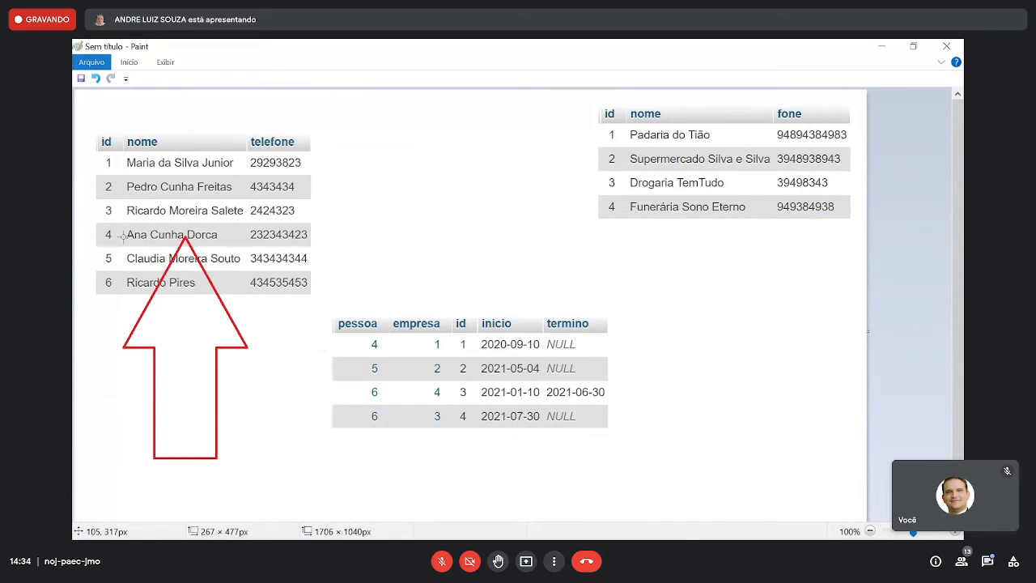
key("ctrl+z")
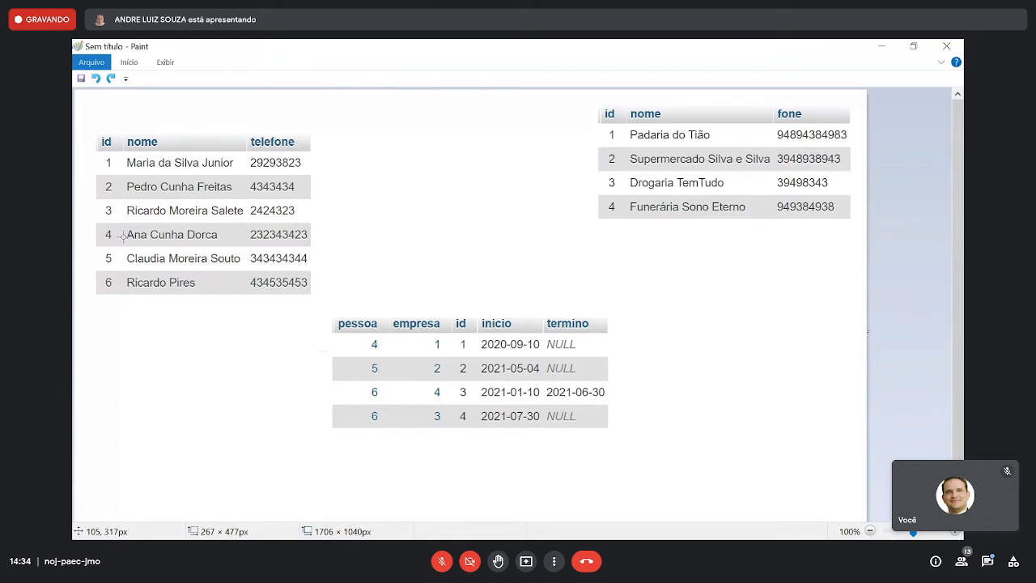
left_click_drag(819, 437, 640, 191)
key("ctrl+z")
left_click_drag(276, 466, 132, 225)
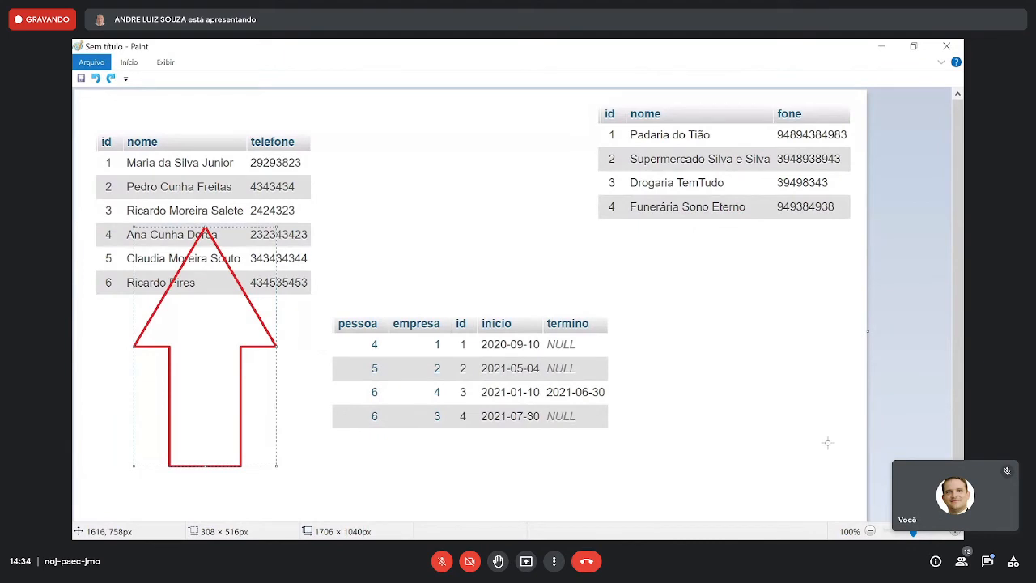
left_click_drag(828, 442, 681, 174)
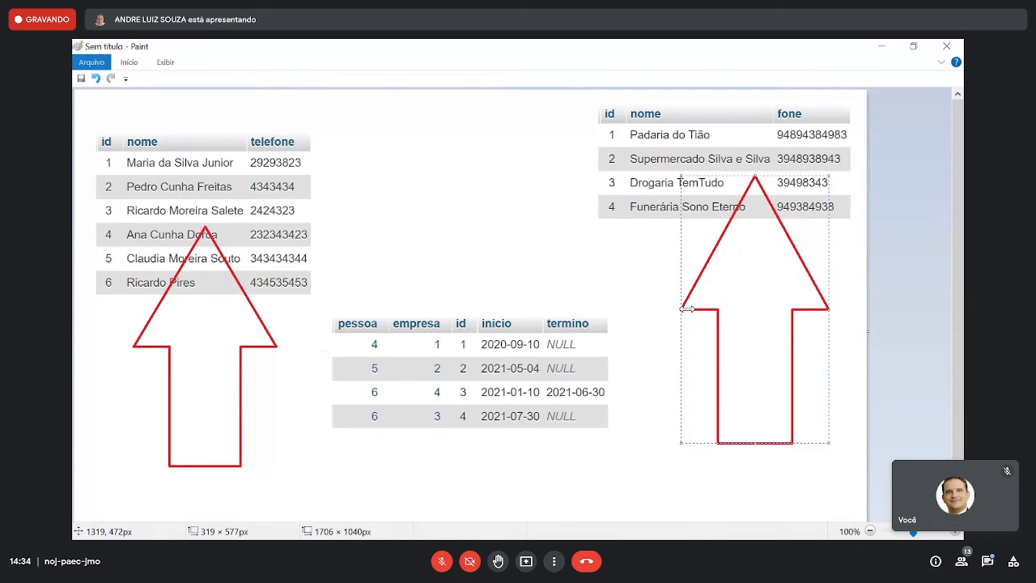
key("alt+Tab")
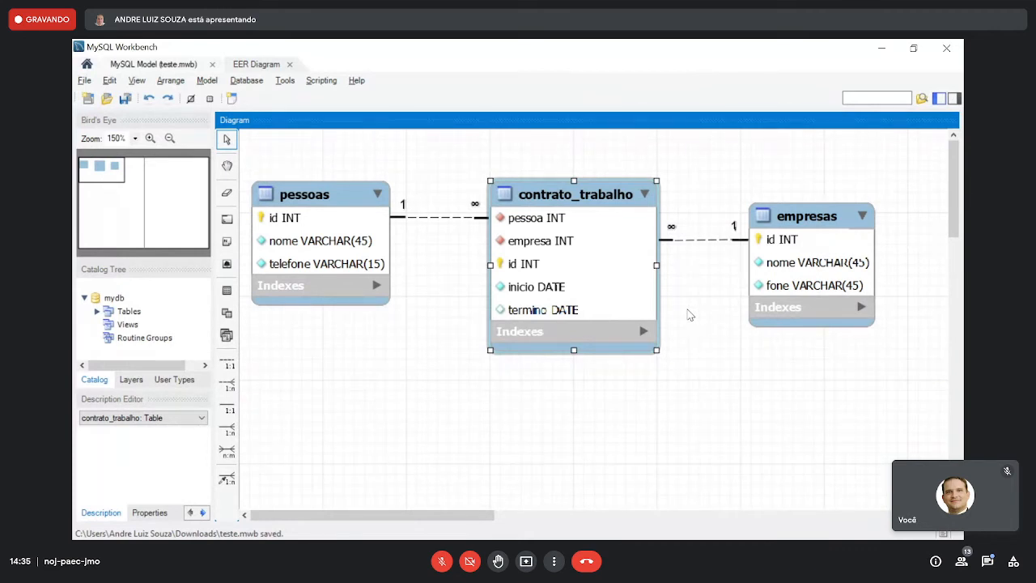
key("alt+Tab")
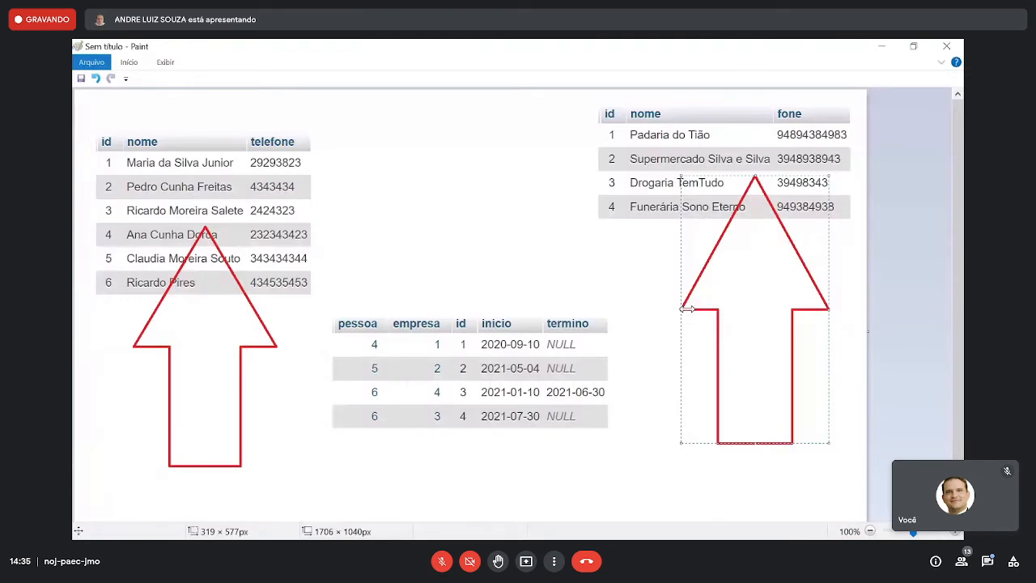
key("ctrl+z")
key("ctrl+z")
- With the Pencil set to a thicker red line, circle id 6 in the pessoas capture
left_click(132, 62)
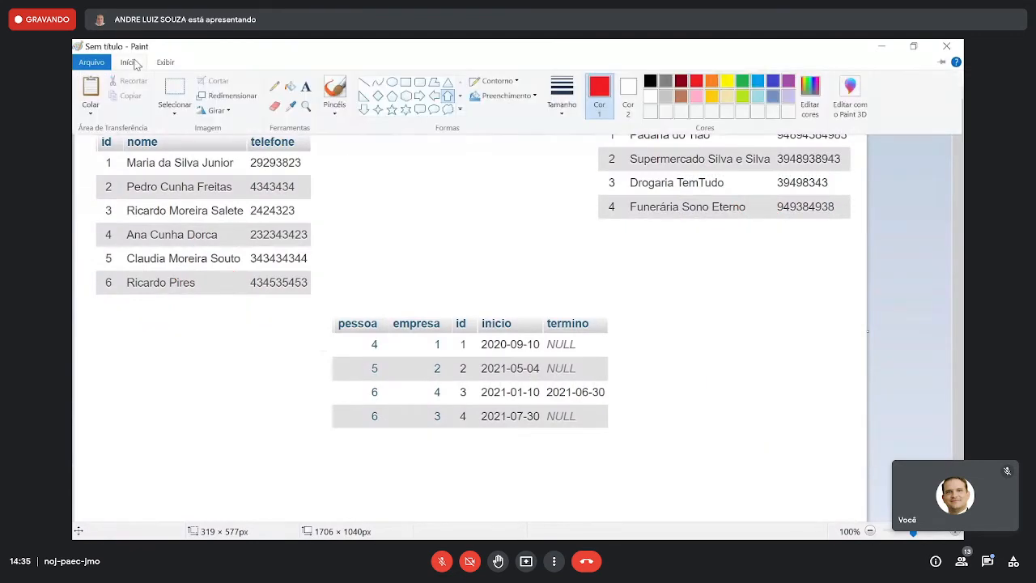
left_click(275, 86)
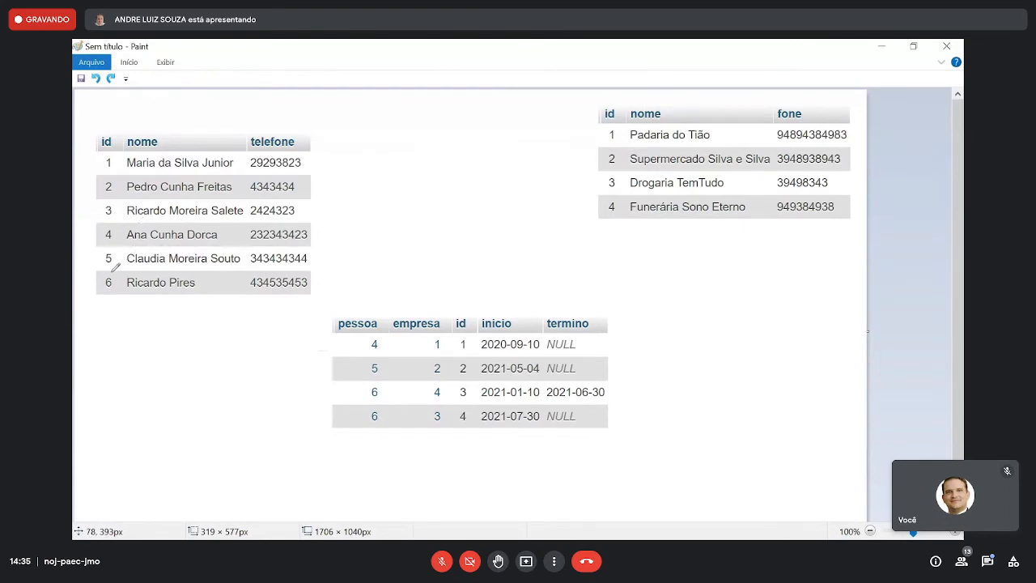
left_click_drag(108, 275, 102, 295)
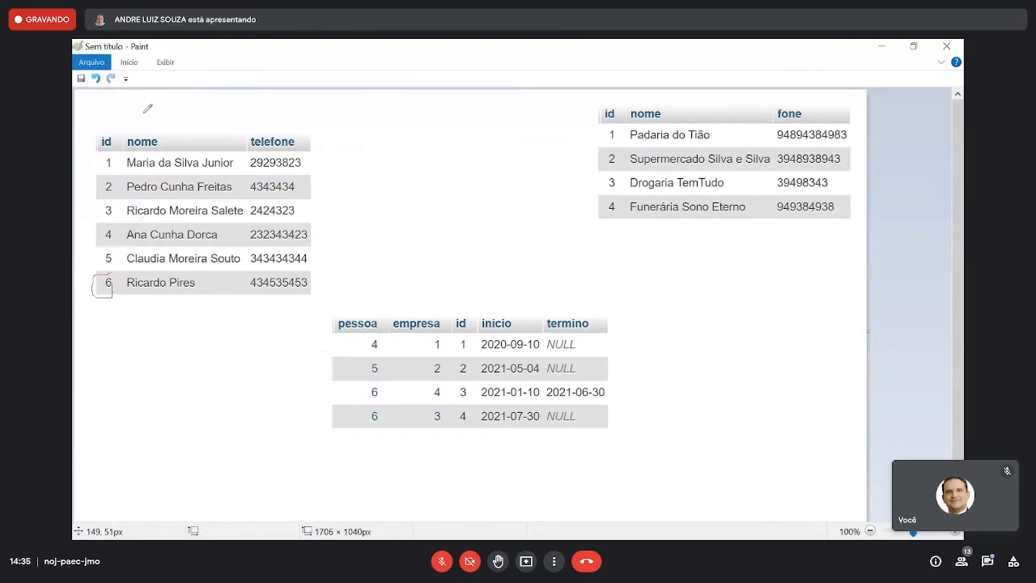
key("ctrl+z")
left_click(134, 65)
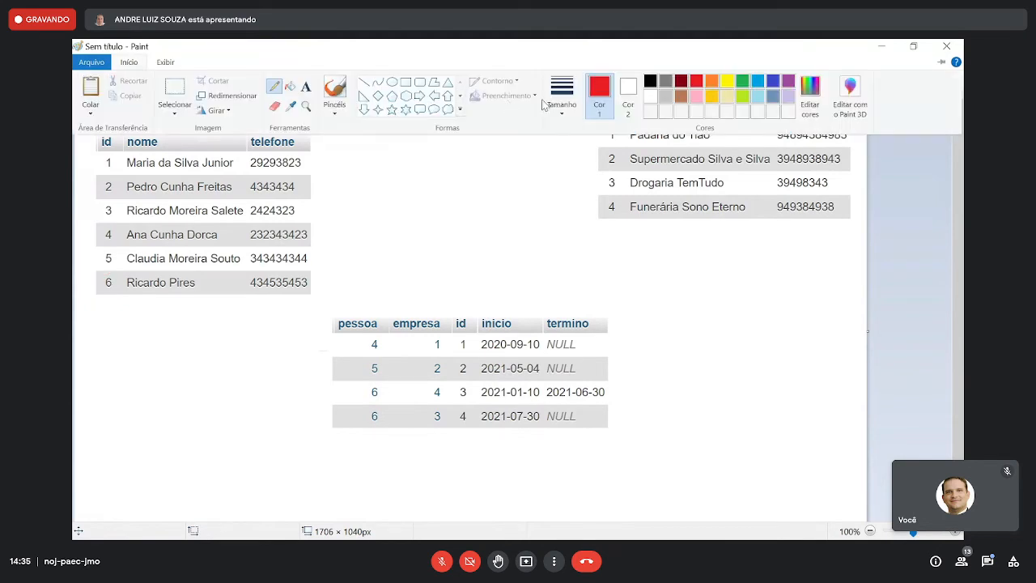
left_click(103, 273)
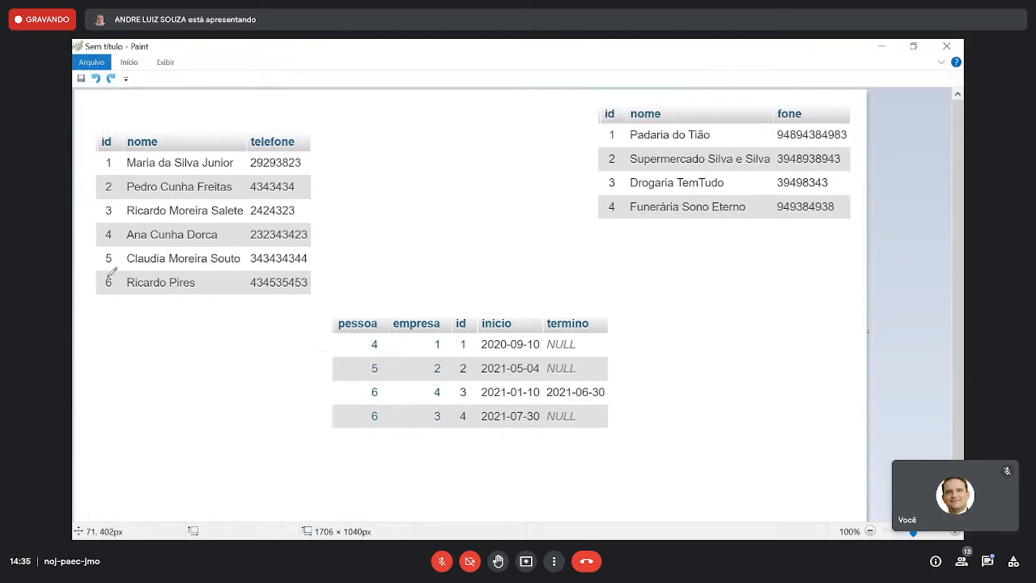
mouse_move(110, 269)
left_mouse_down()
mouse_move(102, 294)
mouse_move(121, 272)
mouse_move(113, 268)
left_mouse_up()
- Draw a curved line from the circled id to the contrato_trabalho capture and outline both 6 values in its pessoa column
left_click_drag(115, 296, 356, 438)
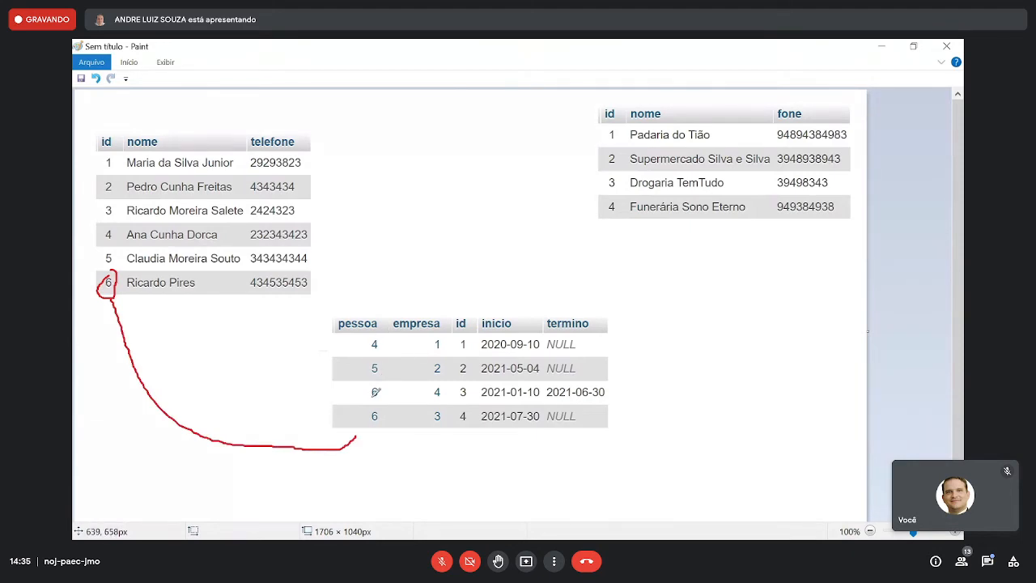
mouse_move(365, 408)
left_mouse_down()
mouse_move(361, 421)
mouse_move(393, 427)
mouse_move(384, 407)
left_mouse_up()
left_click_drag(385, 402, 385, 384)
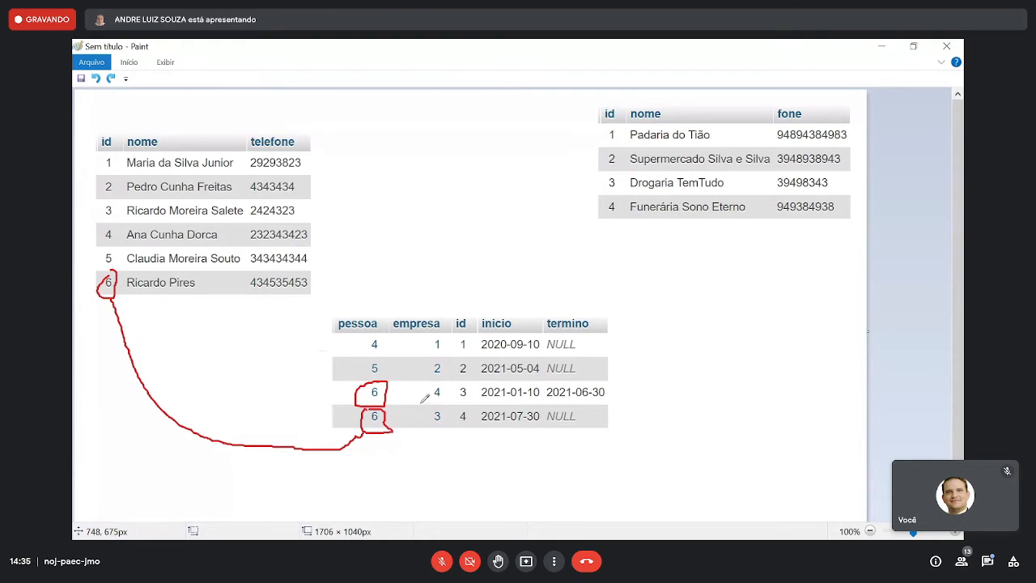
- Underline empresa 4, inicio 2021-01-10 and termino 2021-06-30 in the third contract's row
left_click_drag(421, 398, 542, 390)
left_click_drag(552, 403, 596, 401)
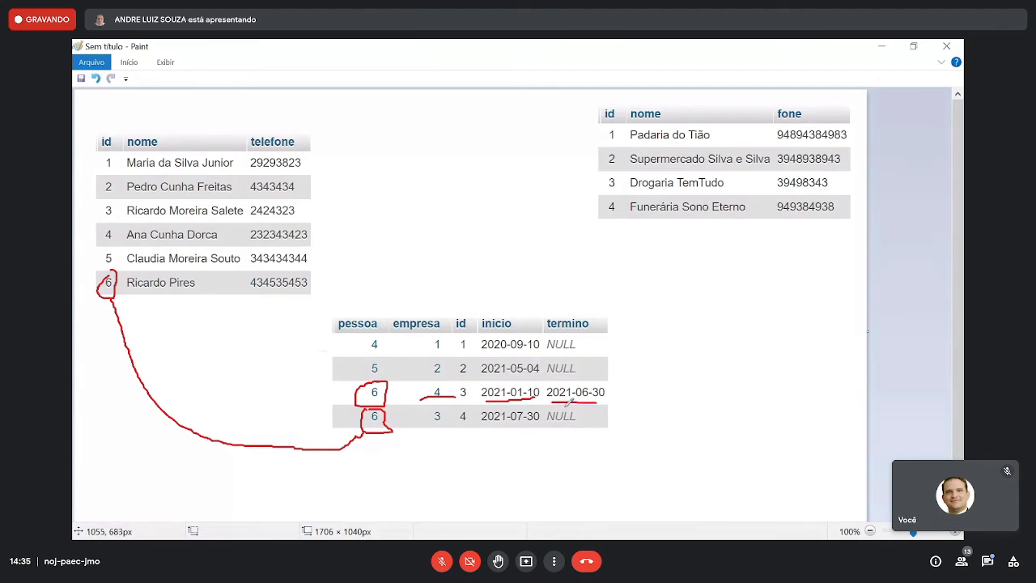
- Replace the underlines with red lines linking circled ids 4 and 3 in the empresas capture to the outlined empresa values in contrato_trabalho
key("ctrl+z")
key("ctrl+z")
key("ctrl+z")
mouse_move(601, 212)
left_mouse_down()
mouse_move(622, 208)
mouse_move(614, 202)
mouse_move(600, 227)
mouse_move(455, 325)
mouse_move(448, 377)
mouse_move(424, 394)
mouse_move(444, 400)
mouse_move(447, 380)
left_mouse_up()
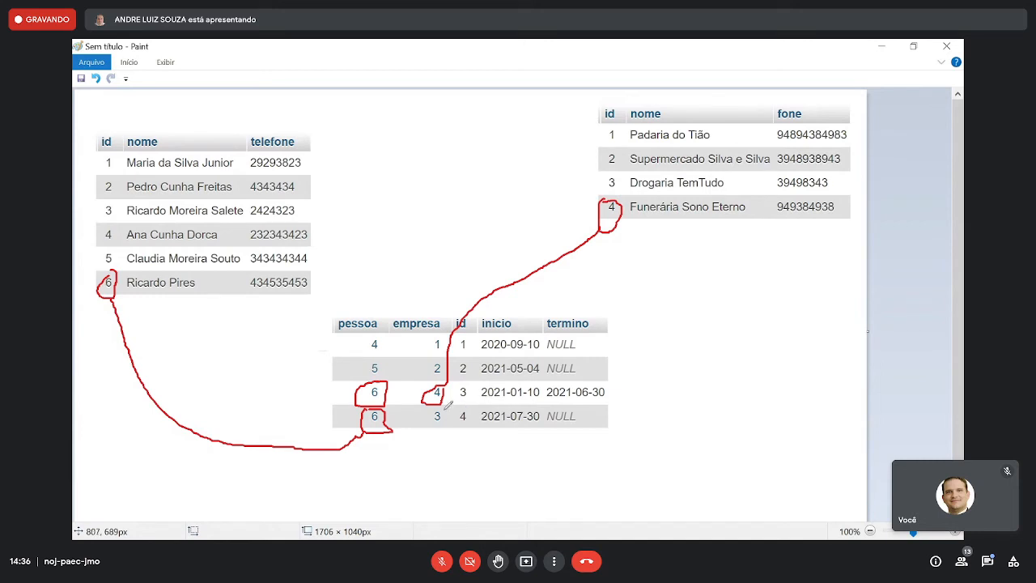
mouse_move(448, 407)
left_mouse_down()
mouse_move(430, 406)
mouse_move(452, 429)
mouse_move(448, 403)
left_mouse_up()
mouse_move(448, 405)
left_mouse_down()
mouse_move(625, 182)
mouse_move(615, 166)
mouse_move(599, 173)
mouse_move(628, 184)
left_mouse_up()
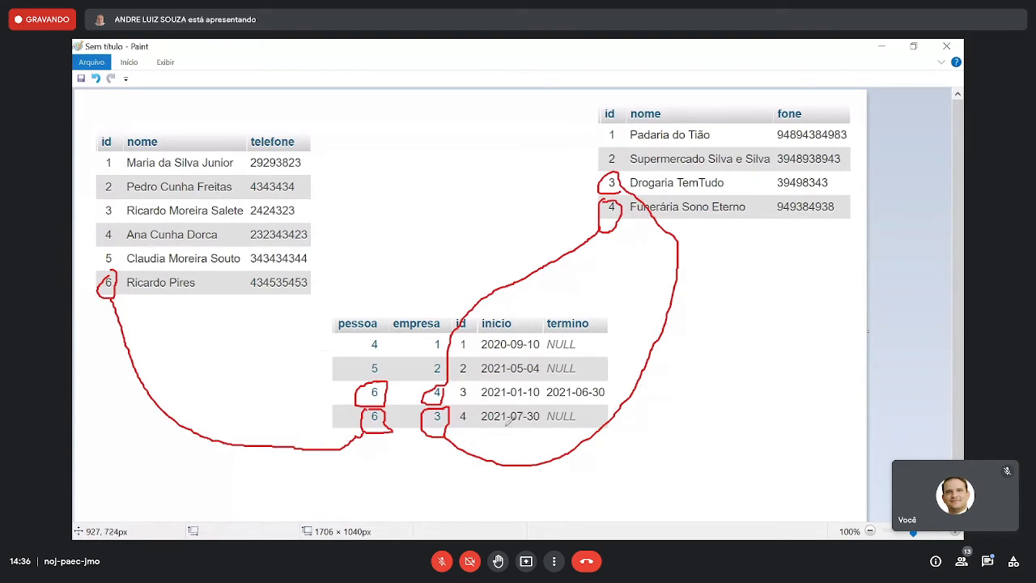
- Underline inicio 2021-07-30 and circle the NULL termino in the last contract's row, and undo all the red annotations
left_click_drag(500, 424, 539, 425)
left_click_drag(550, 415, 585, 429)
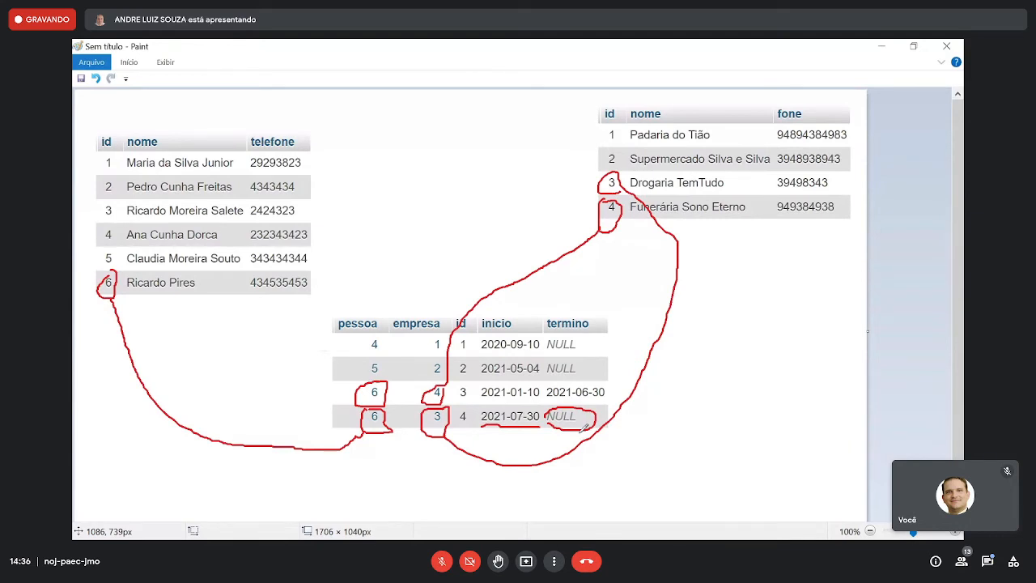
key("ctrl+z")
key("ctrl+z")
key("ctrl+z")
key("ctrl+z")
key("ctrl+z")
key("ctrl+z")
key("ctrl+z")
key("ctrl+z")
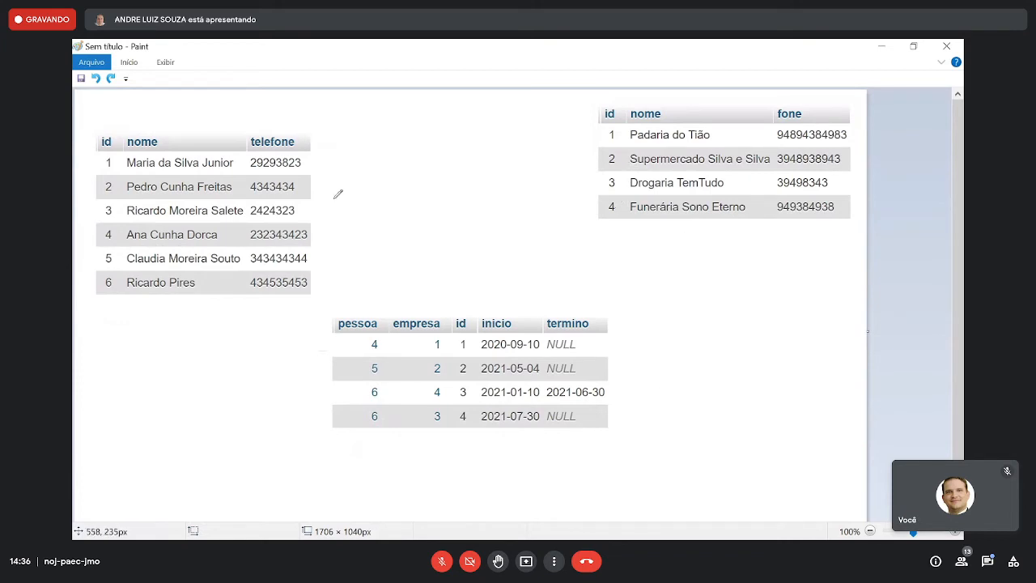
- Draw a line between the pessoas and empresas captures, undo it, and loosely circle the contrato_trabalho capture before undoing that too
left_click_drag(244, 208, 638, 184)
key("ctrl+z")
left_click_drag(550, 264, 435, 265)
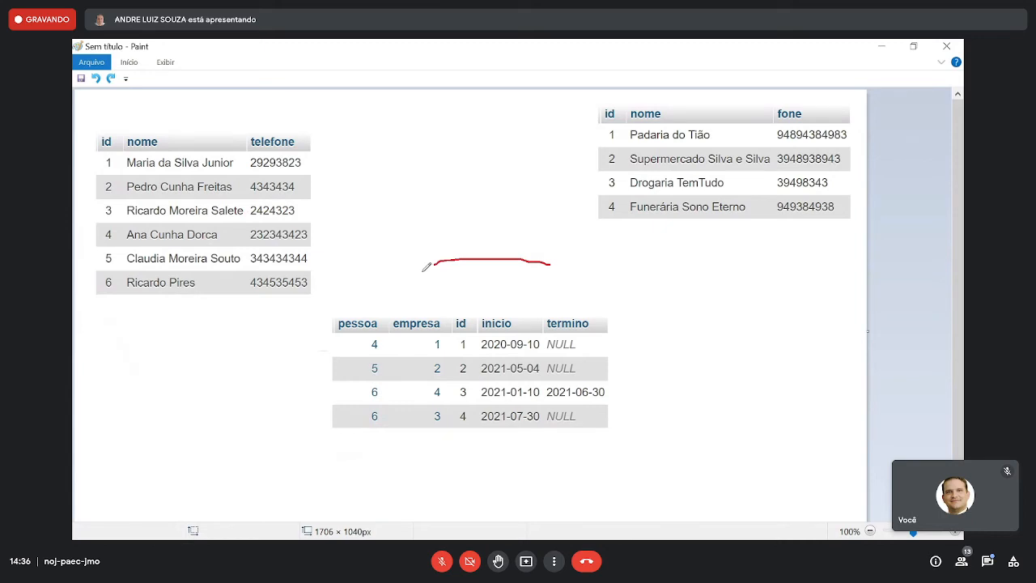
left_click_drag(427, 267, 391, 340)
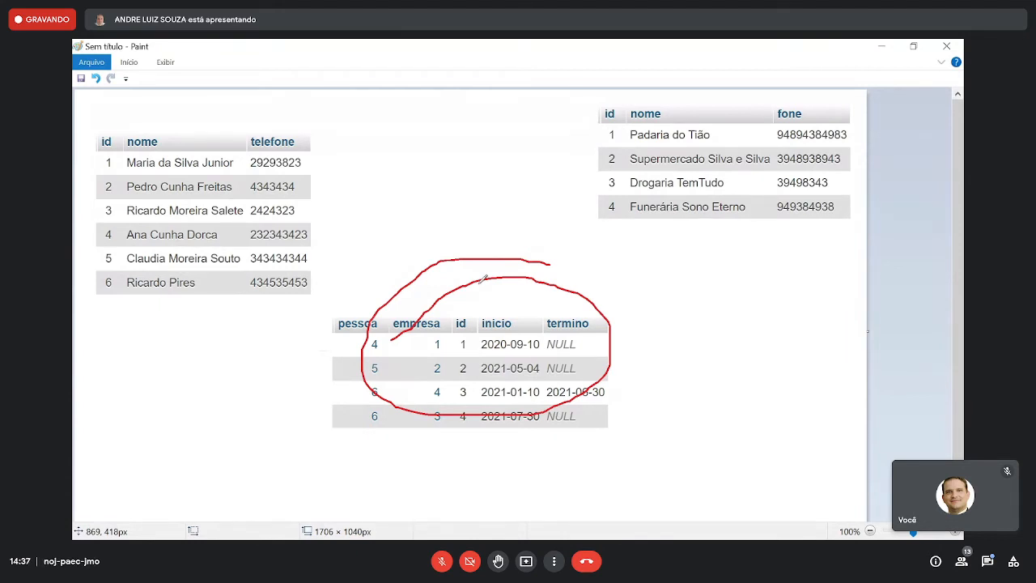
key("ctrl+z")
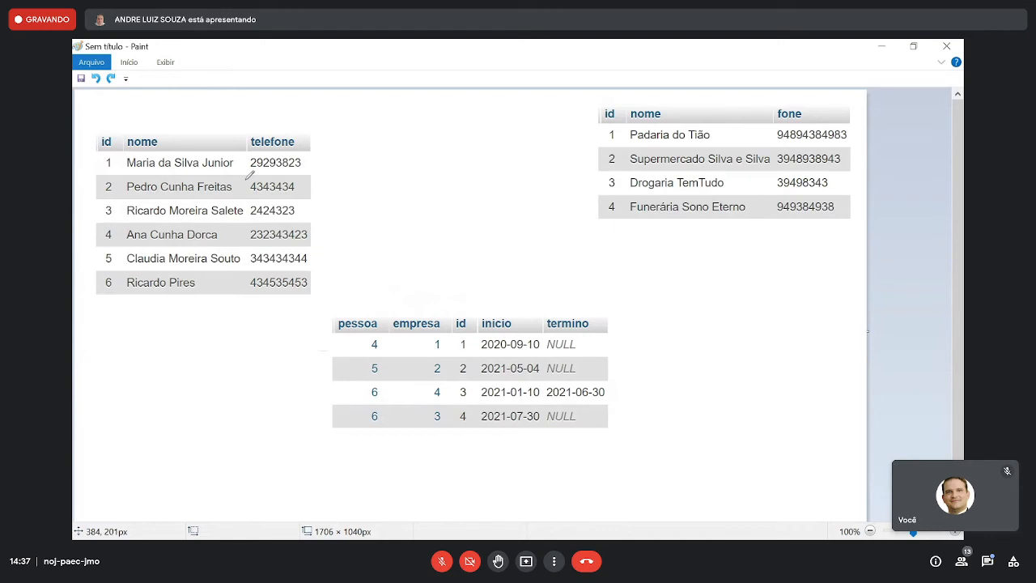
- Circle the records of the pessoas and empresas captures in red, twice, undoing the circles each time
left_click_drag(251, 173, 179, 161)
left_click_drag(657, 138, 720, 144)
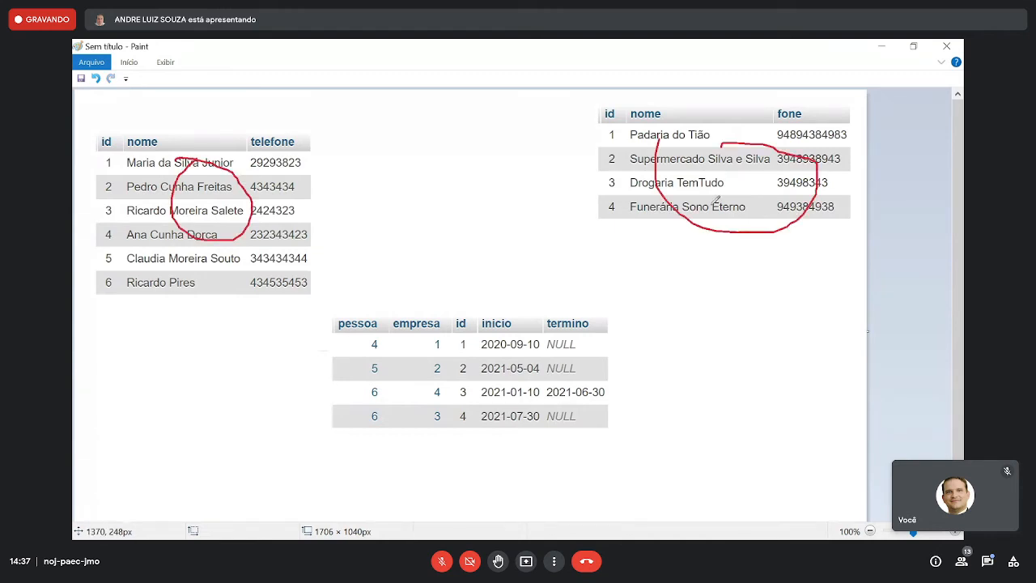
key("ctrl+z")
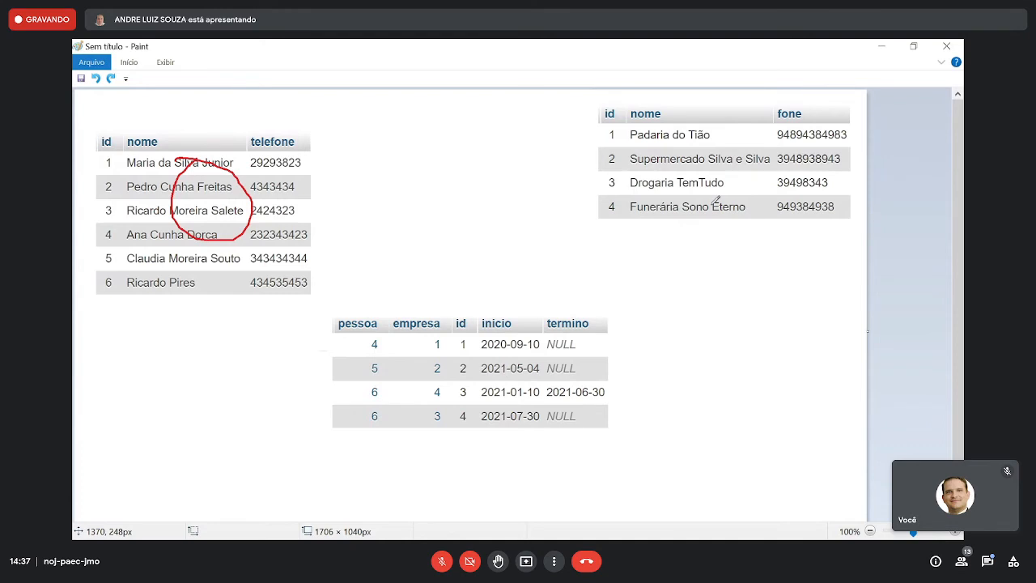
key("ctrl+z")
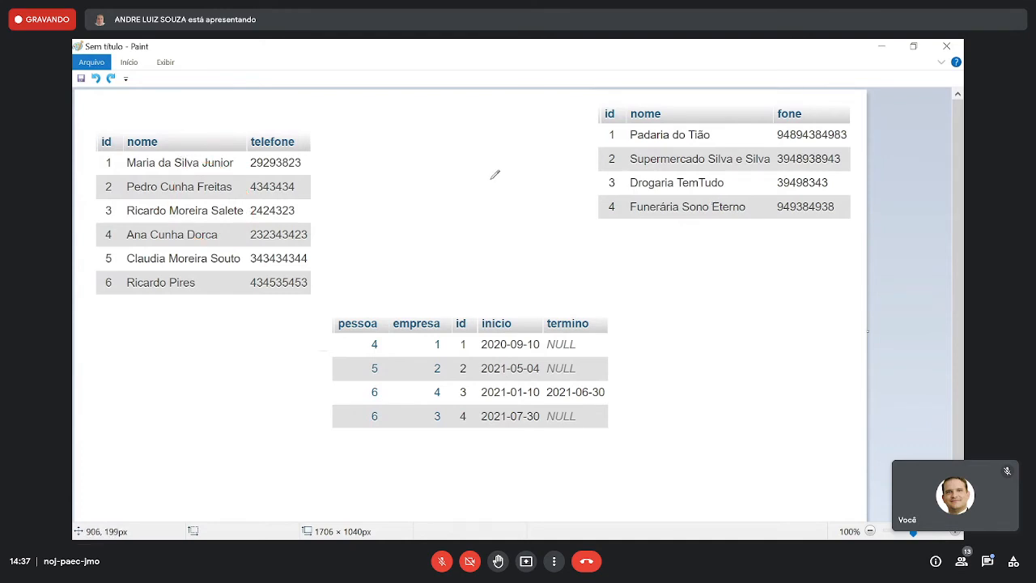
mouse_move(189, 163)
left_mouse_down()
mouse_move(196, 217)
mouse_move(239, 152)
mouse_move(182, 183)
left_mouse_up()
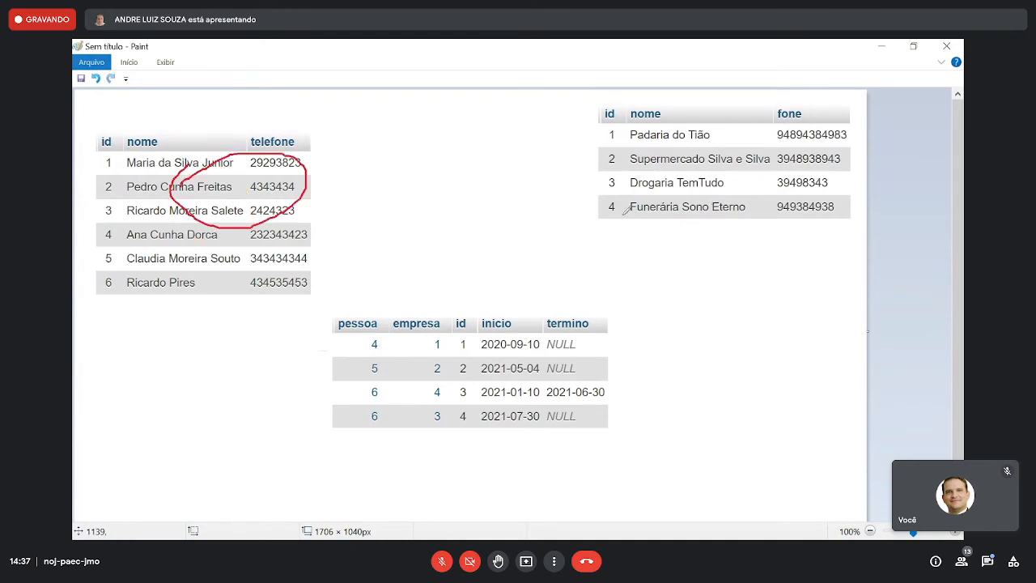
mouse_move(648, 129)
left_mouse_down()
mouse_move(698, 220)
mouse_move(639, 132)
left_mouse_up()
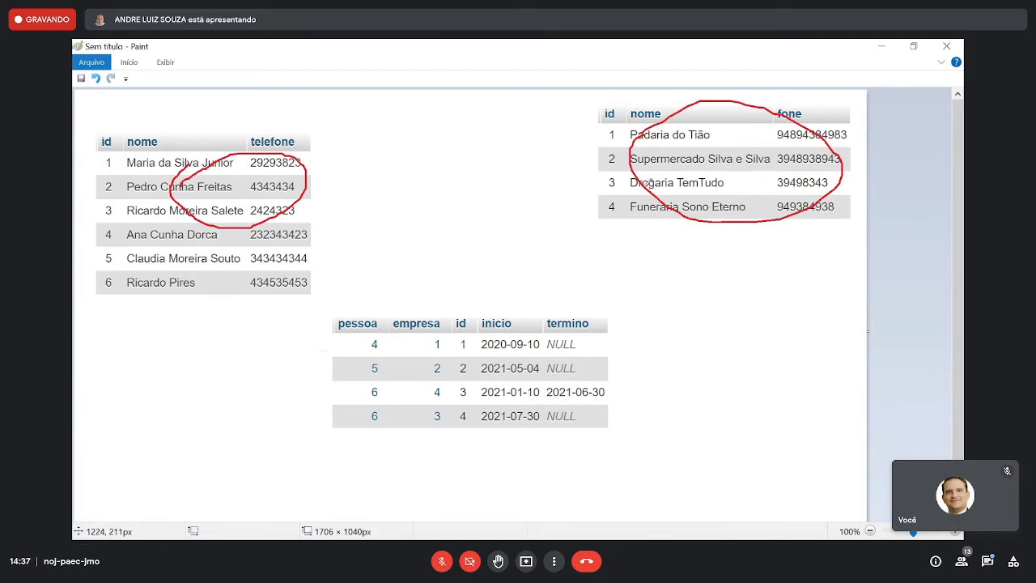
key("ctrl+z")
key("ctrl+z")
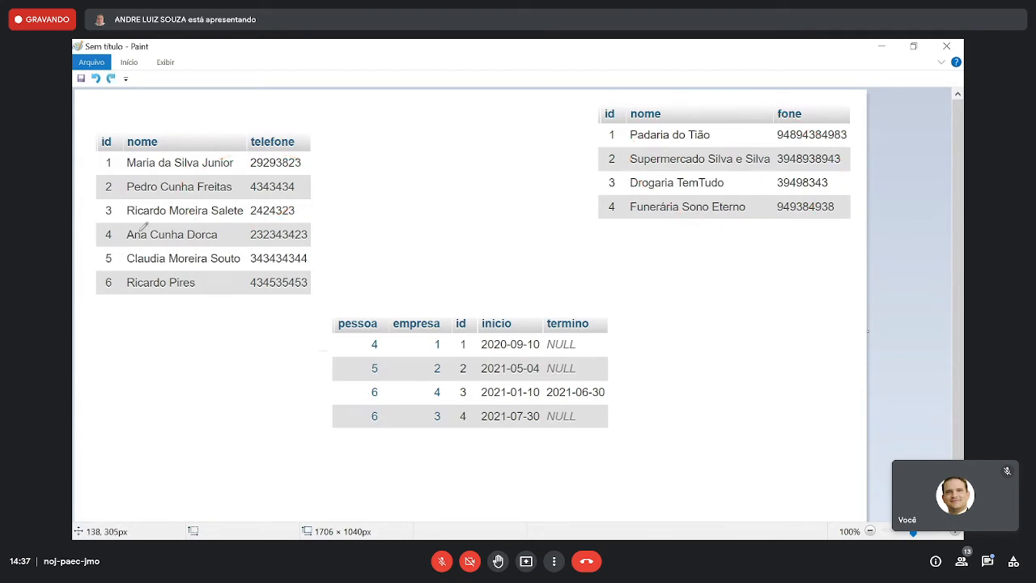
- Draw arrows from the circled id columns of pessoas and empresas to contrato_trabalho and mark both relationships with 1 and infinity signs
mouse_move(94, 241)
left_mouse_down()
mouse_move(120, 292)
mouse_move(123, 150)
mouse_move(107, 133)
mouse_move(98, 267)
mouse_move(243, 368)
mouse_move(316, 384)
mouse_move(317, 400)
mouse_move(316, 372)
mouse_move(359, 397)
mouse_move(313, 406)
left_mouse_up()
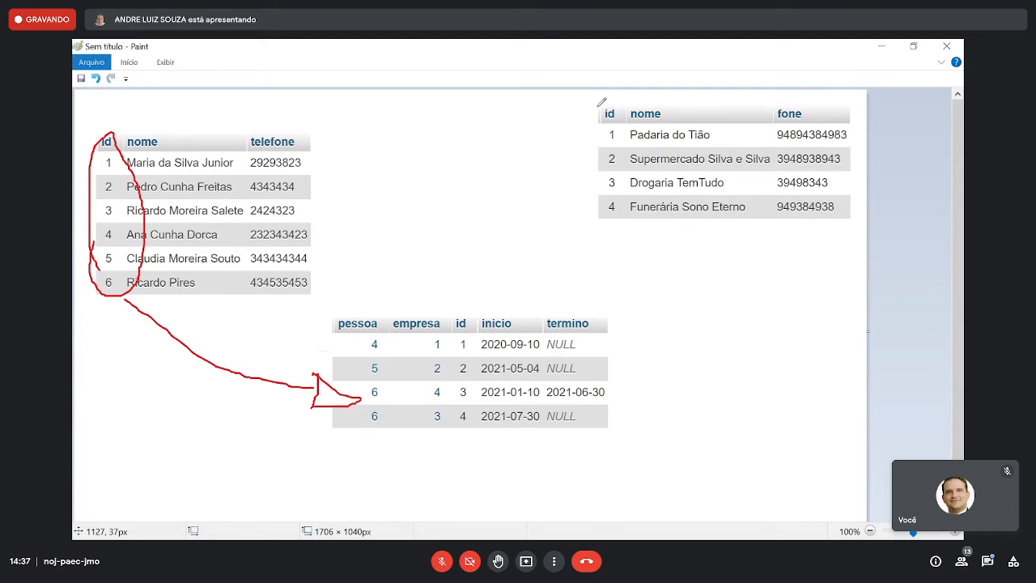
mouse_move(601, 102)
left_mouse_down()
mouse_move(484, 271)
mouse_move(477, 313)
mouse_move(502, 301)
left_mouse_up()
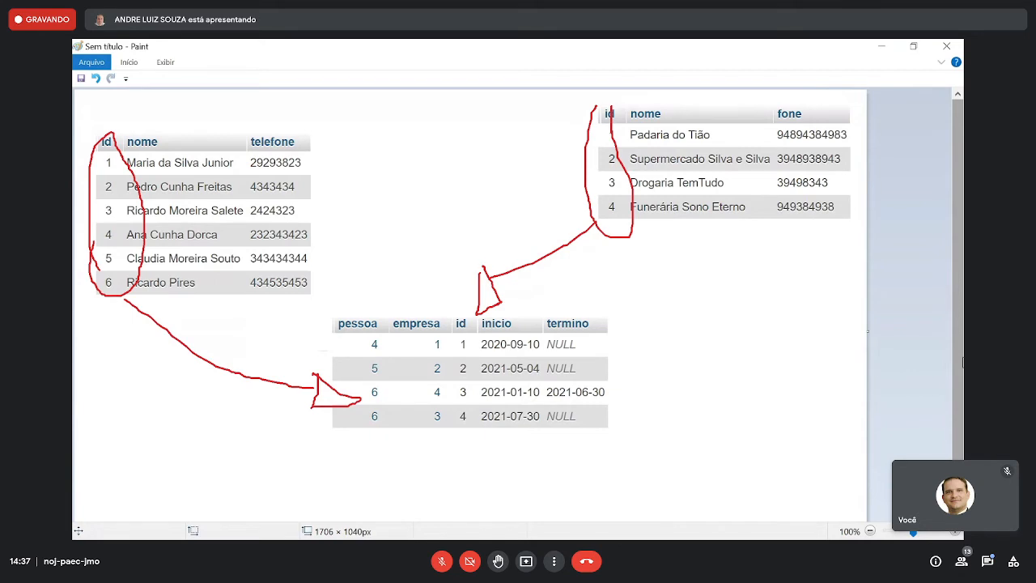
mouse_move(715, 236)
left_mouse_down()
mouse_move(711, 280)
mouse_move(720, 281)
left_mouse_up()
mouse_move(643, 353)
left_mouse_down()
mouse_move(648, 370)
mouse_move(645, 353)
mouse_move(669, 368)
mouse_move(702, 357)
mouse_move(679, 349)
left_mouse_up()
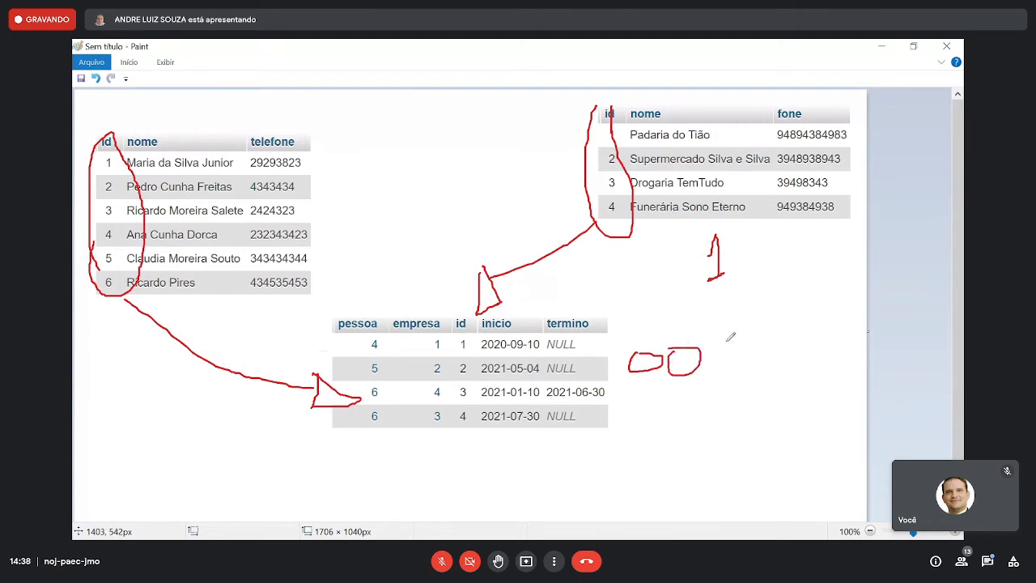
key("ctrl+z")
left_click_drag(660, 340, 677, 341)
mouse_move(315, 242)
left_mouse_down()
mouse_move(319, 207)
mouse_move(340, 261)
mouse_move(377, 282)
mouse_move(371, 304)
mouse_move(389, 278)
mouse_move(374, 301)
left_mouse_up()
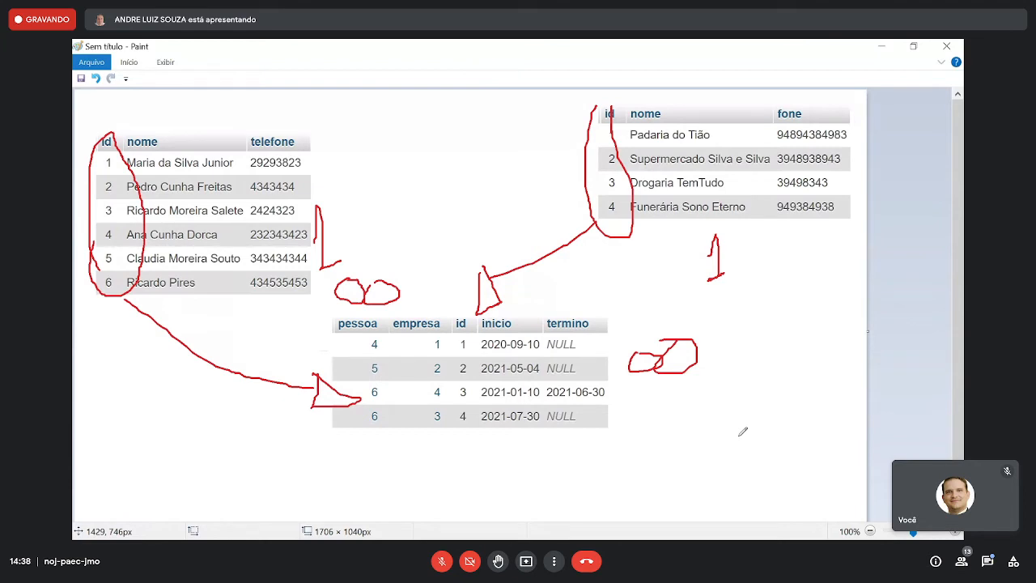
- Undo all the arrows, circles and relationship marks, and close the Paint drawing
key("ctrl+z")
key("ctrl+z")
key("ctrl+z")
key("ctrl+z")
key("ctrl+z")
key("ctrl+z")
key("ctrl+z")
key("ctrl+z")
key("ctrl+z")
key("ctrl+z")
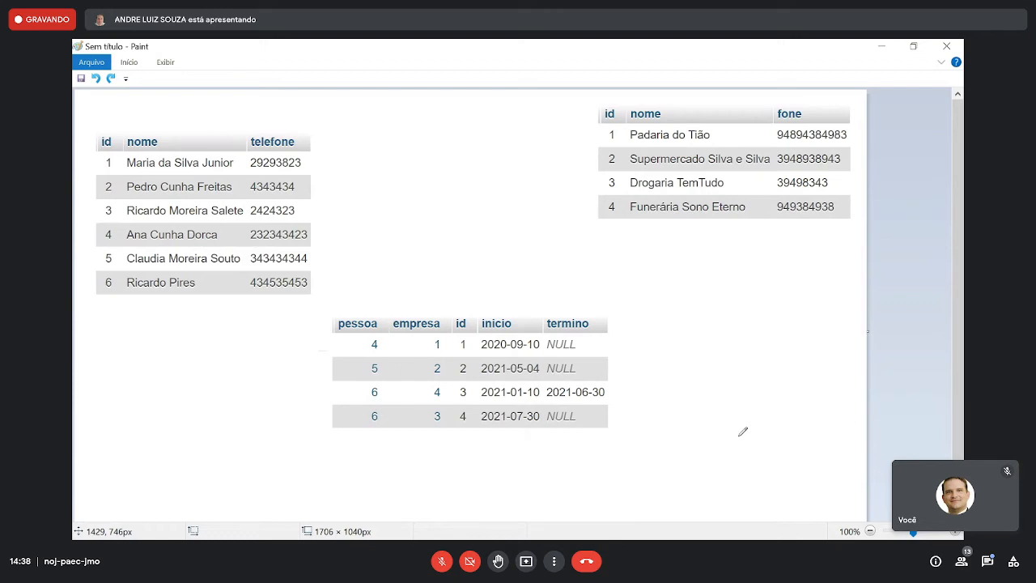
key("alt+F4")
left_click(528, 298)
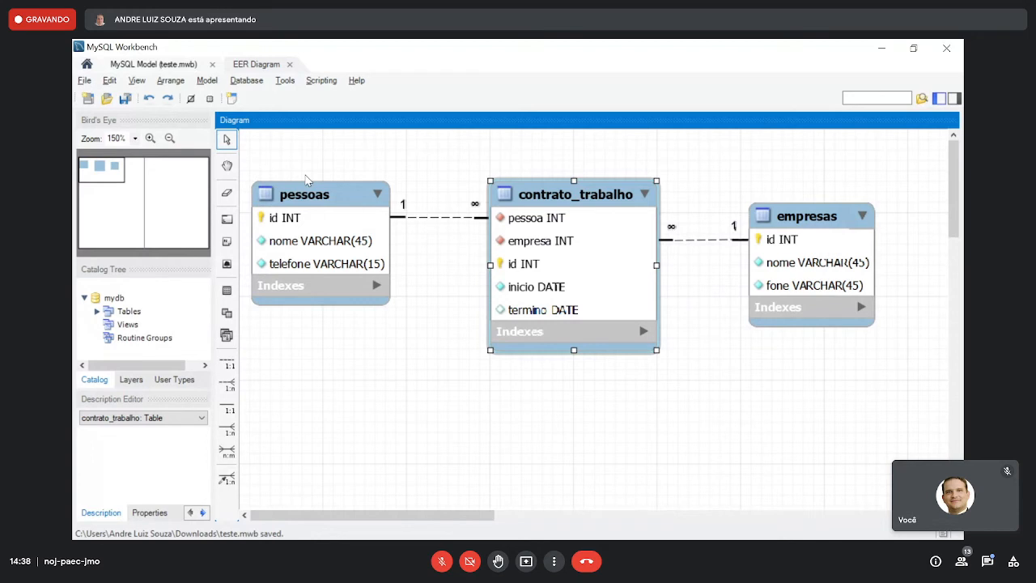
- In the MySQL Workbench diagram, move the pessoas, contrato_trabalho and empresas tables slightly higher
left_click_drag(334, 188, 348, 164)
left_click(570, 194)
left_click_drag(571, 194, 573, 172)
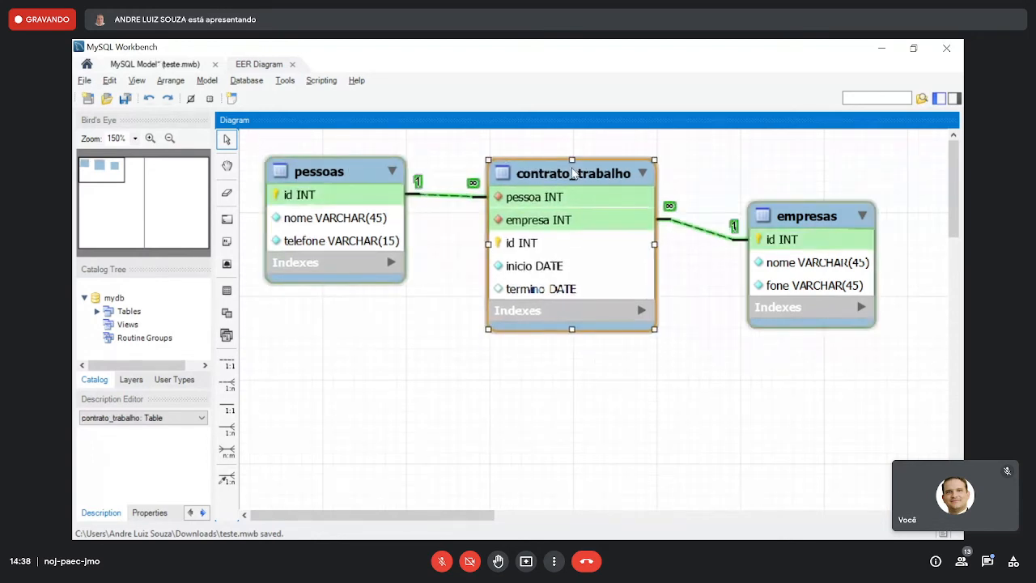
left_click(799, 214)
left_click_drag(802, 209, 800, 187)
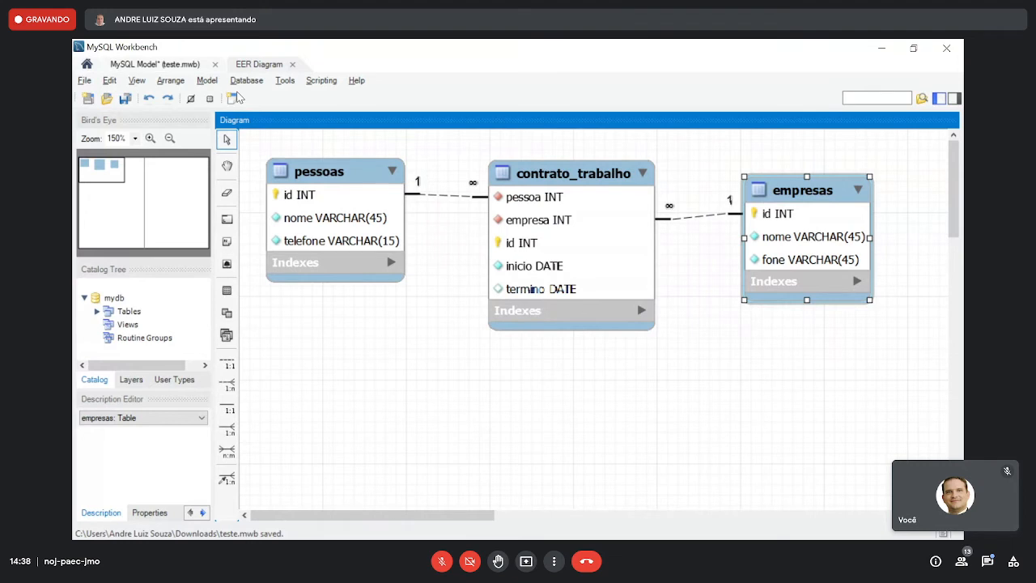
- Open the recent model aula20210825.mwb in place of teste.mwb and hide the modeling additions sidebar
left_click(292, 64)
left_click(87, 81)
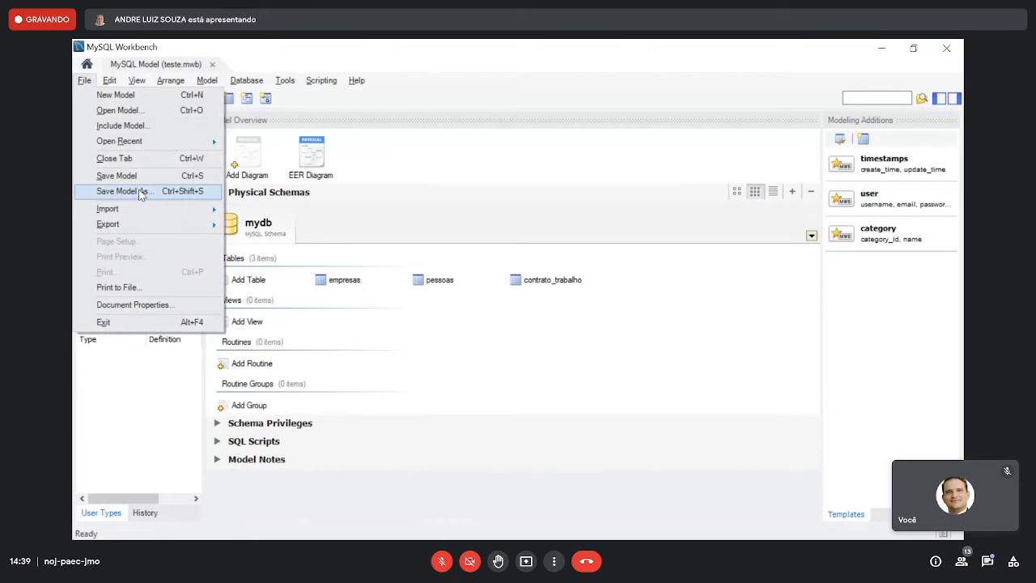
mouse_move(122, 141)
left_click(368, 154)
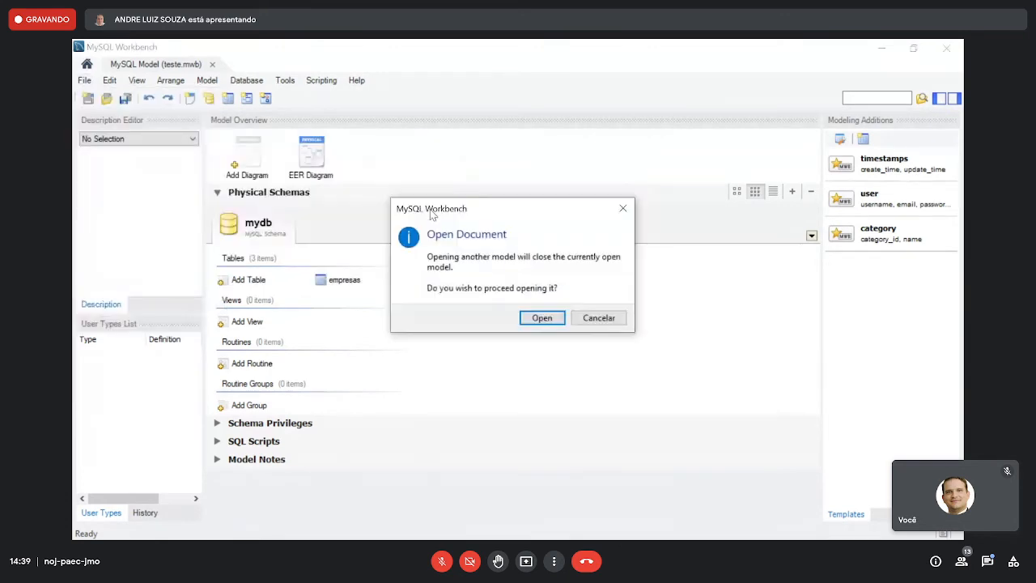
left_click(542, 318)
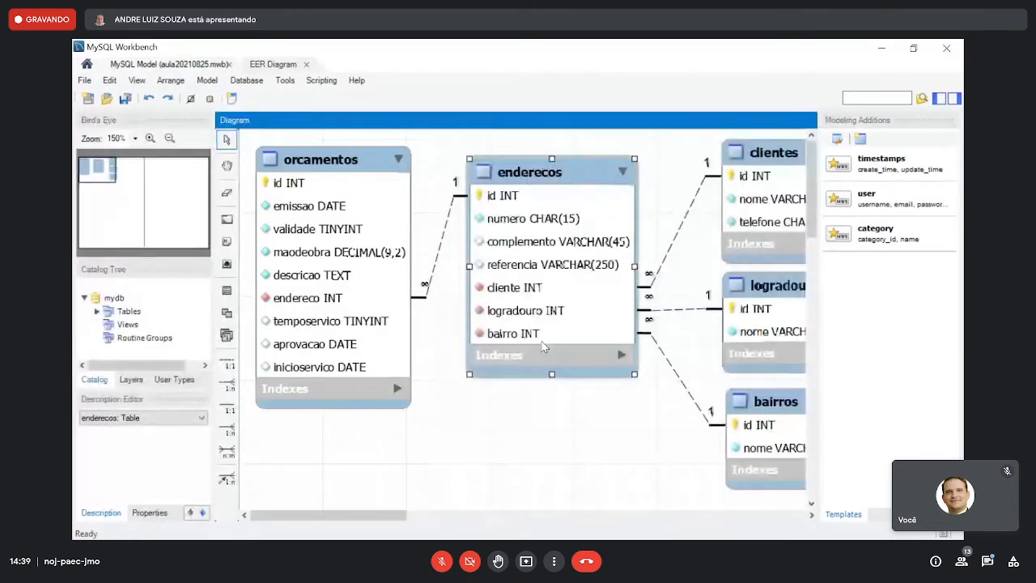
left_click(955, 98)
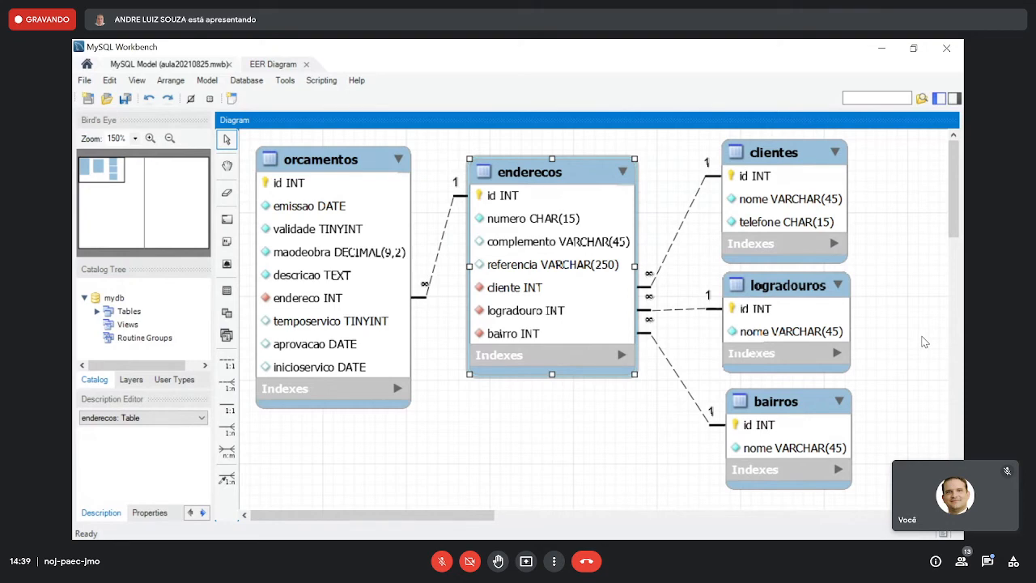
- Compare the orcamentos and enderecos diagram in MySQL Workbench with the pessoas records and prof_aula20210825 tables in phpMyAdmin
key("alt+Tab")
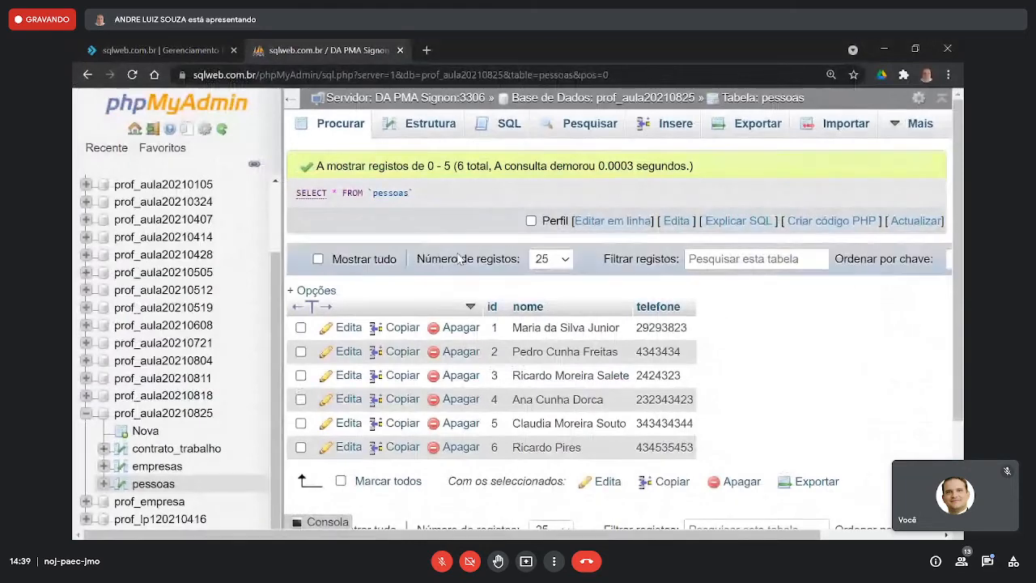
scroll(335, 356, "down", 1)
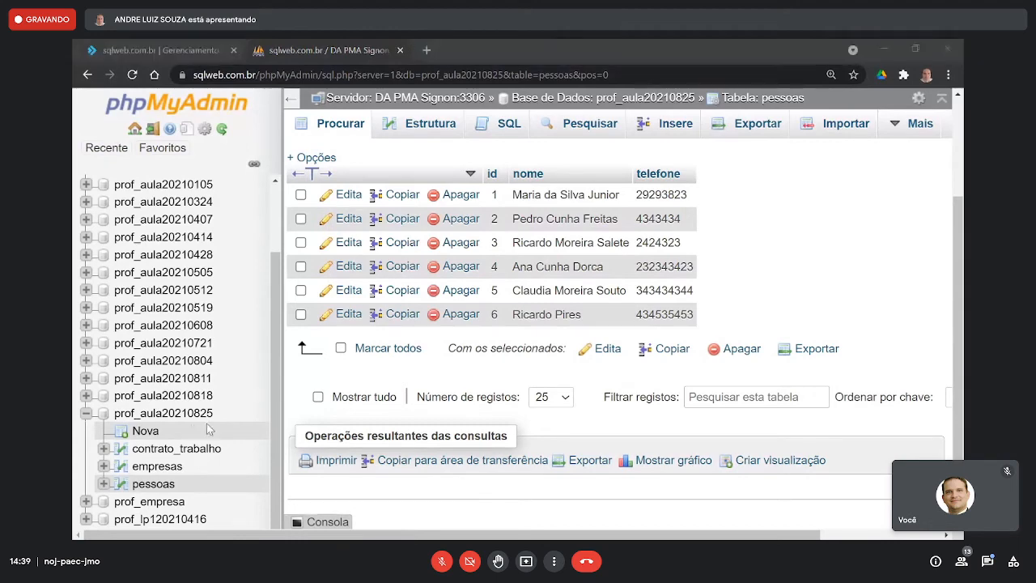
key("alt+Tab")
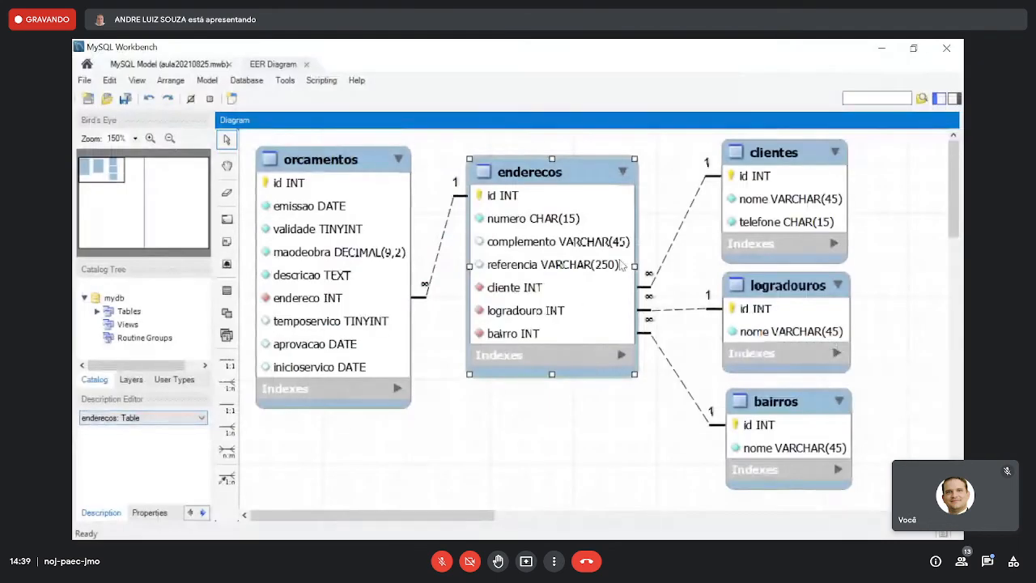
key("alt+Tab")
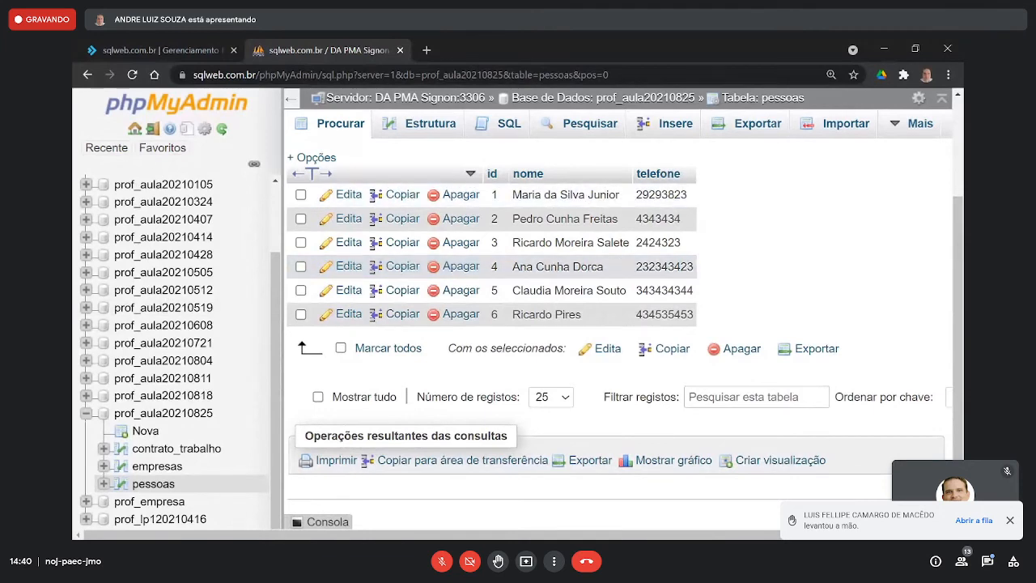
key("alt+Tab")
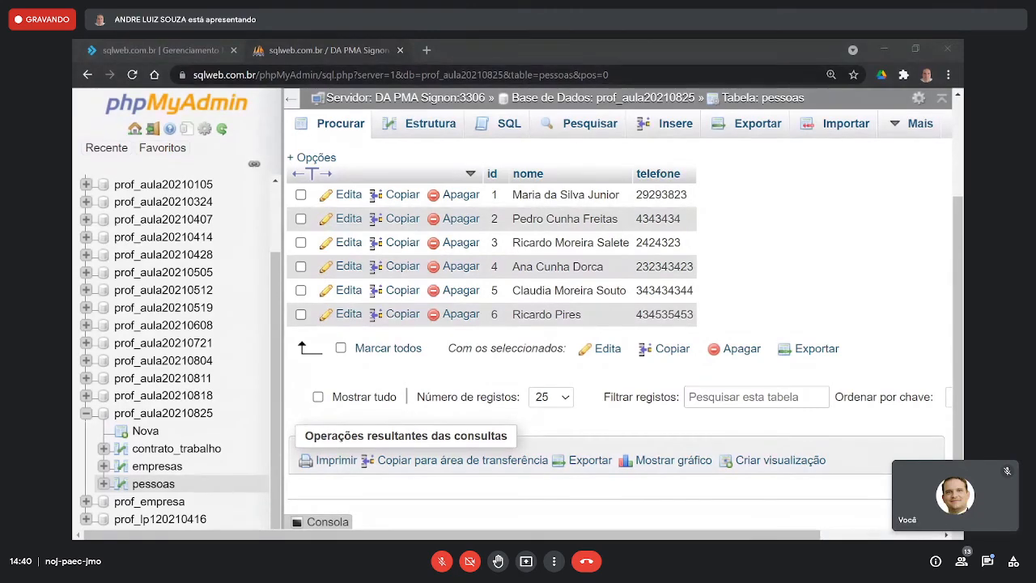
key("alt+Tab")
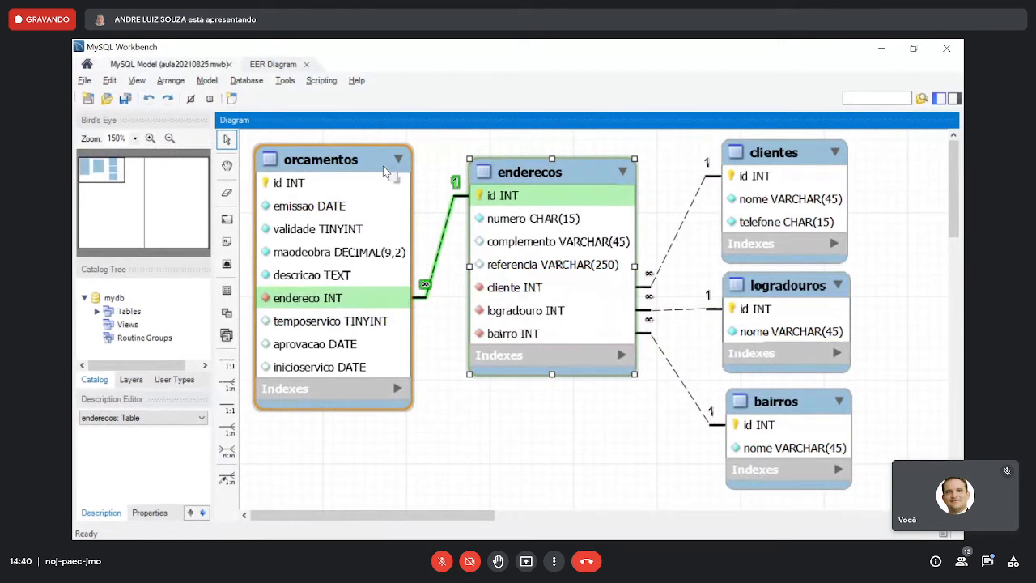
key("alt+Tab")
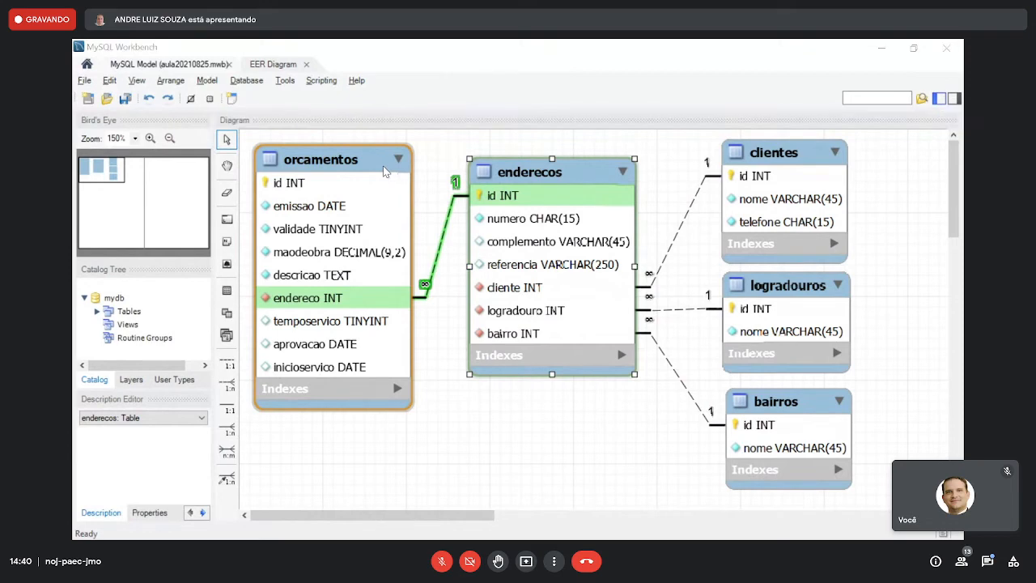
key("alt+Tab")
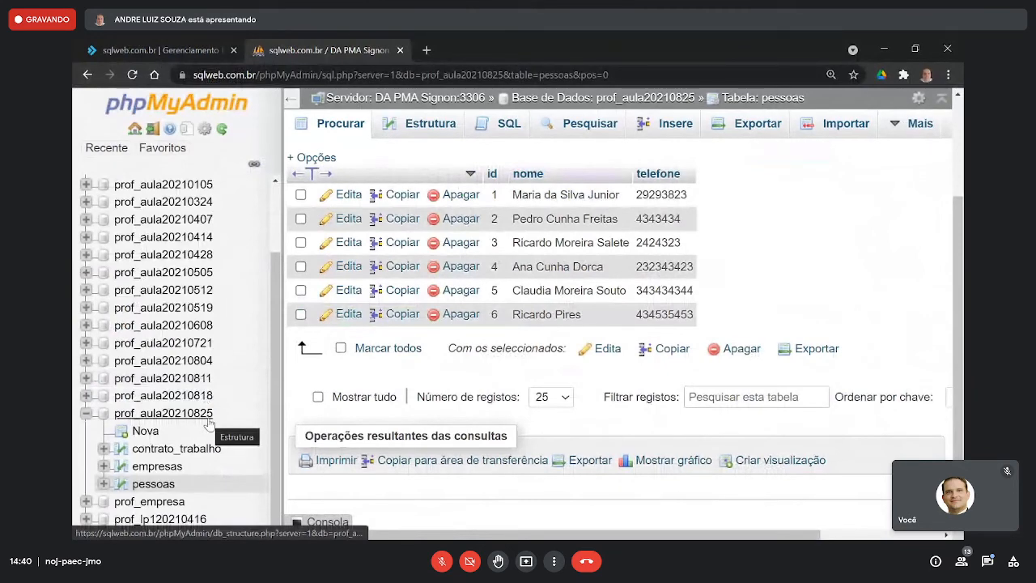
- In MySQL Workbench, open the recent model teste.mwb in place of aula20210825.mwb to view its pessoas, contrato_trabalho and empresas diagram
key("alt+Tab")
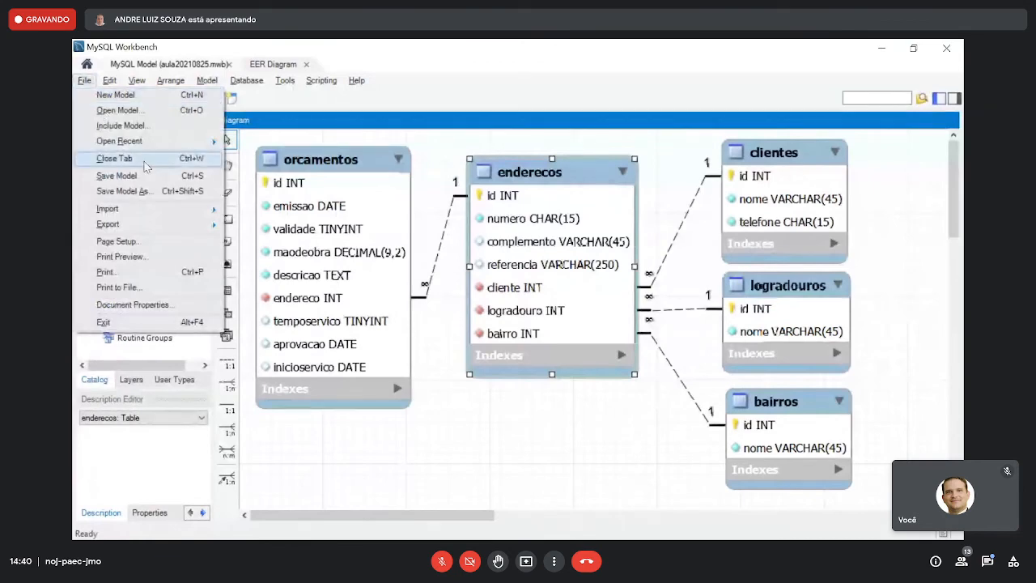
mouse_move(129, 141)
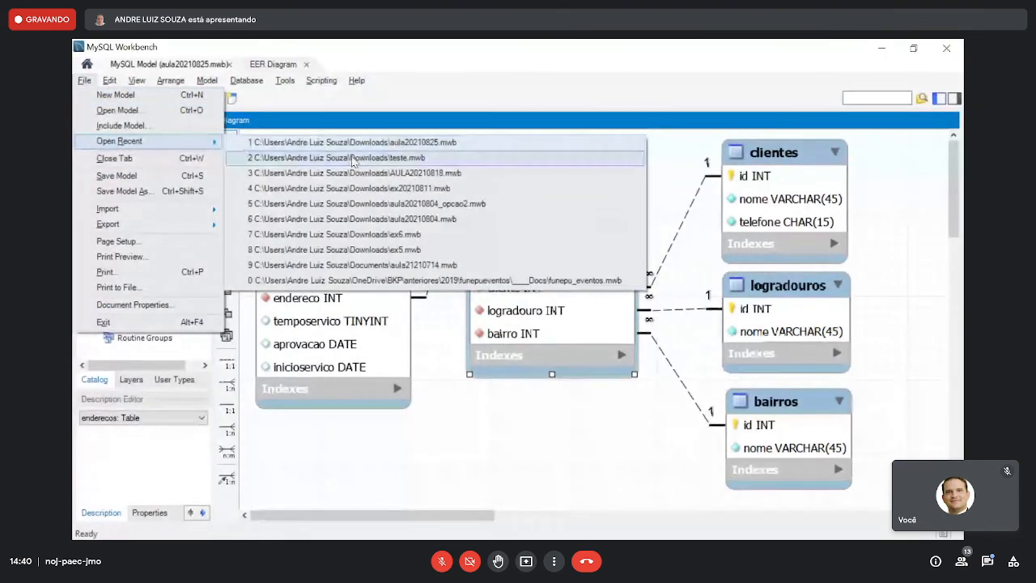
left_click(354, 162)
left_click(546, 322)
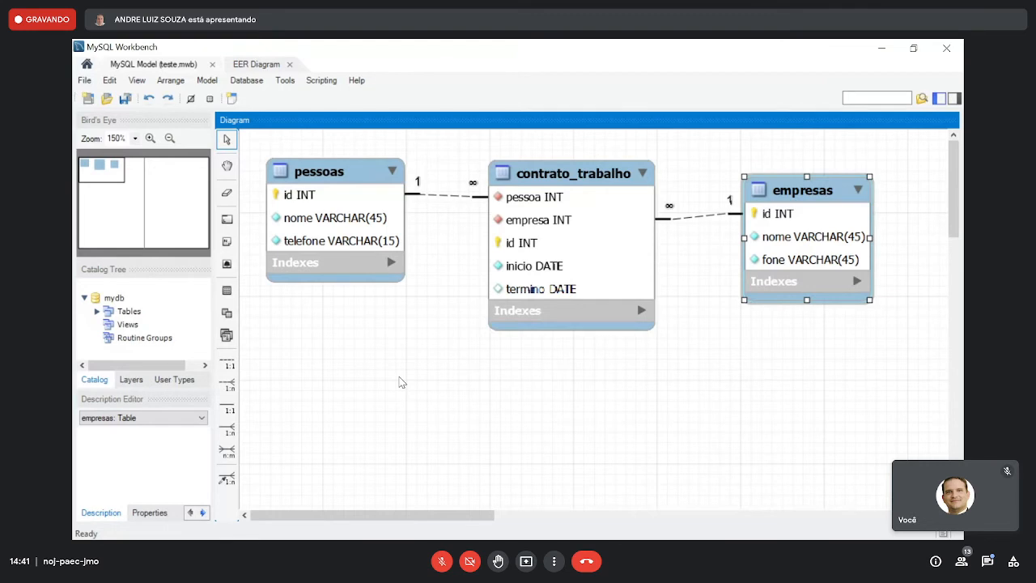
- Reopen the recent model aula20210825.mwb in place of teste.mwb to view its orcamentos and enderecos diagram
left_click(87, 81)
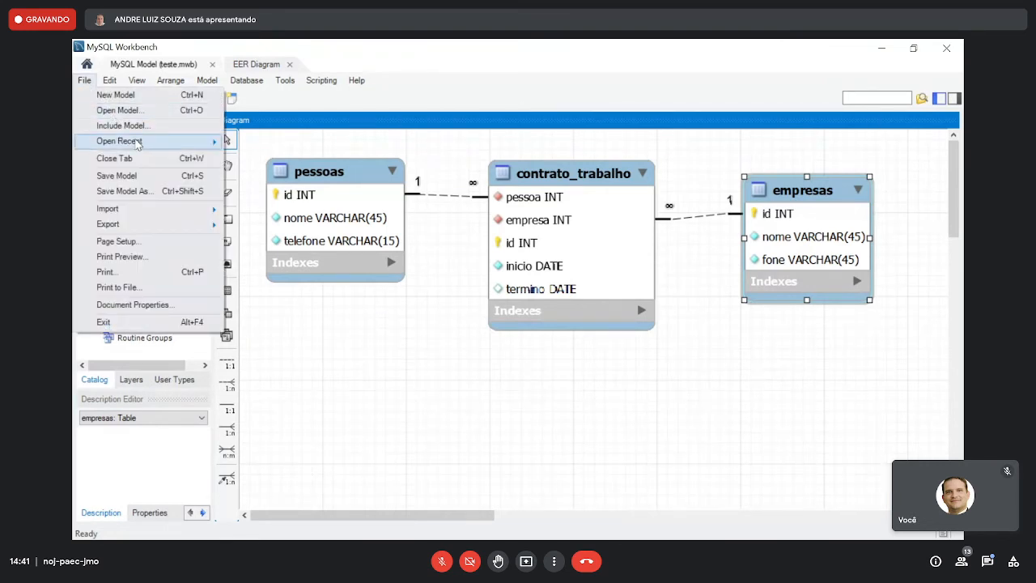
mouse_move(141, 142)
left_click(346, 159)
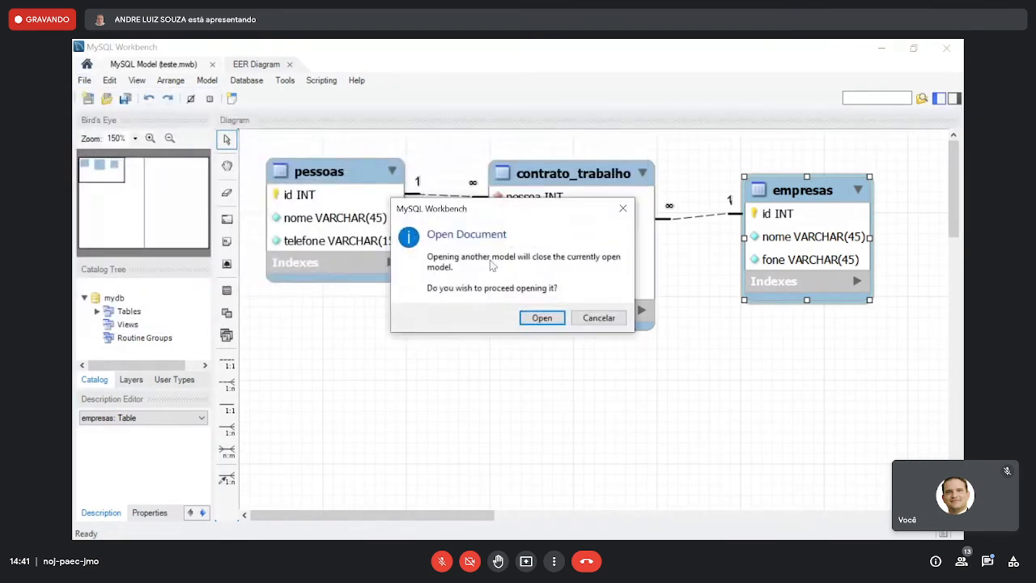
left_click(542, 317)
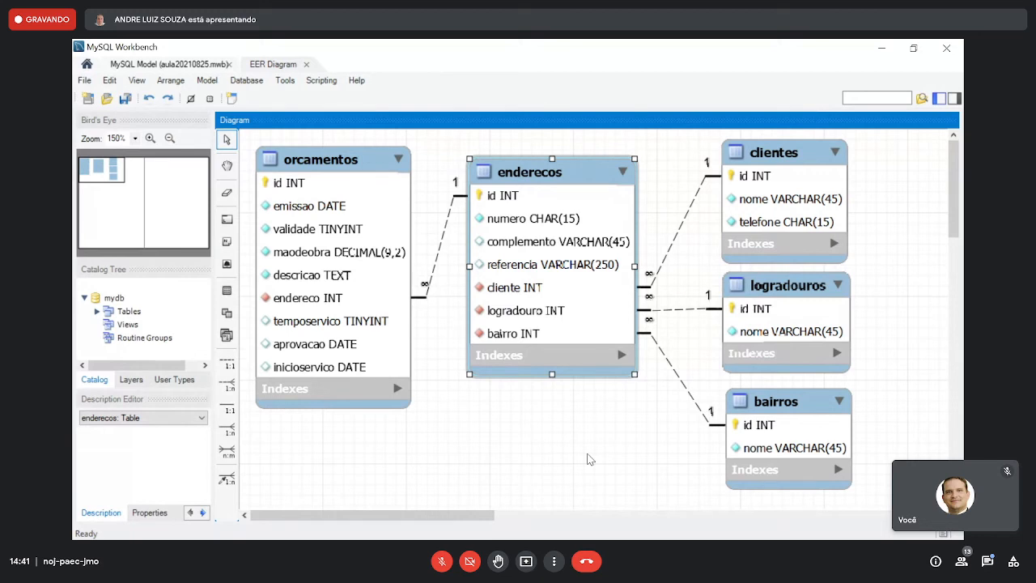
- Examine the actions available for the orcamentos table and dismiss them without choosing one
right_click(355, 162)
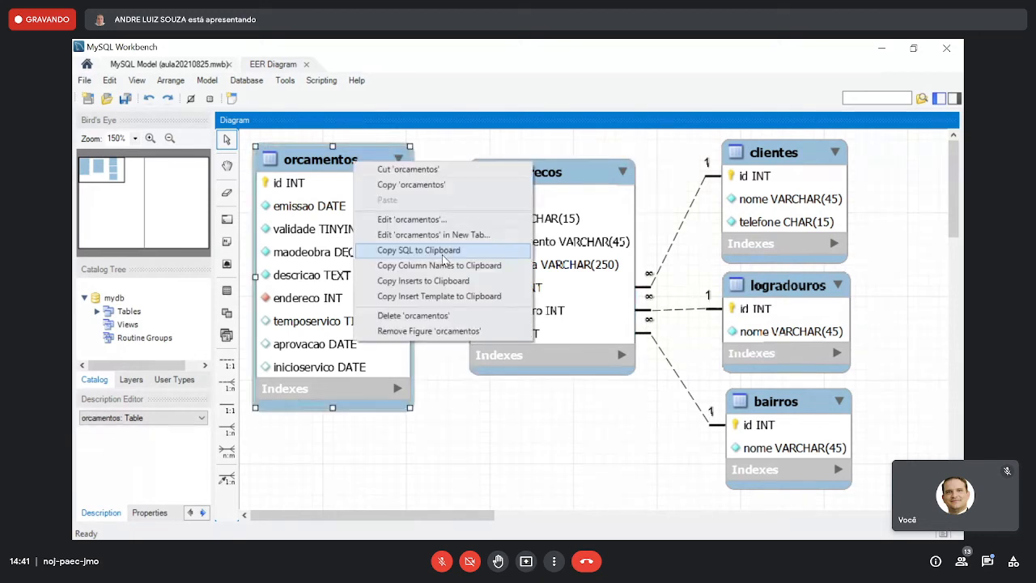
left_click(519, 417)
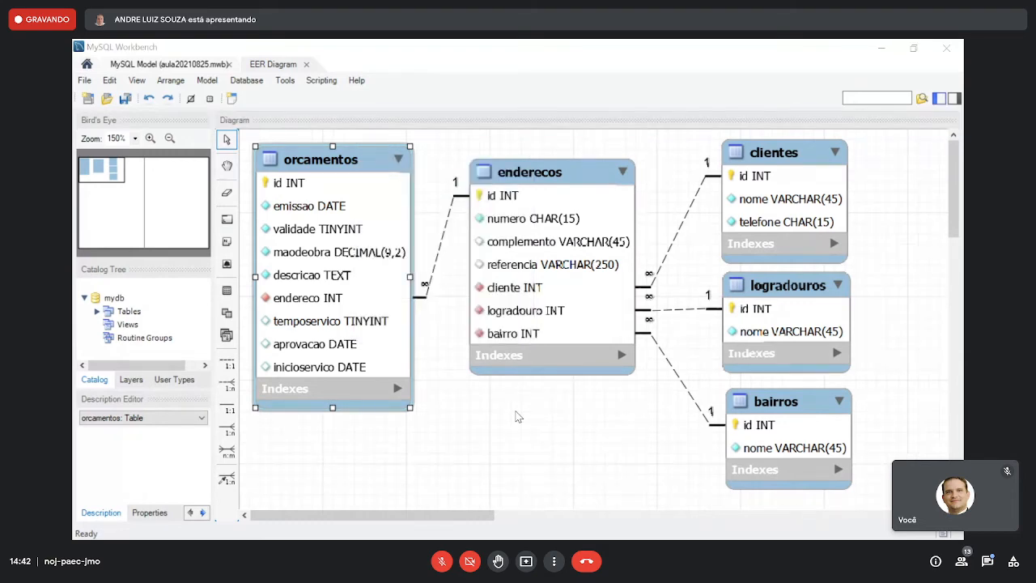
- Switch to the untitled Paint drawing and close it, returning to the pessoas records in phpMyAdmin
key("alt+Tab")
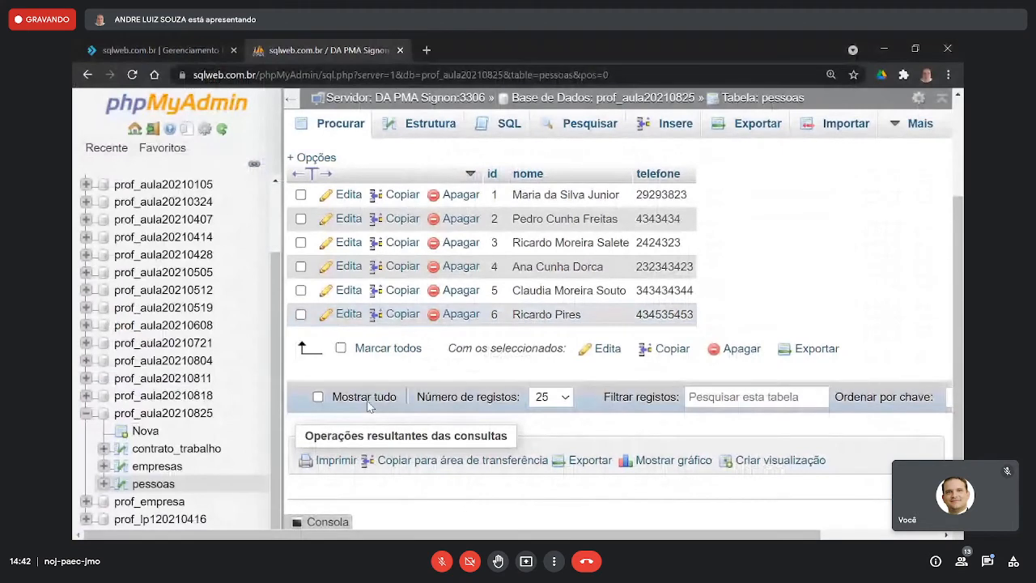
key("alt+Tab")
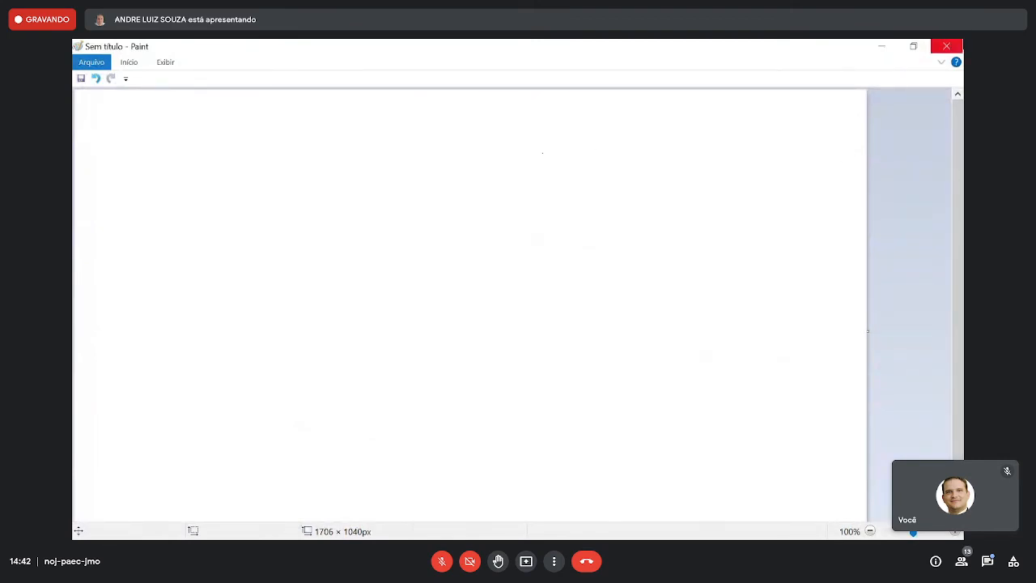
left_click(947, 46)
left_click(554, 304)
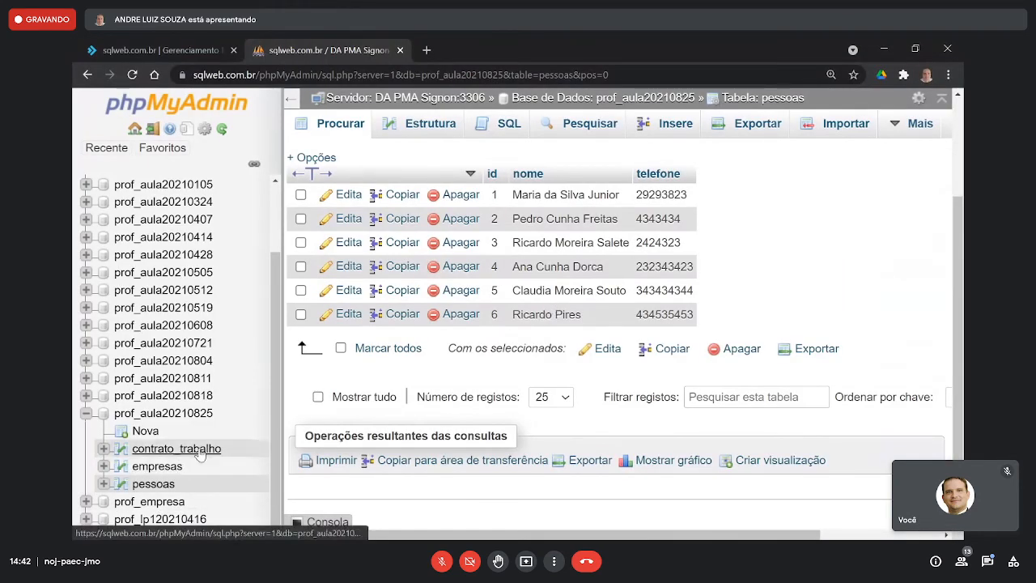
- Check the contrato_trabalho records and try to delete the pessoas record with id 6
left_click(177, 449)
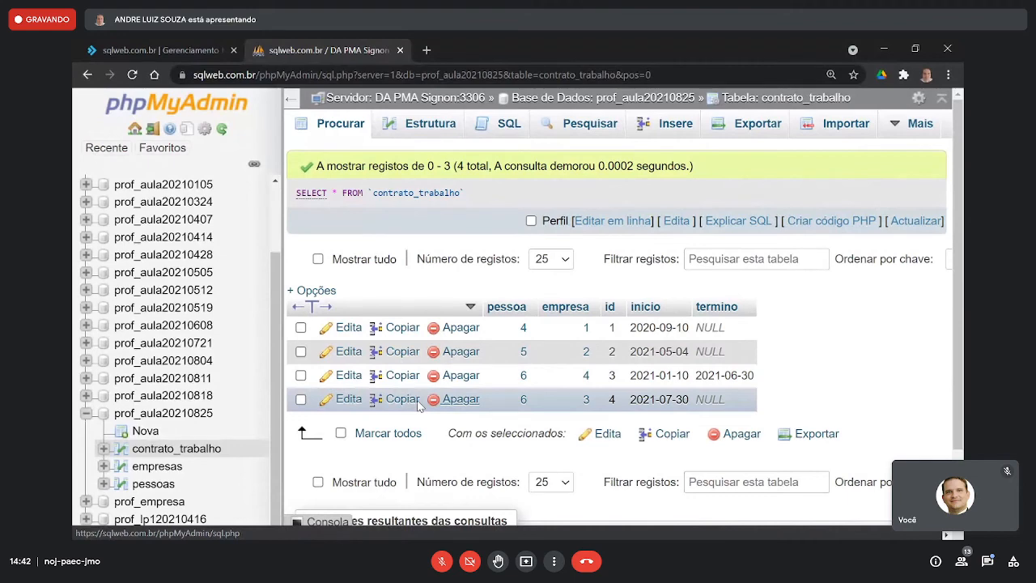
key("alt+Left")
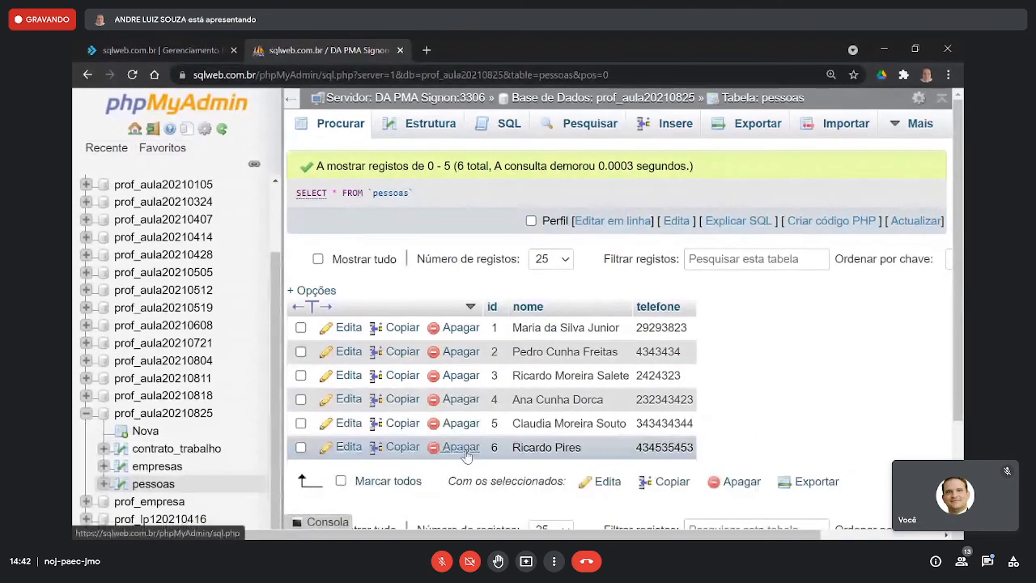
left_click(461, 448)
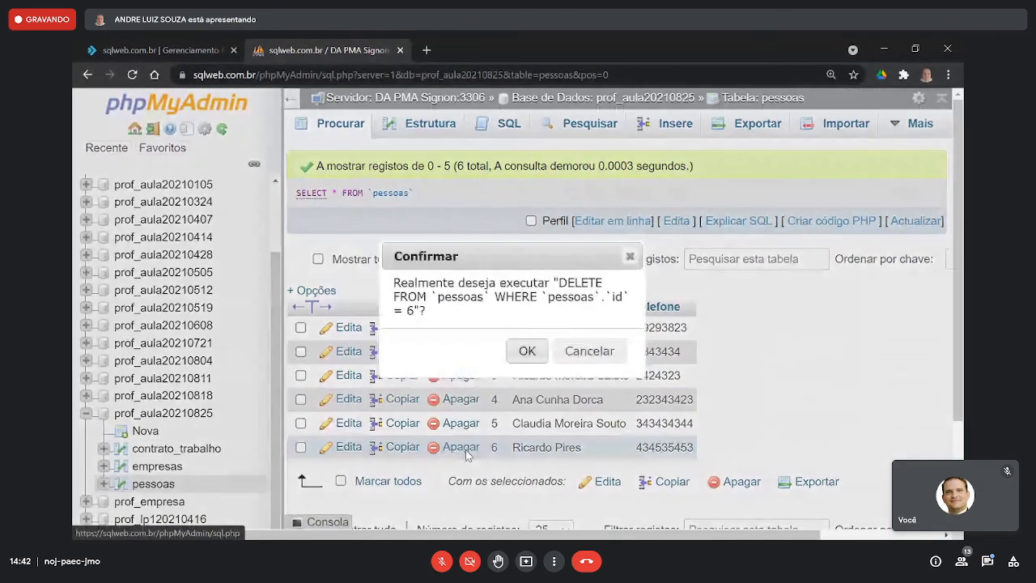
left_click(528, 350)
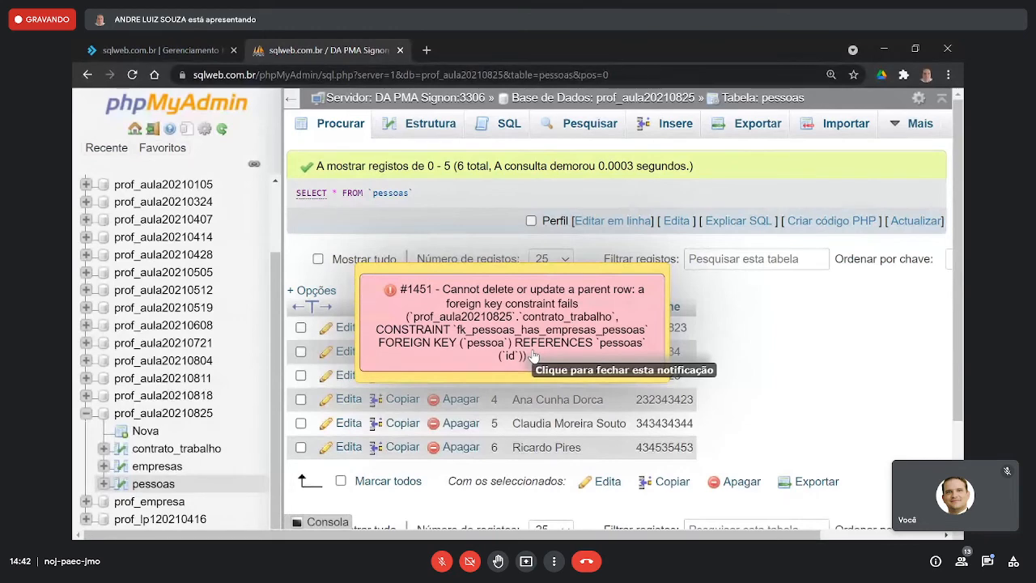
- In MySQL Workbench, copy the SQL of the enderecos table to the clipboard and clear the table selection
key("alt+Tab")
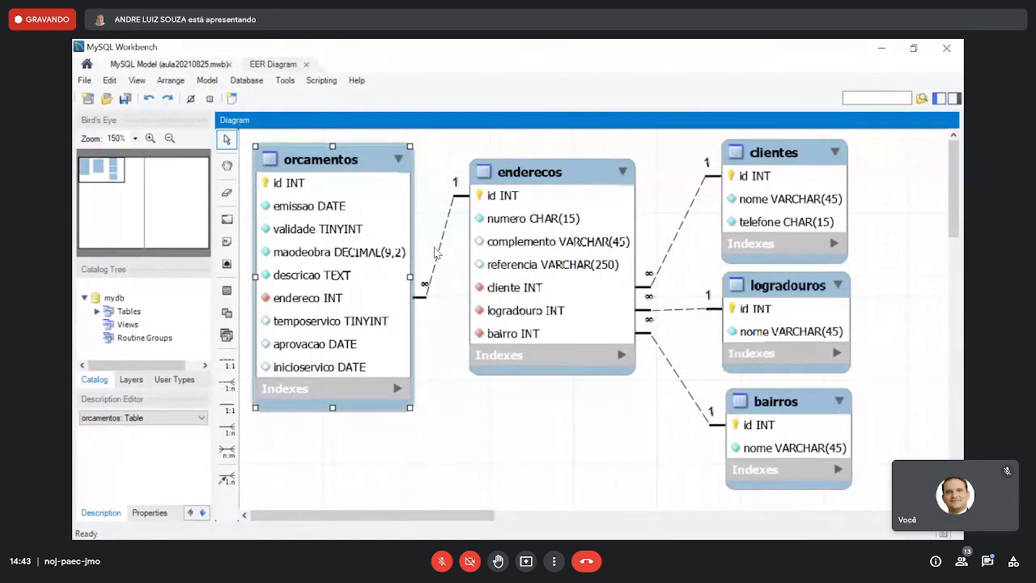
right_click(518, 179)
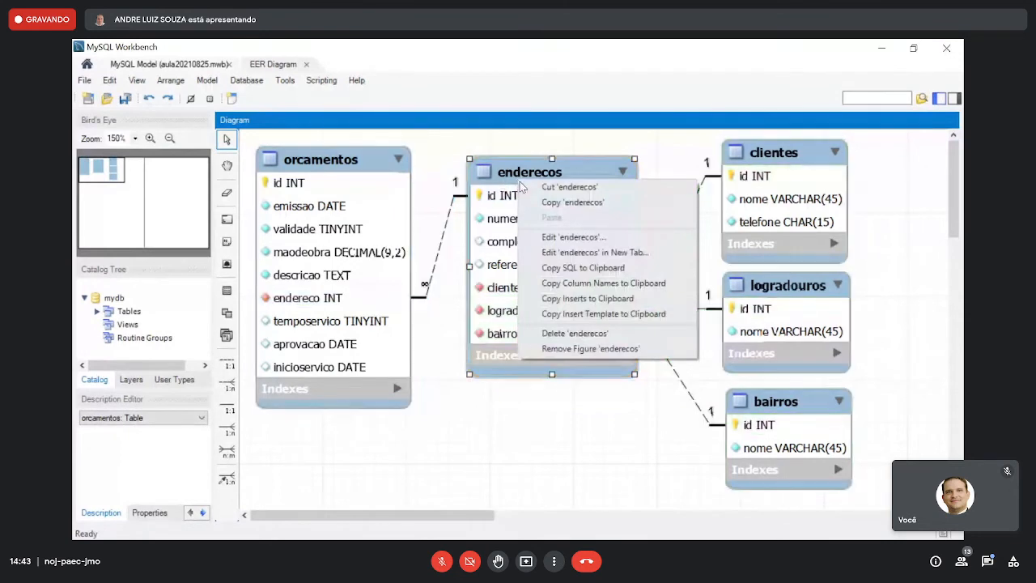
left_click(579, 268)
left_click(536, 470)
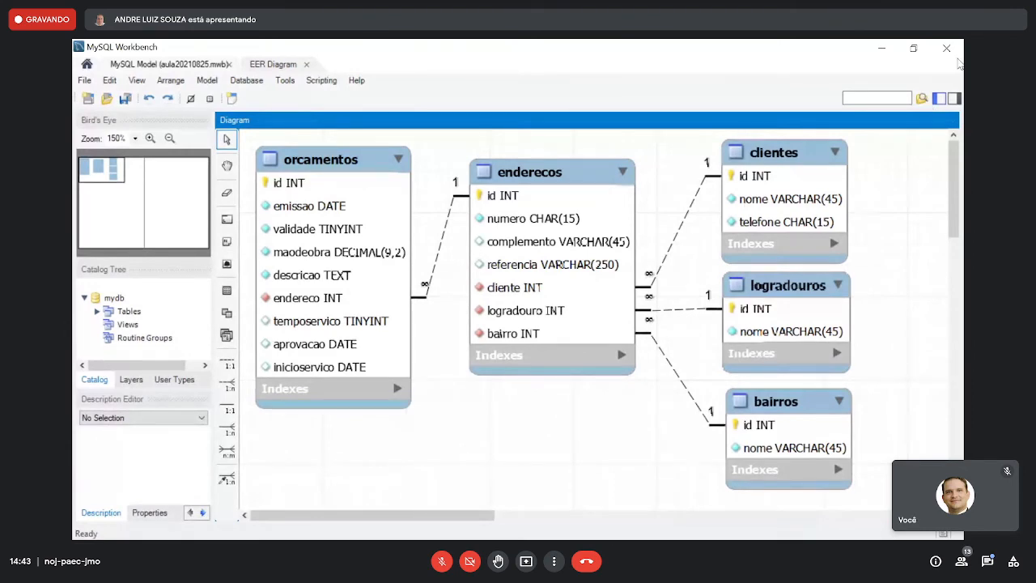
- Switch to the browser and close the phpMyAdmin and MySQL management pages
key("alt+Tab")
left_click(352, 49)
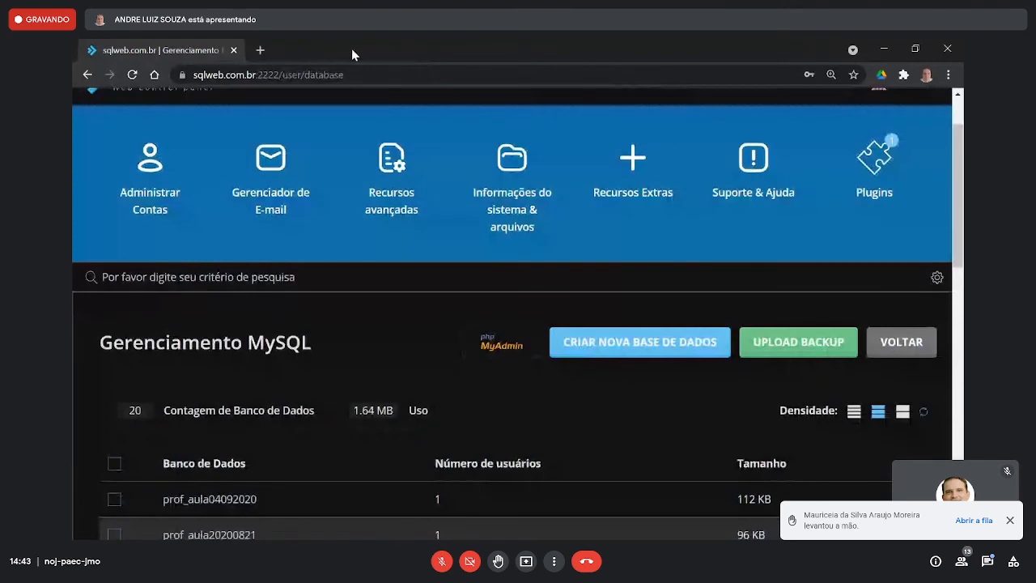
left_click(233, 50)
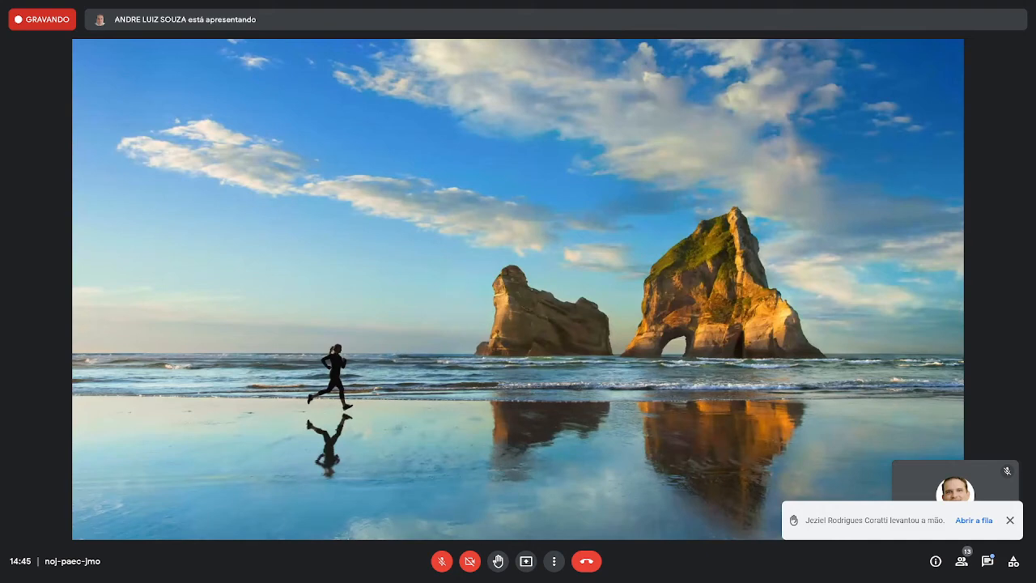
- Reopen phpMyAdmin from the sqlweb.com.br DirectAdmin panel and open the prof_aula20210825 database
left_click_drag(75, 43, 450, 39)
mouse_move(330, 330)
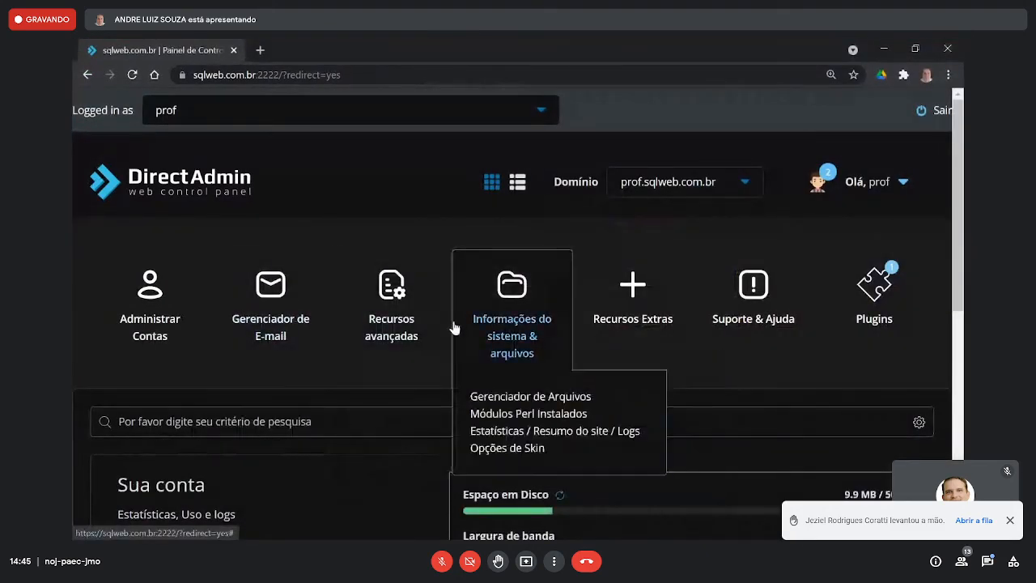
mouse_move(458, 340)
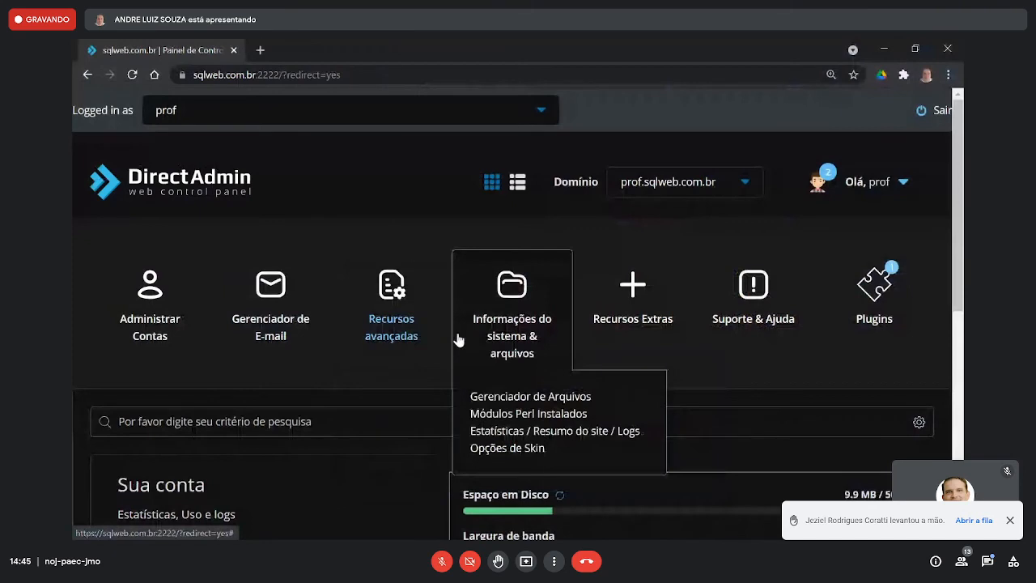
left_click(443, 376)
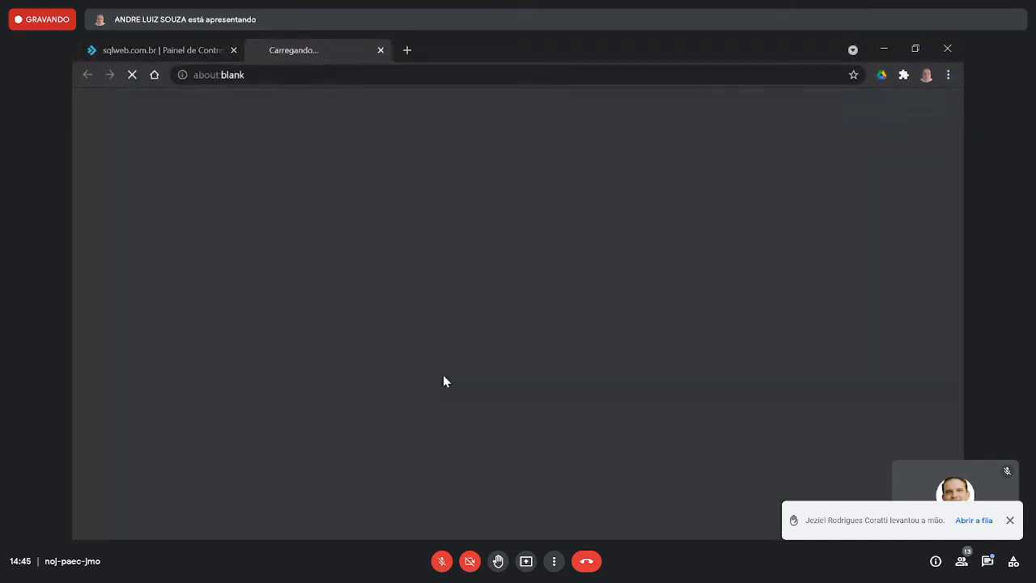
scroll(388, 337, "down", 1)
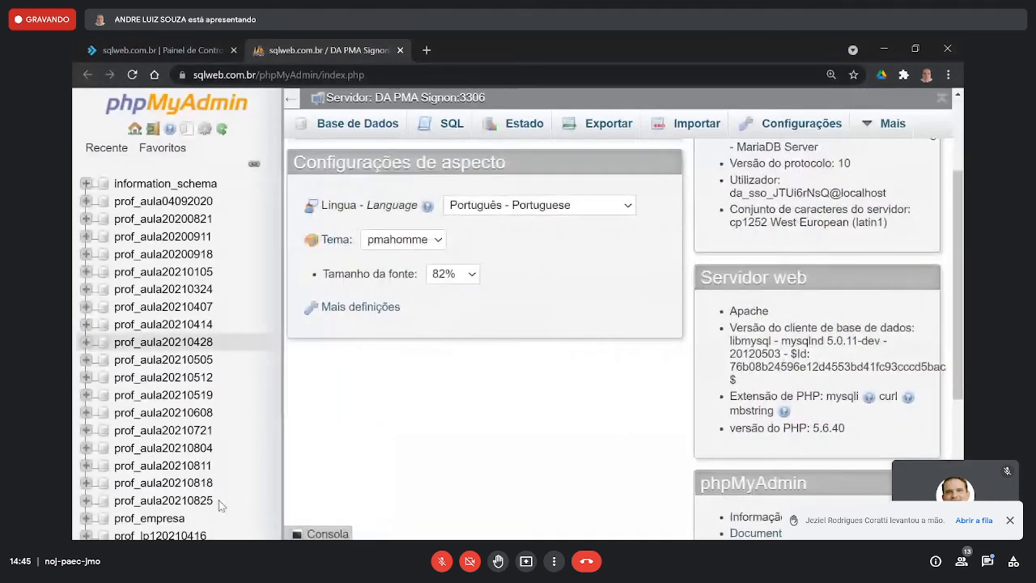
left_click(197, 504)
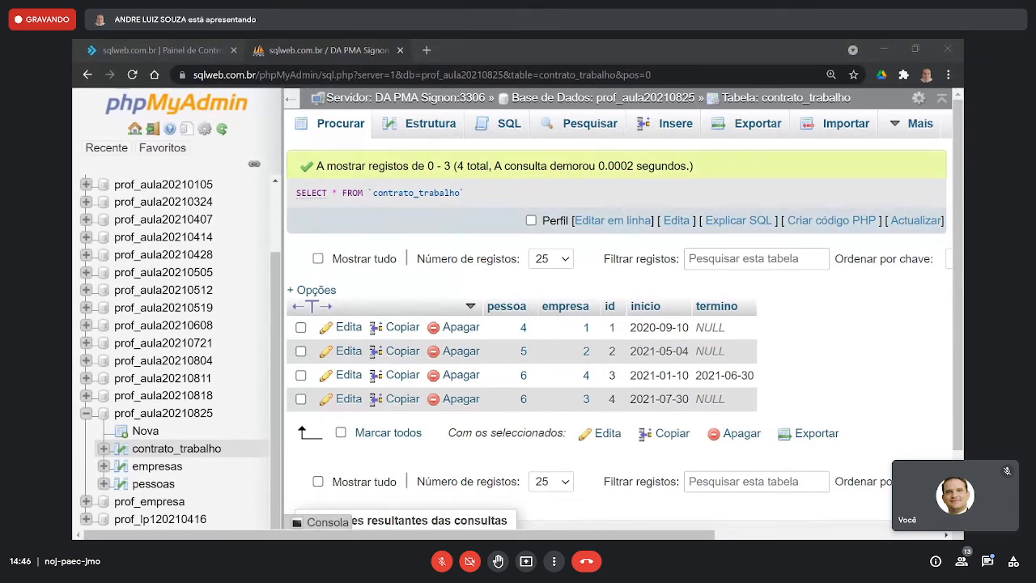
- Minimize the browser behind the HeidiSQL session manager and open the local session at 127.0.0.1
left_click_drag(399, 56, 542, 158)
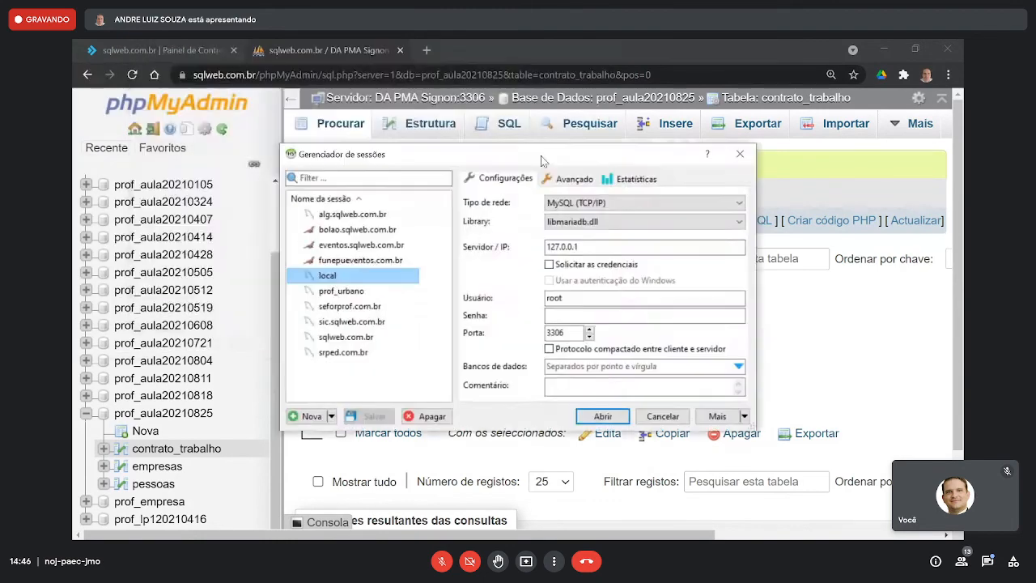
left_click(883, 49)
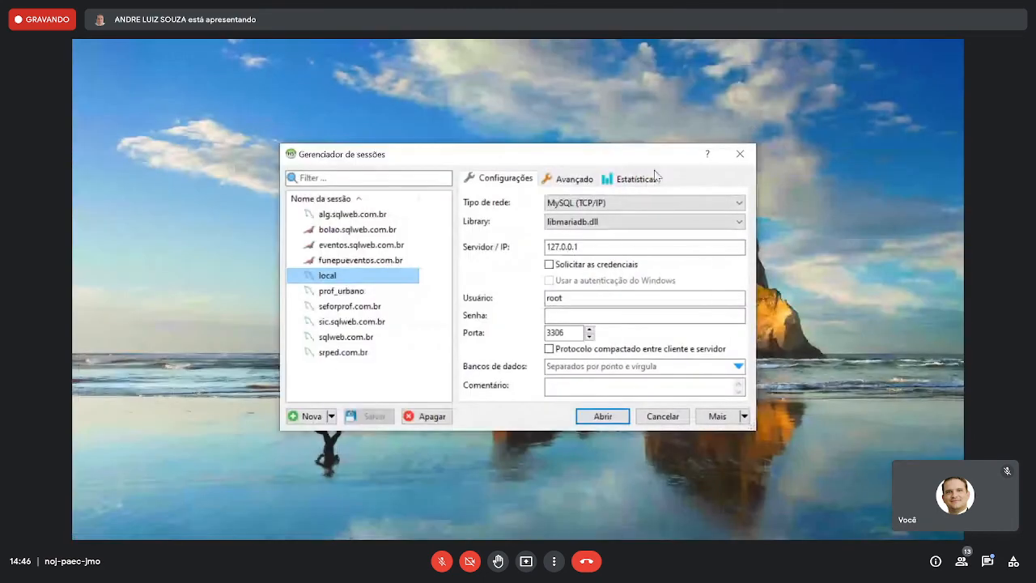
left_click_drag(550, 156, 545, 144)
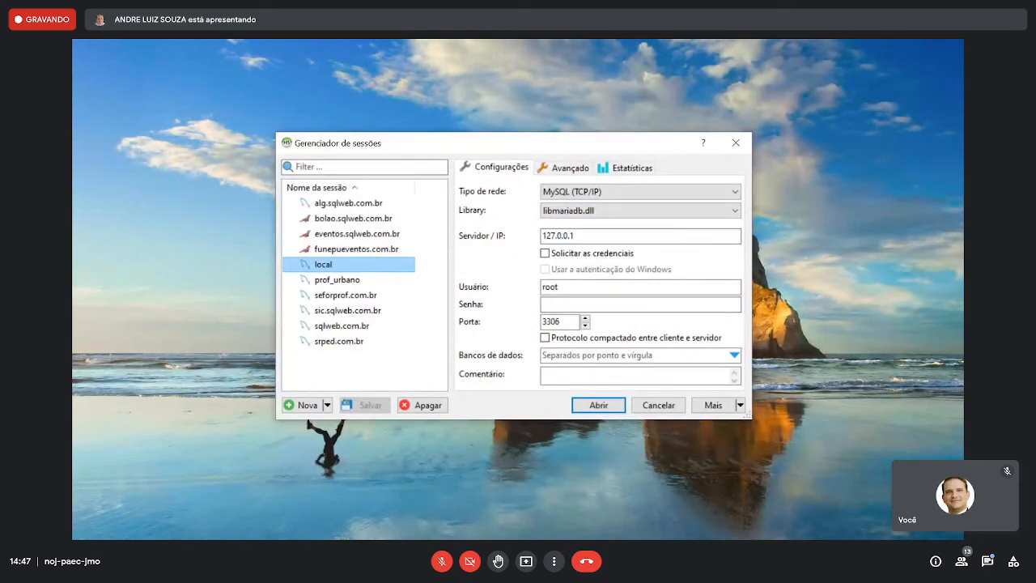
left_click(606, 404)
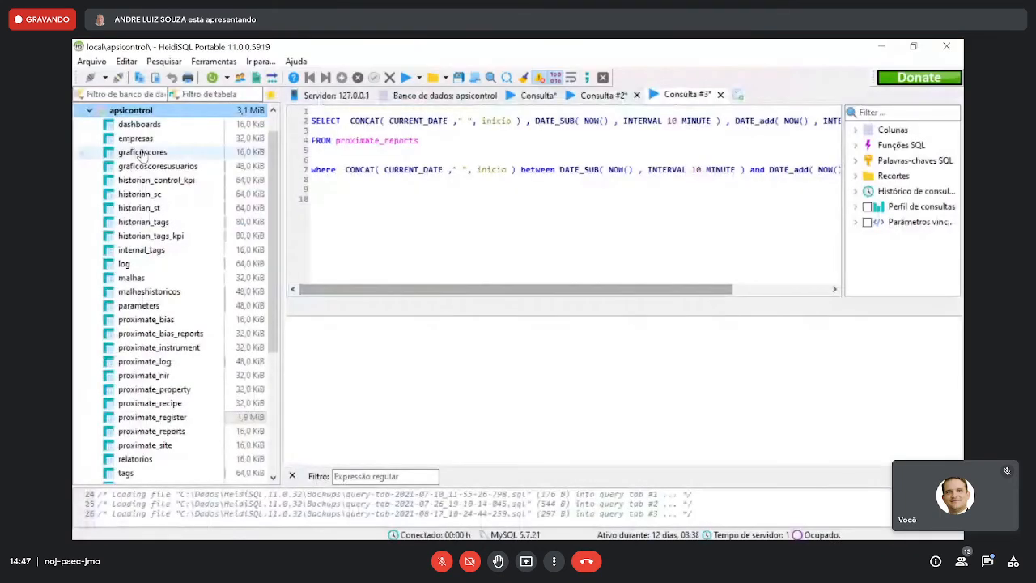
- Collapse the apsicontrol database and expand bolao_bolao to list its tables
left_click(89, 110)
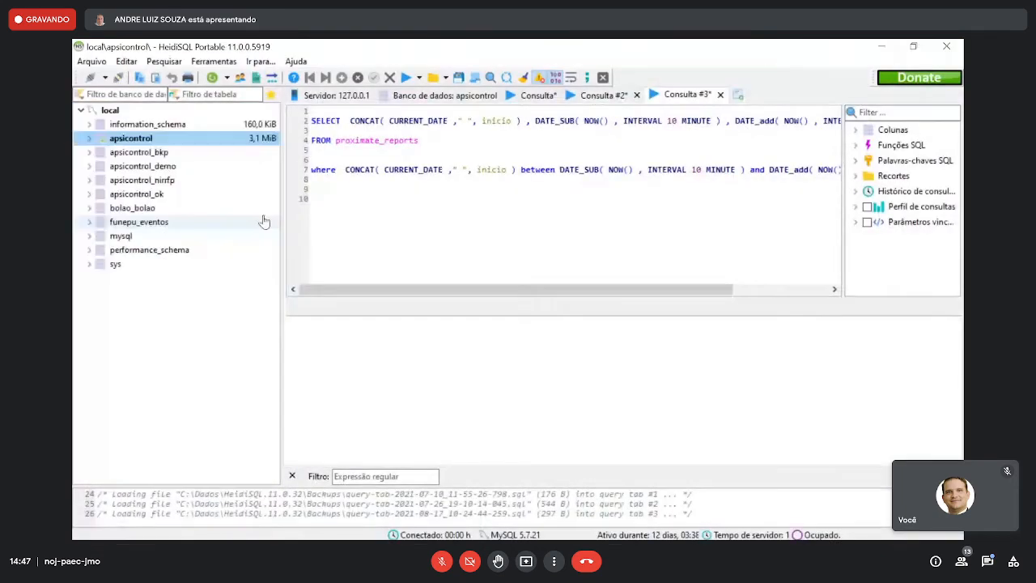
left_click(142, 209)
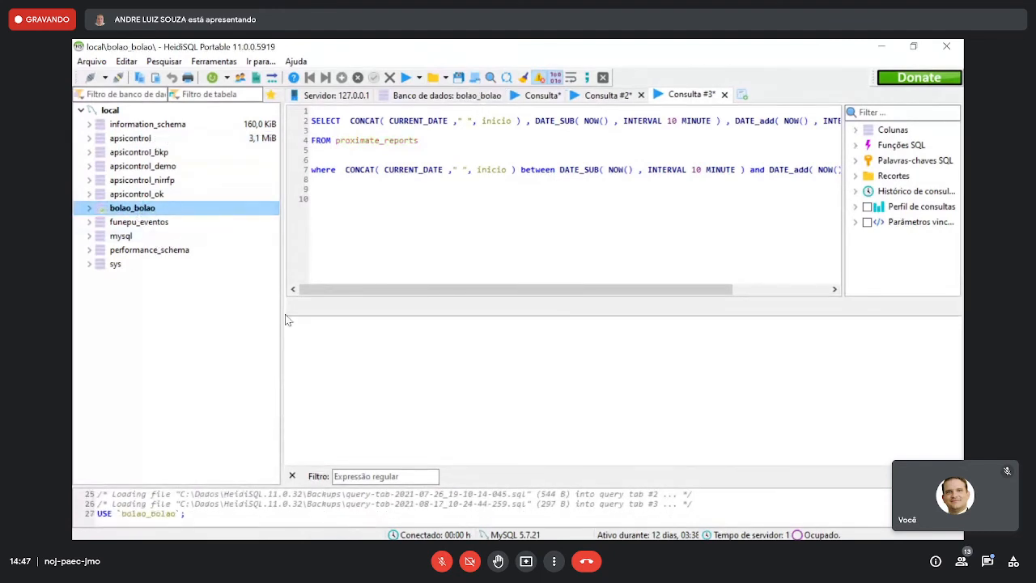
left_click(92, 208)
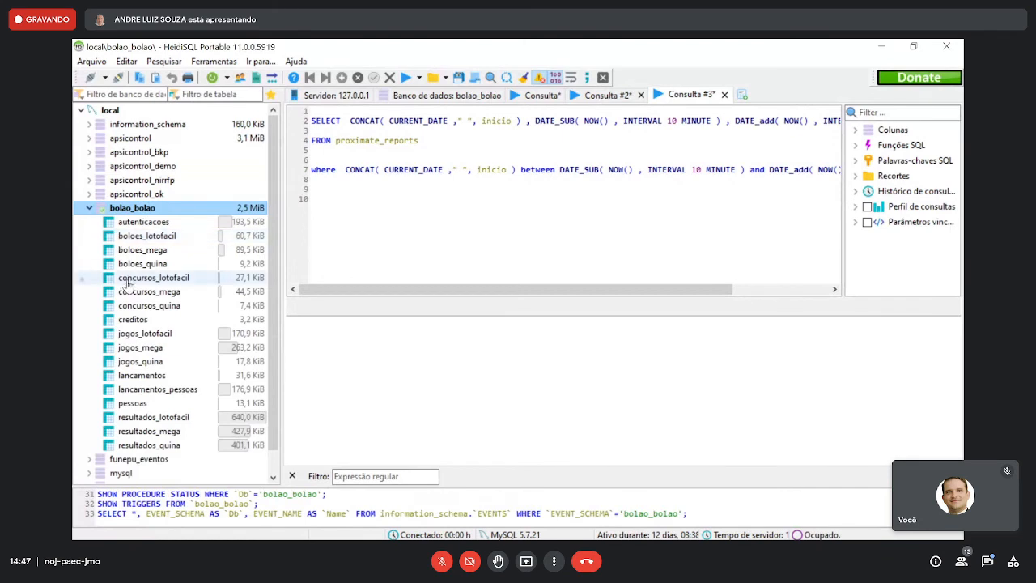
- Close the Consulta #3 query and delete the SELECT statement from Consulta #2
left_click_drag(394, 210, 358, 114)
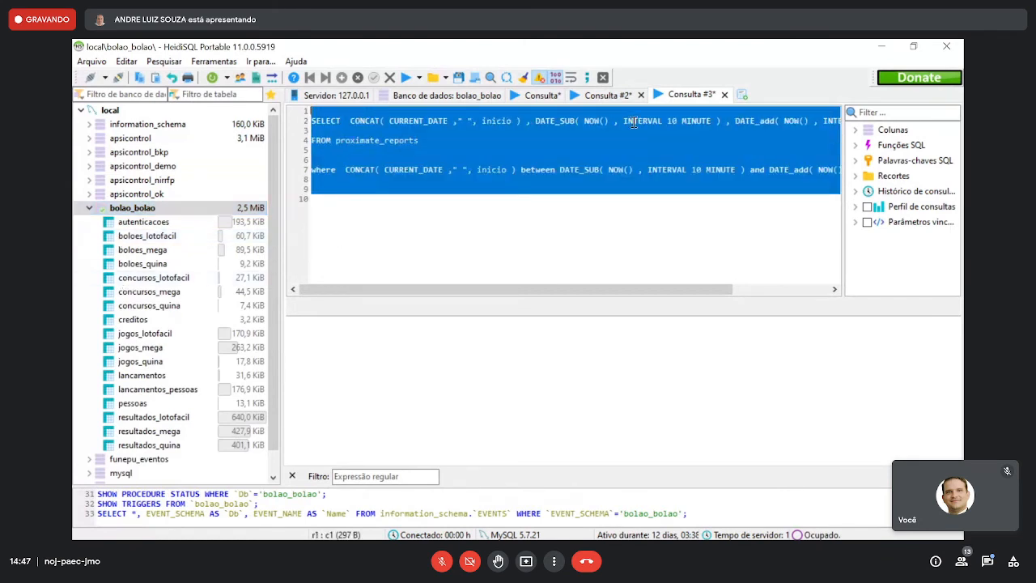
left_click(725, 95)
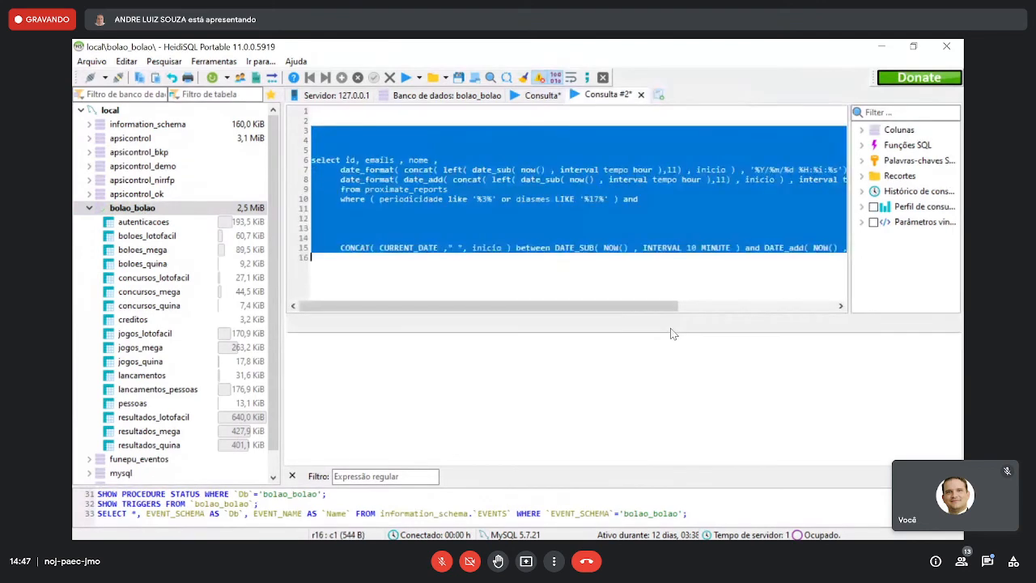
key("Delete")
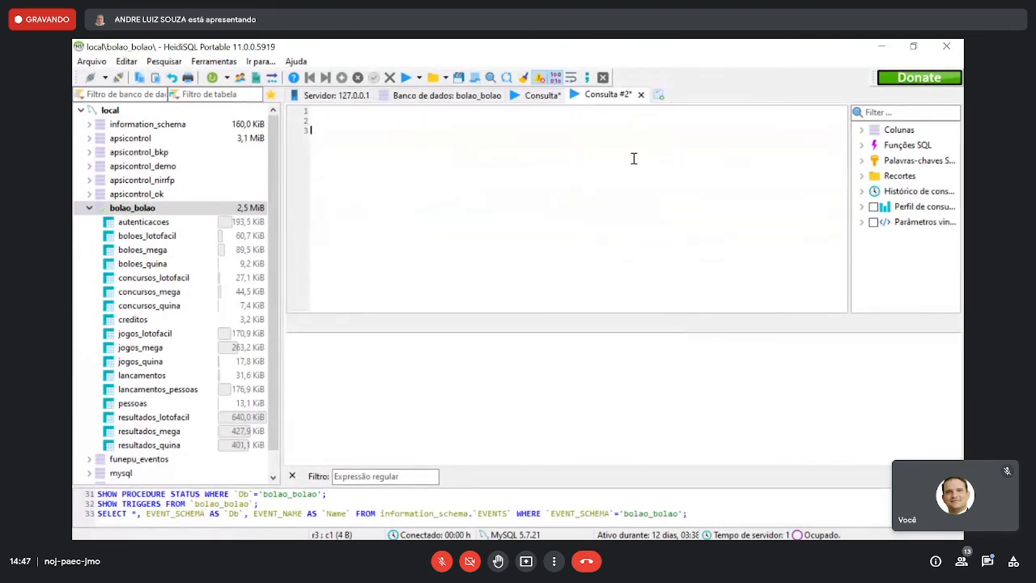
- Close the Consulta #2 query without saving its contents
left_click(641, 95)
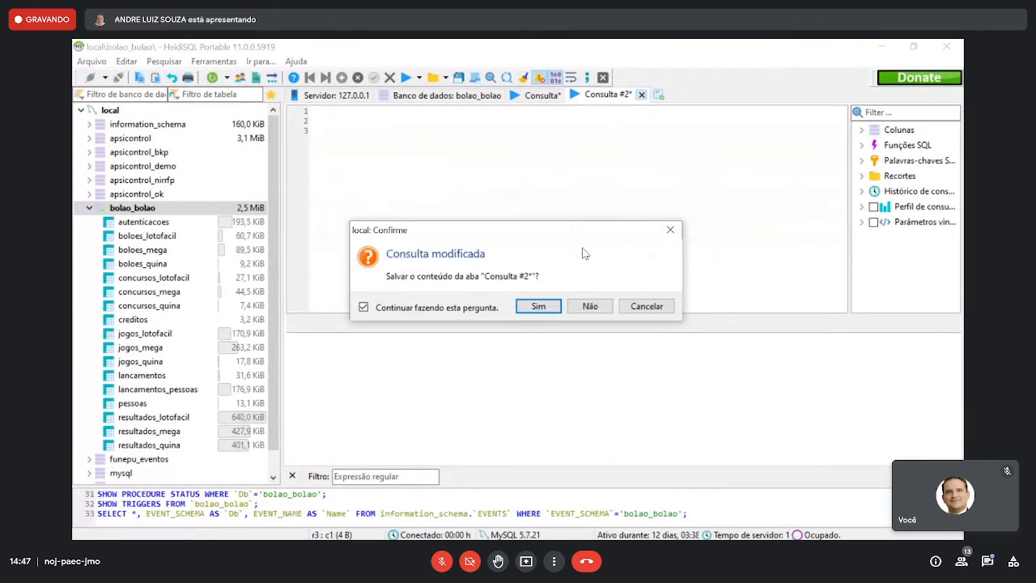
left_click(590, 306)
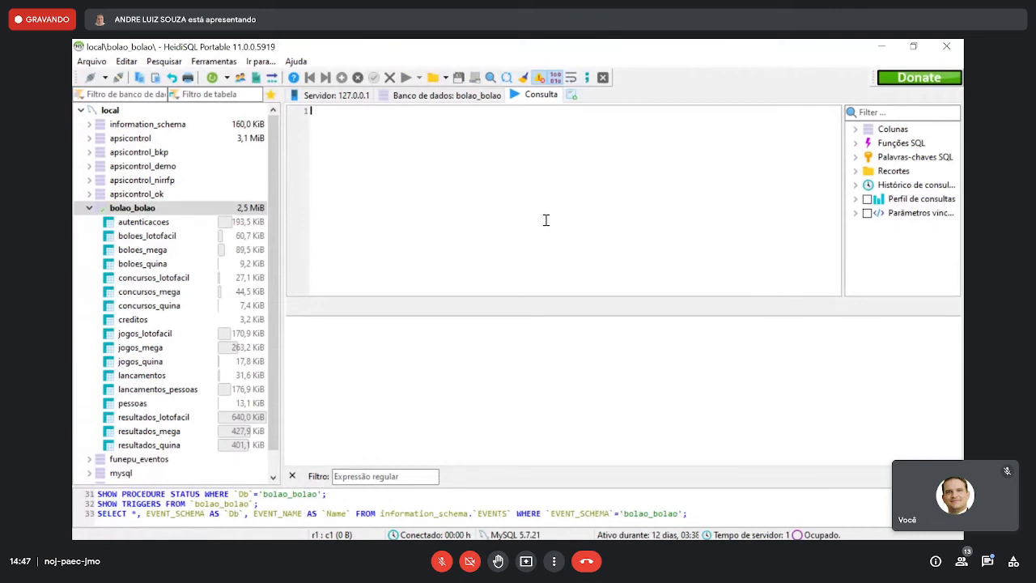
- View the records of the boloes_lotofacil table in bolao_bolao, followed by its column structure
left_click(146, 235)
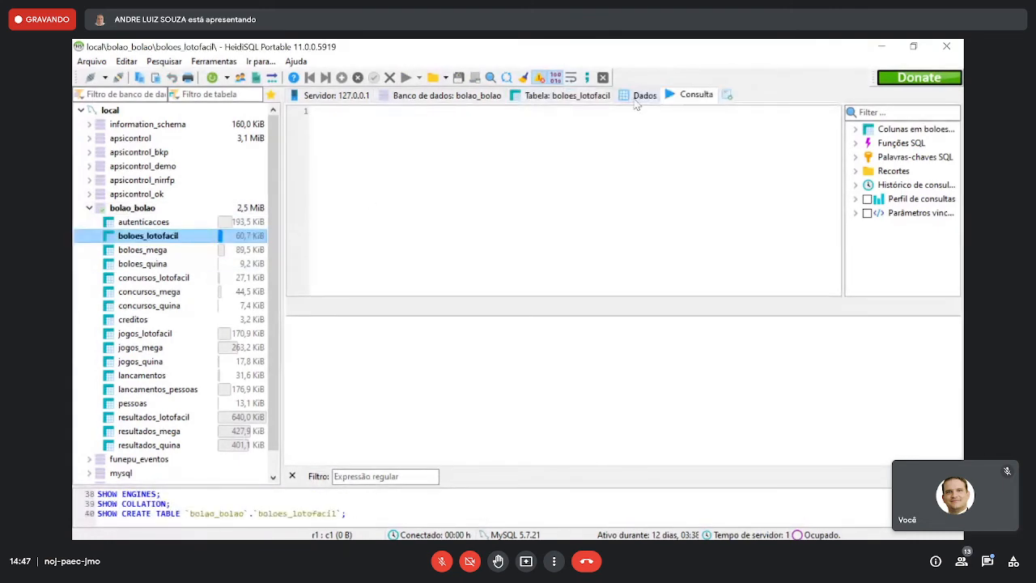
left_click(636, 95)
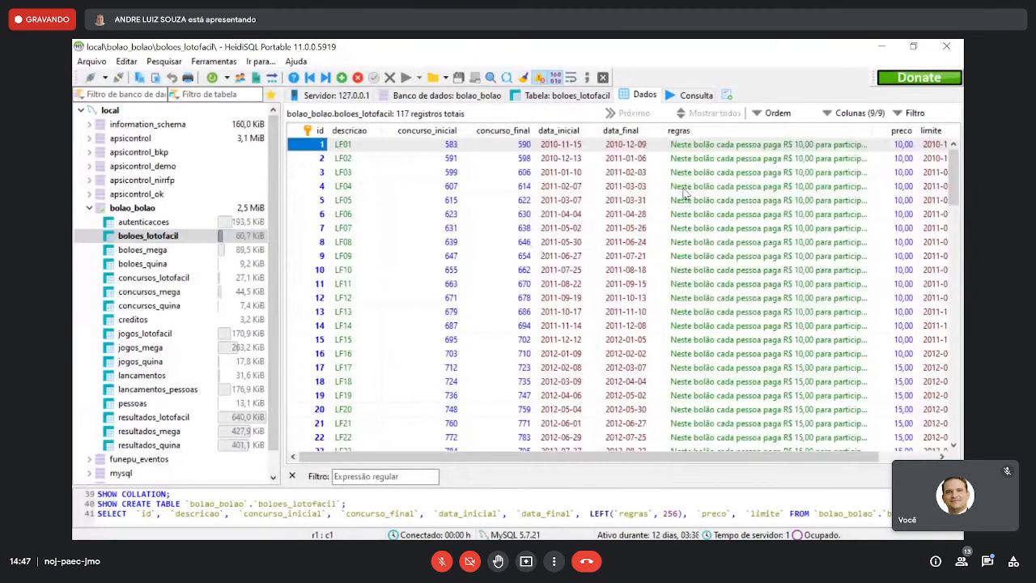
left_click(687, 98)
left_click(566, 95)
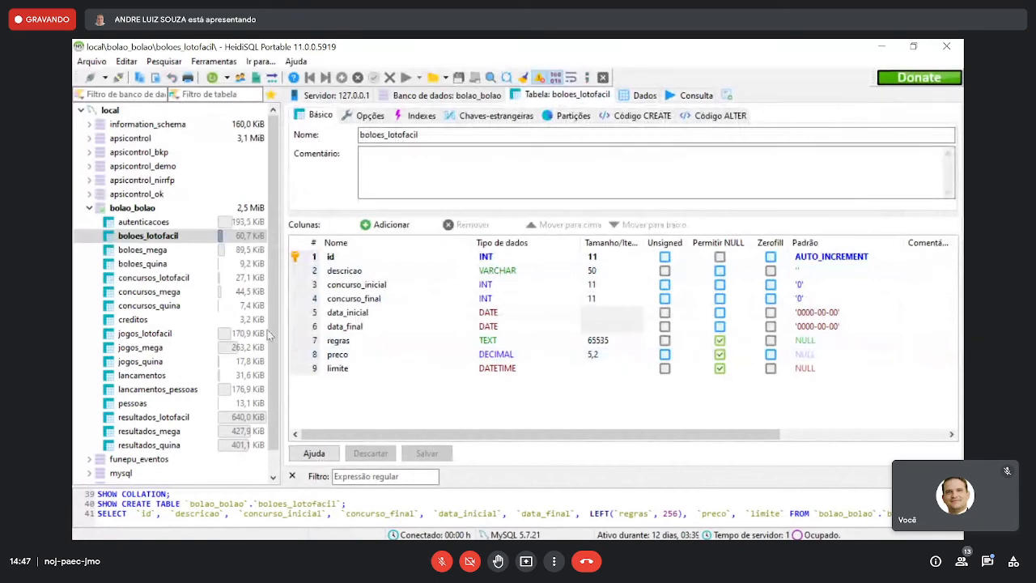
- Collapse the bolao_bolao database and close HeidiSQL
left_click(91, 209)
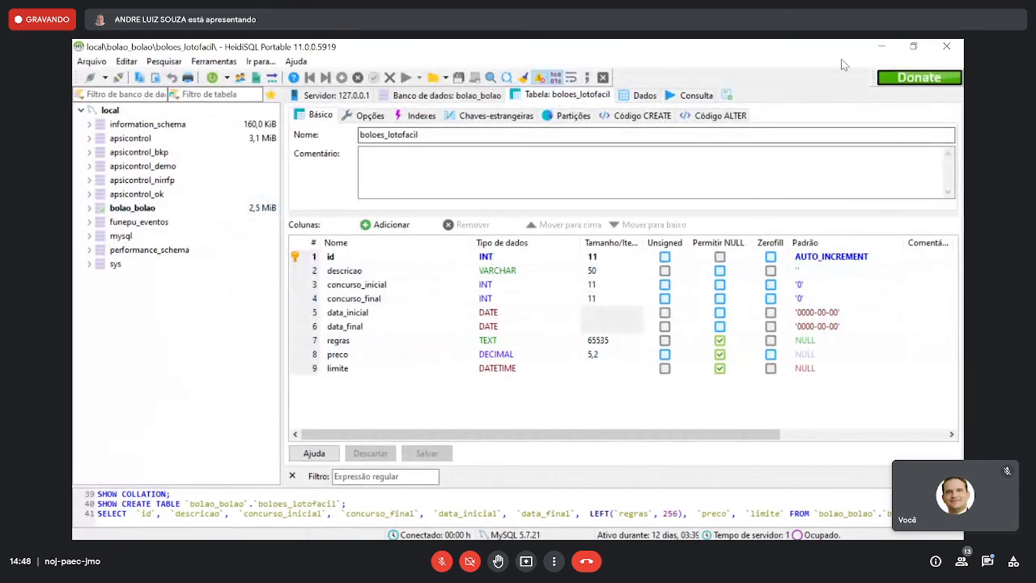
left_click(944, 49)
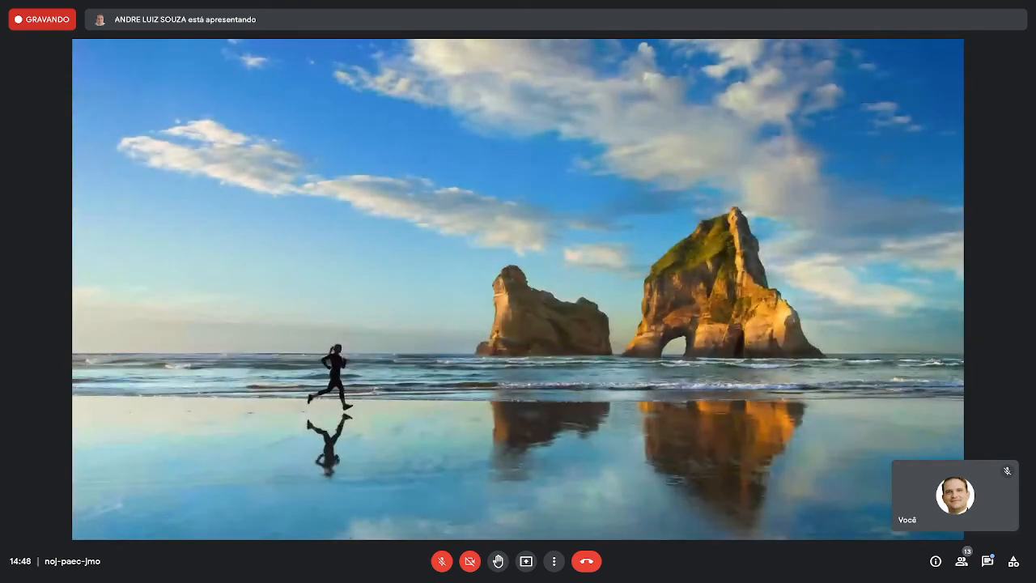
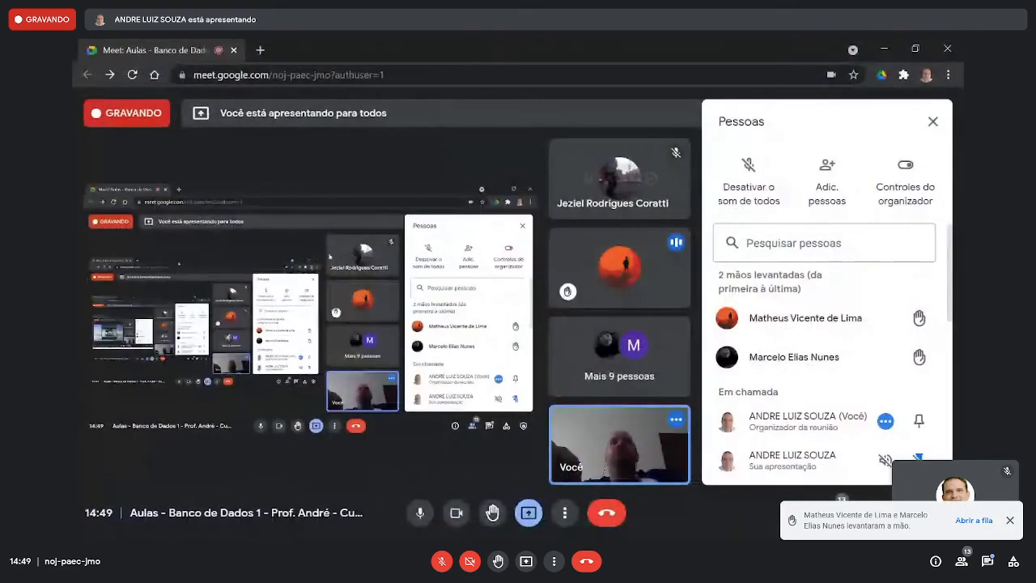
- Stop presenting the screen in the Google Meet call
left_click(528, 513)
left_click(578, 470)
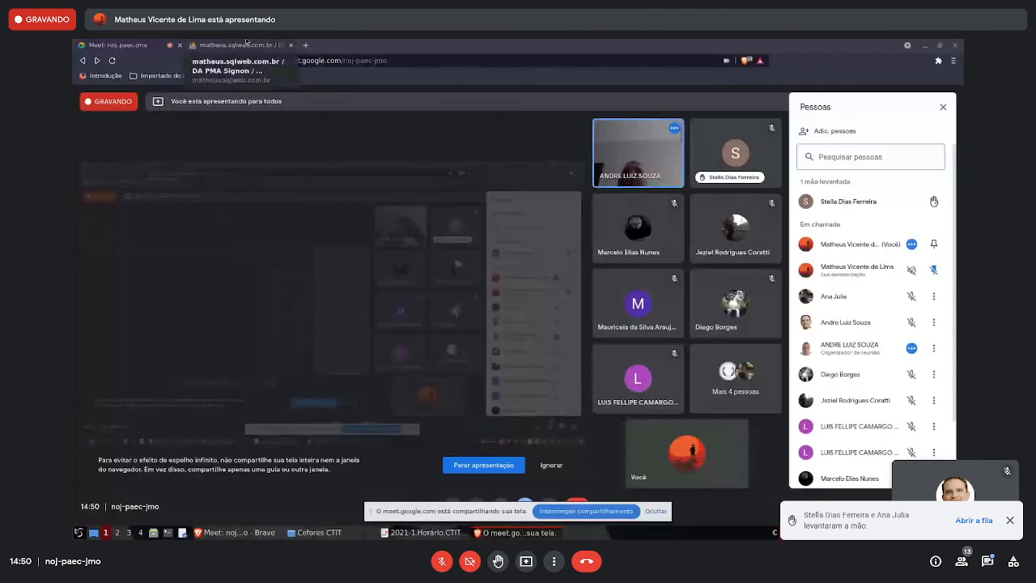
- Switch to phpMyAdmin and view the bairros and pizzas records, the 20210818 database's table list, and the enderecos table
left_click(246, 43)
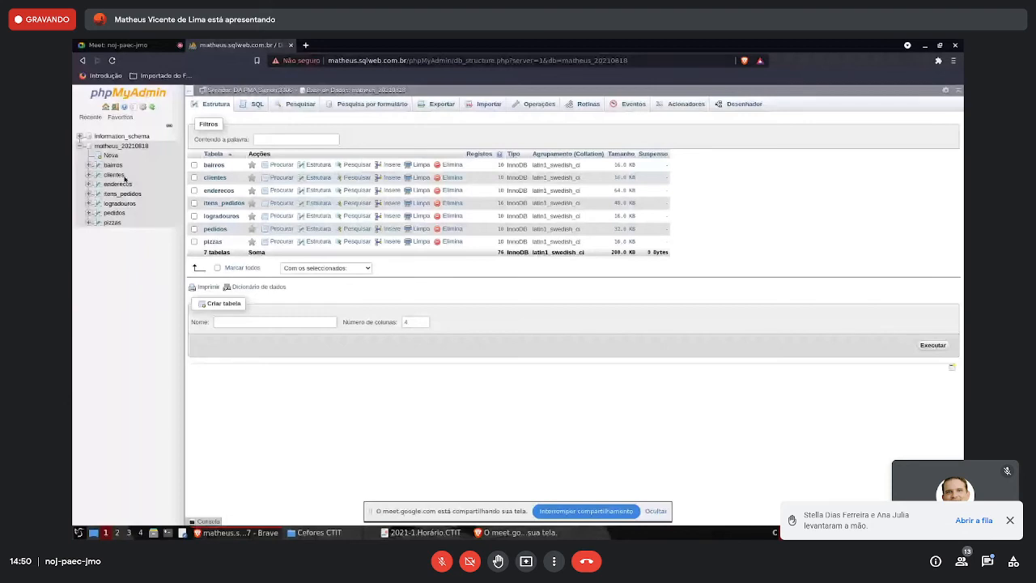
left_click(112, 164)
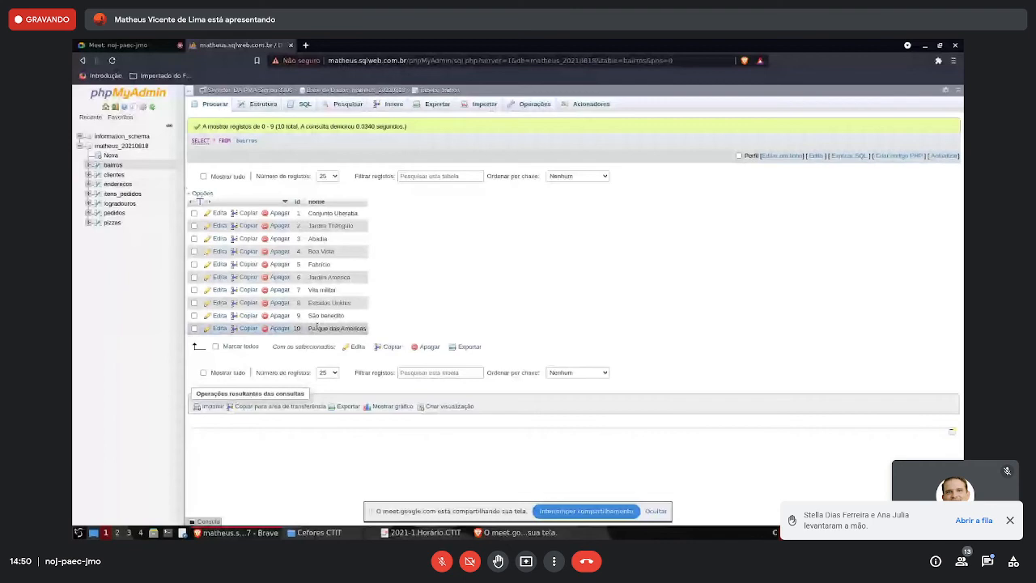
left_click(122, 146)
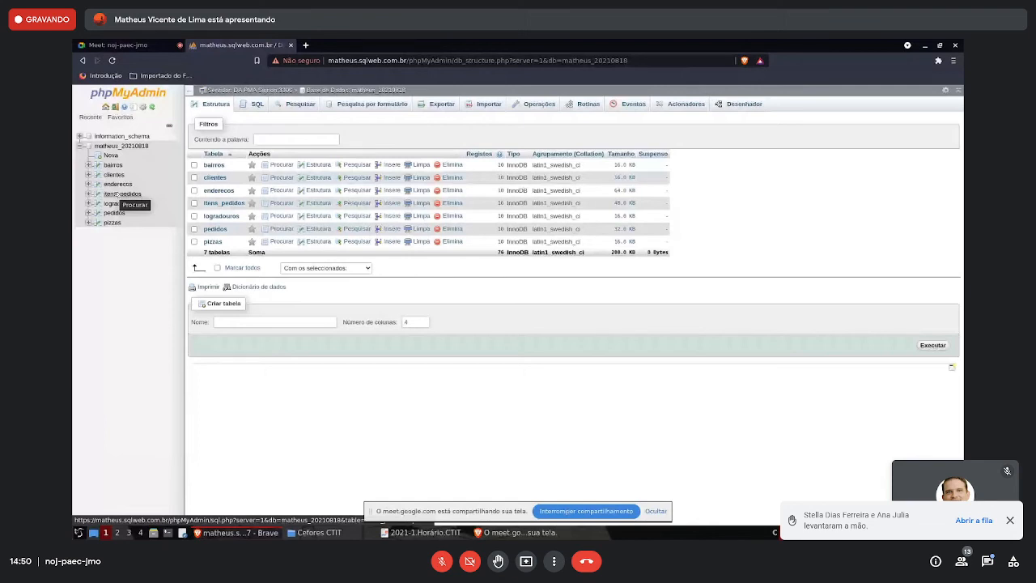
left_click(113, 223)
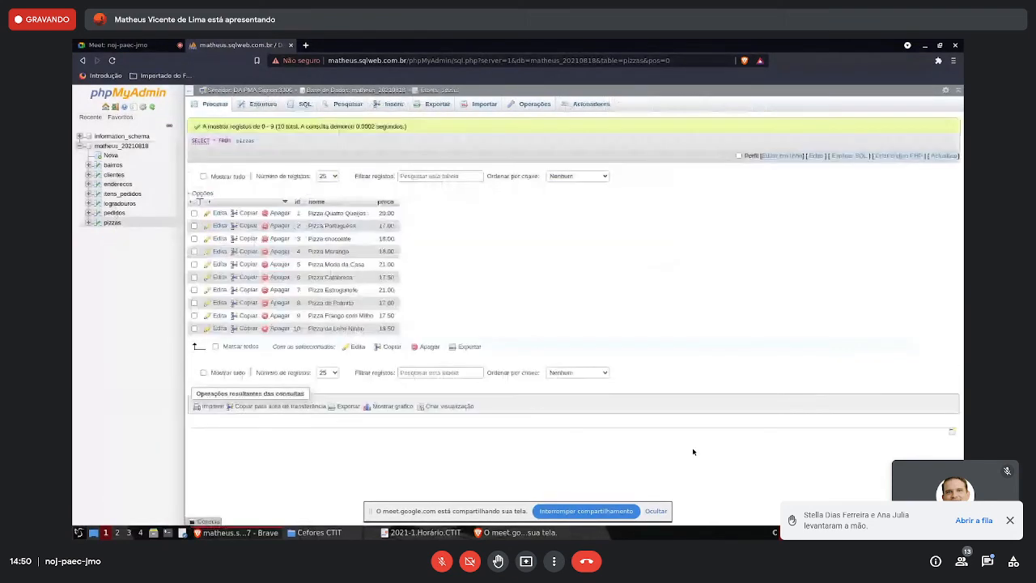
left_click(939, 532)
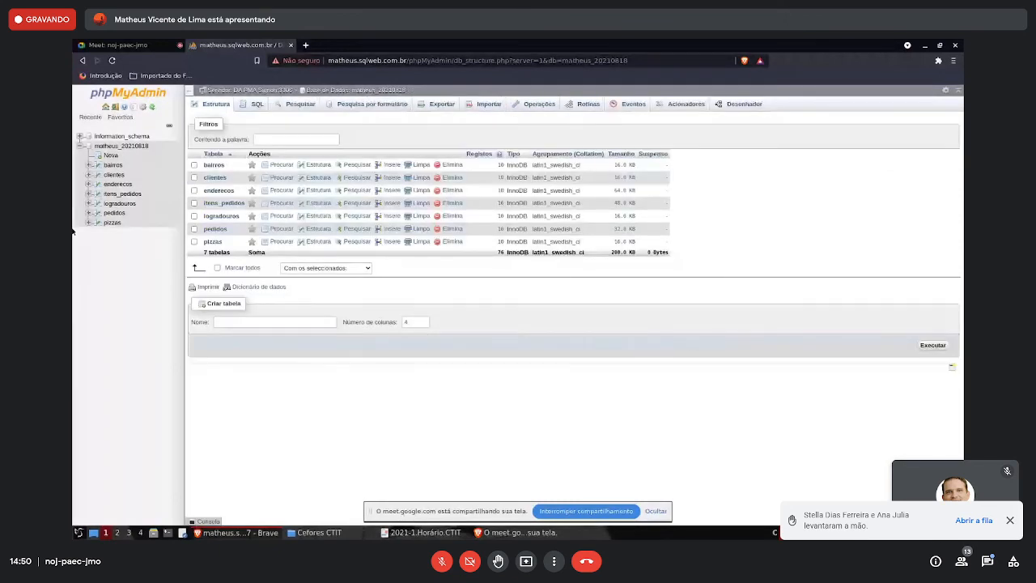
left_click(118, 184)
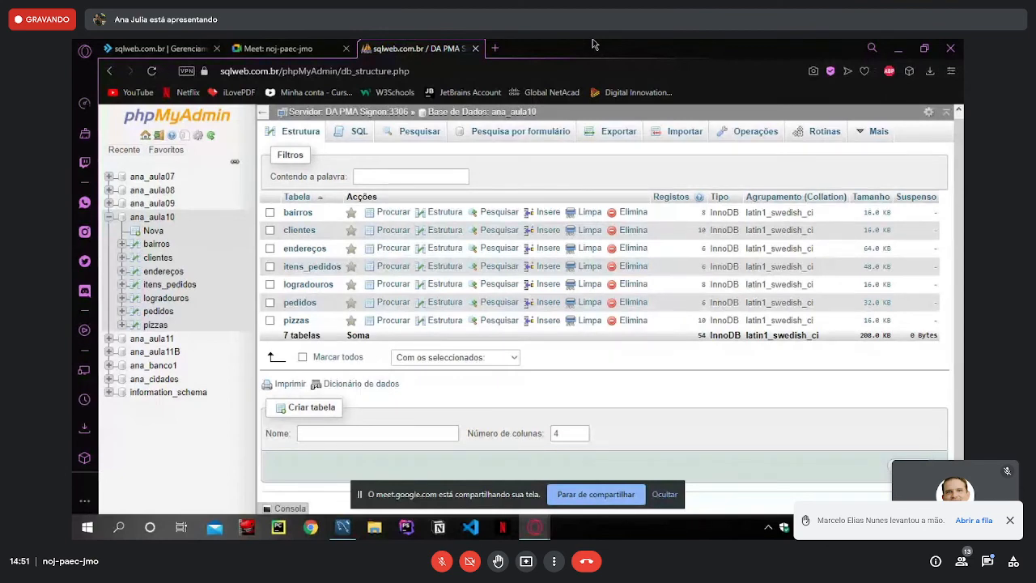
- Switch between MySQL Workbench and phpMyAdmin to compare the diag5.mwb diagram with the aula10 tables, and stop sharing the screen
left_click(344, 527)
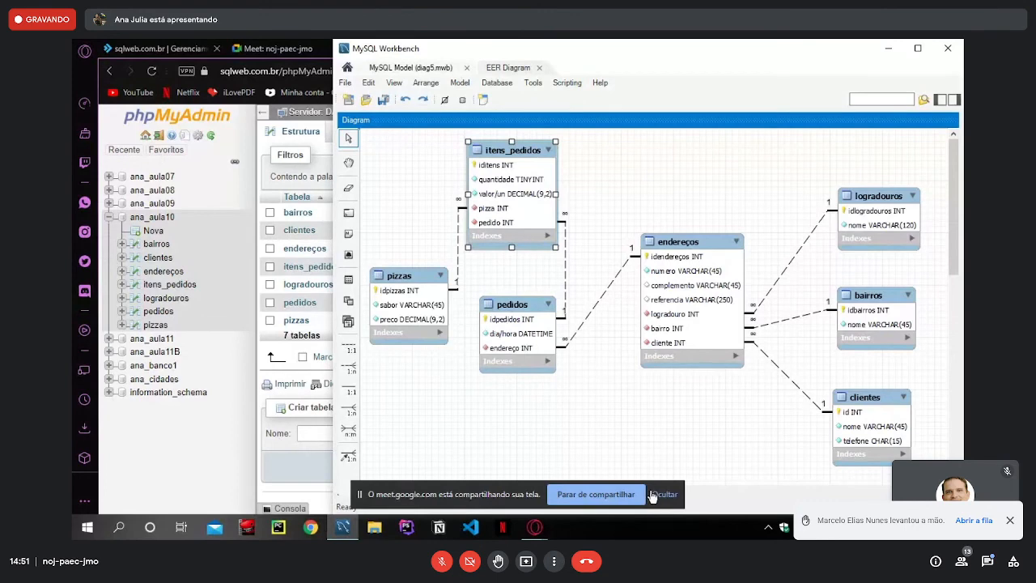
left_click(207, 447)
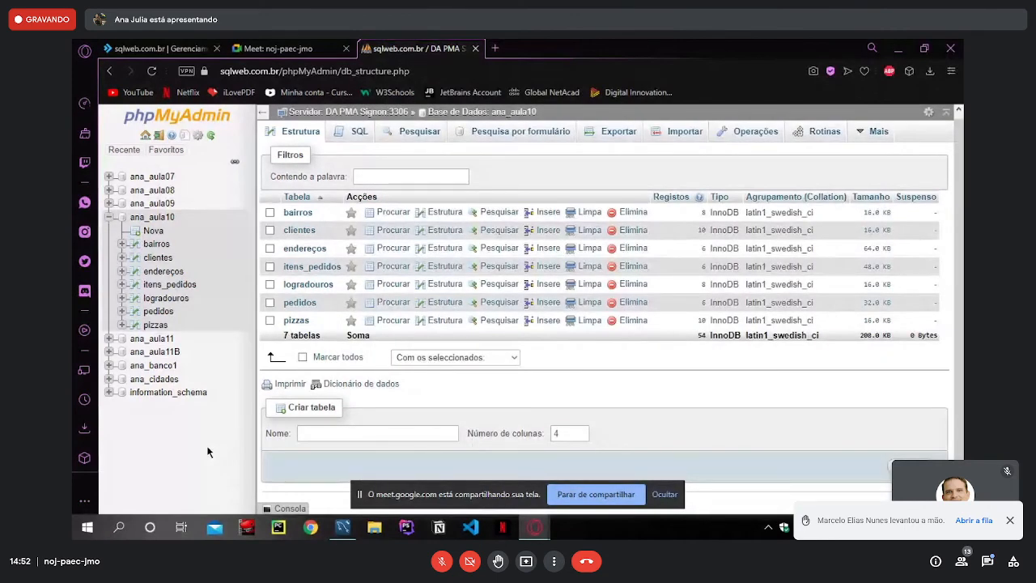
left_click(343, 527)
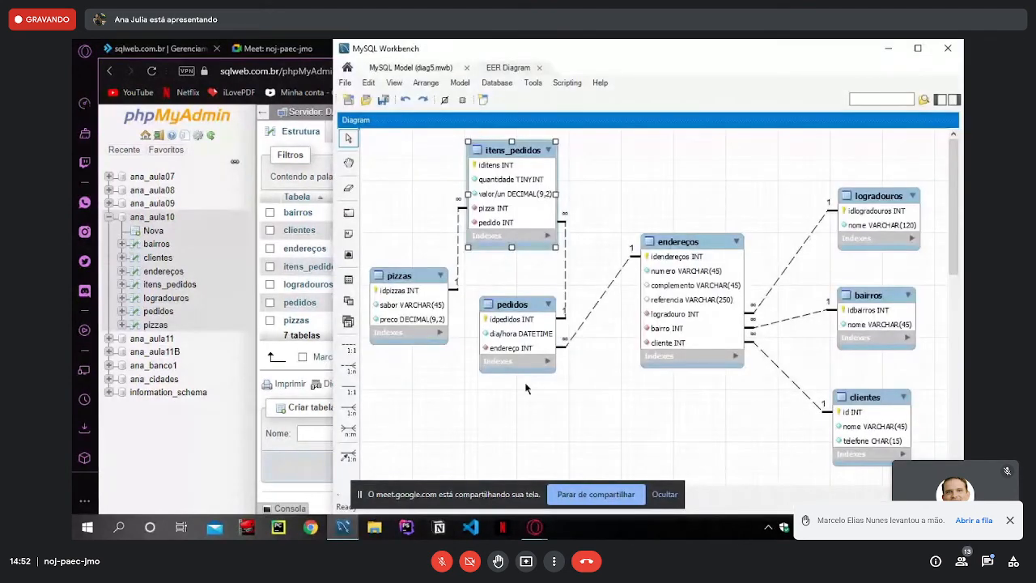
left_click(596, 494)
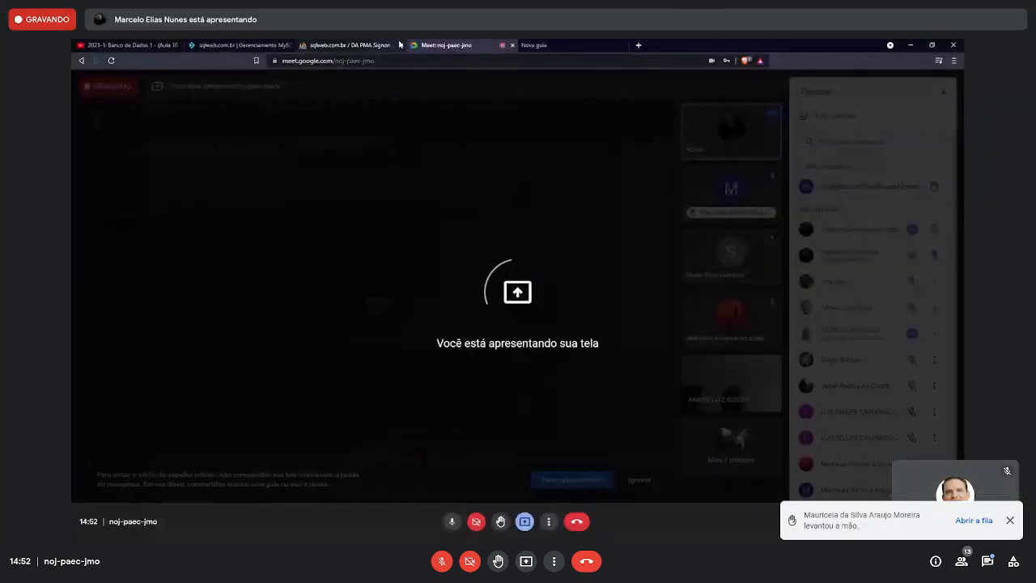
- View the aula20210811 database's table list in phpMyAdmin and return to the Google Meet call
left_click(381, 44)
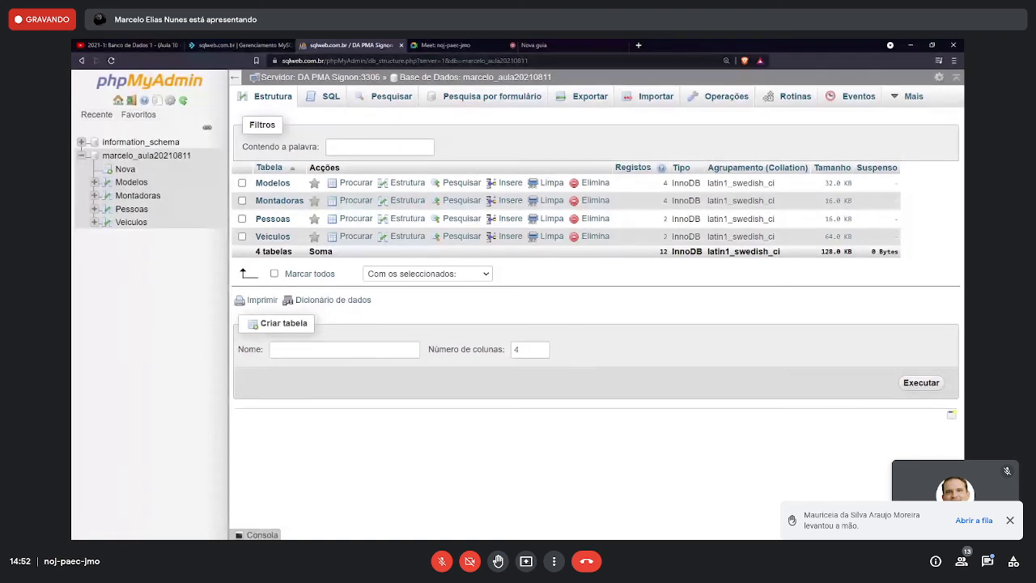
left_click(438, 44)
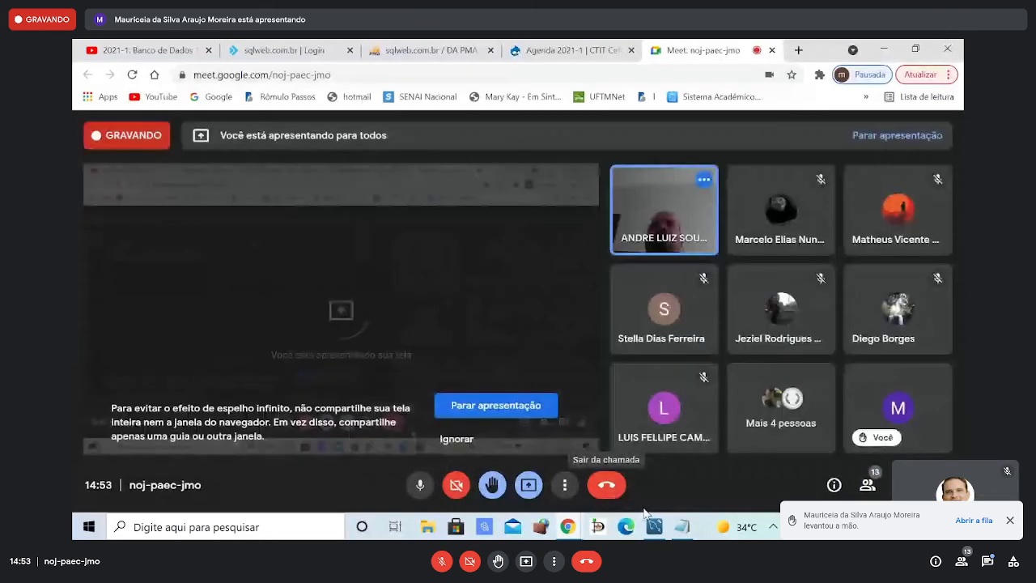
- Switch to MySQL Workbench to view the pizza order EER diagram, and dismiss the Google Meet presentation notification
left_click(654, 529)
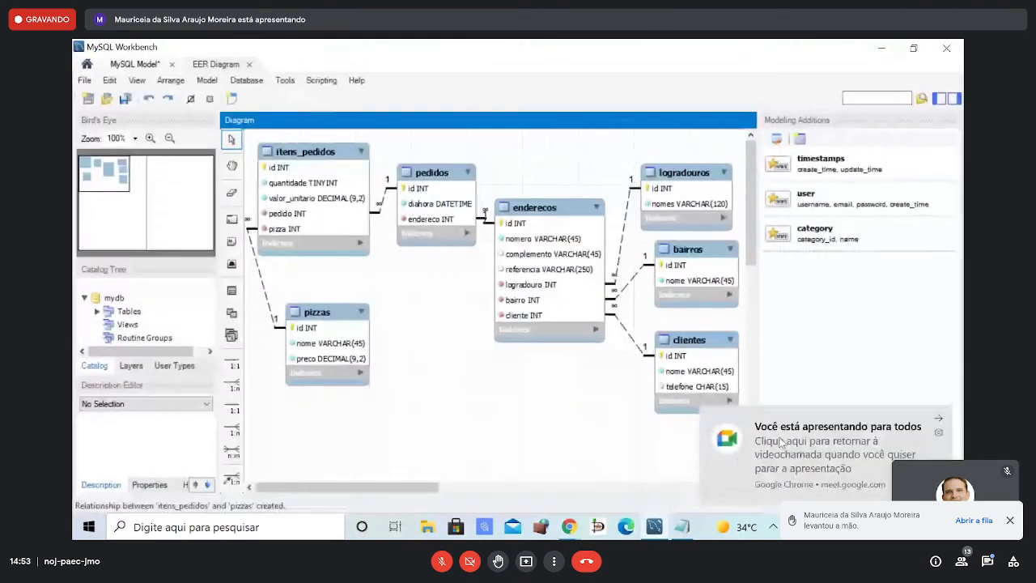
left_click(935, 414)
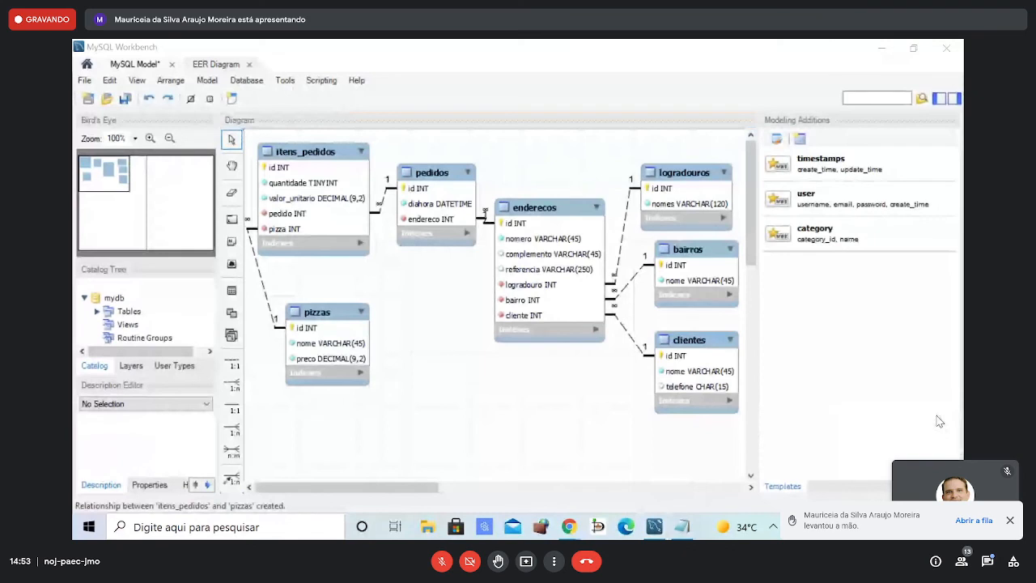
left_click(794, 383)
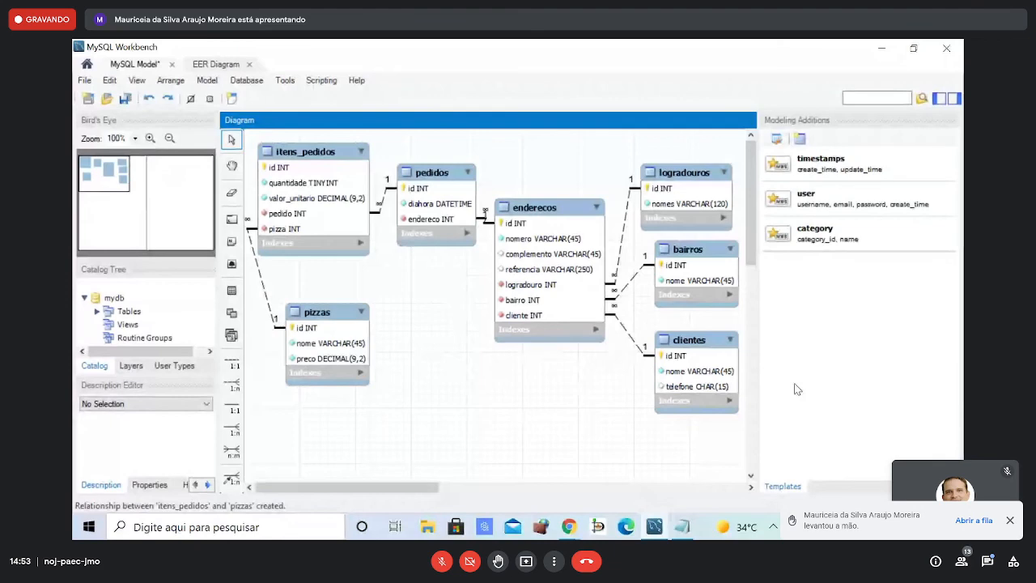
- Switch to phpMyAdmin and try to open the clientes and enderecos tables and the aula20210818 database's structure
left_click(655, 530)
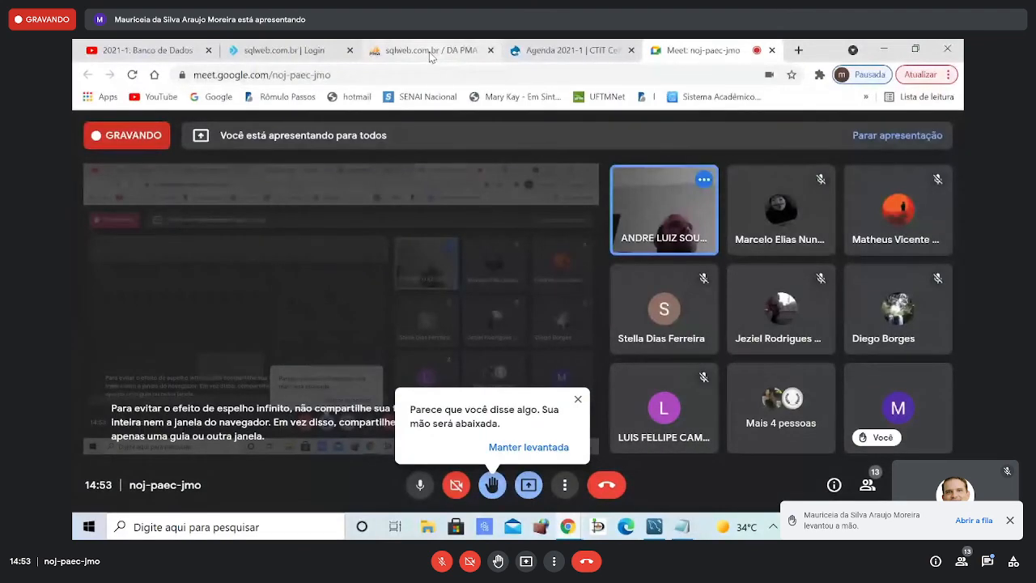
left_click(430, 54)
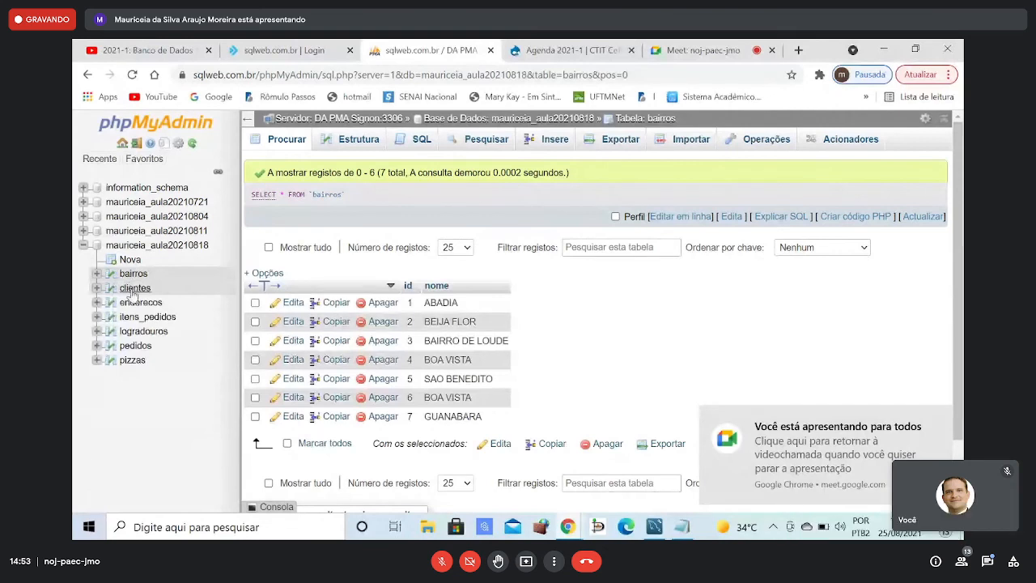
left_click(132, 292)
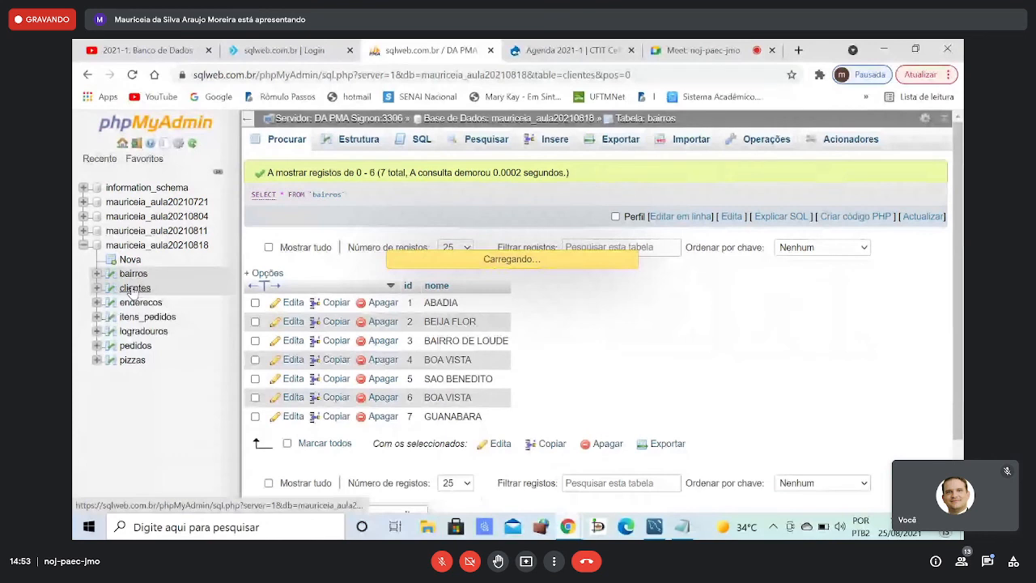
left_click(138, 302)
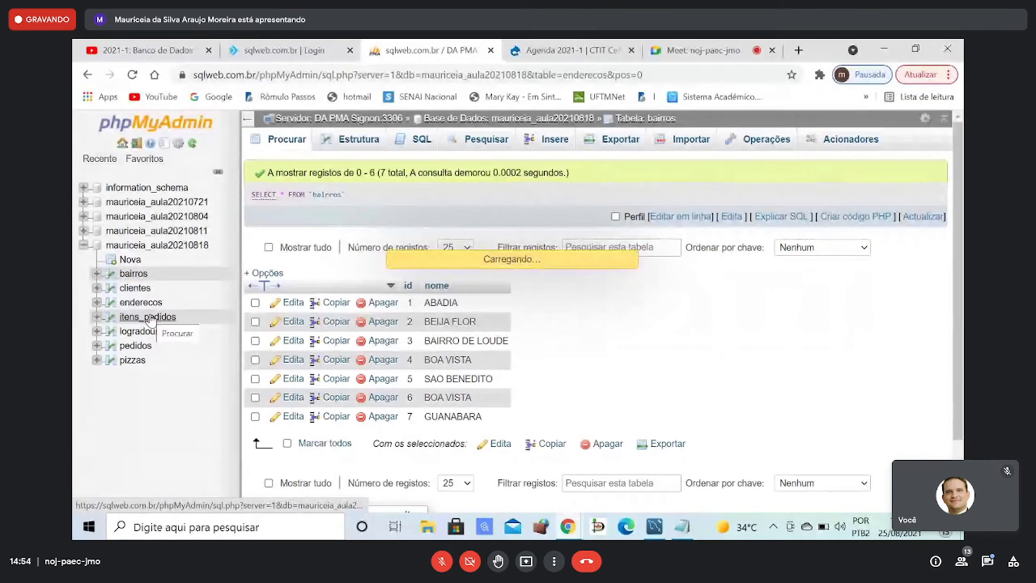
left_click(158, 247)
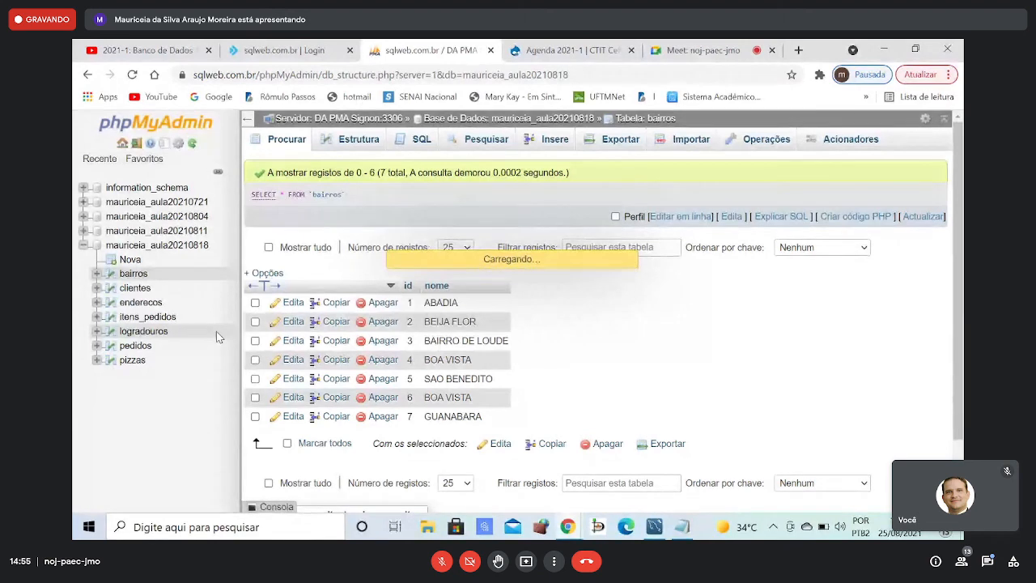
left_click(120, 293)
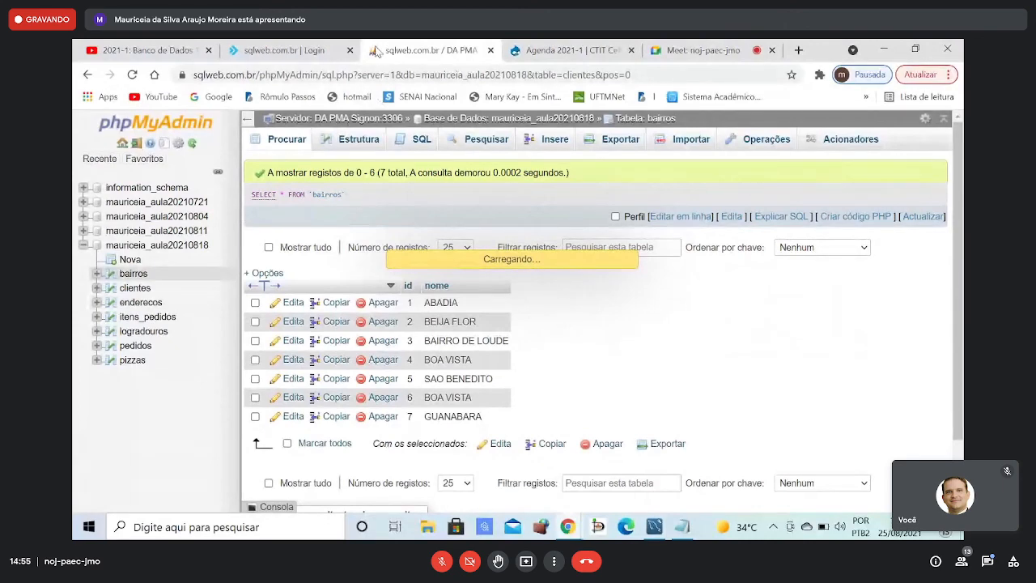
- Return to the Google Meet call and stop presenting the screen
left_click(674, 52)
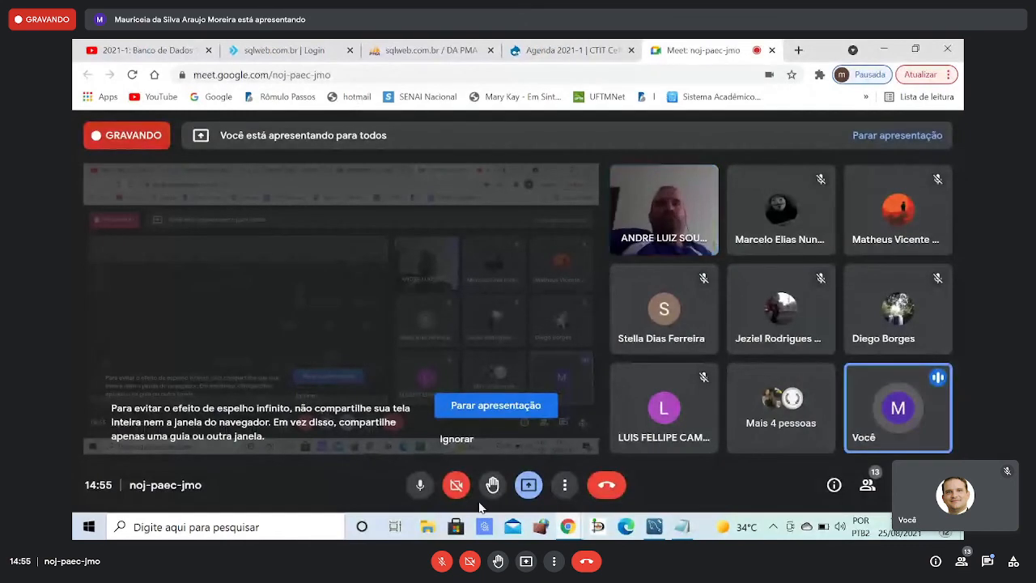
left_click(527, 484)
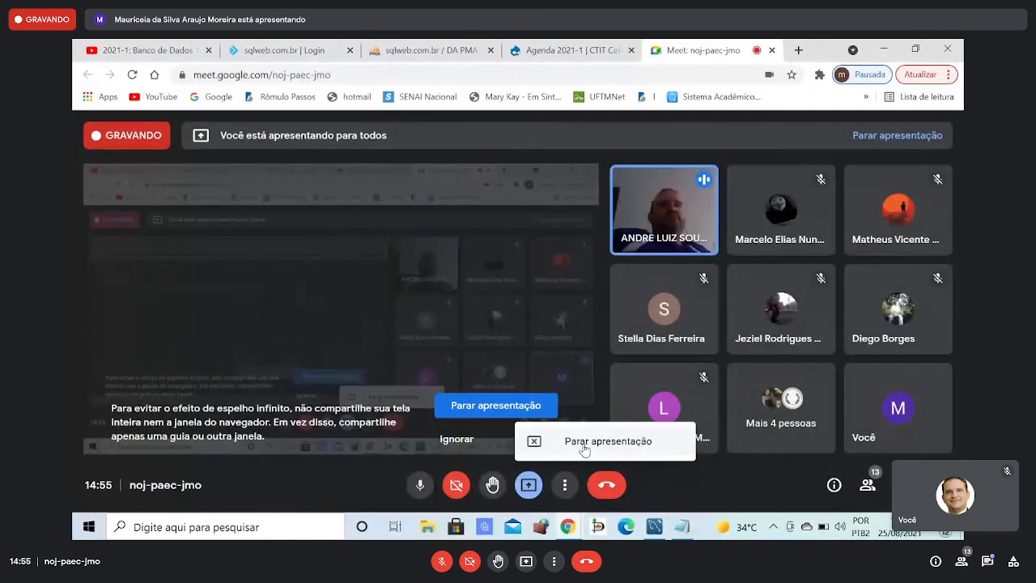
left_click(584, 441)
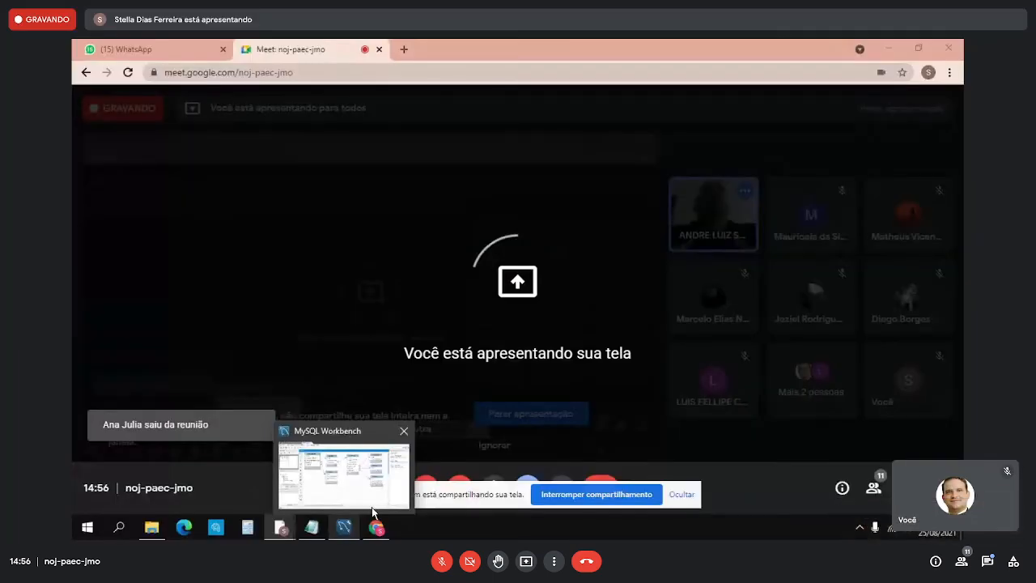
- View the EER diagram in MySQL Workbench, switch to Google Meet, hide the screen-sharing notice and unmute the microphone
left_click(373, 512)
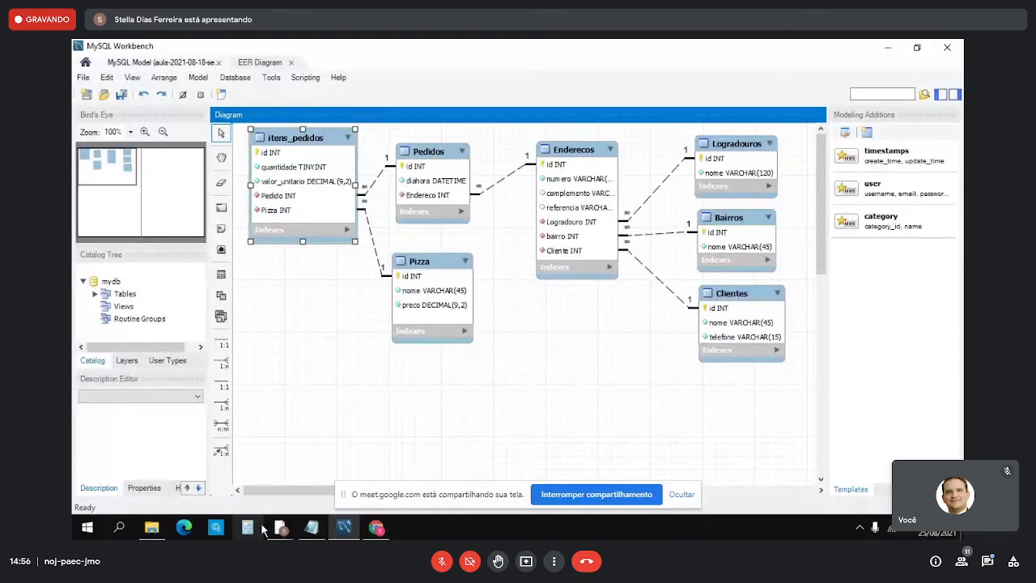
mouse_move(280, 528)
left_click(216, 476)
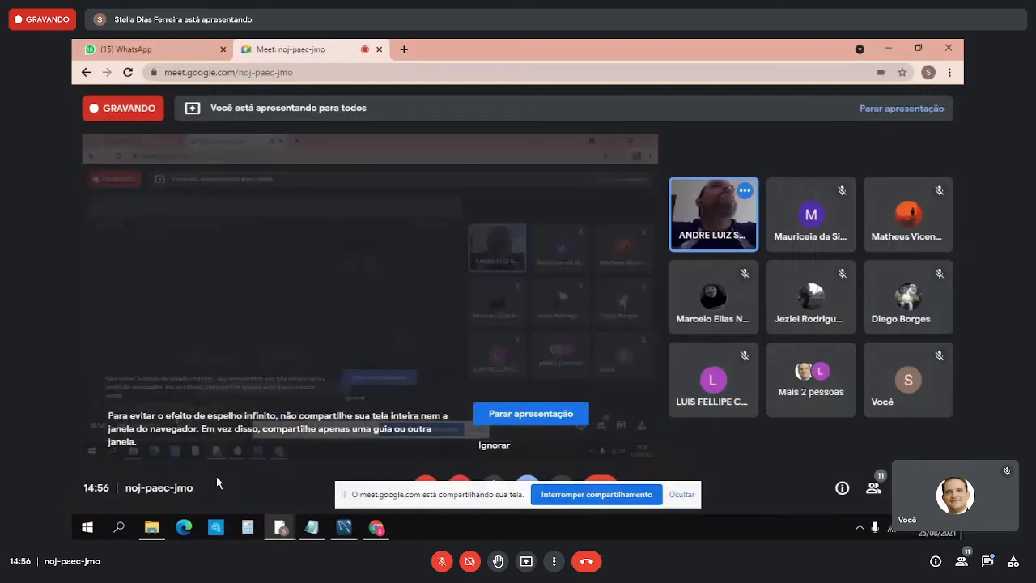
left_click(682, 494)
left_click(426, 490)
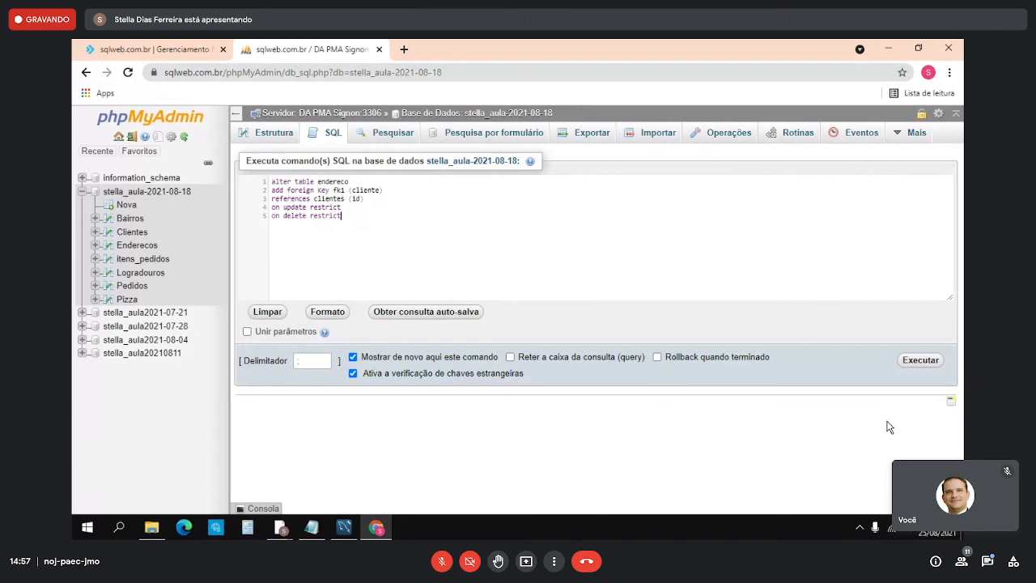
- Switch from phpMyAdmin back to the Google Meet call and unmute the microphone
left_click(281, 530)
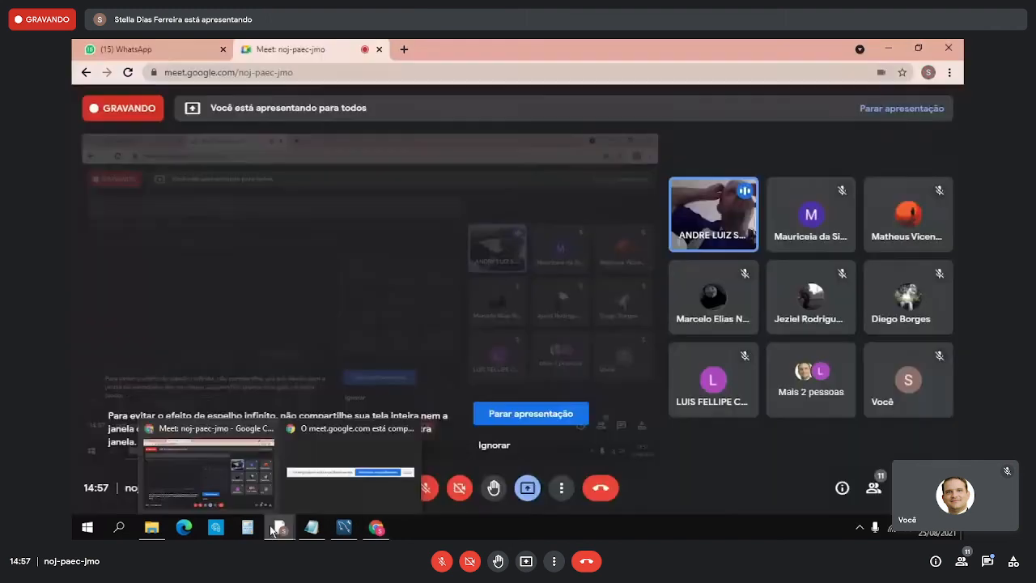
left_click(194, 476)
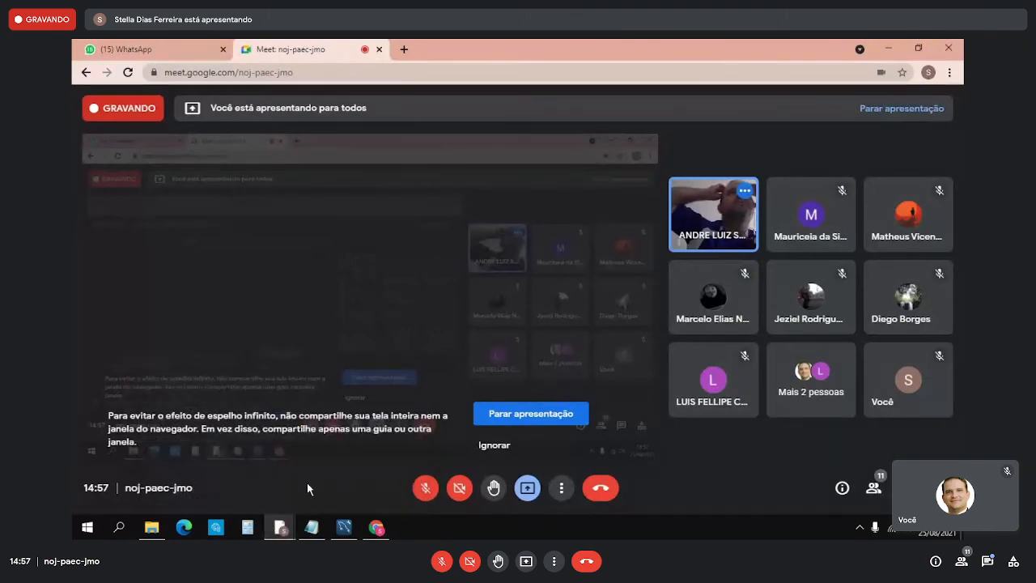
left_click(423, 487)
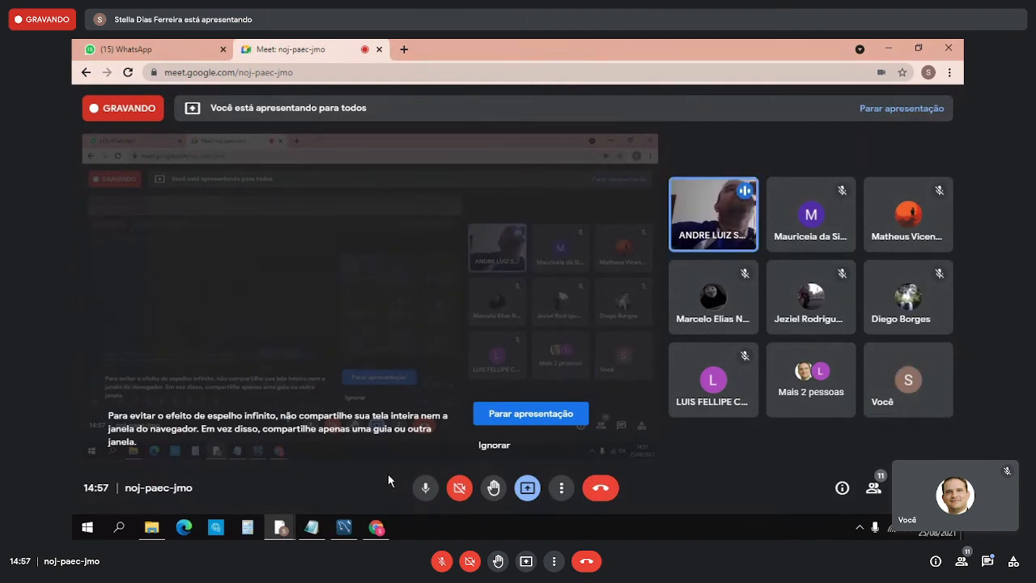
- Switch to phpMyAdmin, correct the table name in the alter table foreign key statement to enderecos, and execute it
mouse_move(376, 527)
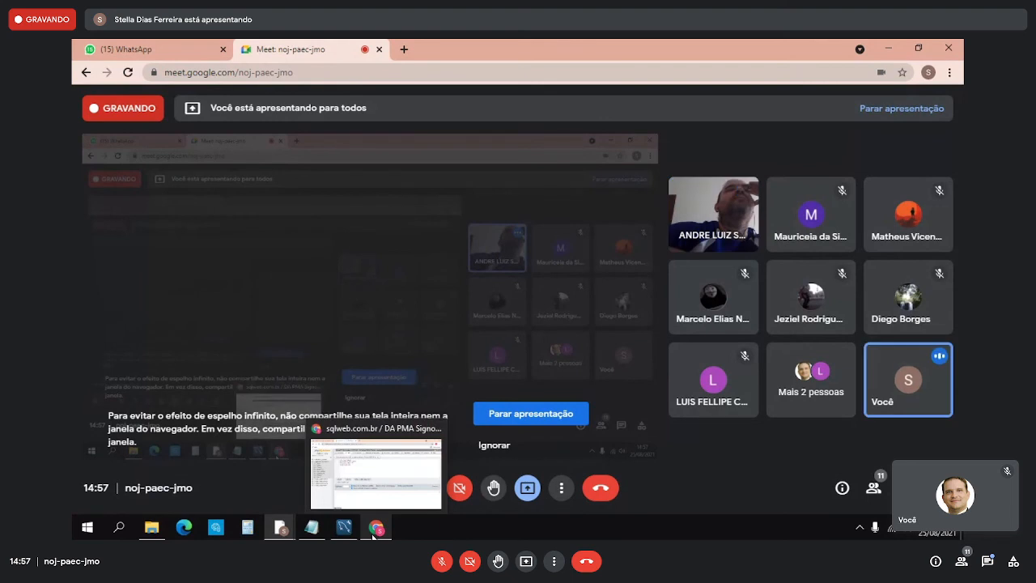
left_click(373, 475)
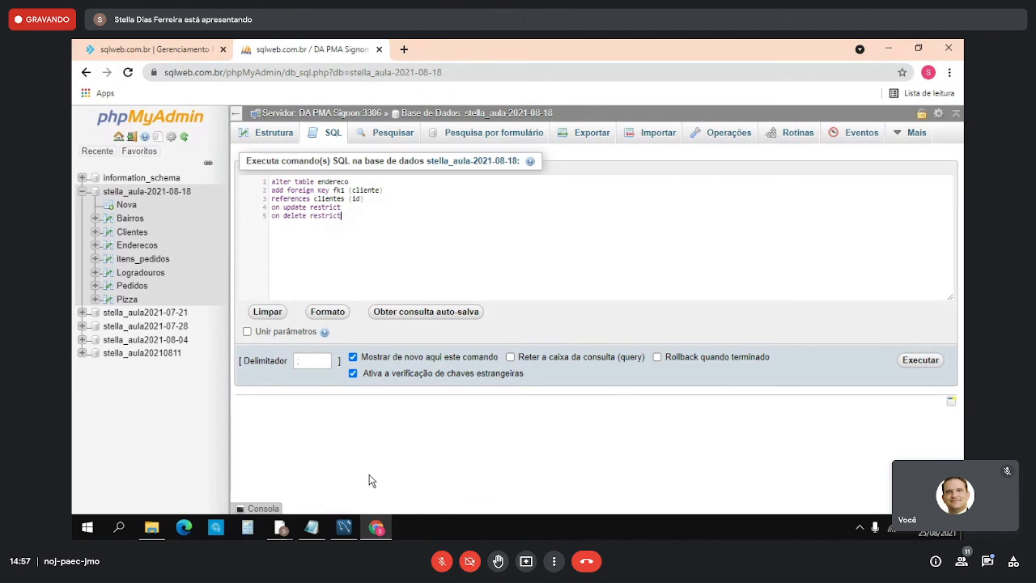
left_click(350, 182)
type("s")
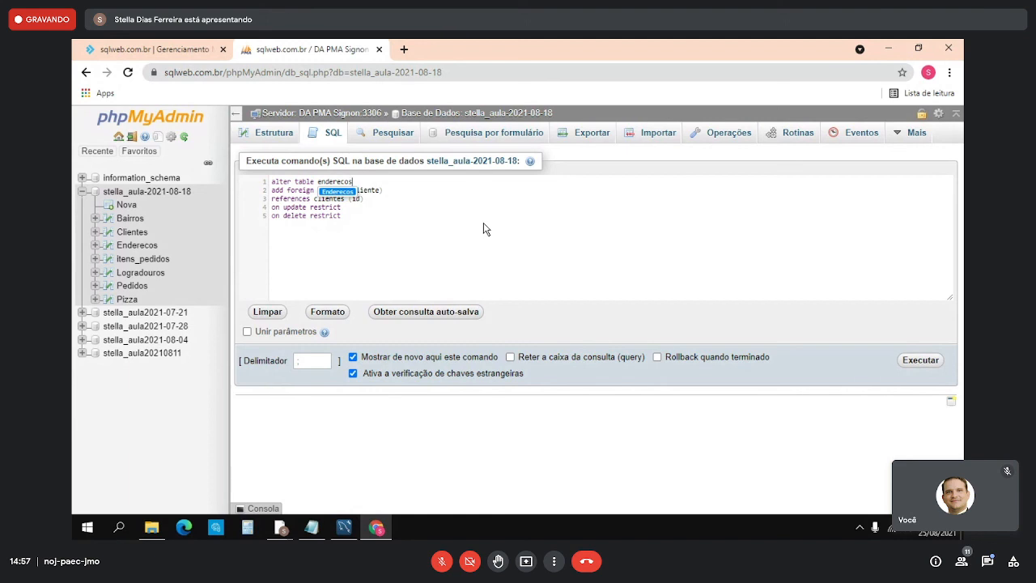
left_click(919, 362)
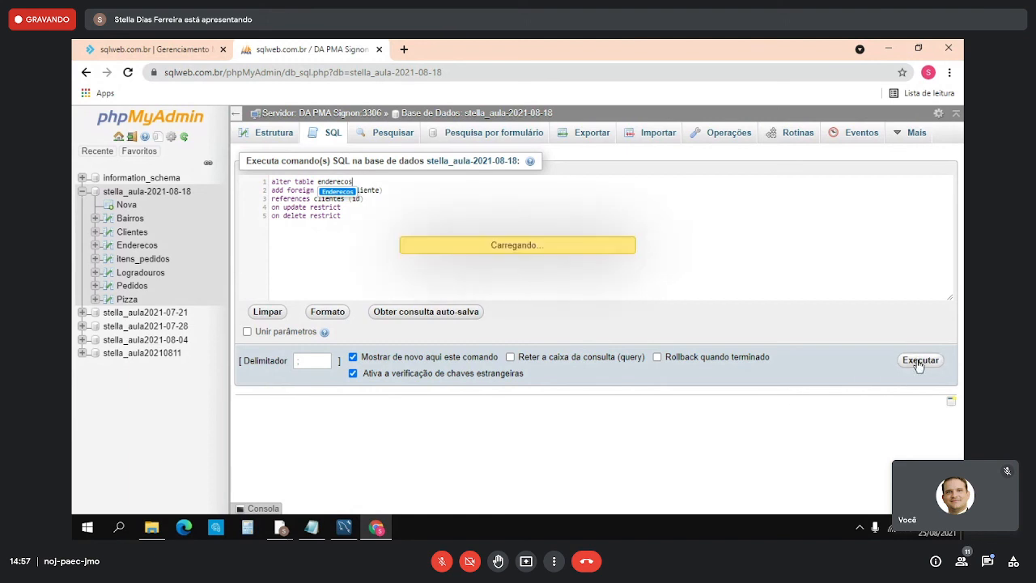
- Try to add the foreign key by changing the table name to Enderecos in the alter table statement and executing it
scroll(837, 289, "down", 1)
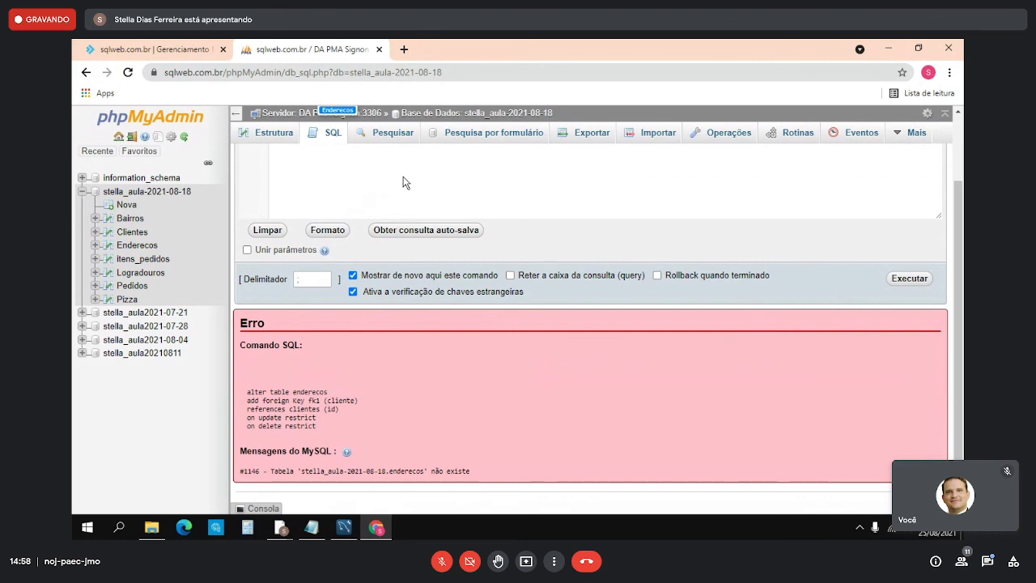
scroll(446, 209, "up", 1)
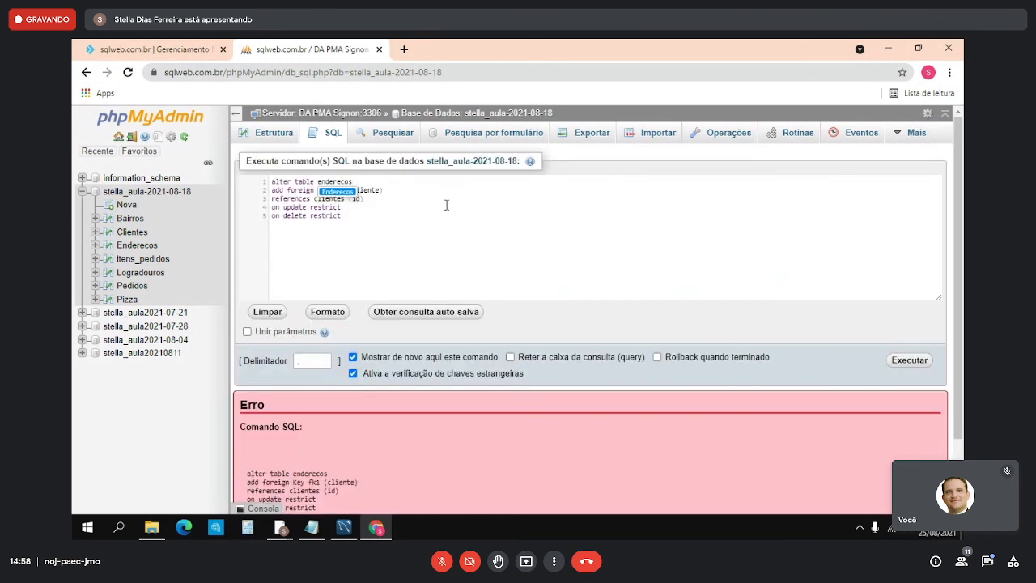
left_click(323, 181)
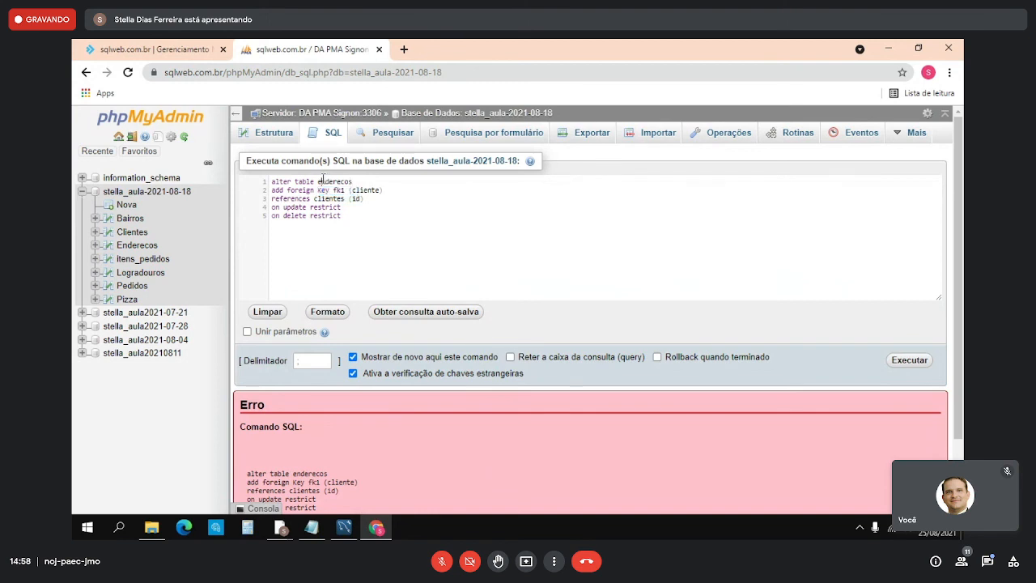
key("BackSpace")
type("E")
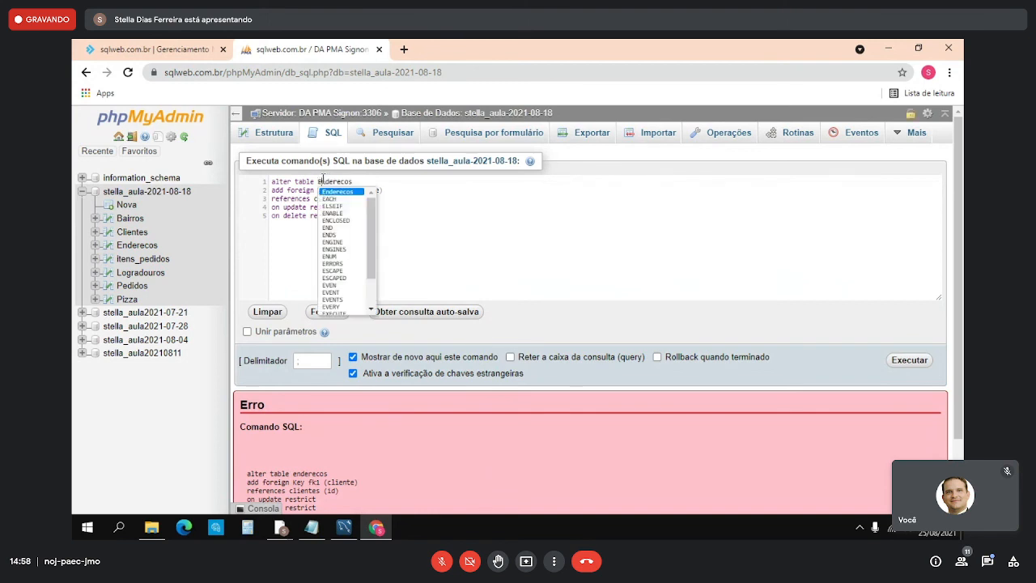
left_click(458, 224)
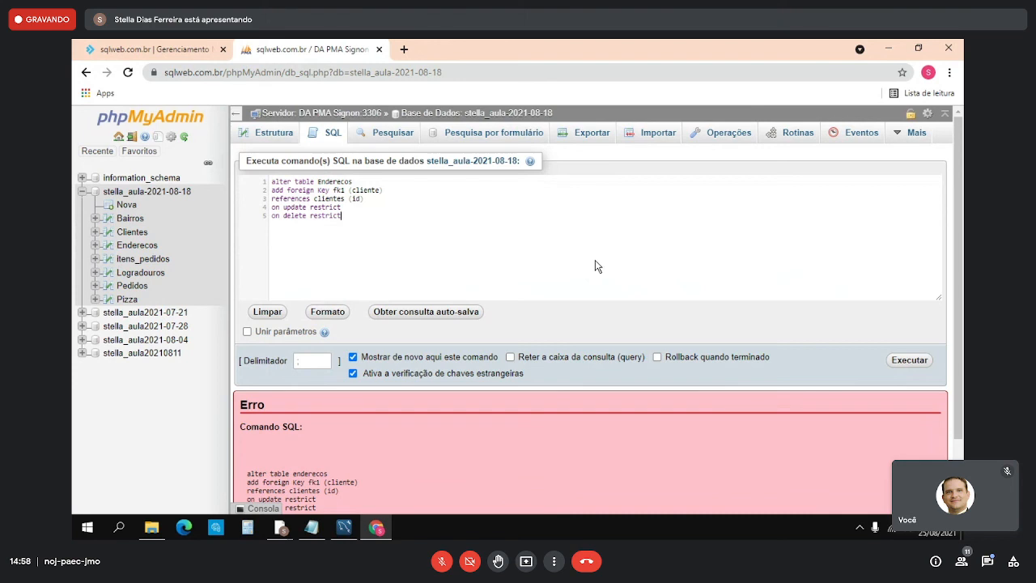
left_click(906, 361)
- Review the SQL error message, and examine the structure and column names of the Enderecos table
scroll(783, 263, "down", 1)
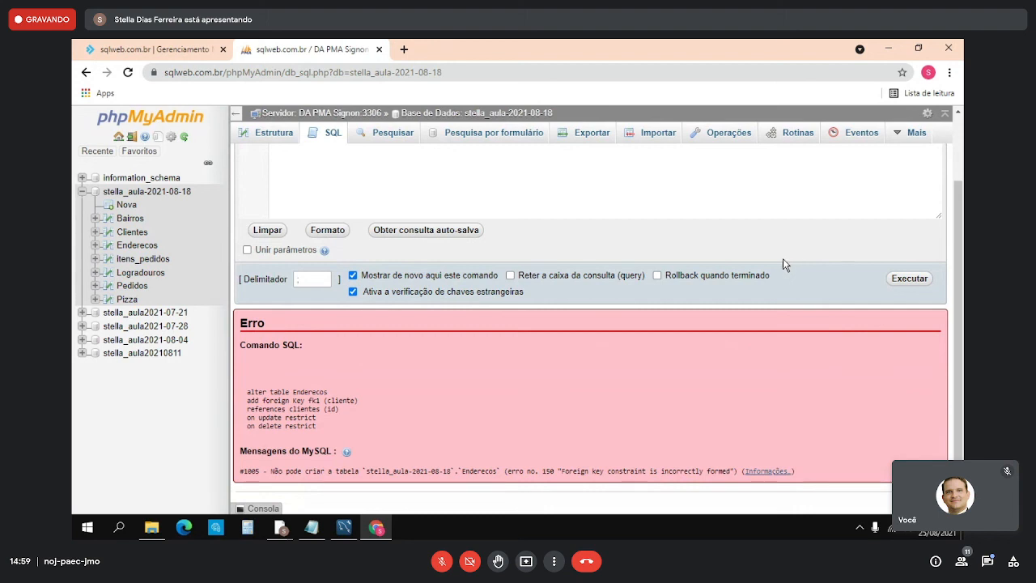
scroll(727, 251, "up", 1)
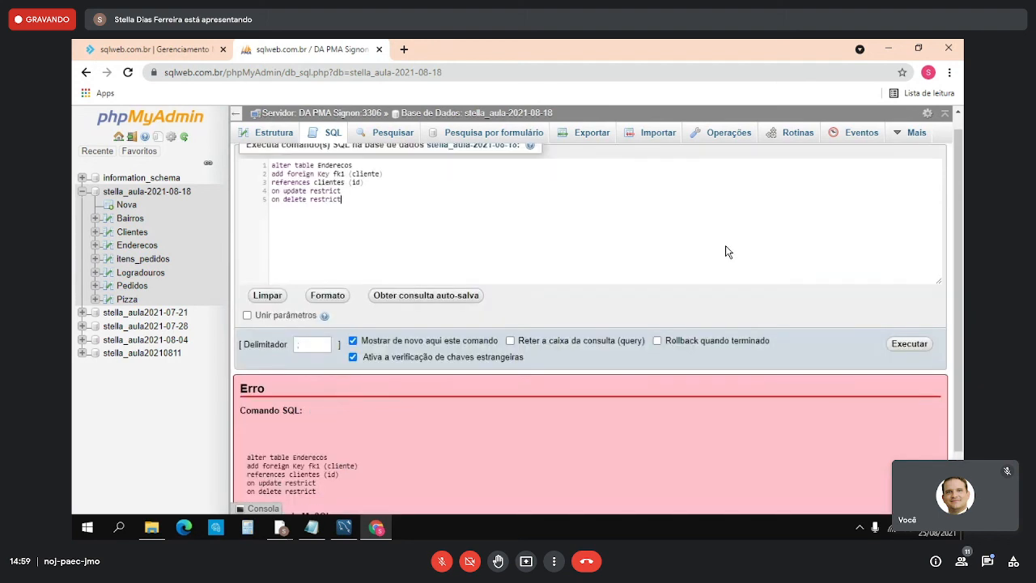
scroll(727, 252, "down", 1)
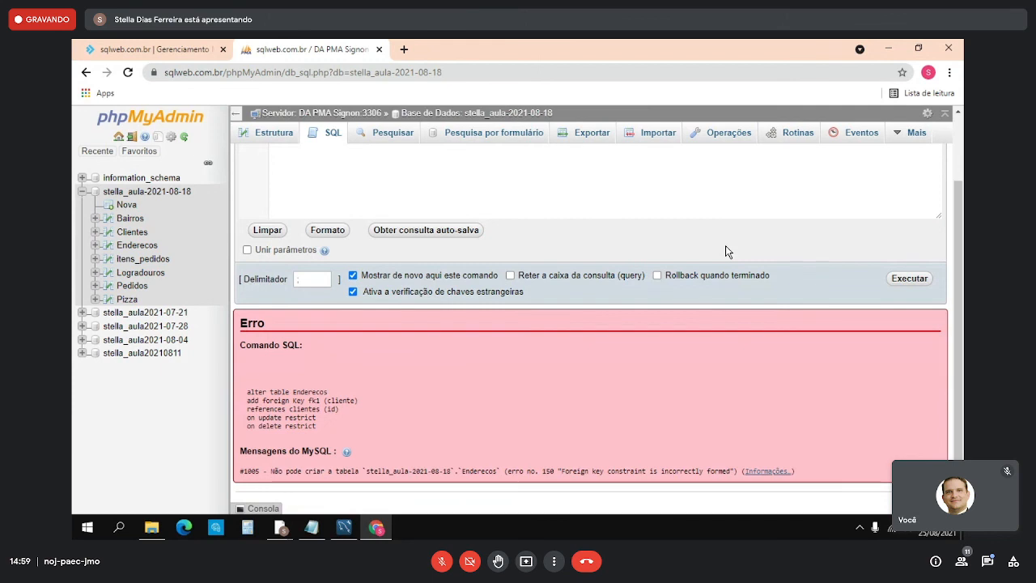
scroll(726, 246, "up", 1)
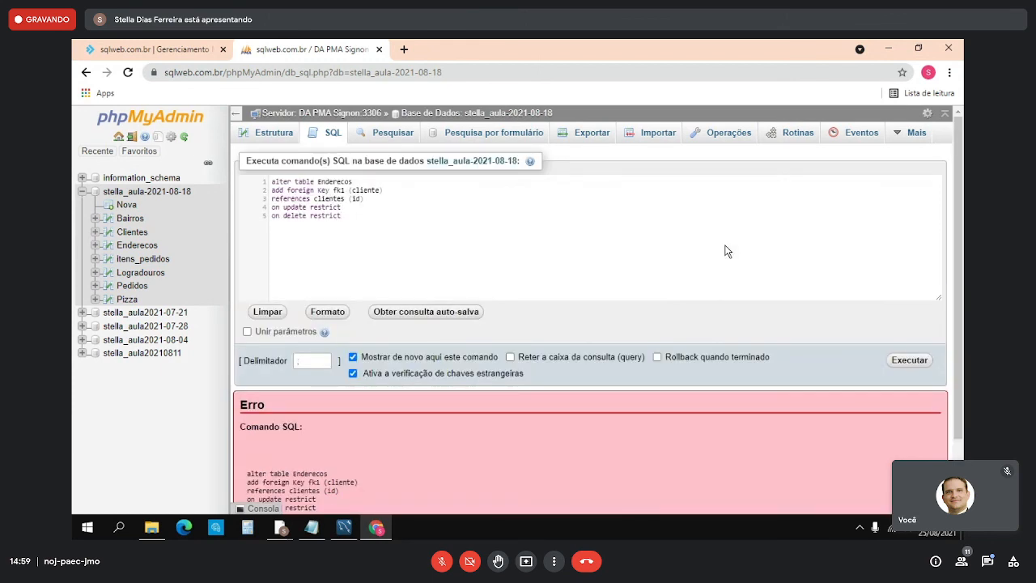
scroll(727, 251, "down", 1)
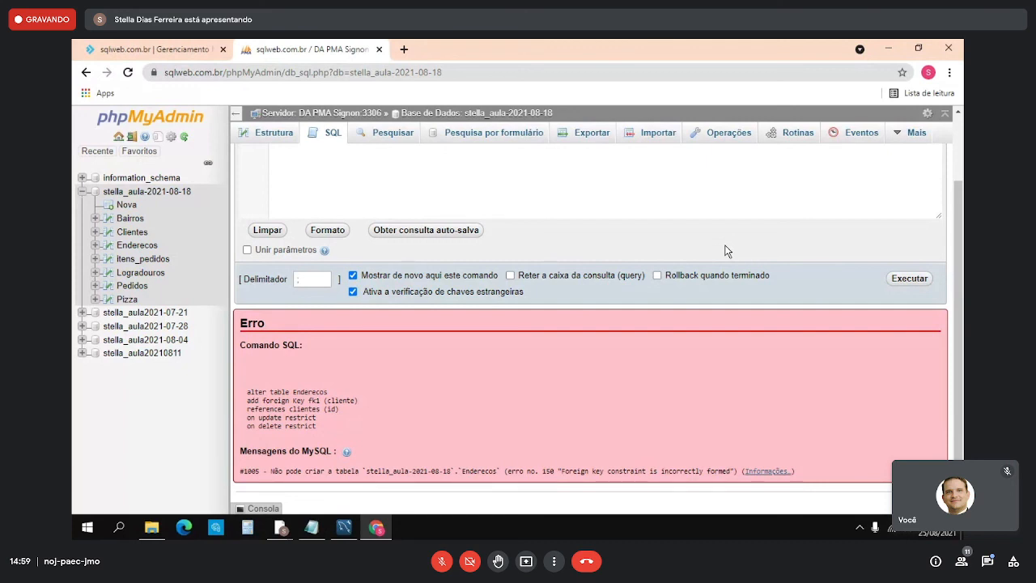
left_click(94, 245)
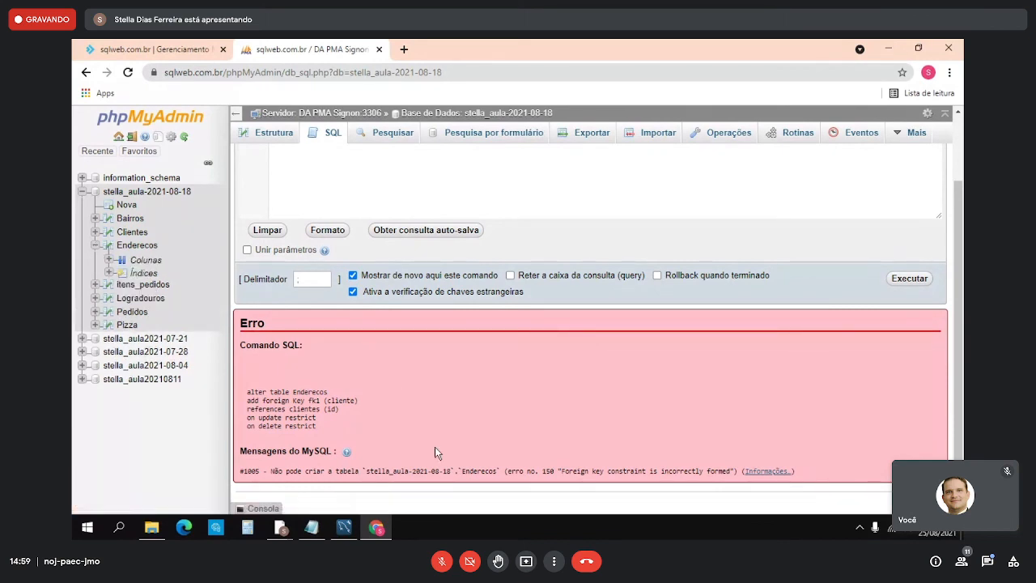
left_click(143, 263)
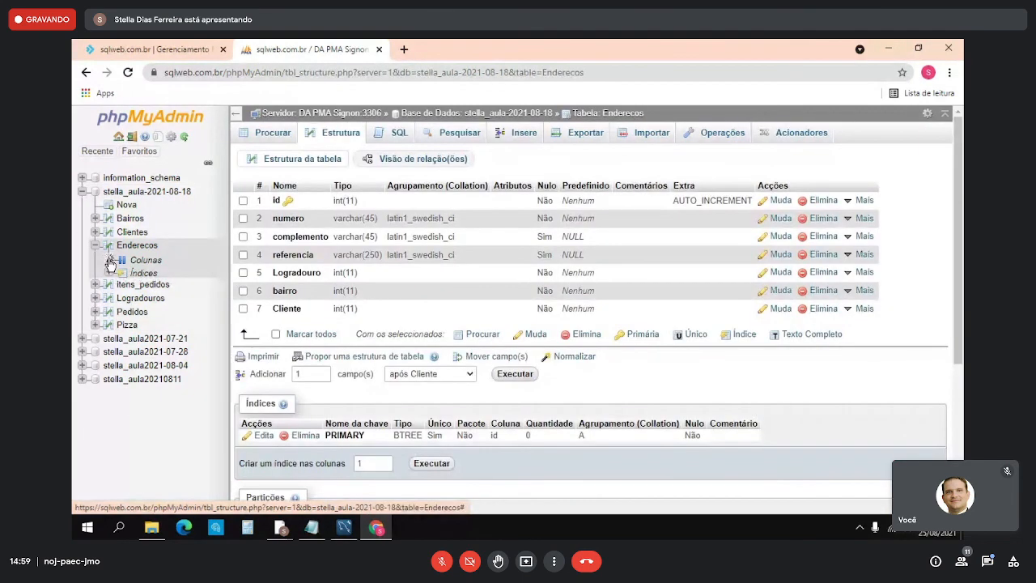
left_click(111, 261)
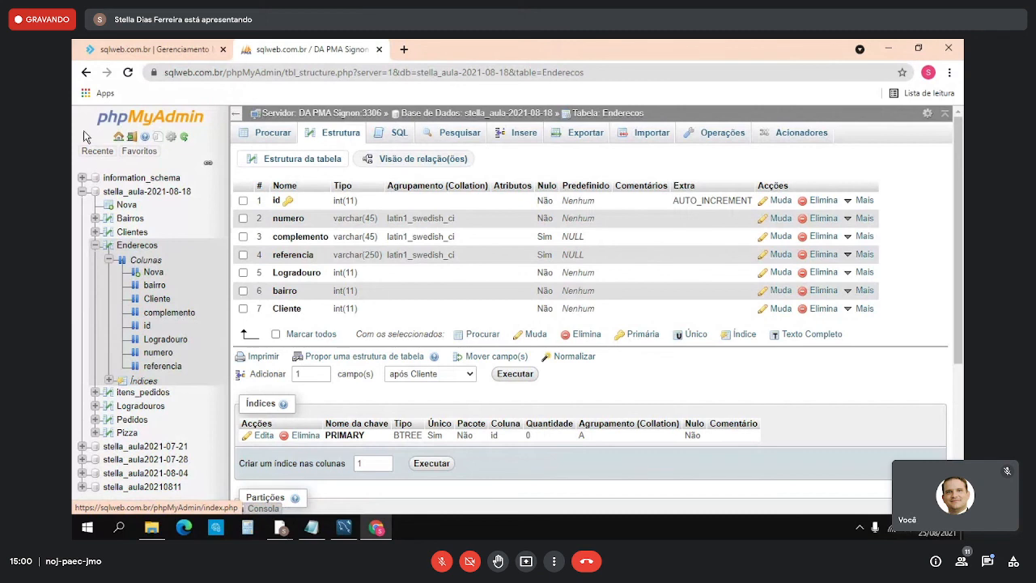
- Copy the alter table statement from Notepad and paste it over the default query in the Enderecos table's SQL editor
left_click(312, 527)
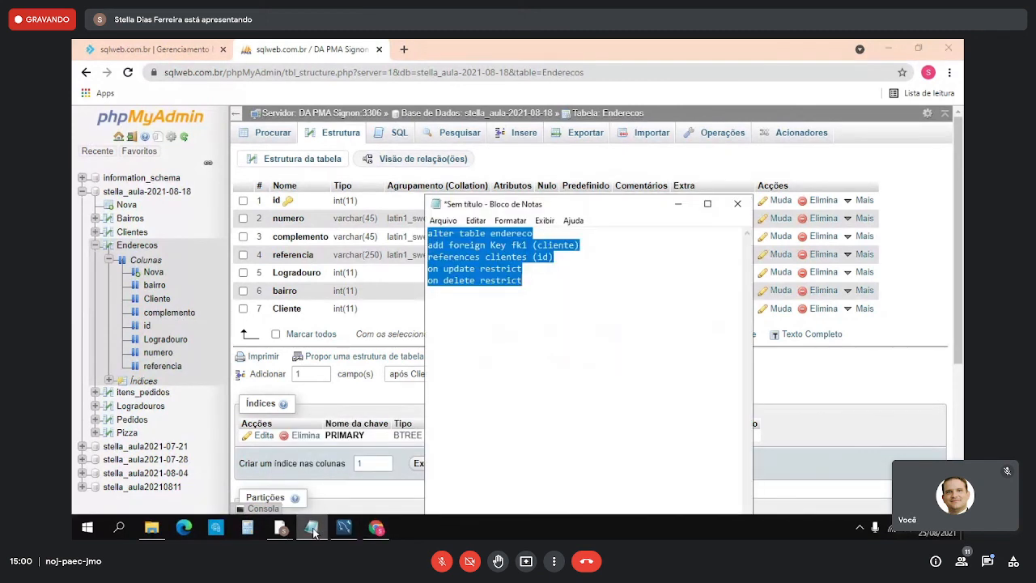
left_click(469, 282)
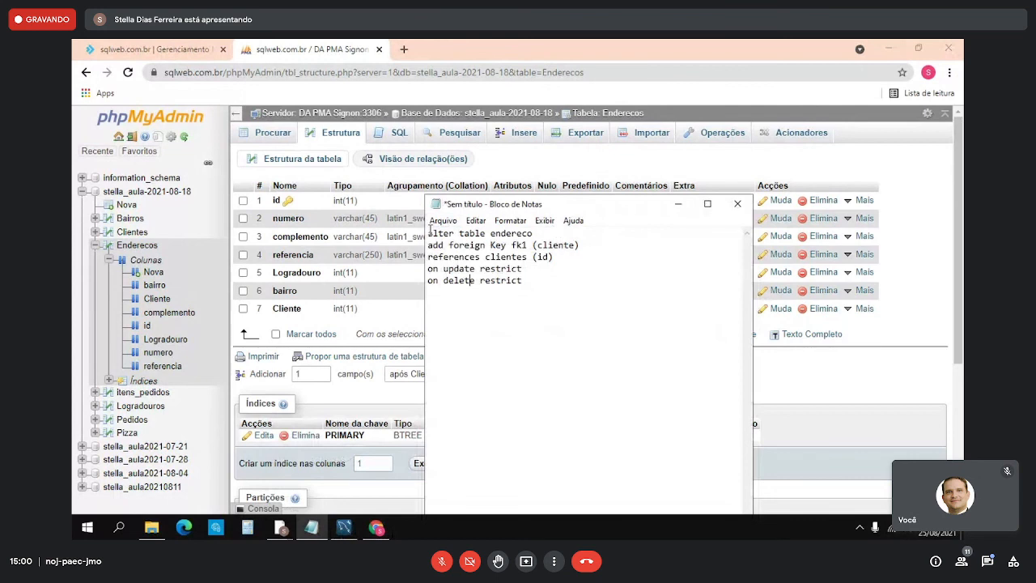
left_click_drag(430, 230, 607, 340)
key("ctrl+c")
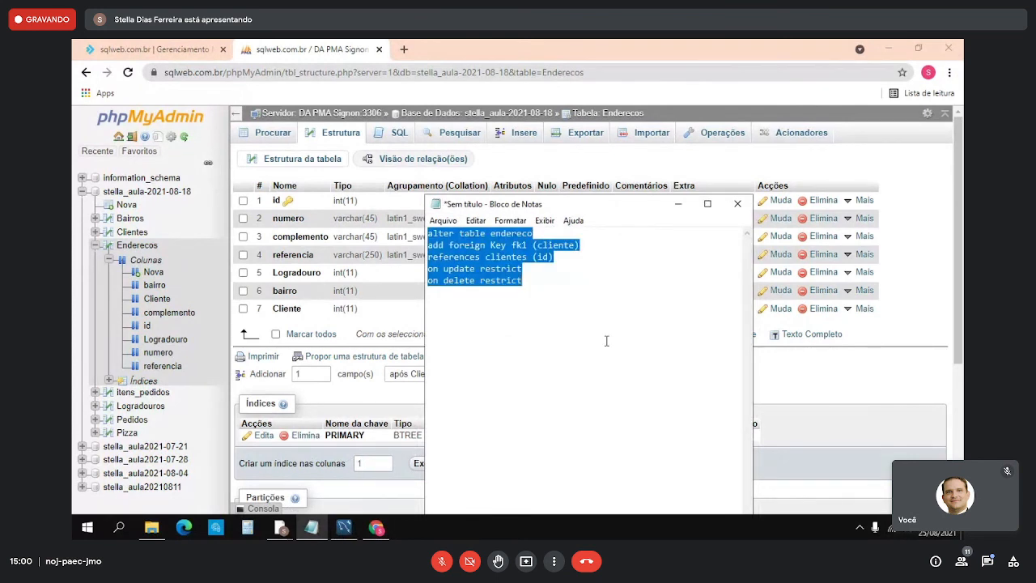
left_click(411, 136)
left_click(411, 136)
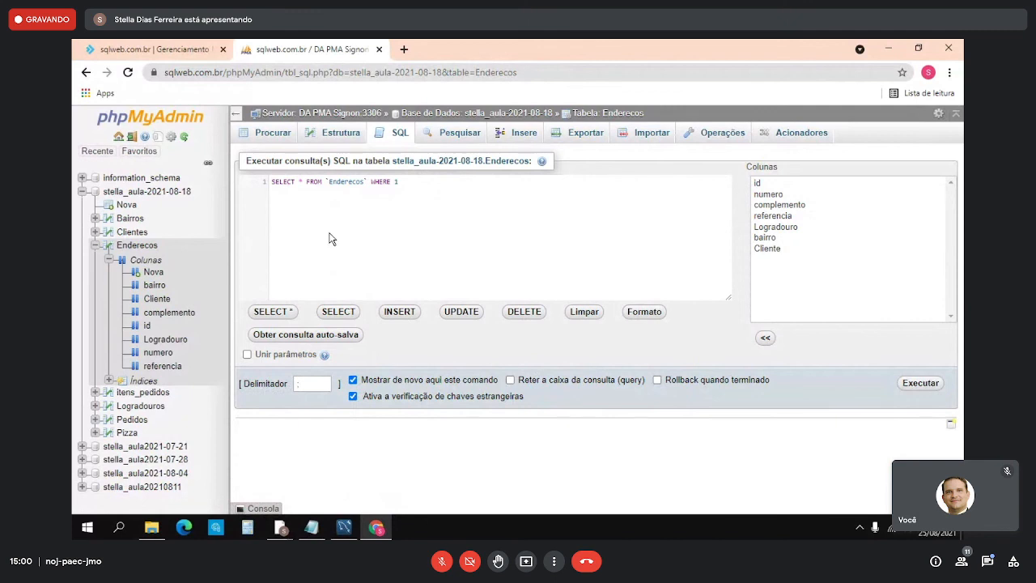
triple_click(310, 181)
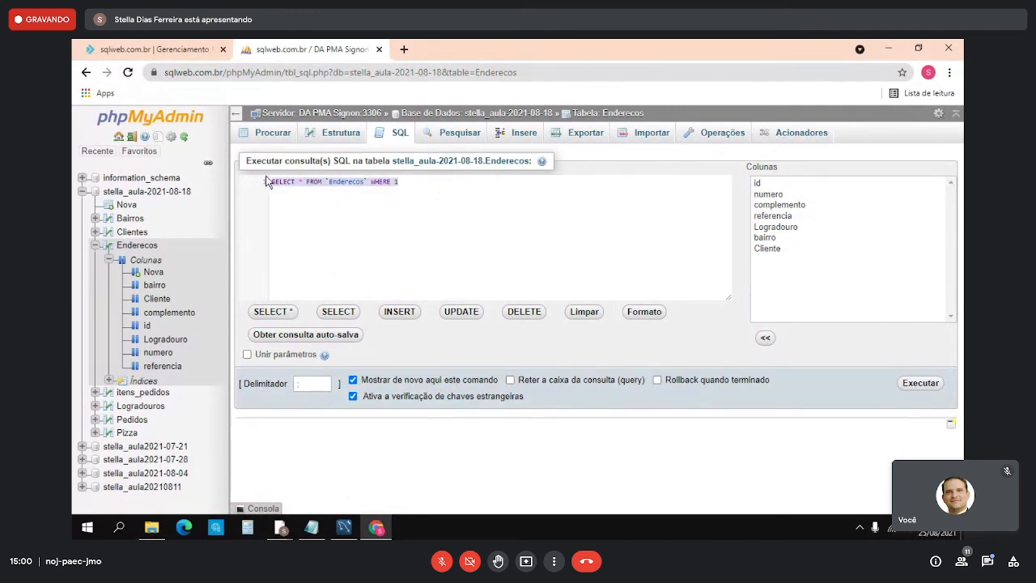
key("Delete")
key("ctrl+v")
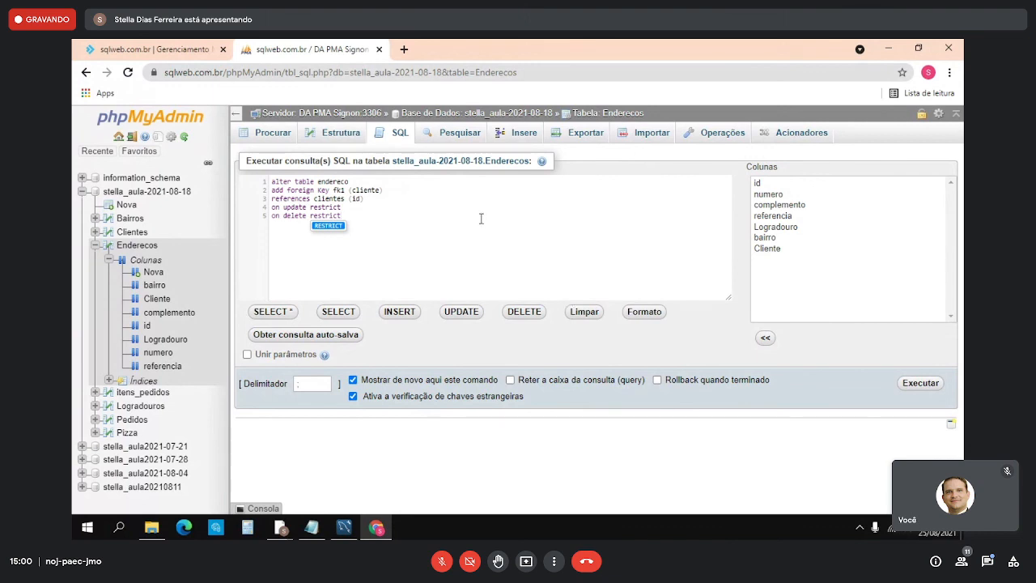
- Correct the statement's names to table Enderecos, foreign key column Cliente and referenced table Clientes
left_click(322, 181)
key("BackSpace")
type("E")
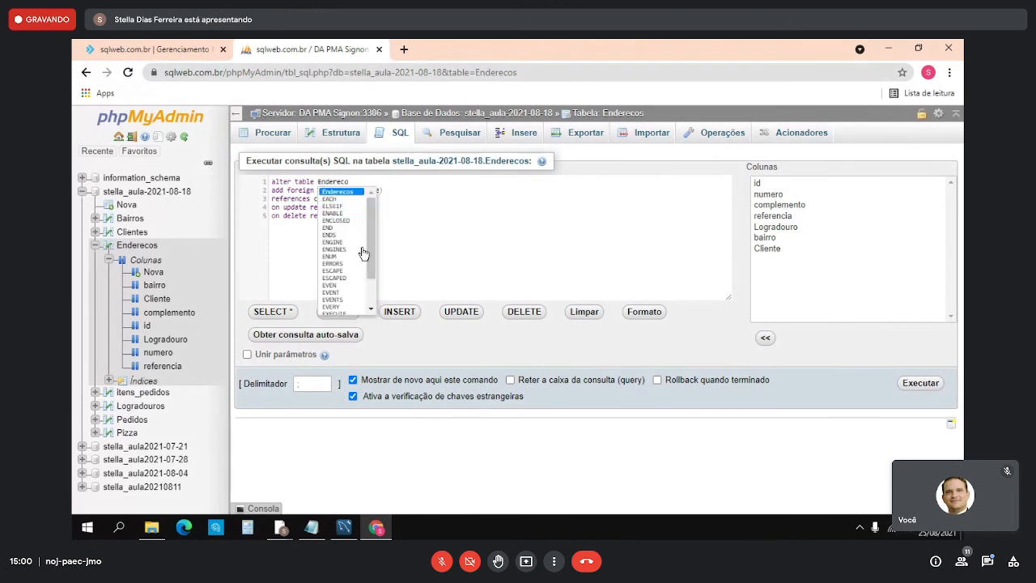
left_click(423, 238)
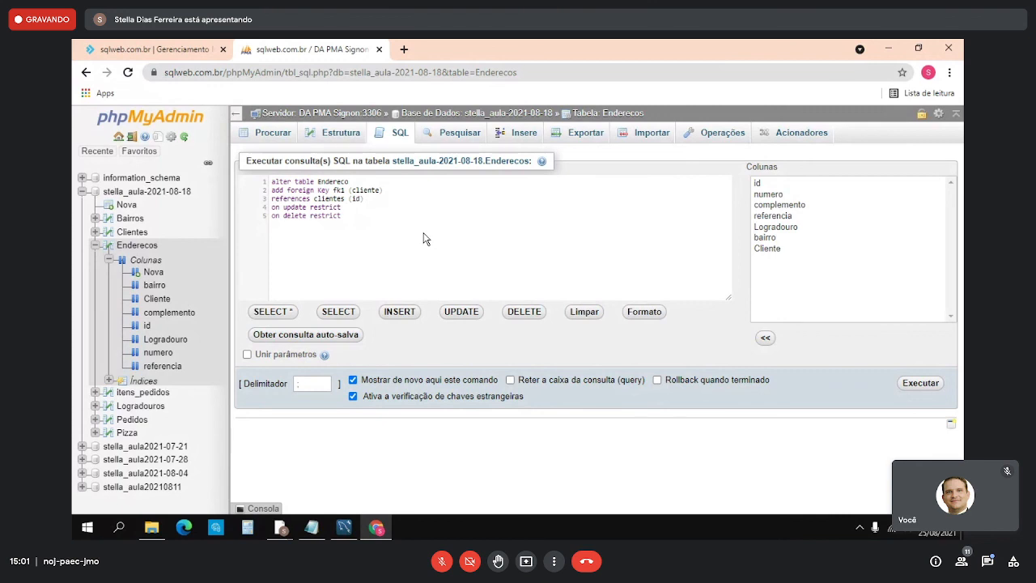
left_click(353, 183)
type("s")
left_click(319, 200)
key("BackSpace")
type("C")
left_click(354, 190)
key("BackSpace")
type("C")
left_click(620, 257)
- Check the Clientes table's indexes and columns without leaving the query, and execute the foreign key statement
left_click(95, 232)
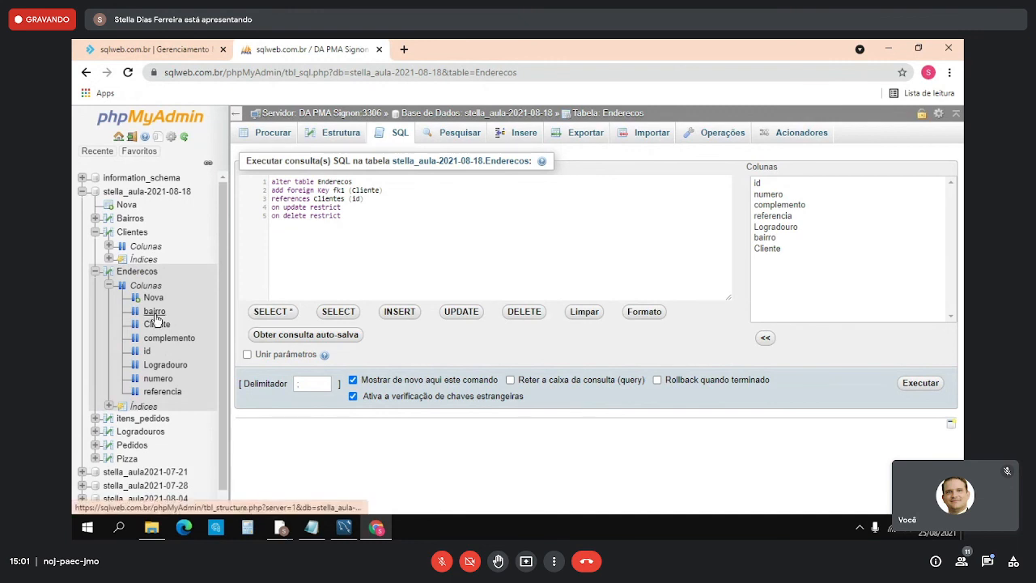
left_click(115, 234)
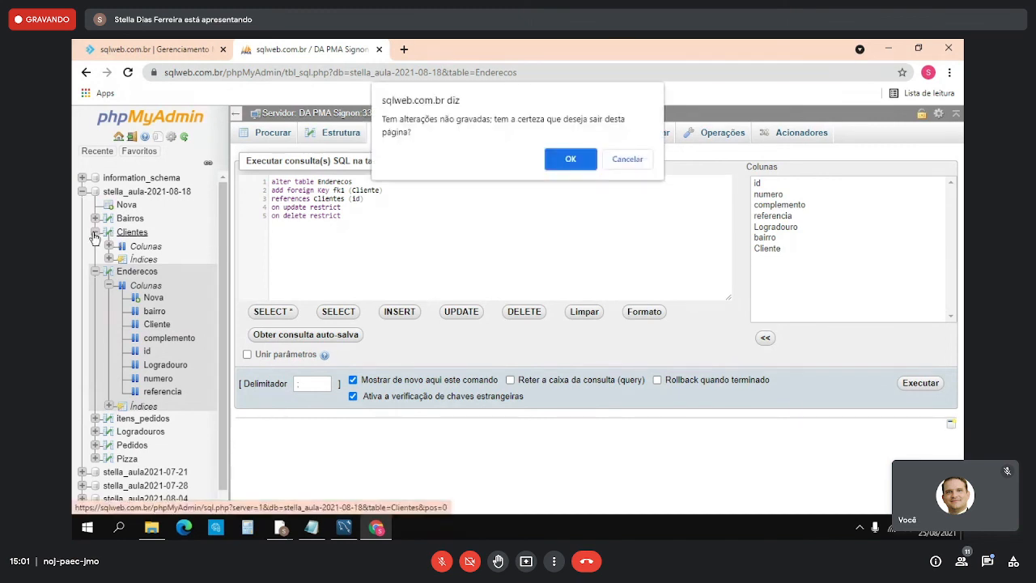
left_click(627, 159)
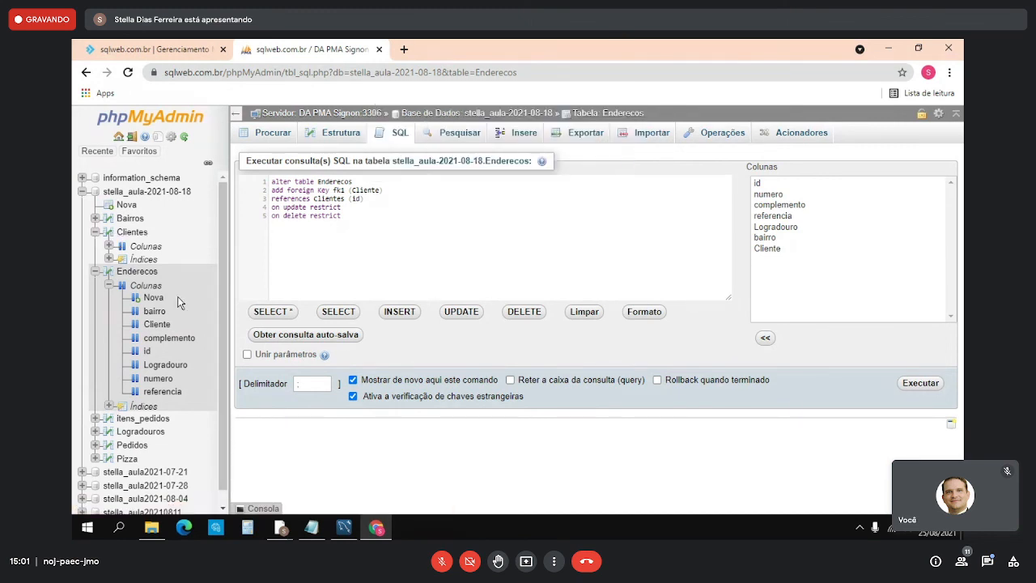
left_click(110, 259)
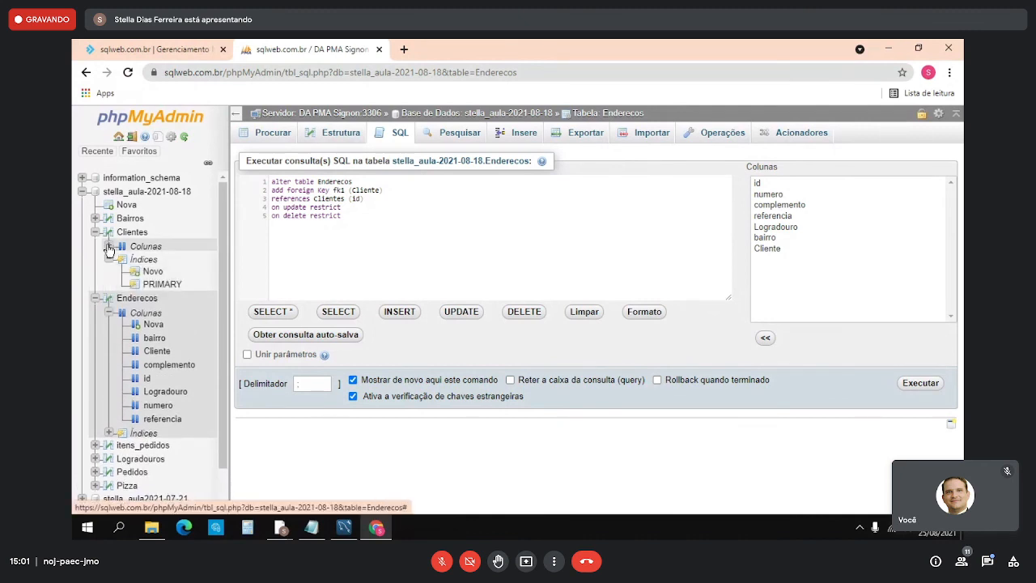
left_click(109, 247)
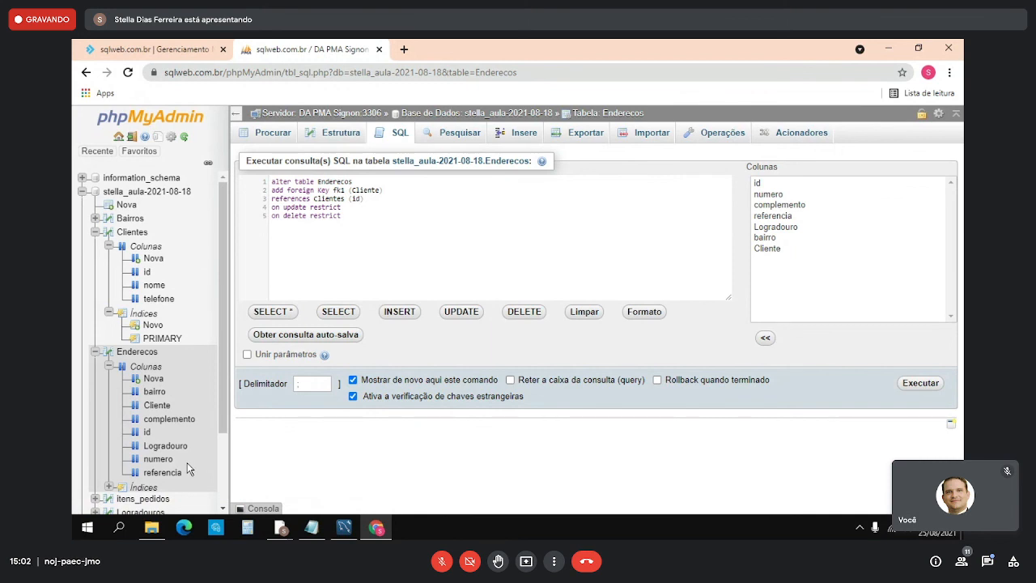
left_click(908, 387)
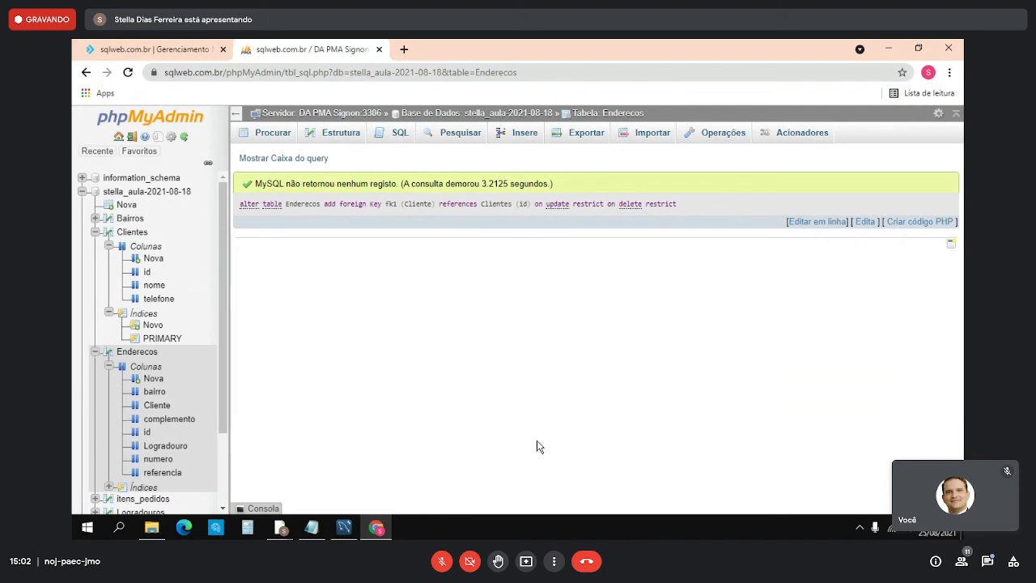
- Switch from phpMyAdmin to the Google Meet call, toggle the microphone and stop presenting the screen
left_click(350, 536)
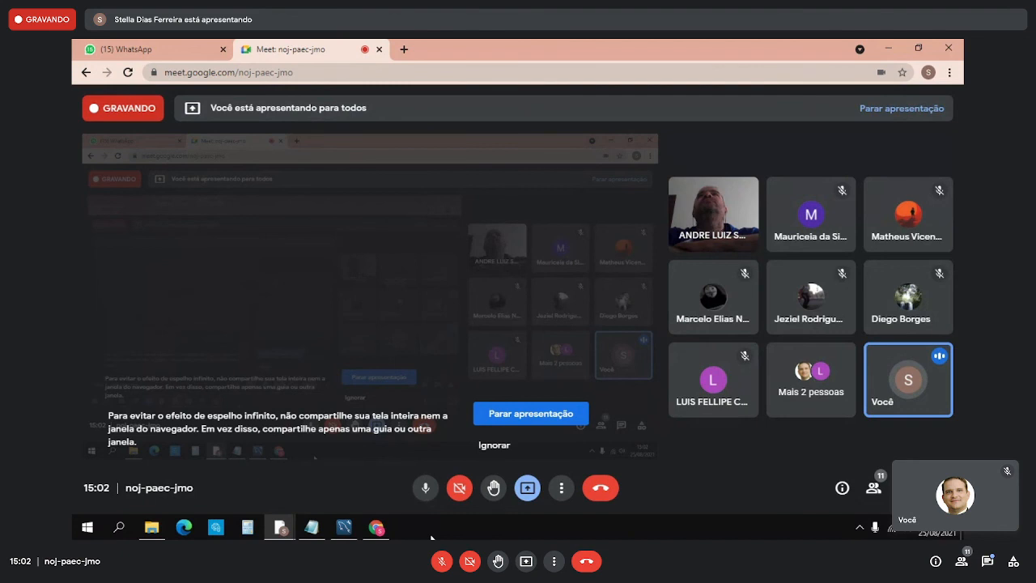
left_click(425, 487)
left_click(537, 416)
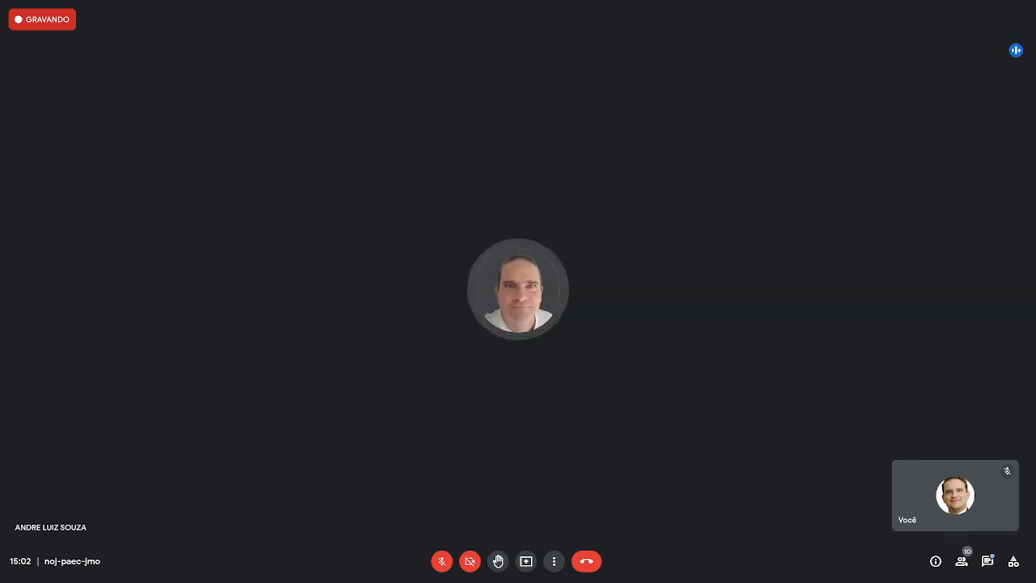